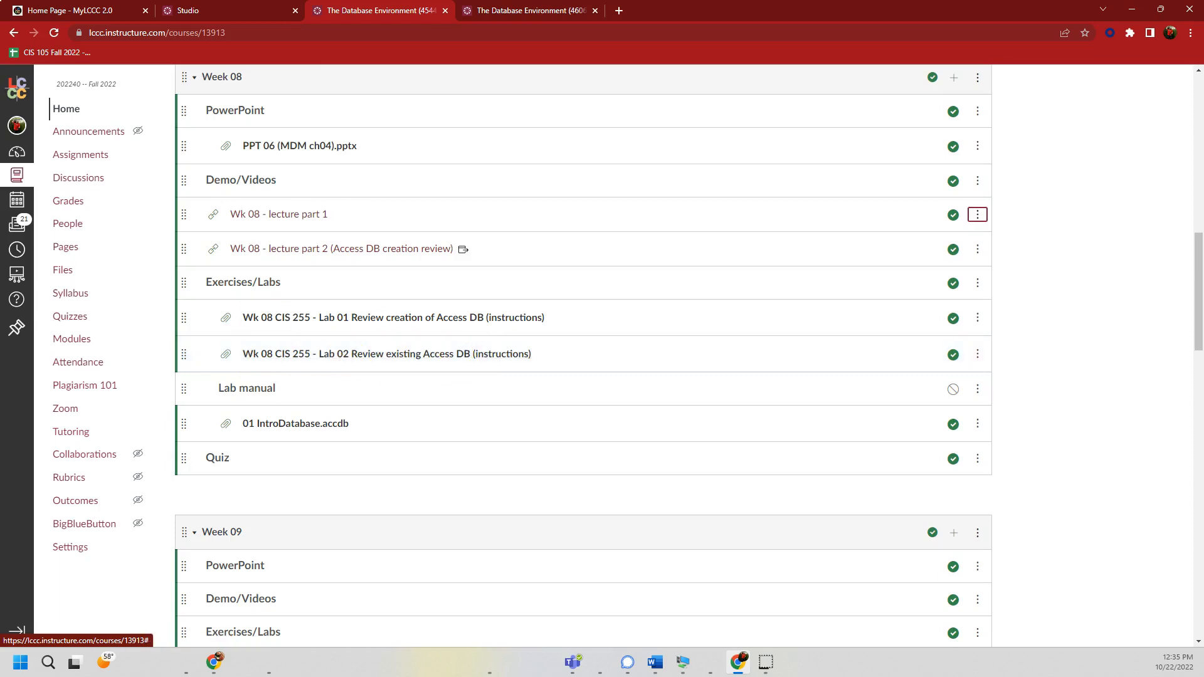
- Drag the Wk 08 Lab 02 'Review existing Access DB' Word document over the Canvas Week 08 page
left_click_drag(0, 76, 744, 56)
- Scroll through the Lab 02 instructions, return to the top, and move the Word window off screen
scroll(360, 462, "down", 3)
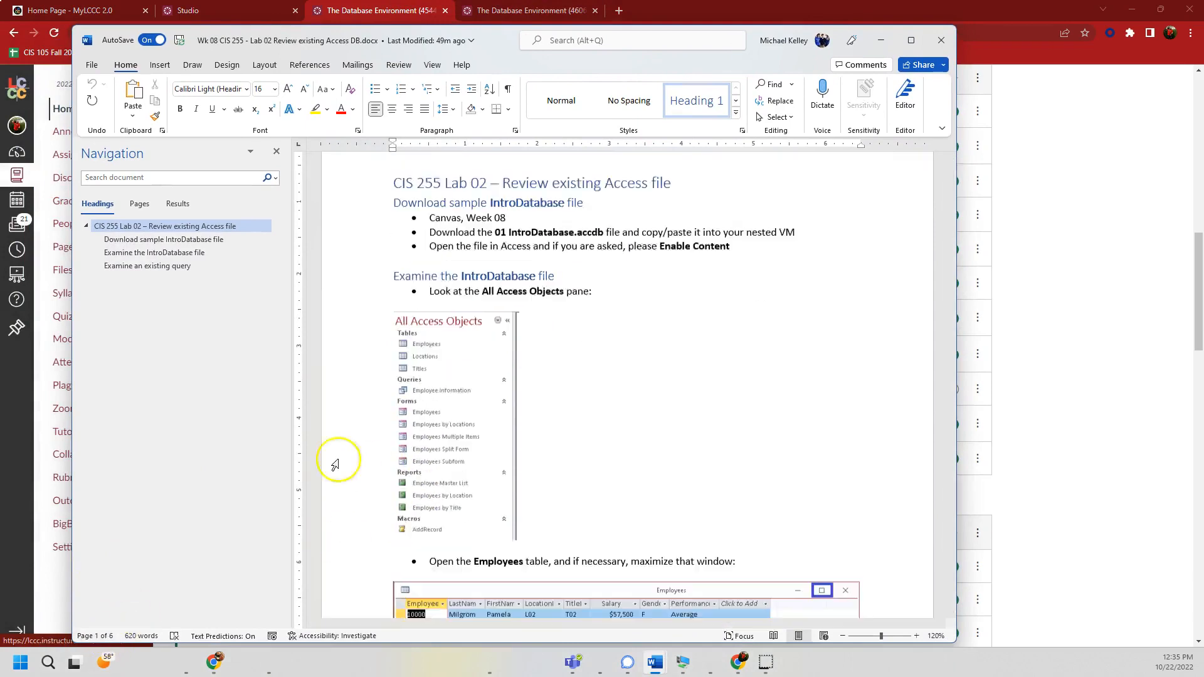
scroll(491, 460, "down", 4)
scroll(503, 476, "up", 4)
scroll(503, 476, "up", 3)
left_click_drag(750, 54, 0, 63)
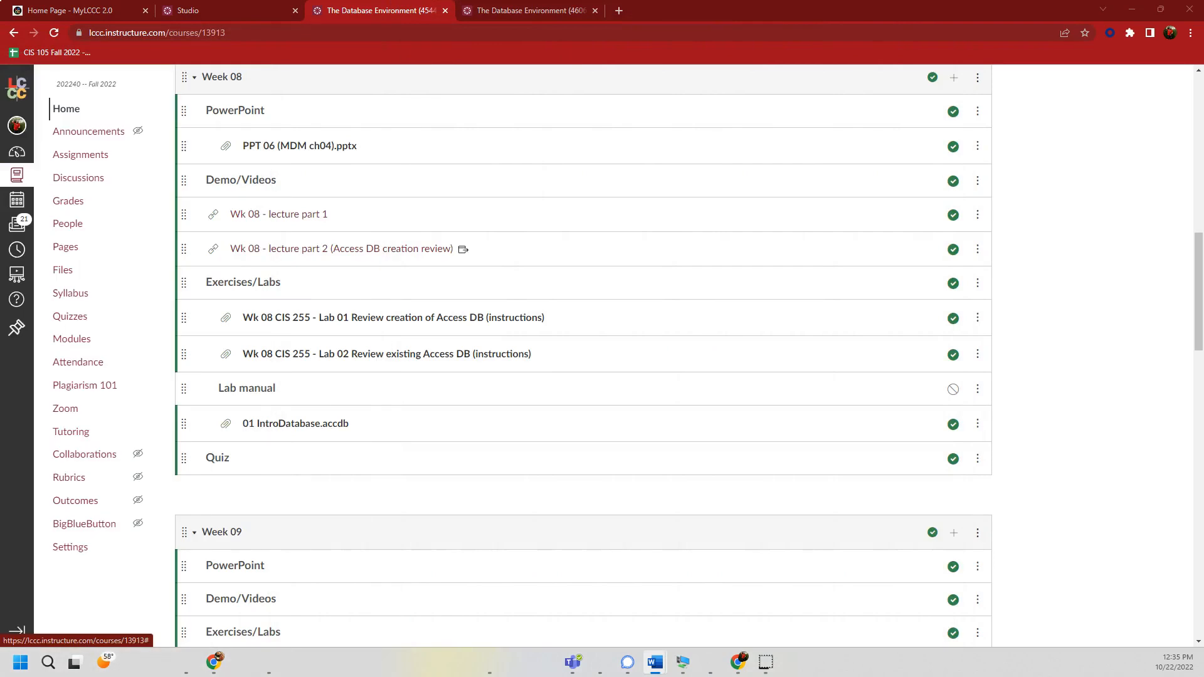
- In the VM, close the IntroDatabase database in Access
key("alt+Tab")
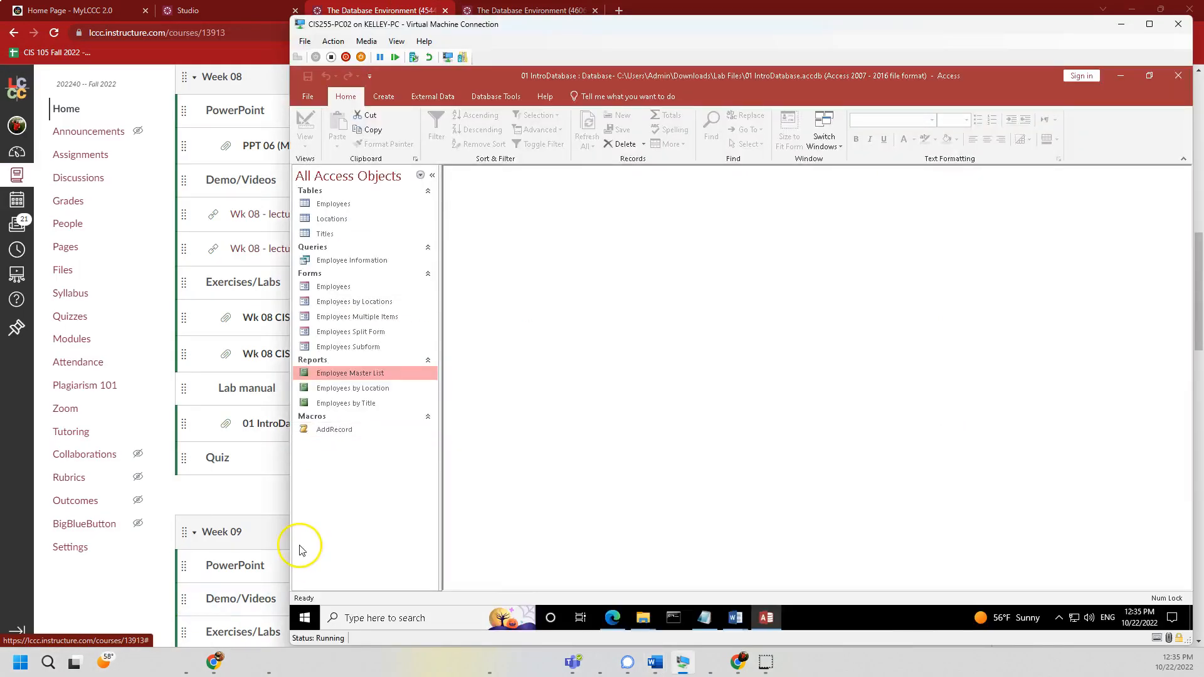
left_click(307, 98)
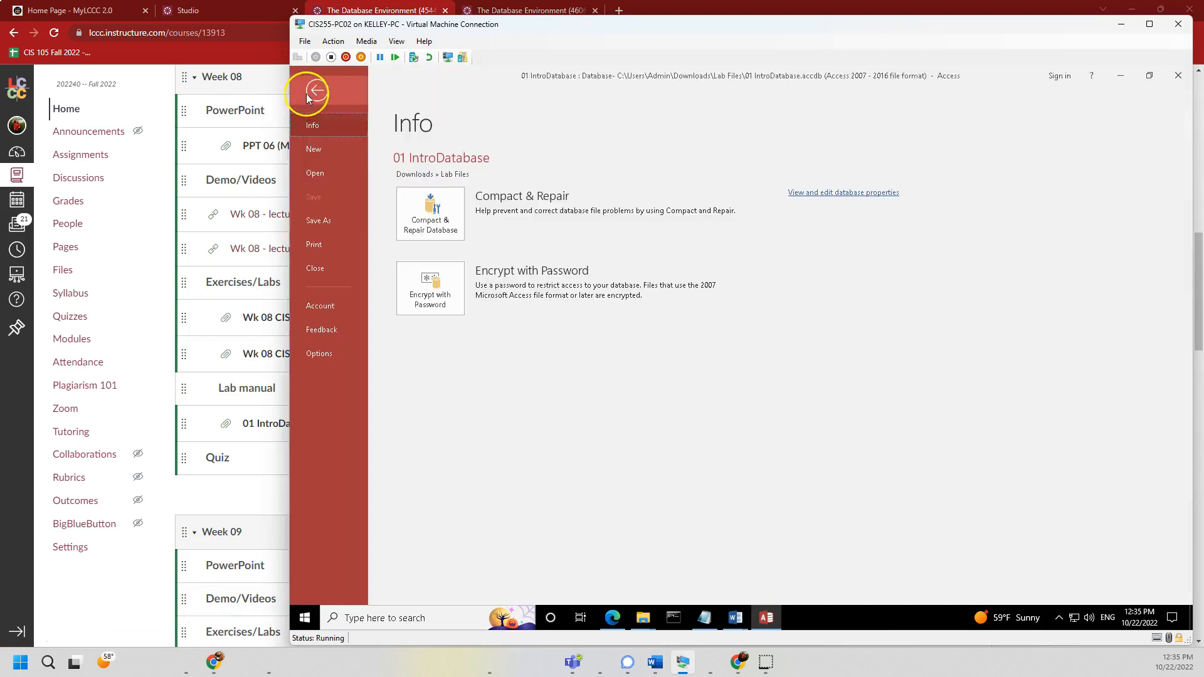
left_click(314, 268)
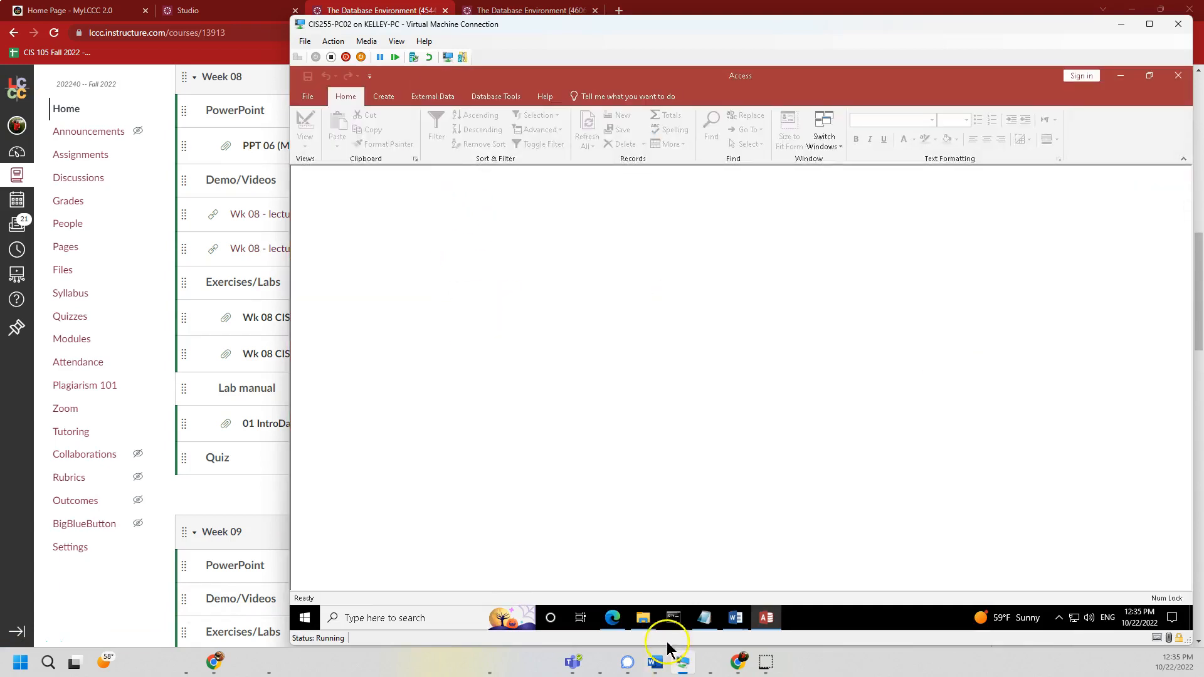
- Browse the Lab Files folder, selecting 02 Hiring through 07 Computer_Store, then only 01 IntroDatabase.accdb
mouse_move(643, 614)
left_click(590, 560)
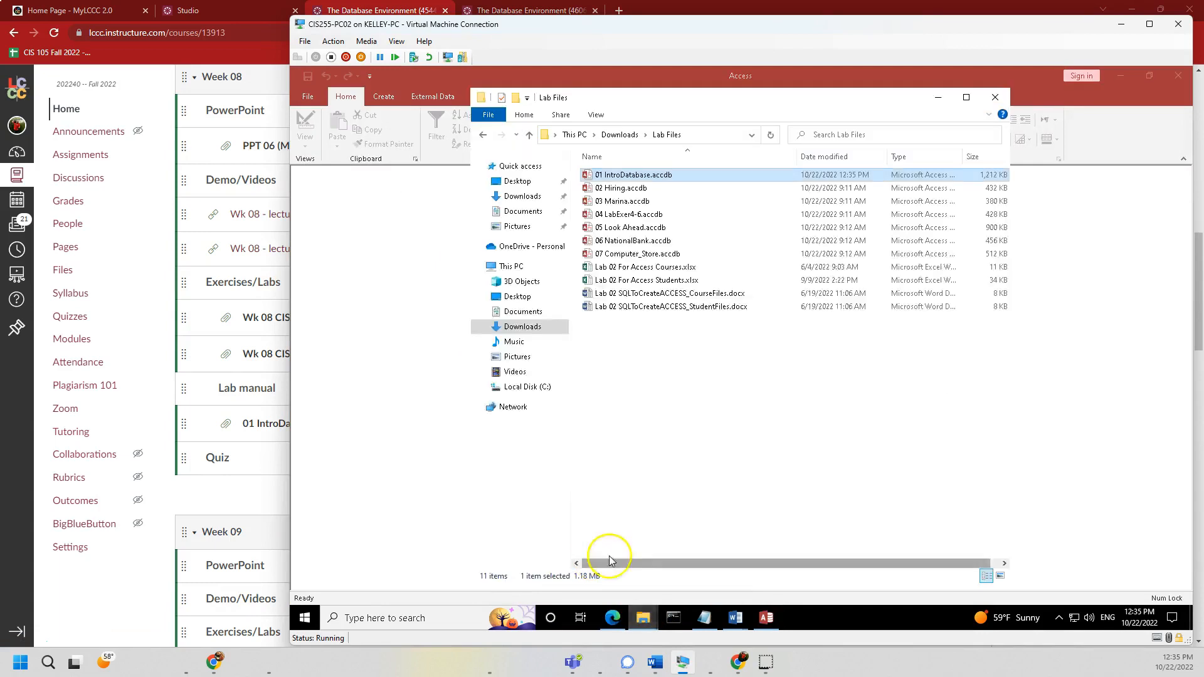
left_click(618, 188)
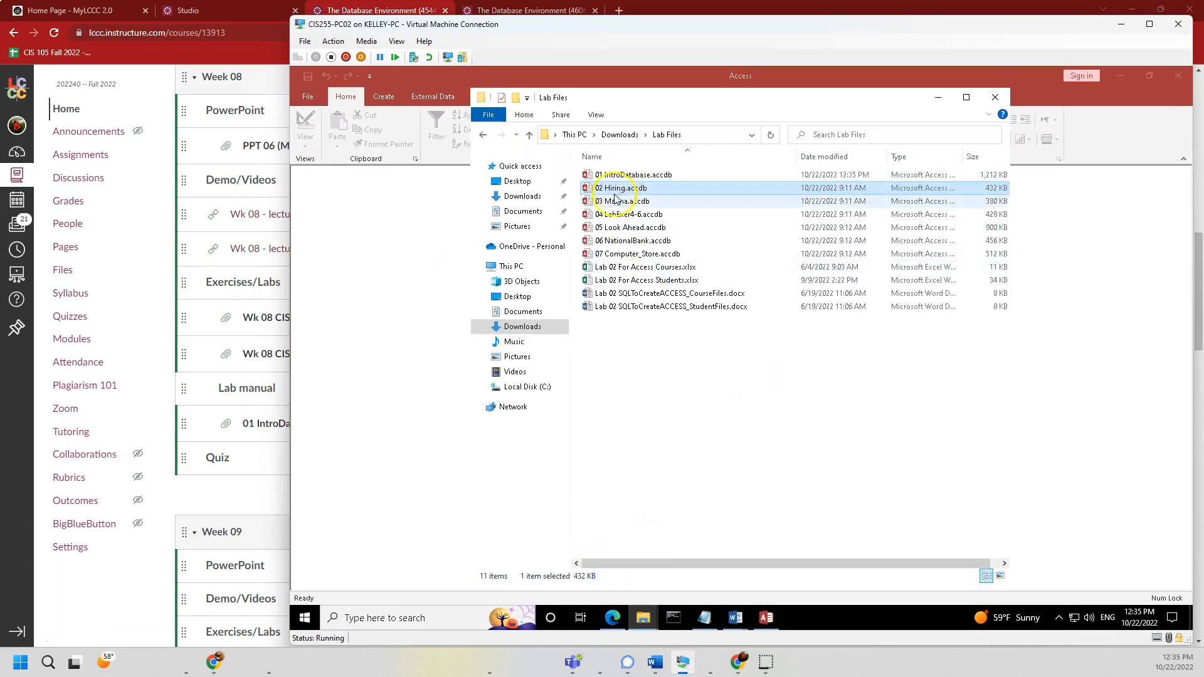
left_click(618, 254, "shift")
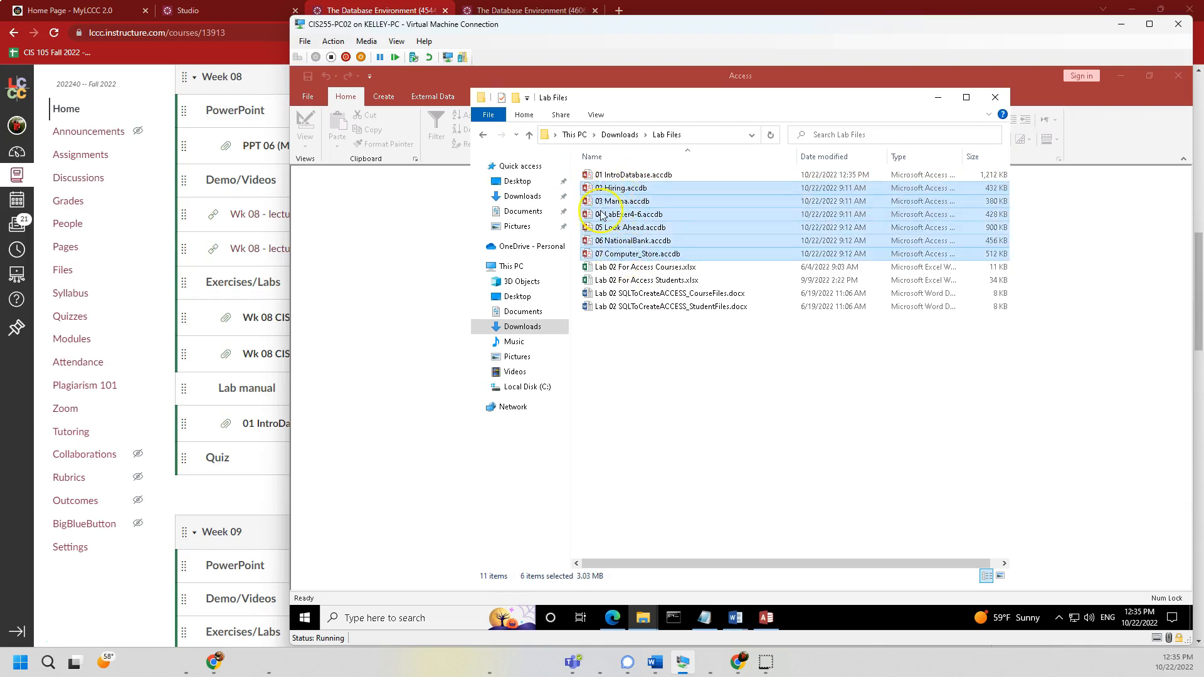
left_click(615, 178)
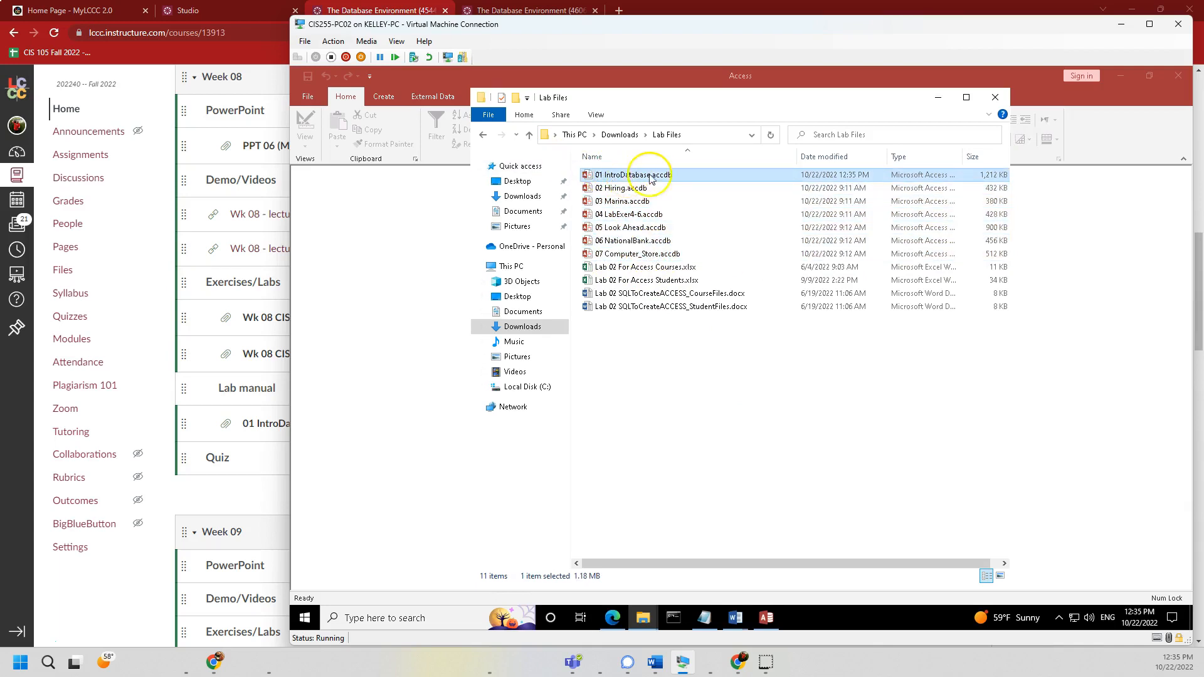
- Return to Access and show the File > Open page of recent databases
left_click(304, 99)
left_click(303, 98)
left_click(315, 173)
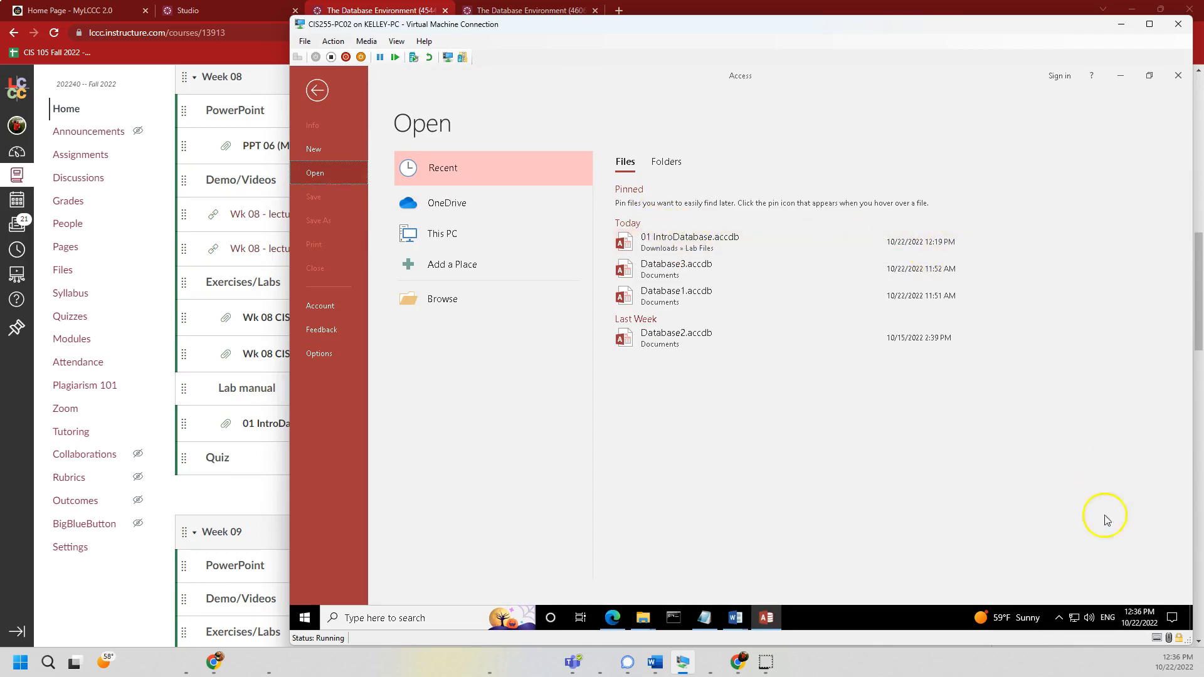
- Reopen 01 IntroDatabase.accdb from the Recent list and select the AddRecord macro
left_click(916, 248)
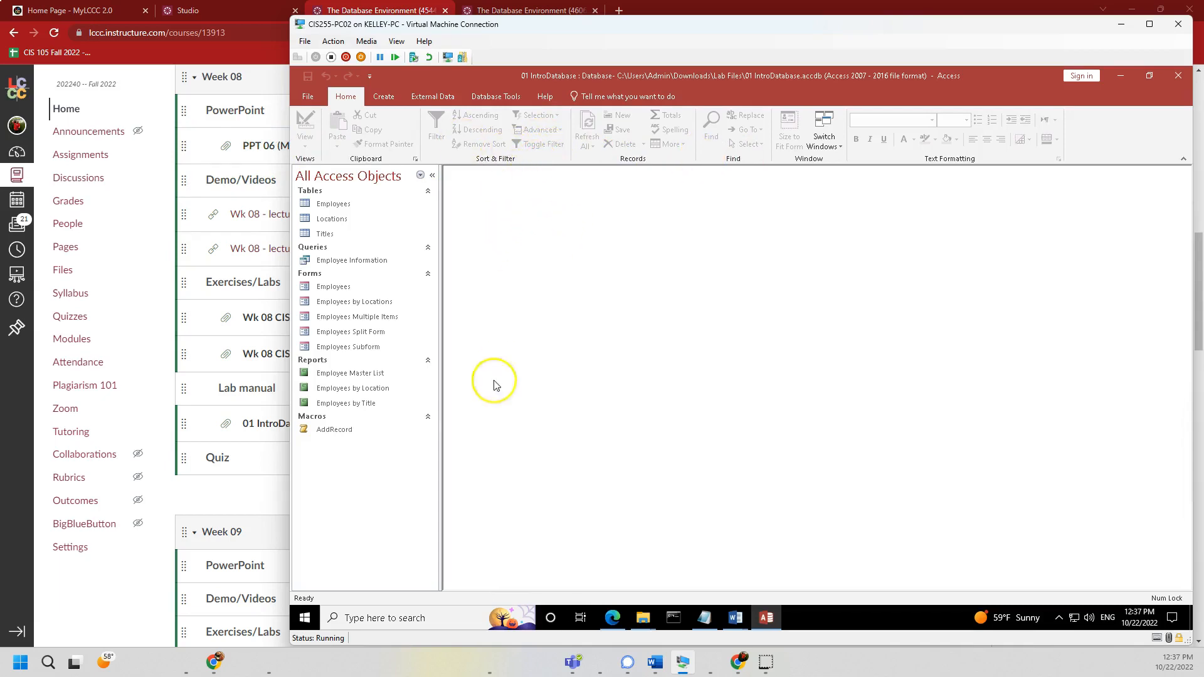
left_click(333, 429)
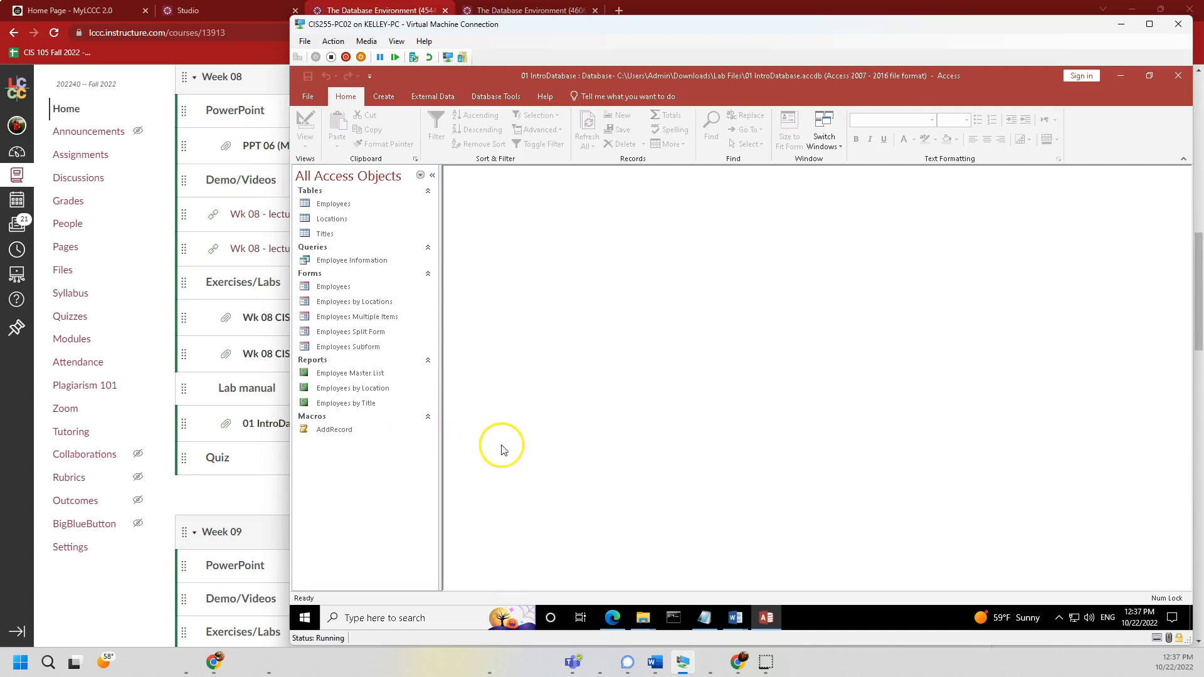
left_click(335, 434)
double_click(335, 434)
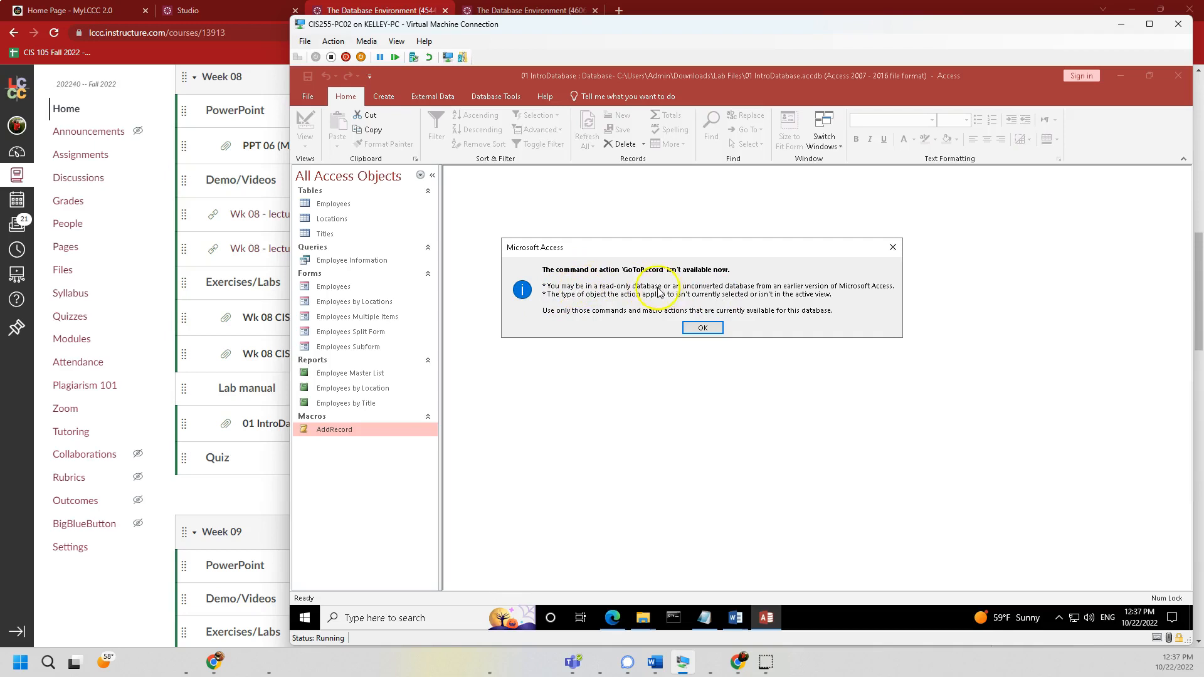
left_click(690, 330)
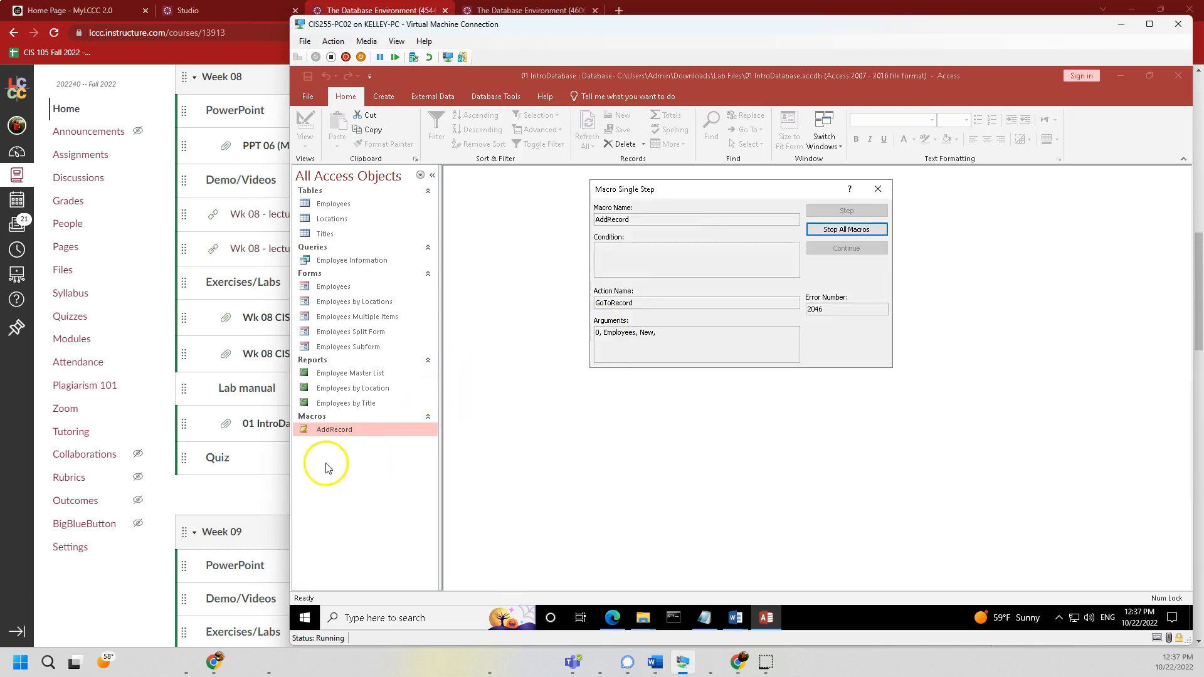
left_click(878, 189)
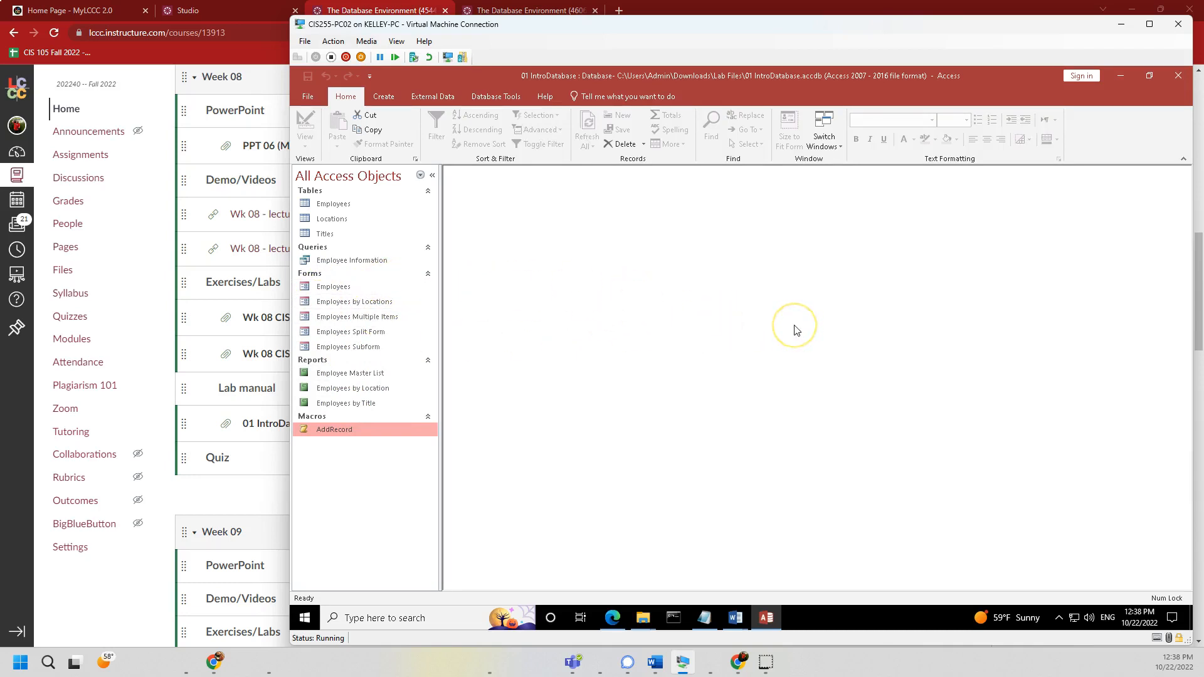
left_click(316, 287)
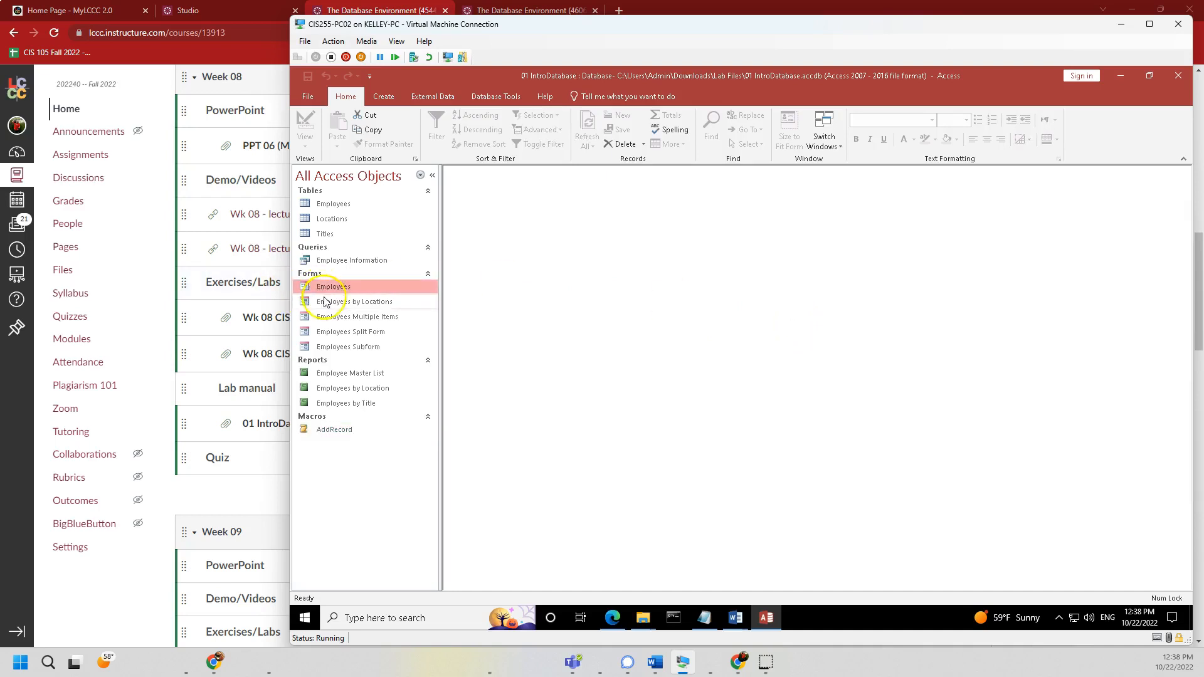
left_click(332, 303)
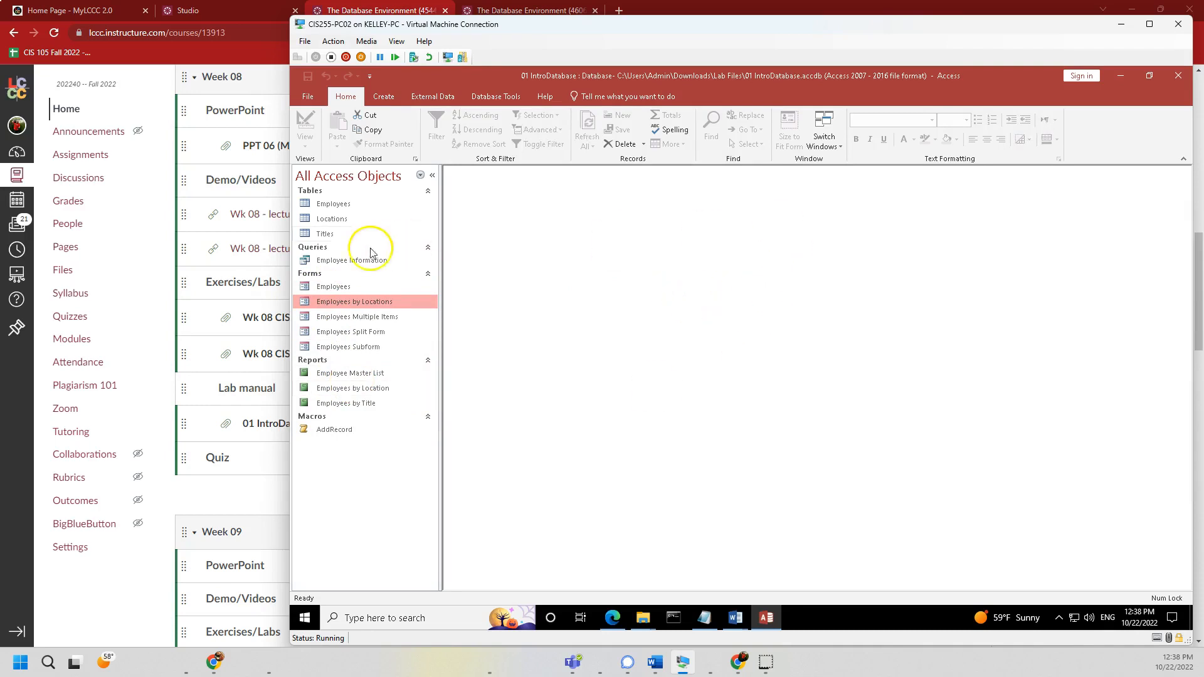
left_click(354, 262)
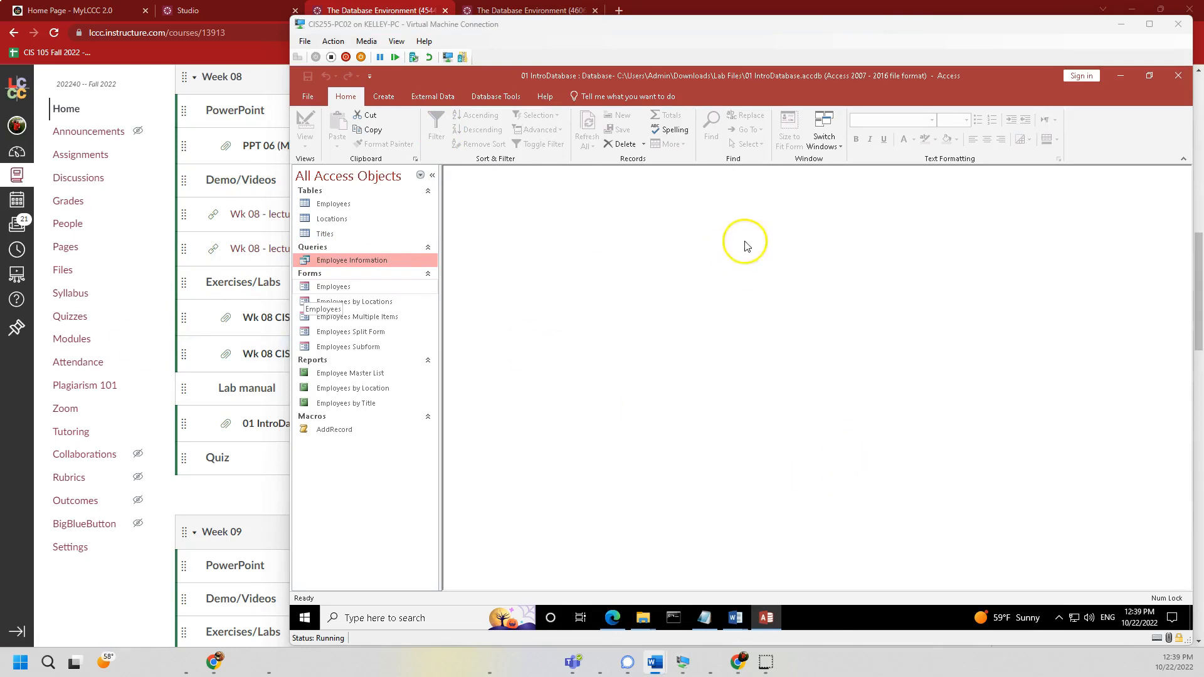
- Open the Employees table, close and reopen it, then maximize, minimize and restore its datasheet
double_click(323, 205)
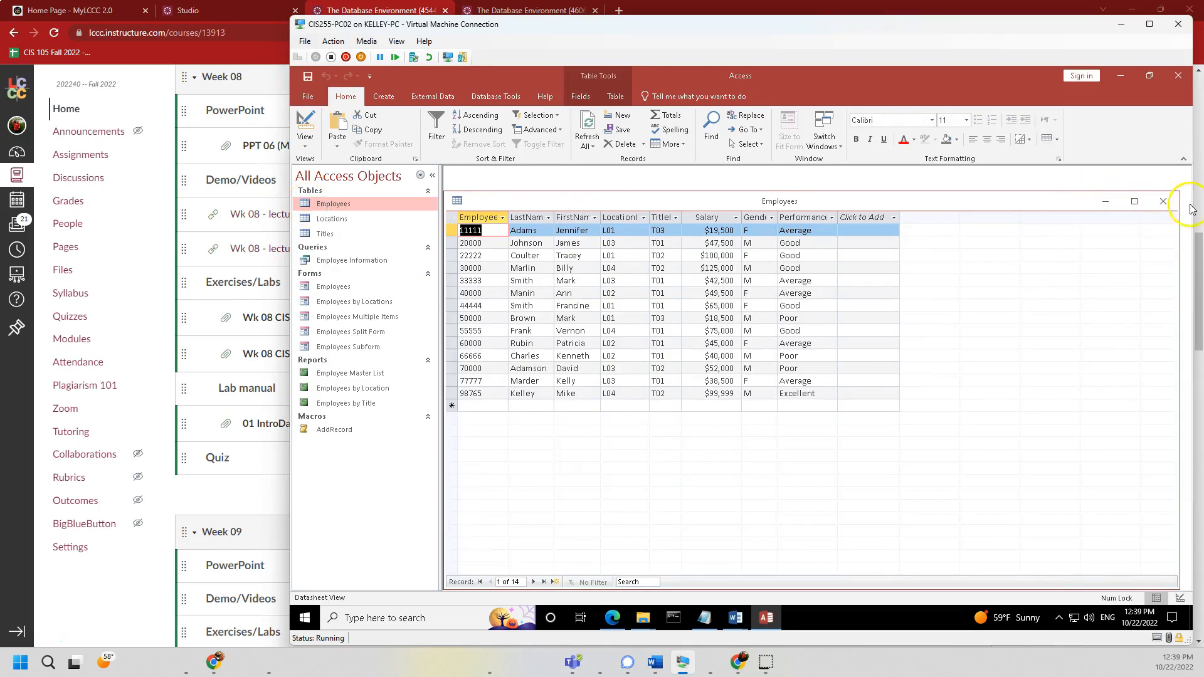
left_click(1165, 203)
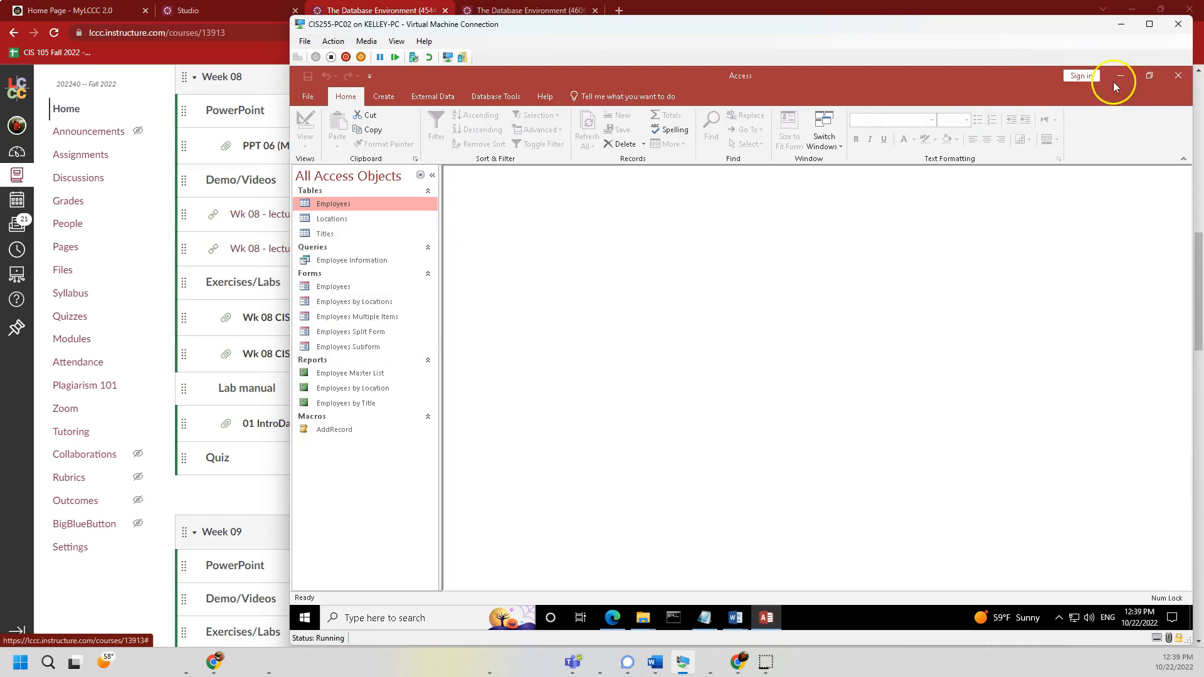
double_click(339, 204)
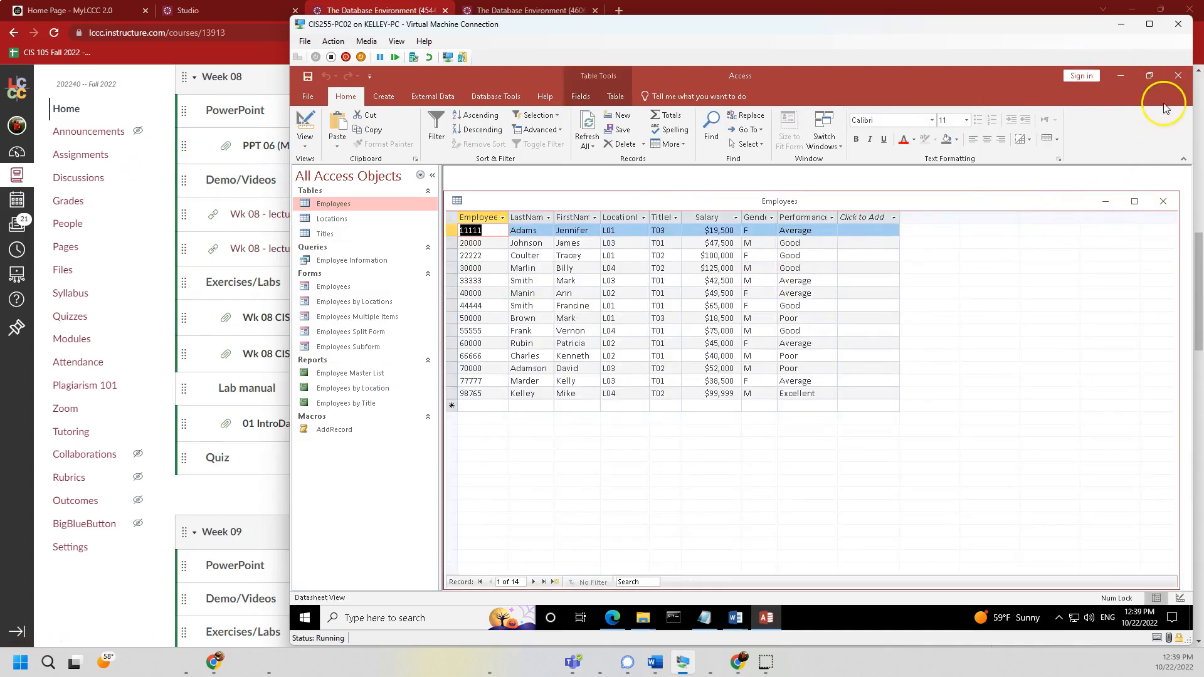
left_click(1135, 201)
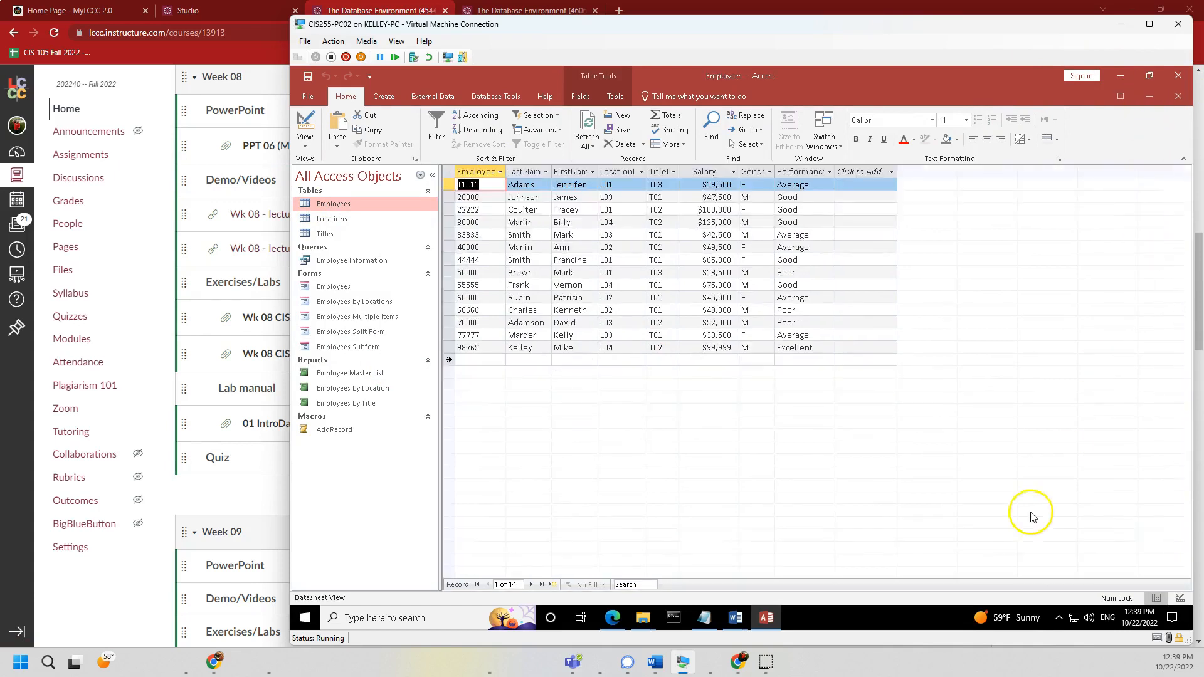
left_click(1120, 95)
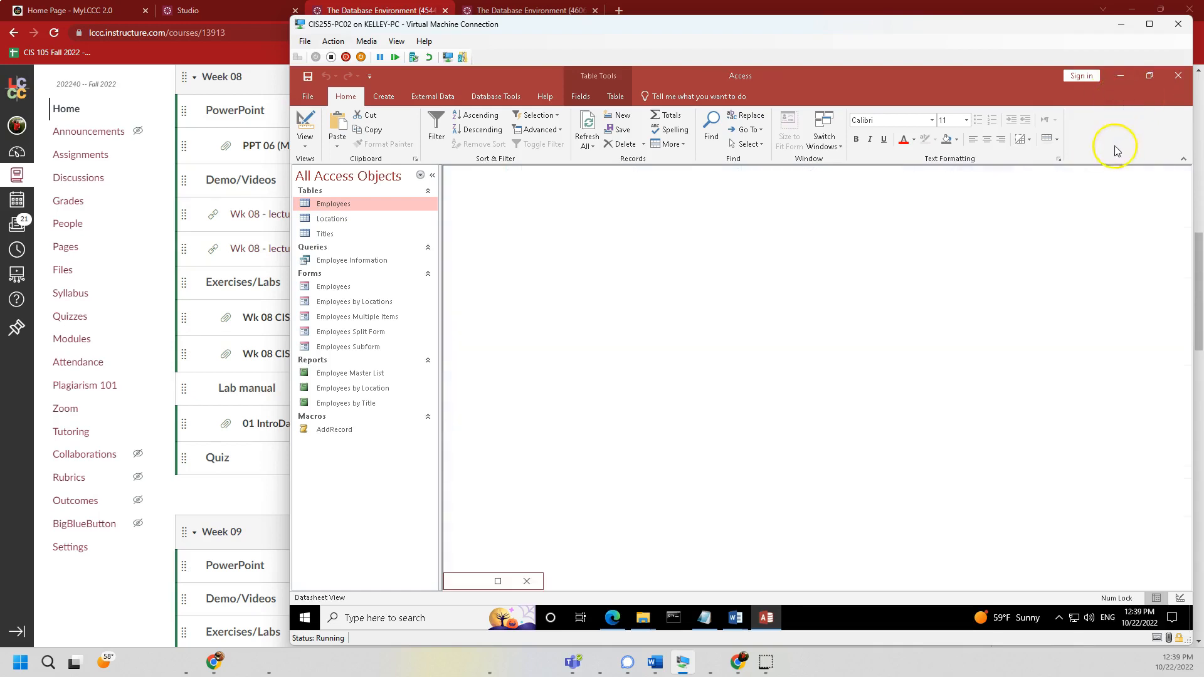
left_click(499, 582)
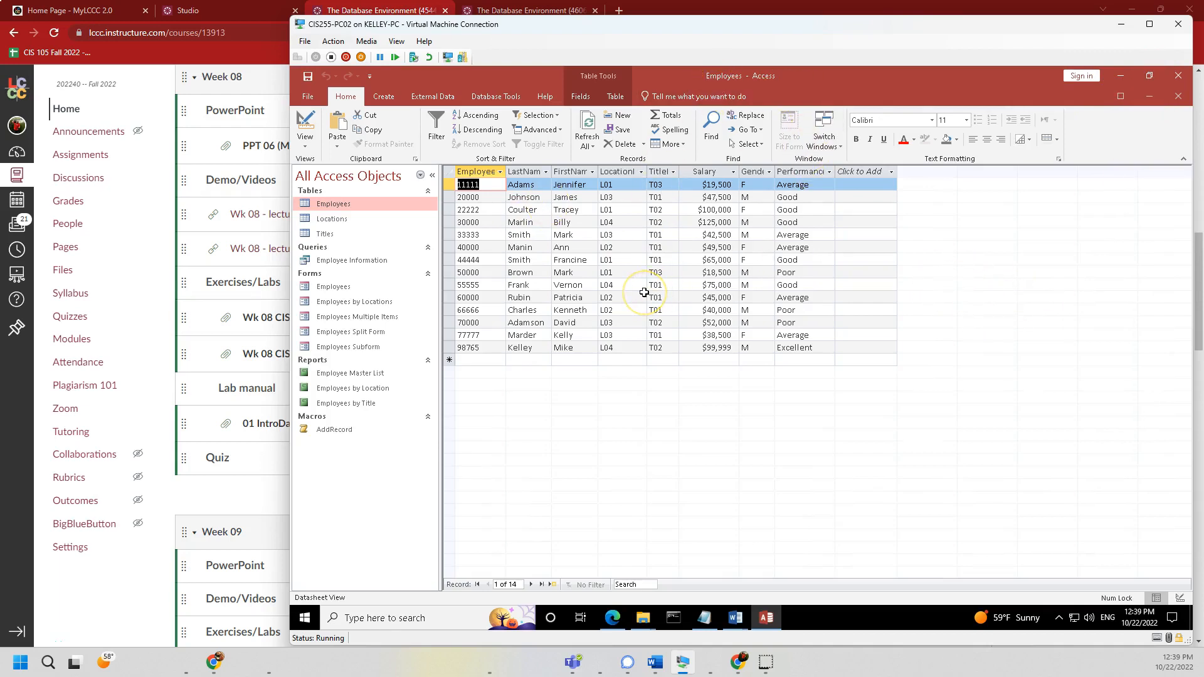
- Open the Locations table in its own window and move it lower in the workspace
double_click(321, 220)
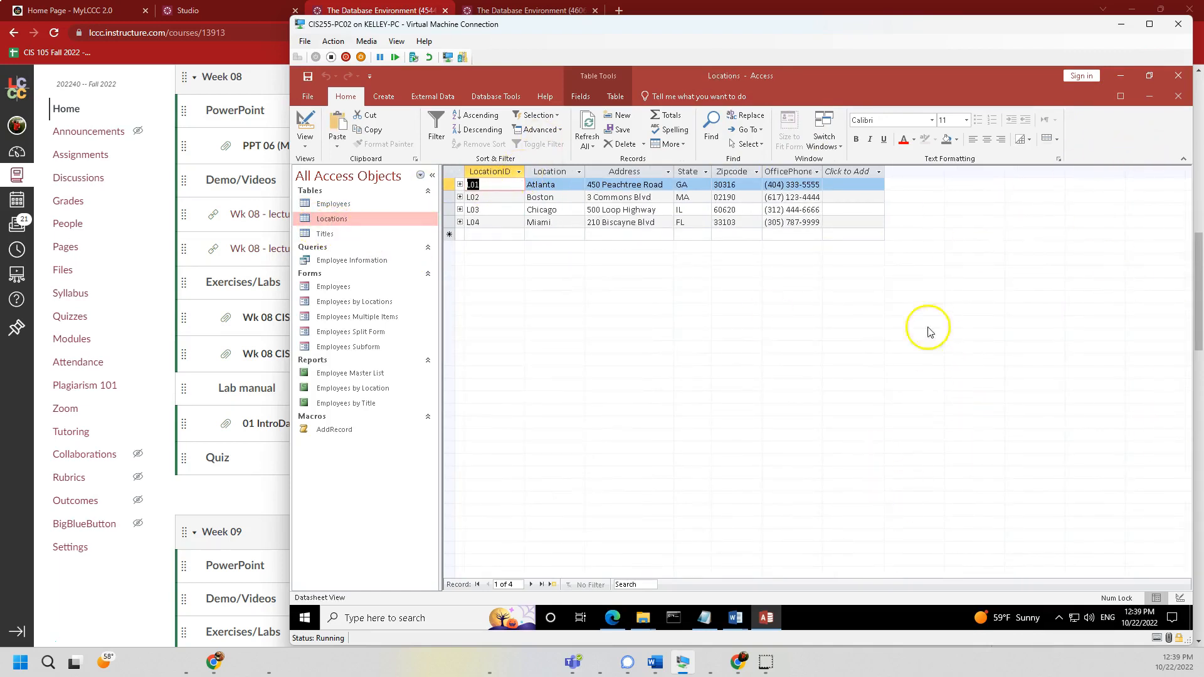
left_click(1148, 97)
left_click_drag(877, 196, 939, 223)
- Open Employees in its own window, narrowed and positioned on the left
double_click(333, 204)
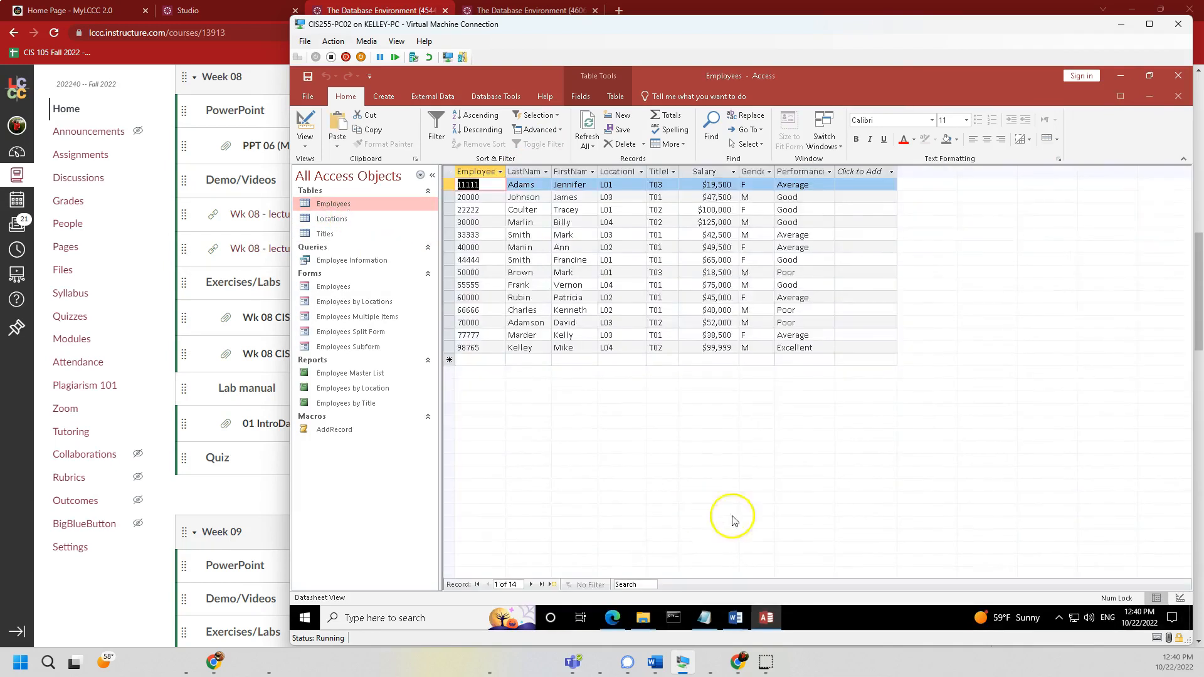
left_click(1150, 98)
left_click_drag(756, 212, 754, 317)
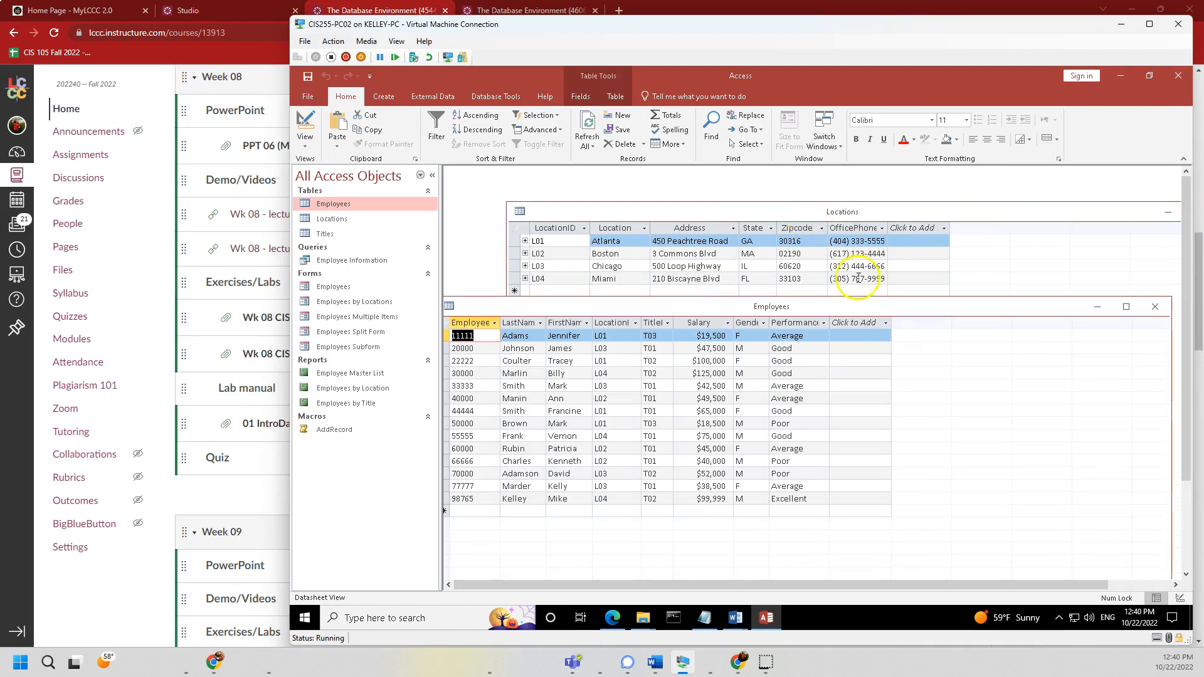
left_click_drag(848, 309, 856, 195)
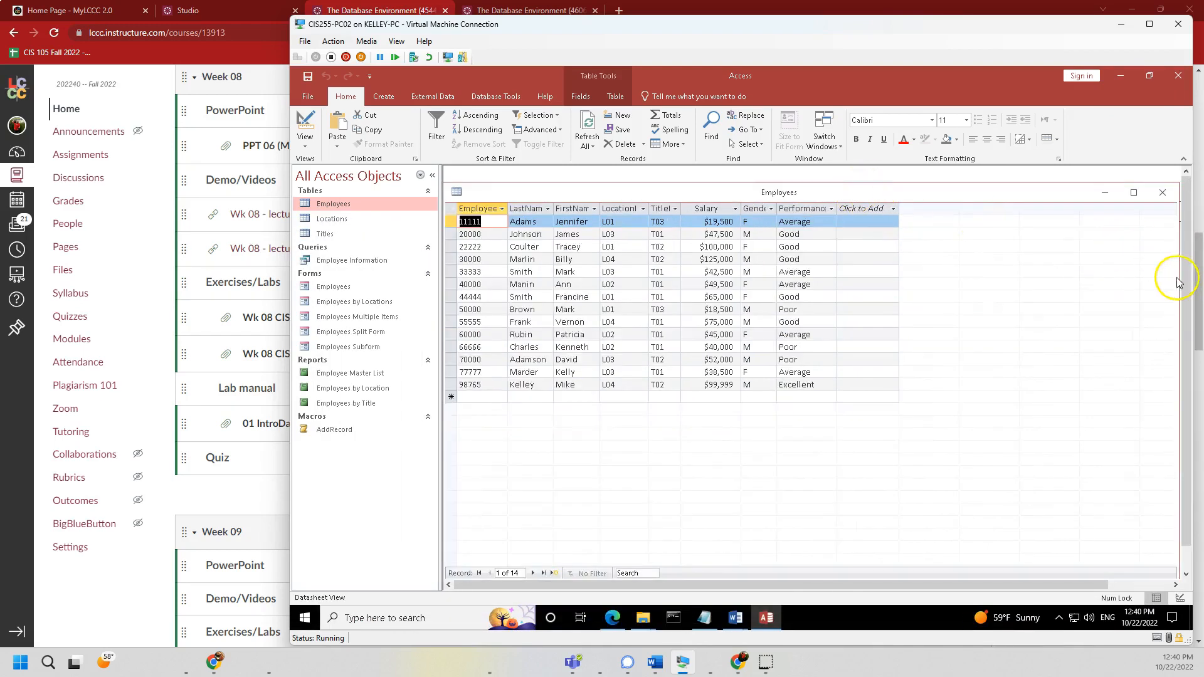
left_click_drag(1179, 277, 852, 272)
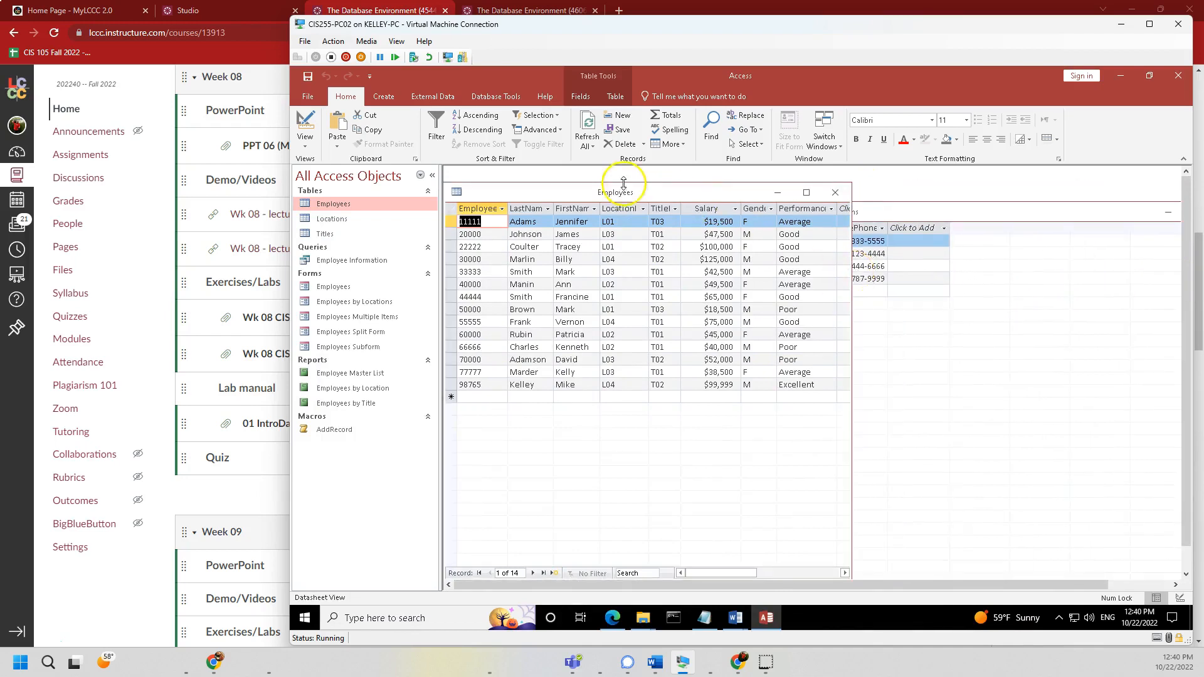
left_click_drag(628, 196, 630, 181)
- Narrow and raise the Locations window, then stretch both windows to the workspace bottom
left_click(922, 331)
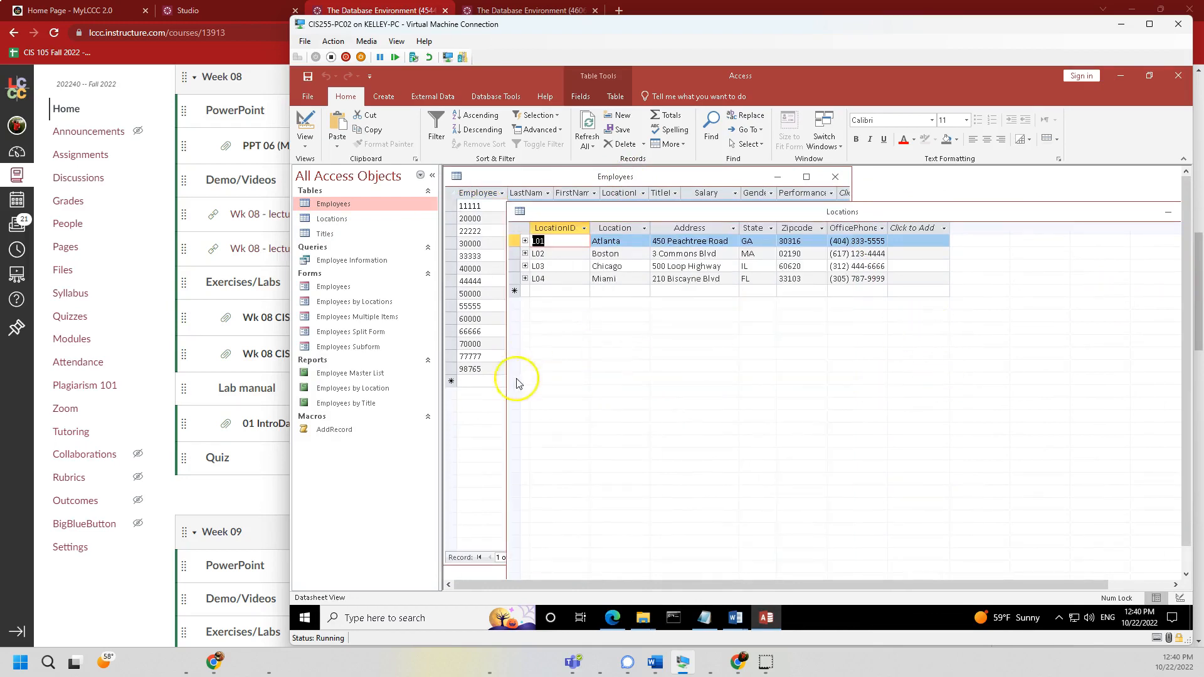
left_click_drag(506, 373, 858, 341)
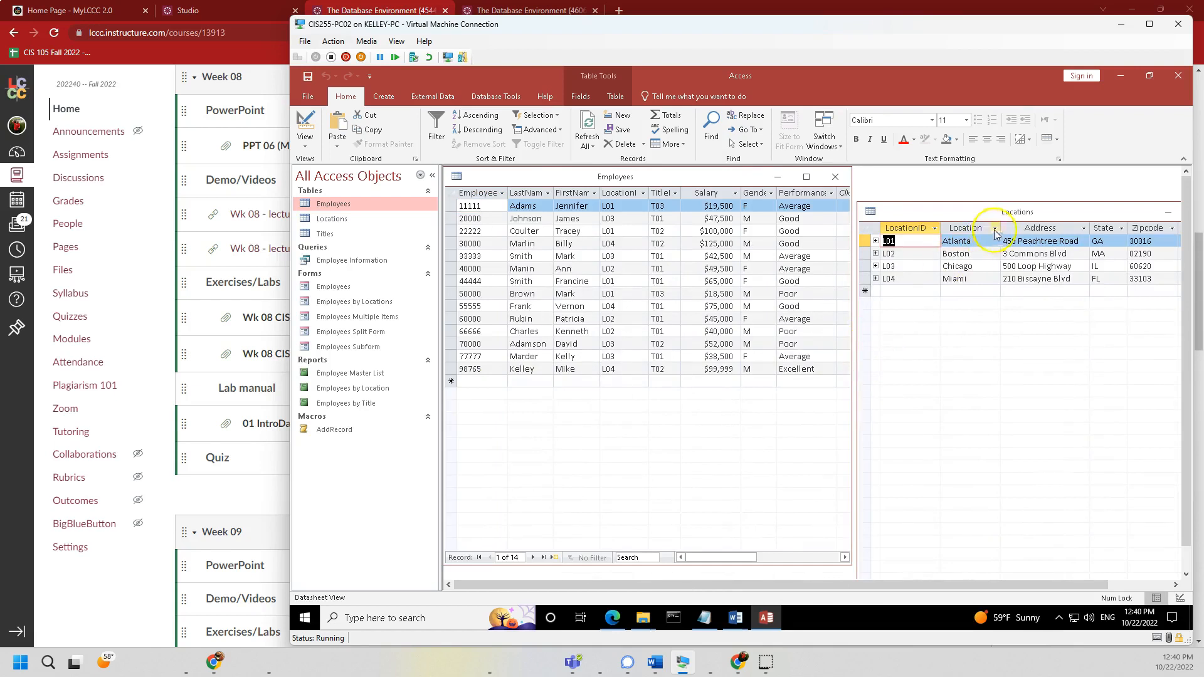
left_click_drag(1084, 214, 1083, 183)
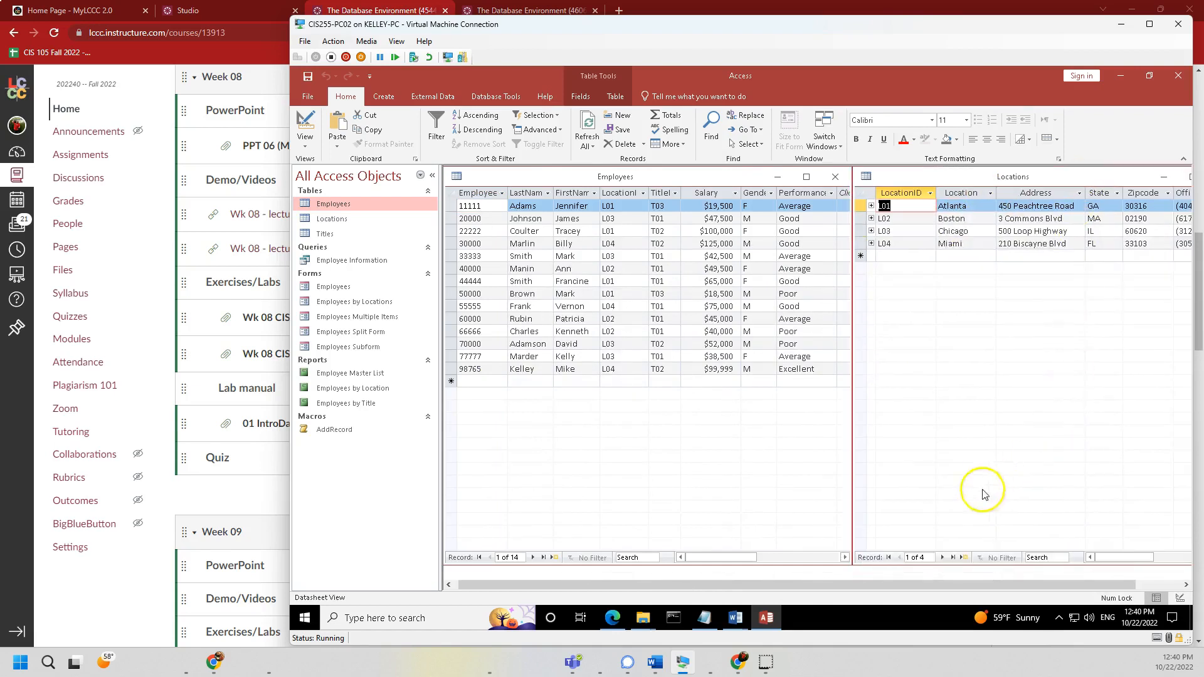
left_click_drag(949, 566, 951, 579)
left_click_drag(754, 566, 755, 580)
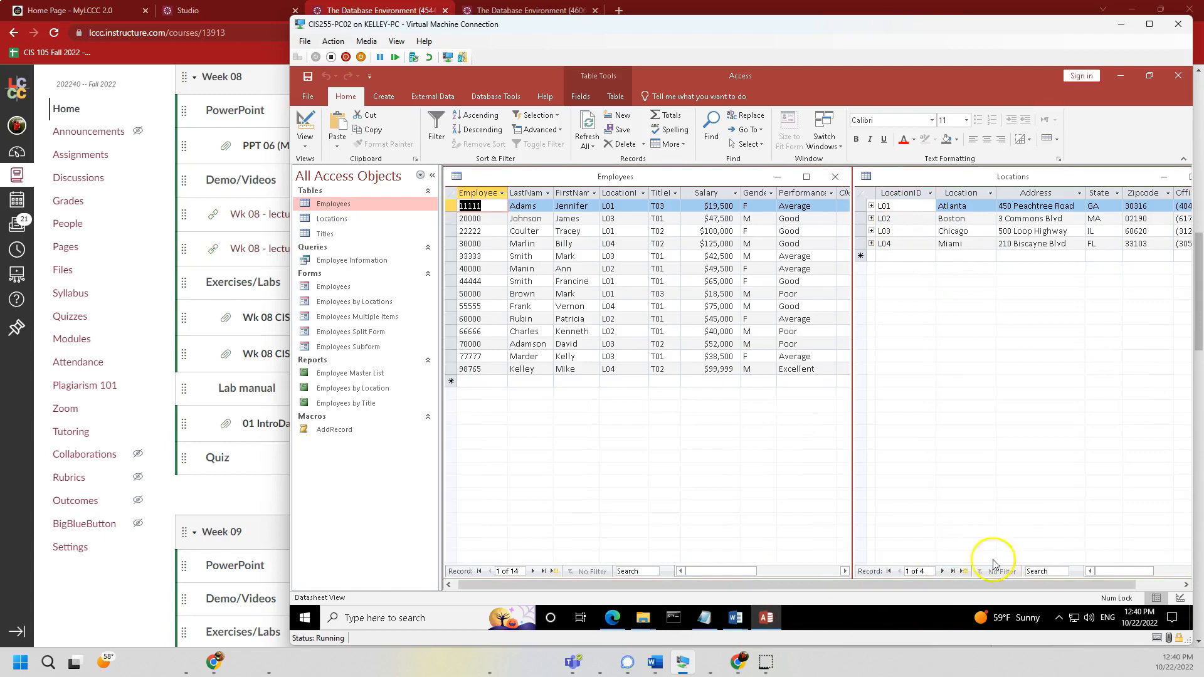
- Open Titles as a small window at the lower right, below a shortened Locations window
double_click(325, 233)
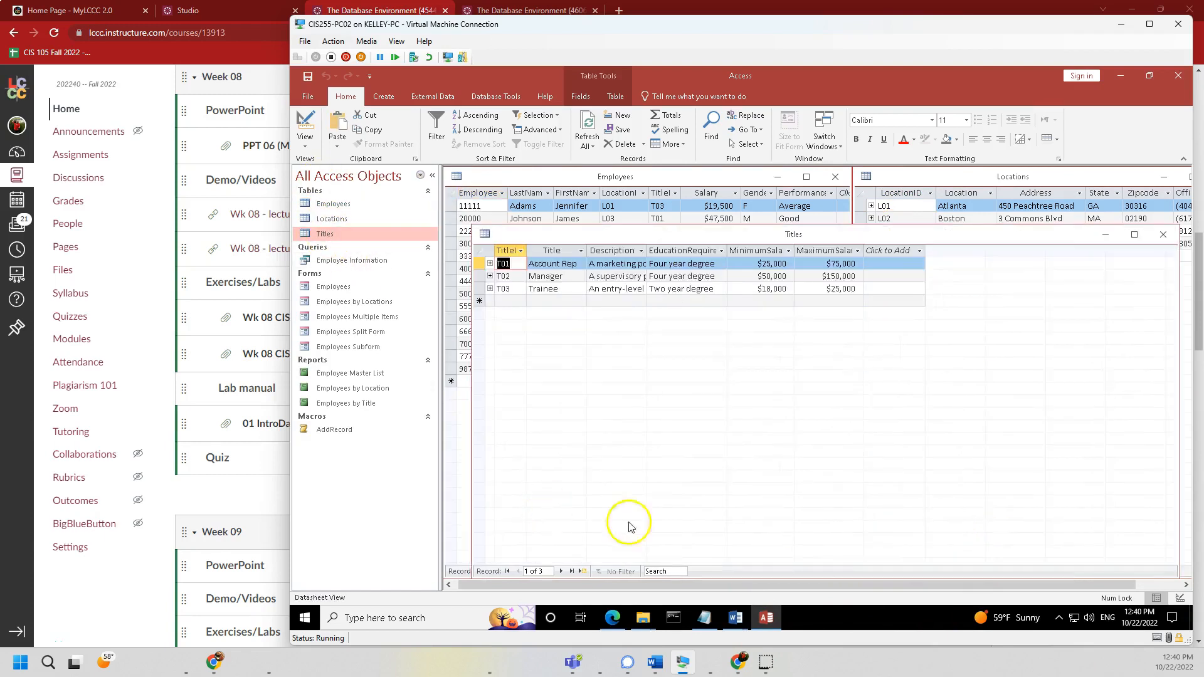
left_click_drag(1180, 314, 935, 309)
left_click_drag(726, 225, 715, 433)
left_click(978, 552)
left_click_drag(1036, 579, 1004, 426)
left_click_drag(763, 443, 1020, 441)
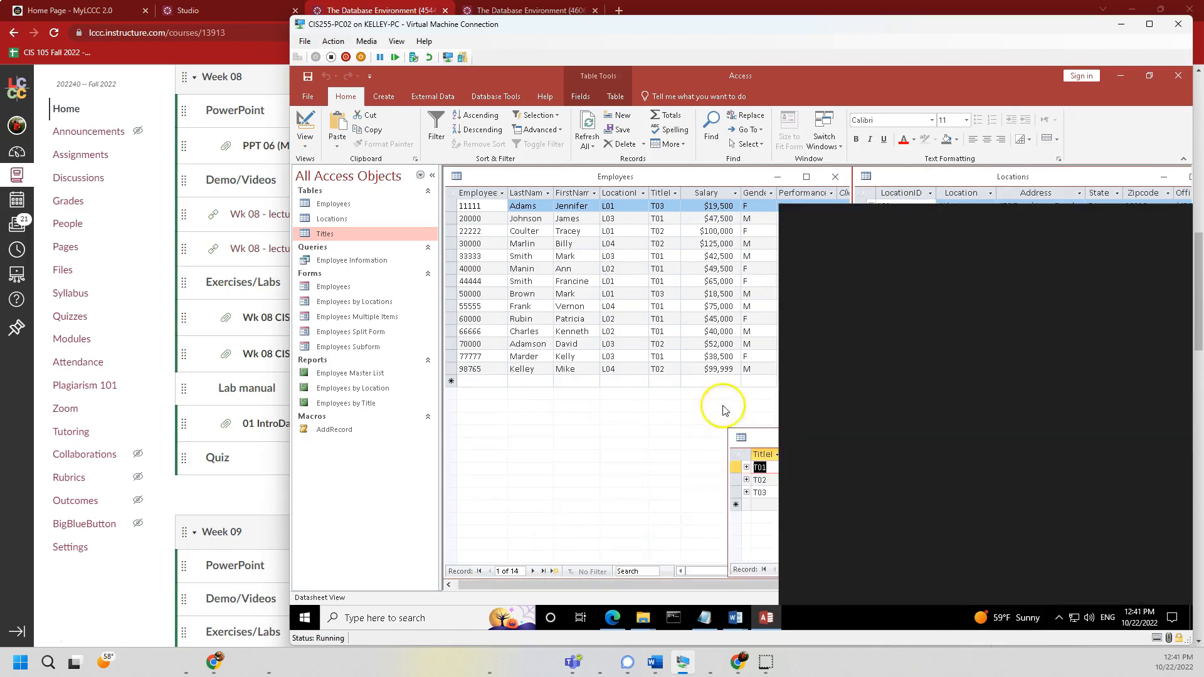
- Narrow the Titles window from its left side and bring each table window forward in turn
left_click(530, 424)
left_click(981, 524)
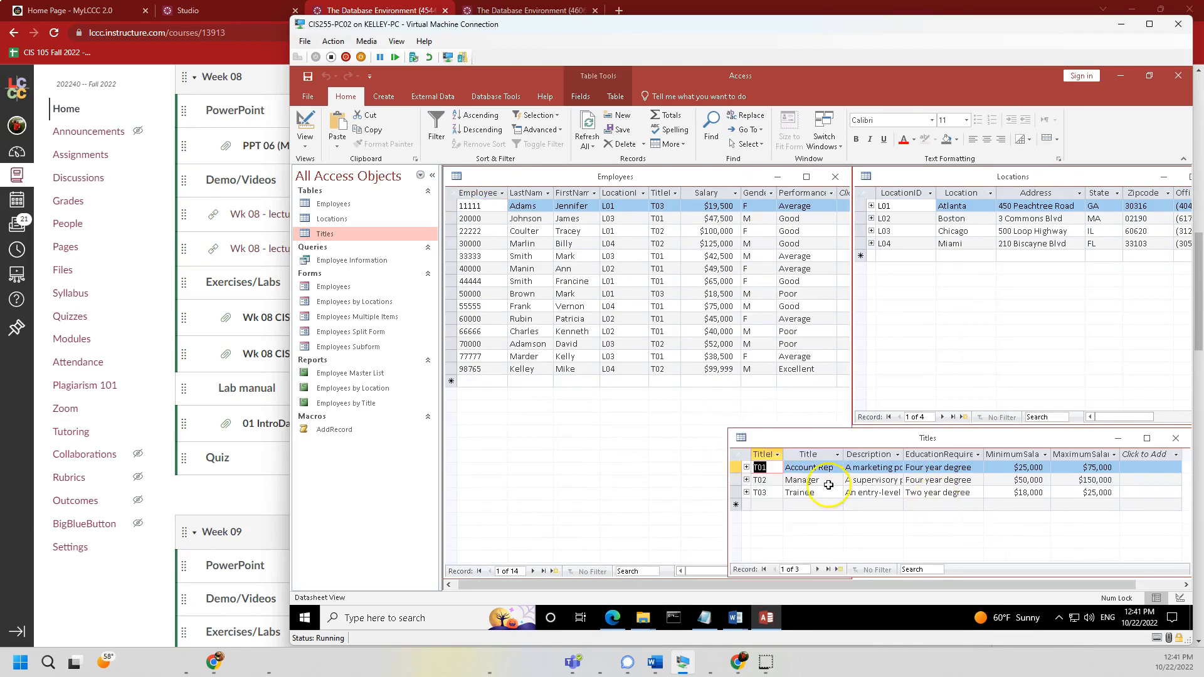
left_click_drag(728, 487, 800, 488)
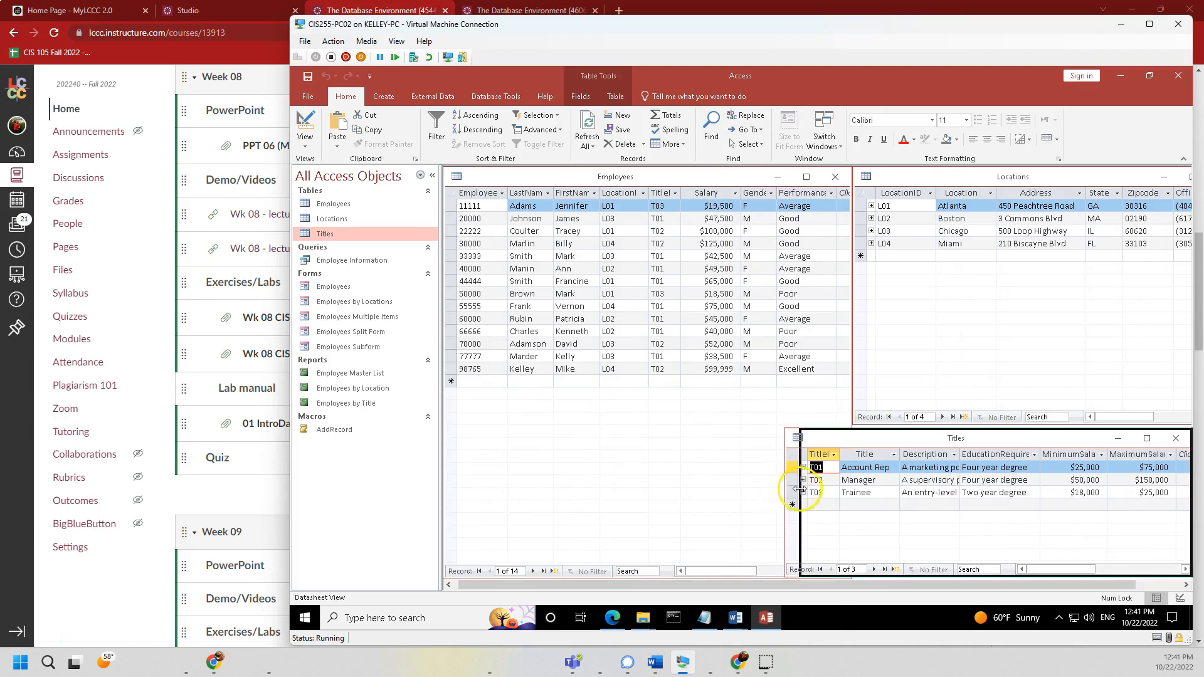
left_click(653, 438)
left_click(1085, 301)
left_click(926, 541)
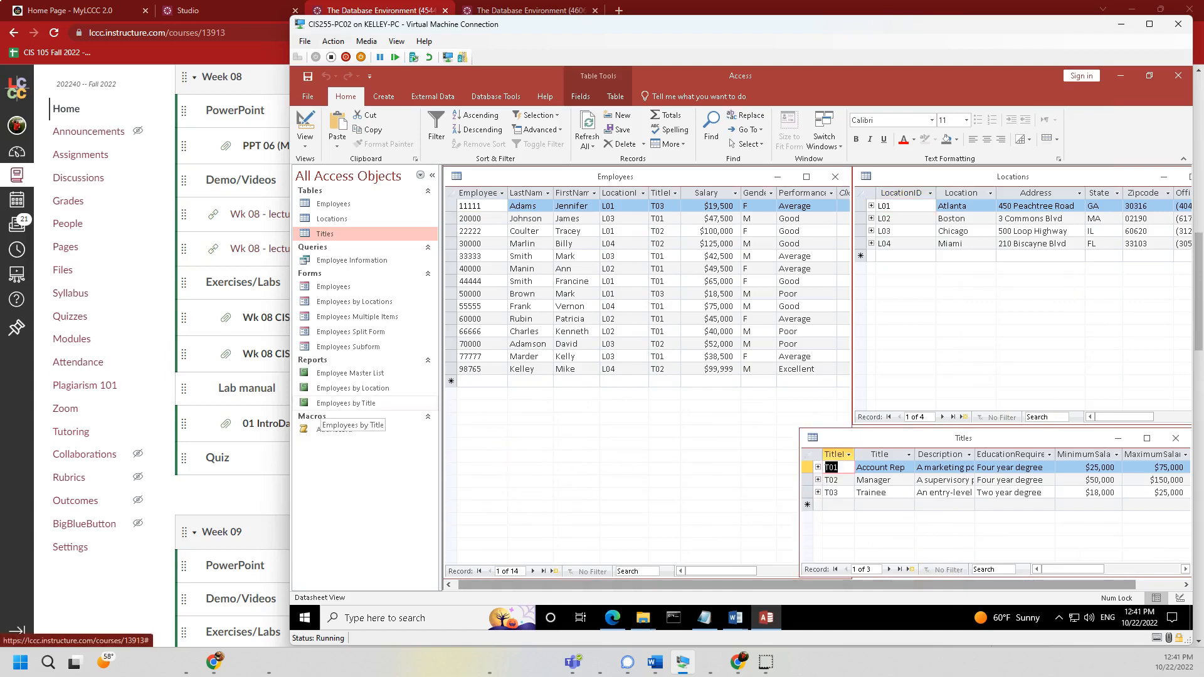
key("alt+Tab")
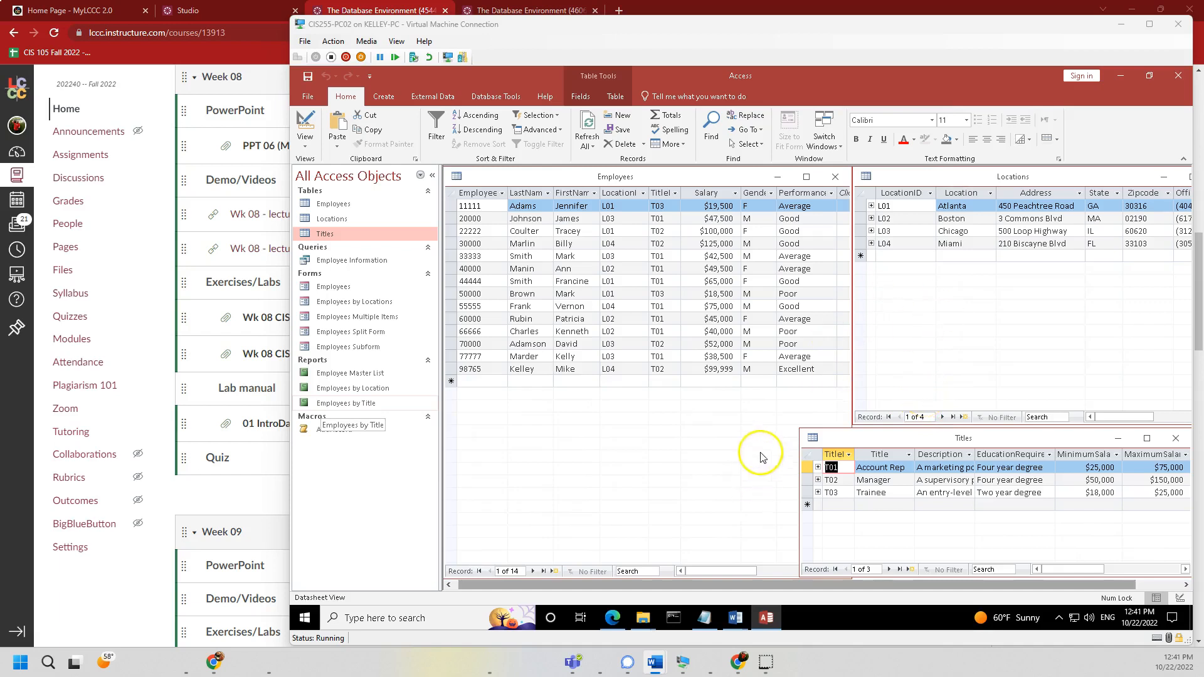
- Tile the Titles, Locations and Employees windows vertically via a Tell me search for 'manage'
left_click(715, 99)
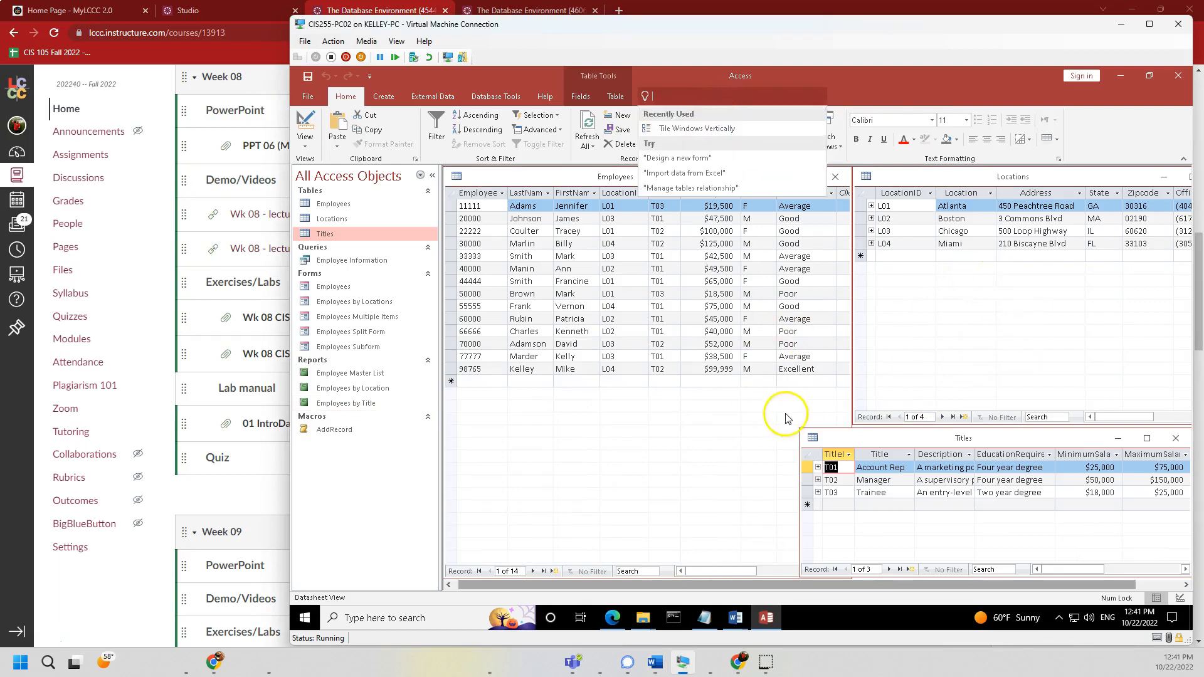
type("m")
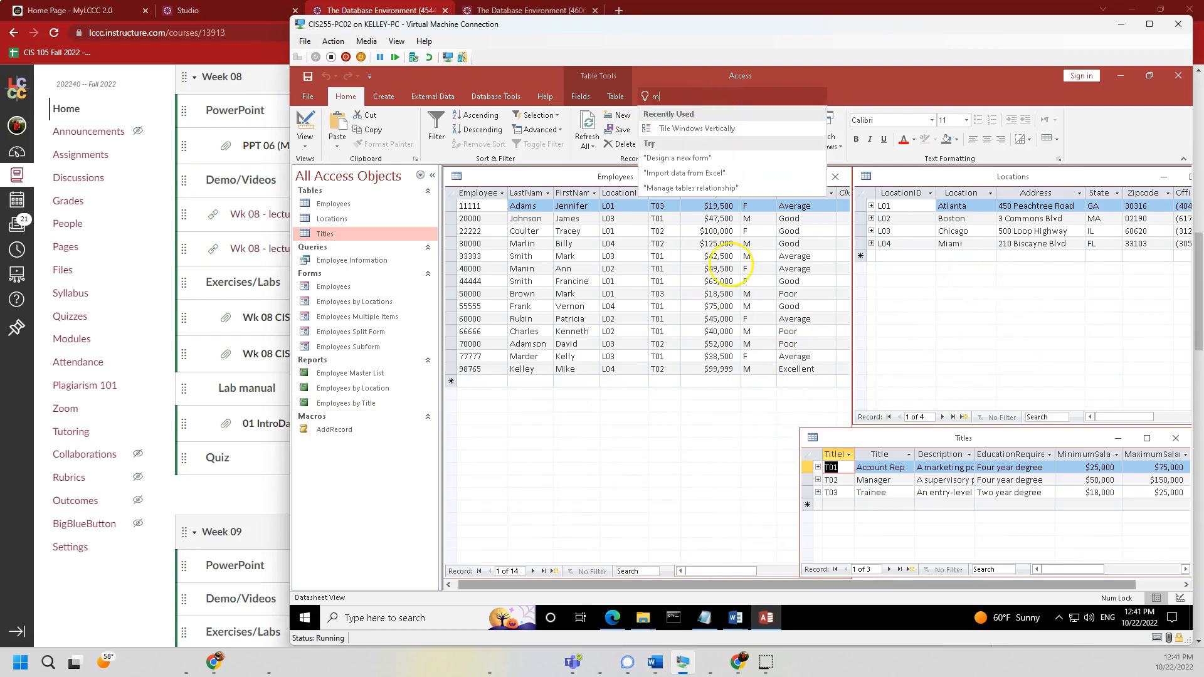
type("anage")
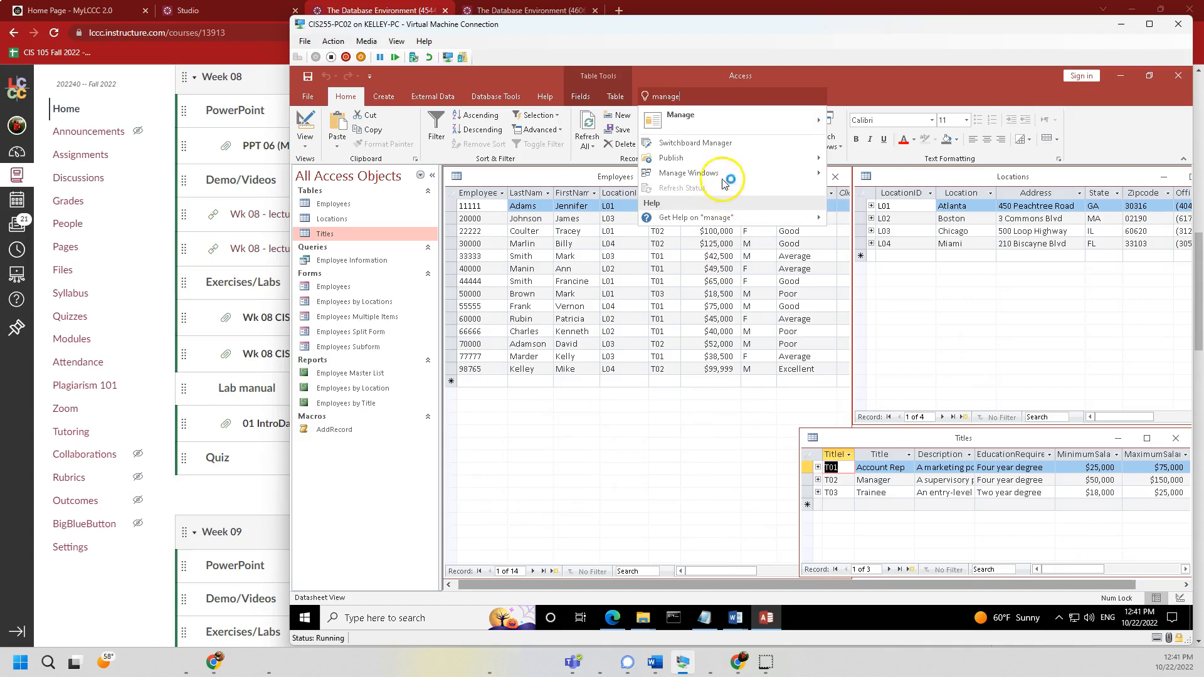
mouse_move(700, 180)
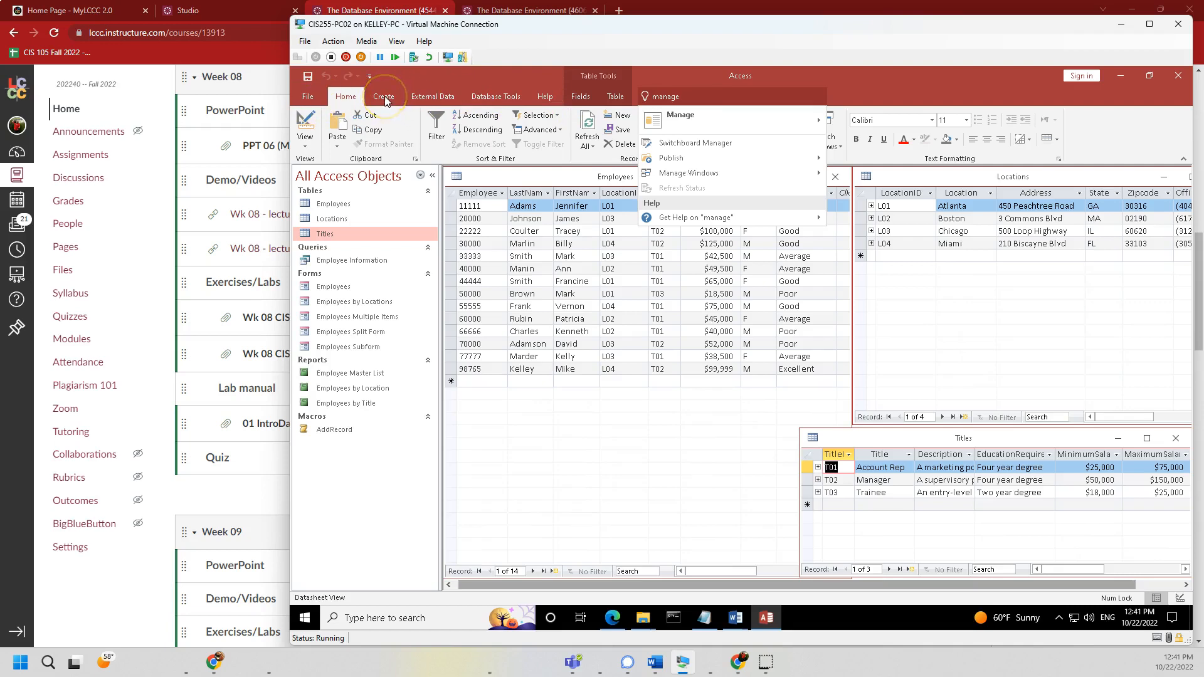
mouse_move(677, 116)
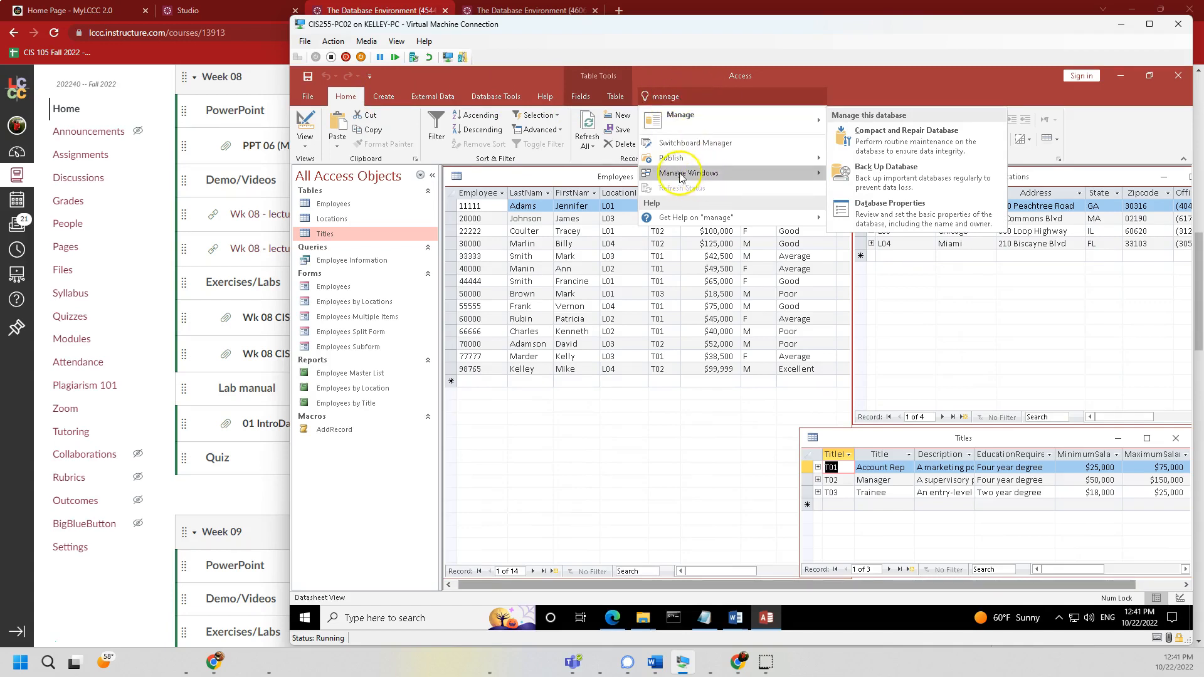
mouse_move(682, 176)
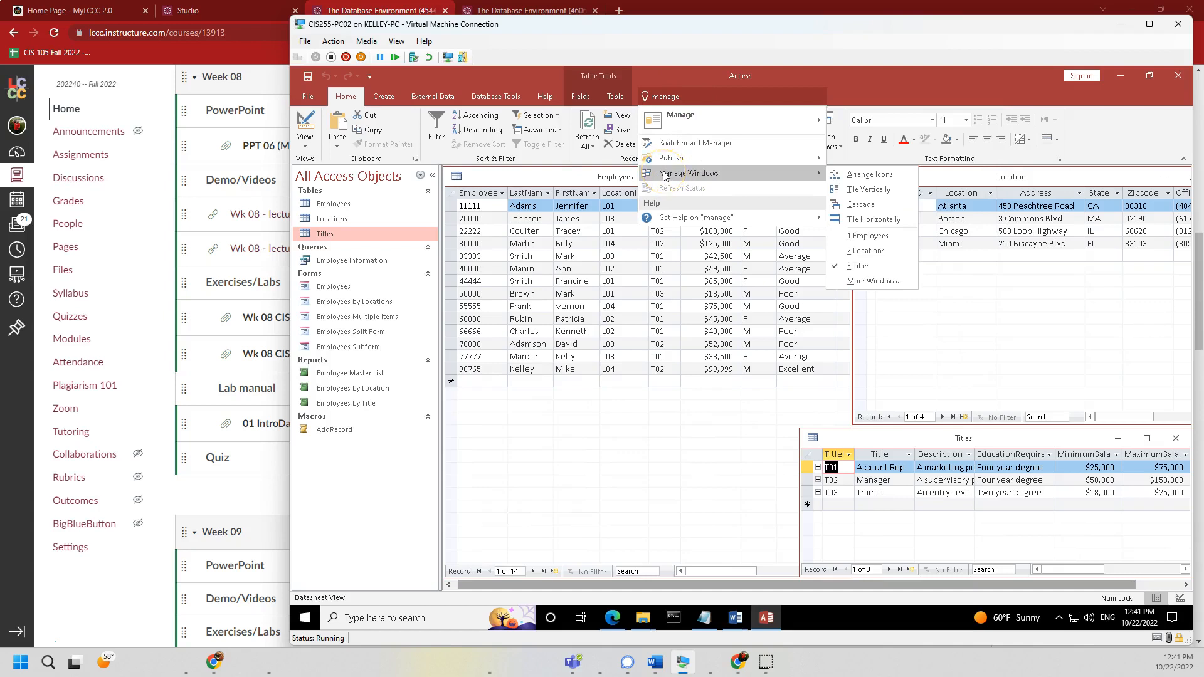
left_click(868, 190)
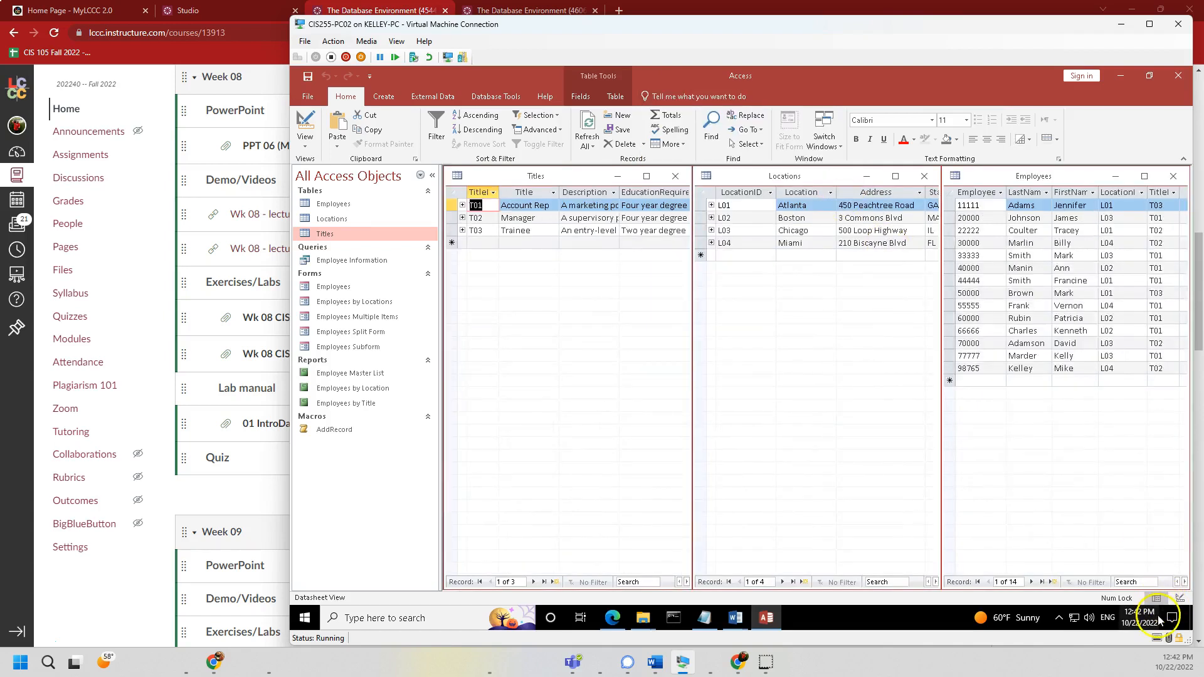
- Tile the three table windows horizontally using Tell me 'manage'
left_click(704, 96)
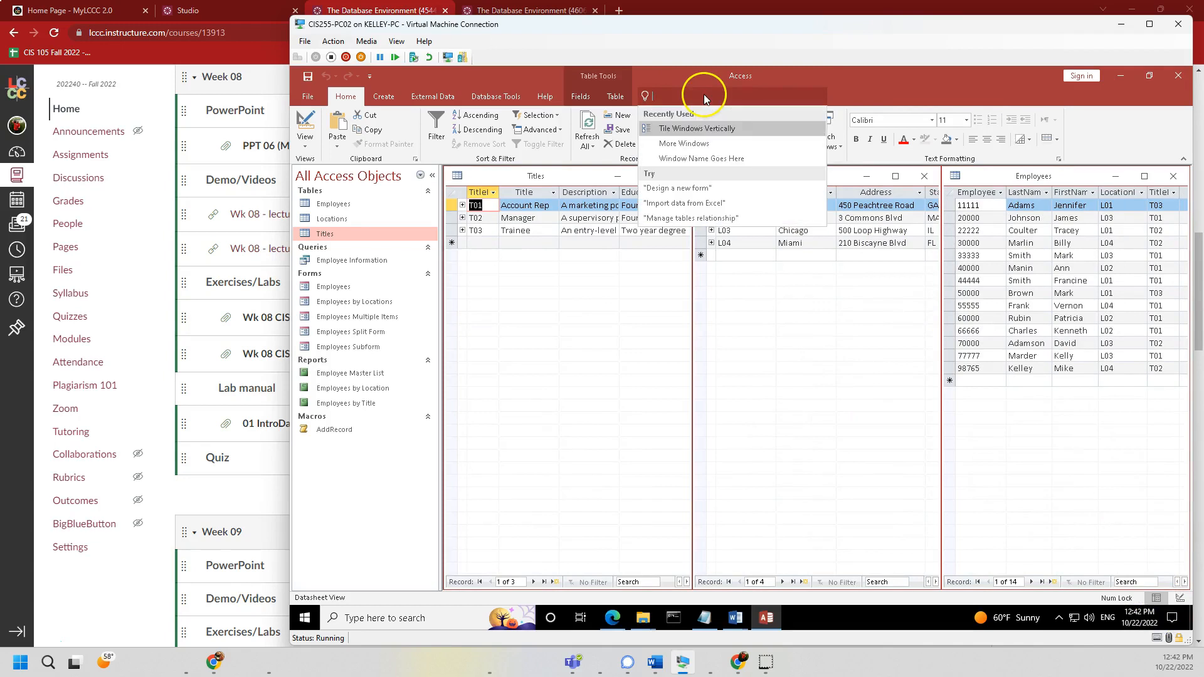
type("manage")
mouse_move(736, 177)
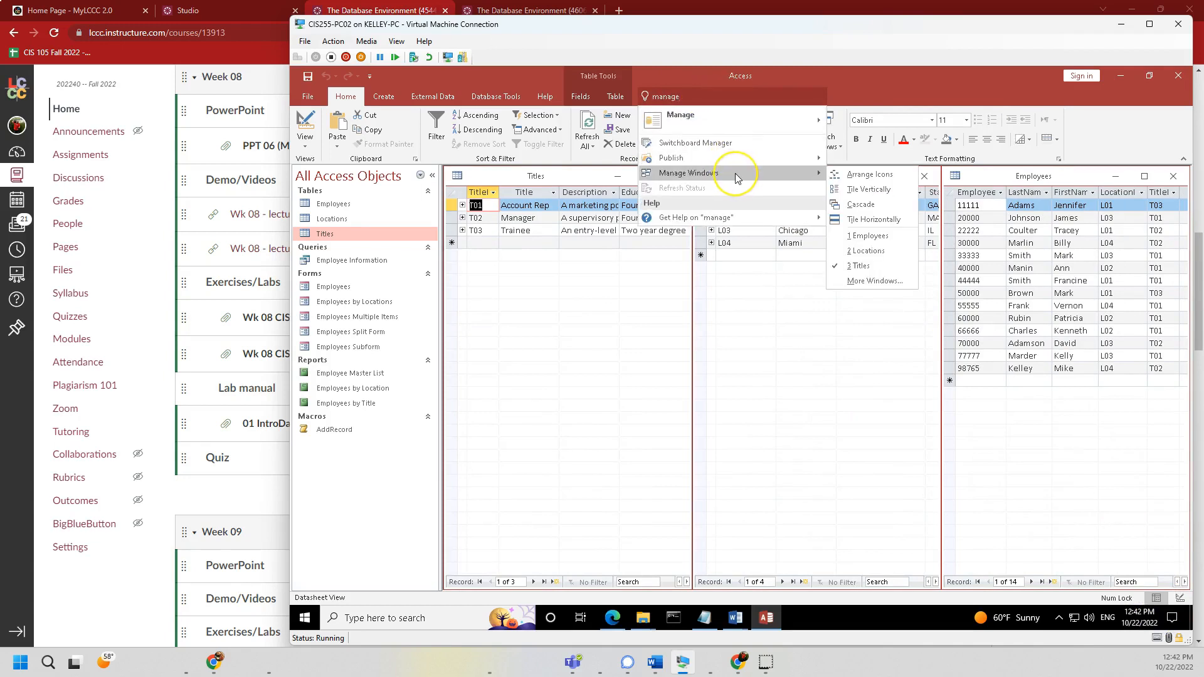
left_click(874, 219)
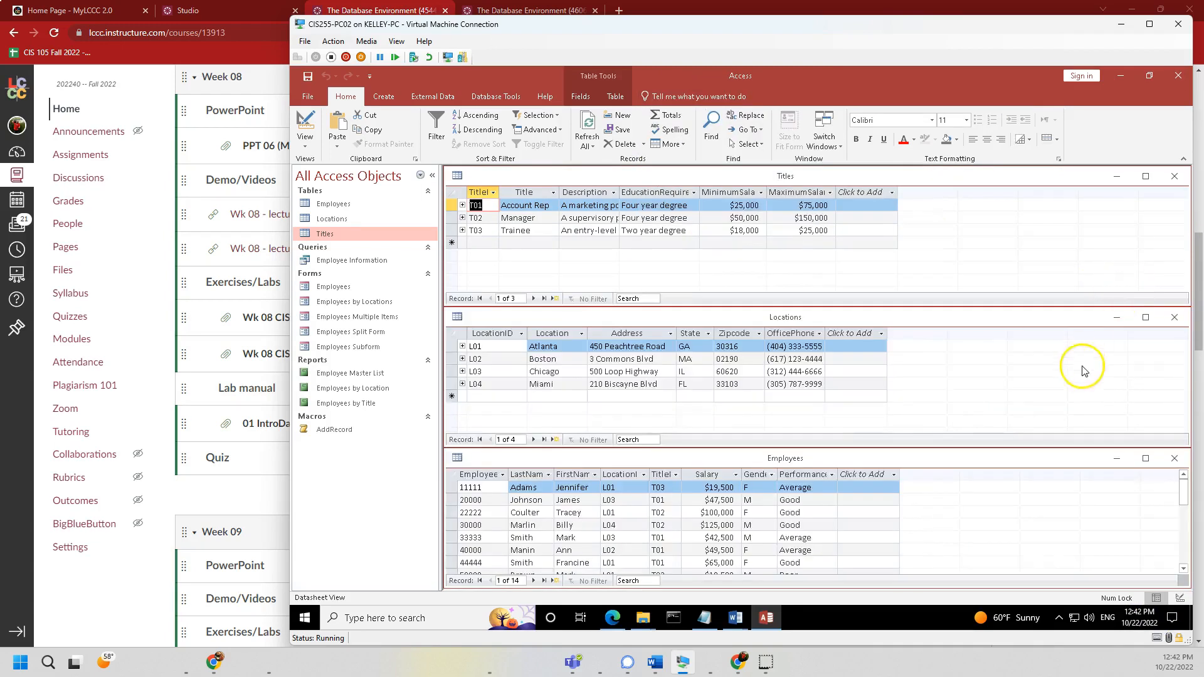
- Cascade the three table windows through Tell me > Manage Windows
left_click(717, 96)
type("manage")
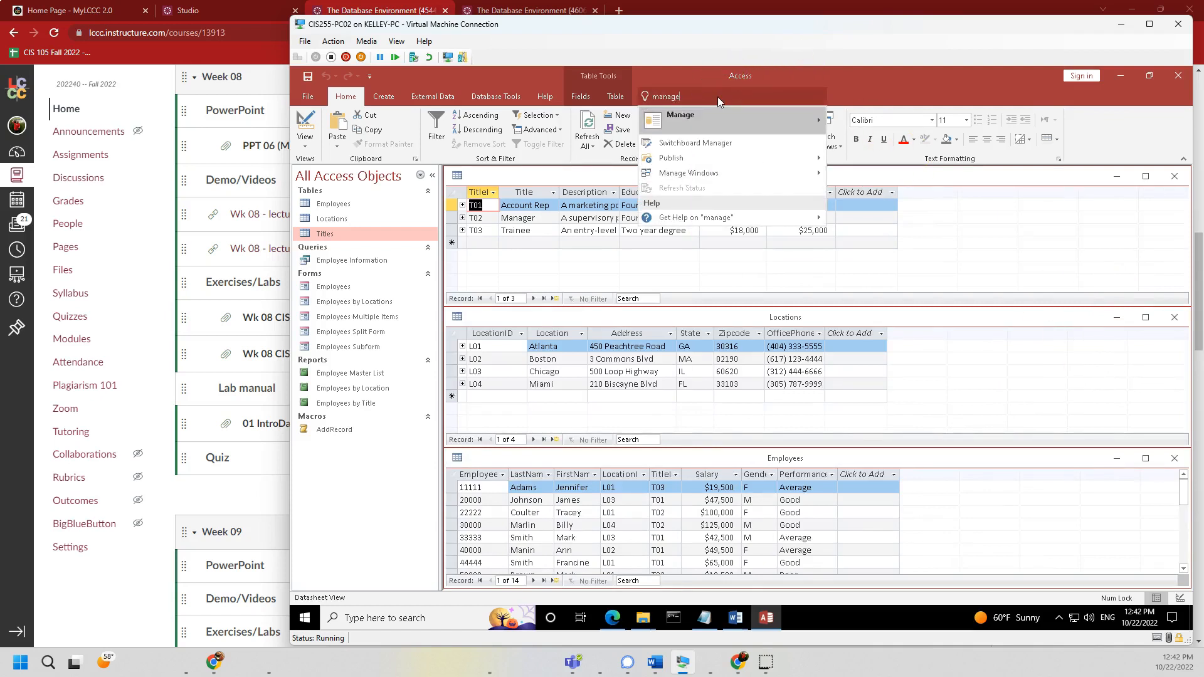
left_click(819, 175)
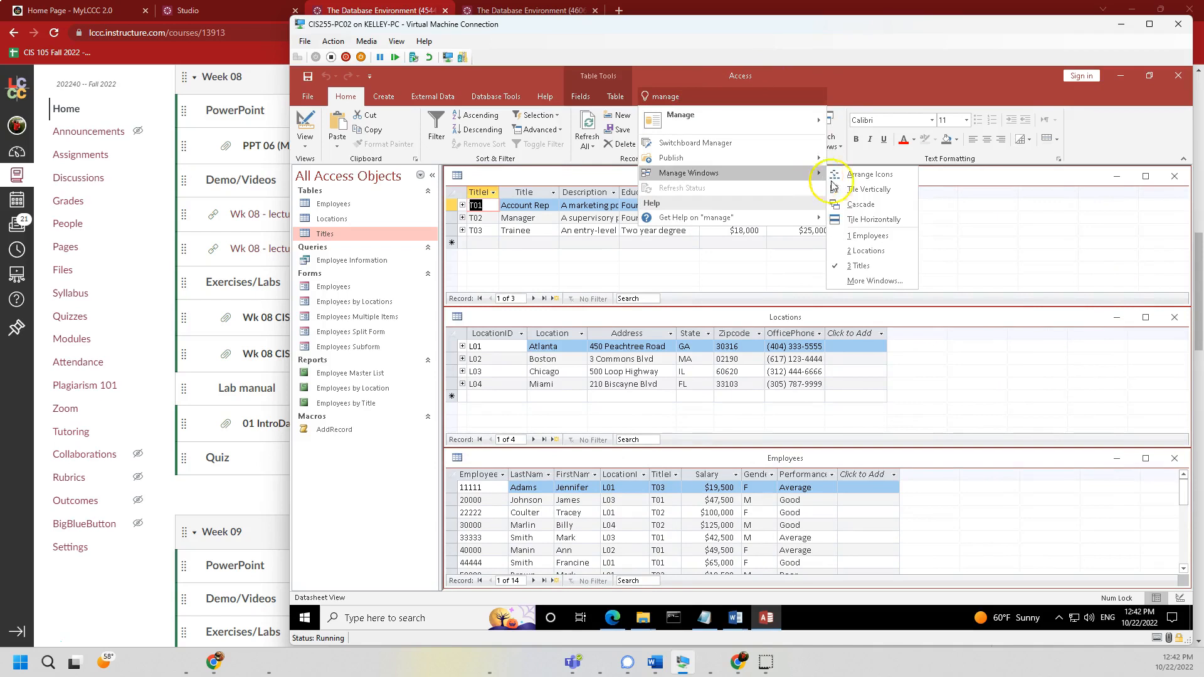
left_click(861, 204)
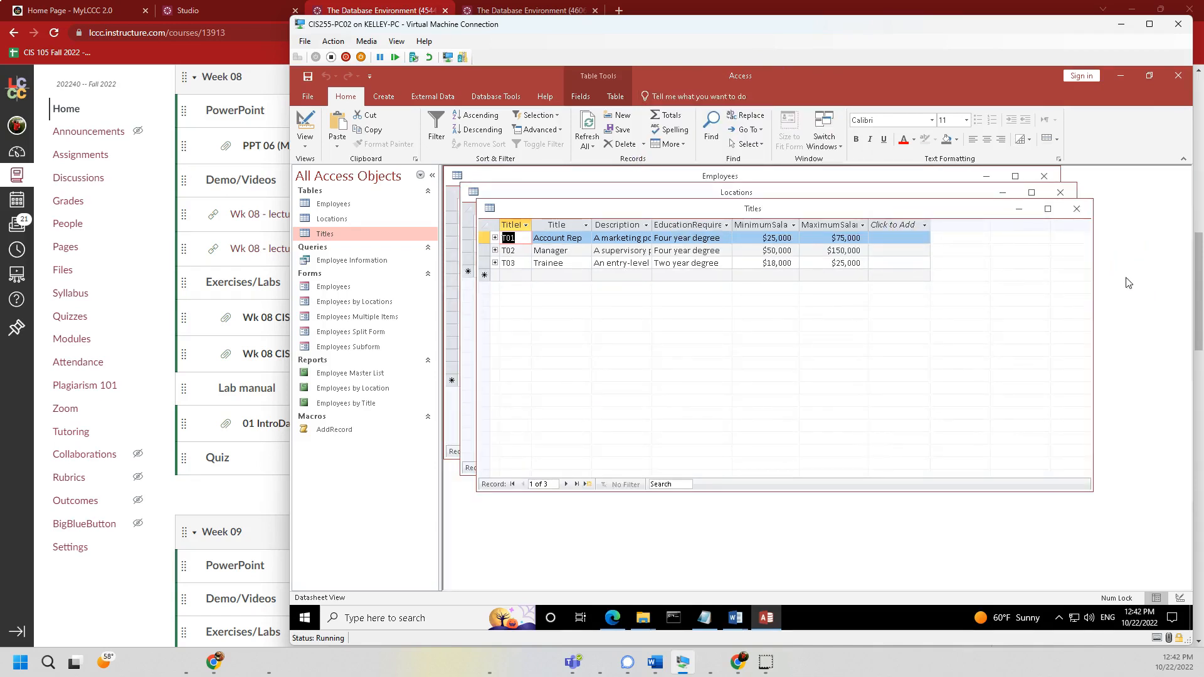
- Close the Titles, Locations and Employees tables, then collapse and re-expand the Forms group
left_click(1077, 209)
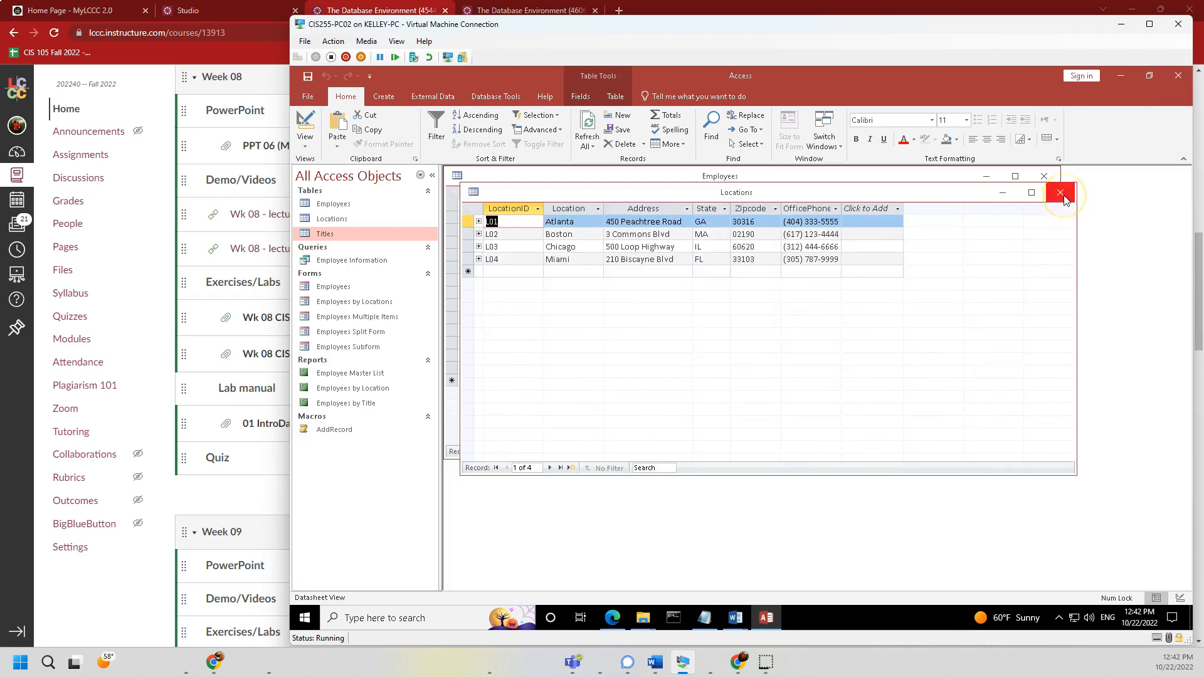
left_click(1060, 194)
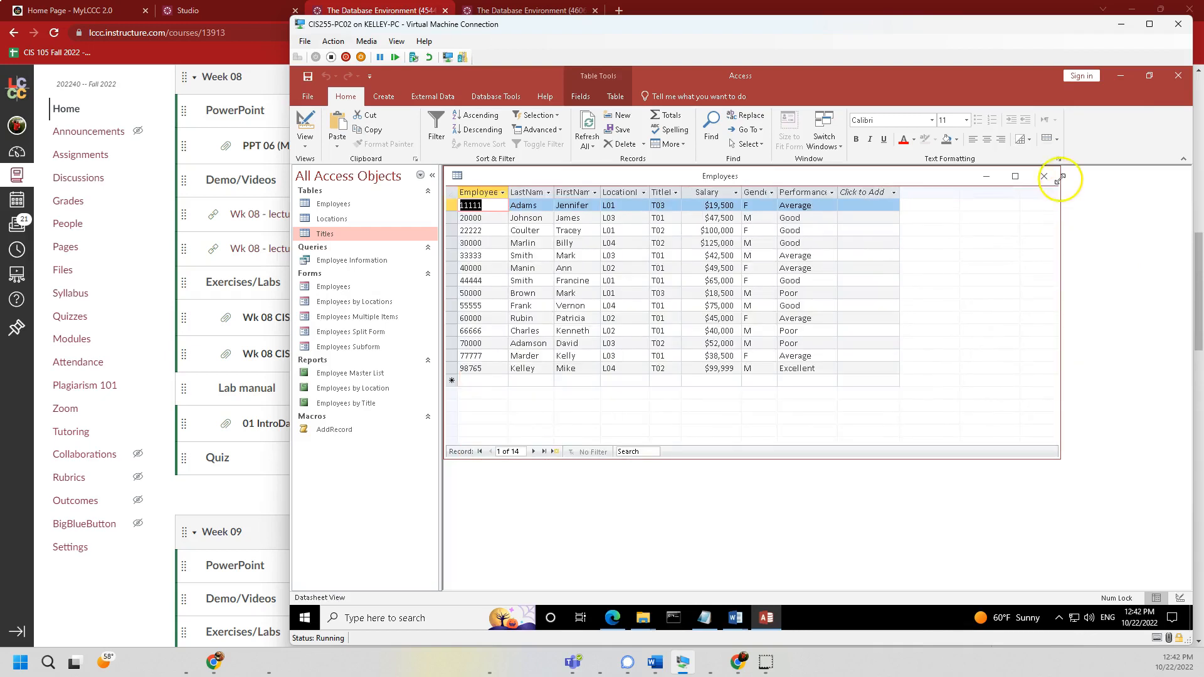
left_click(1045, 176)
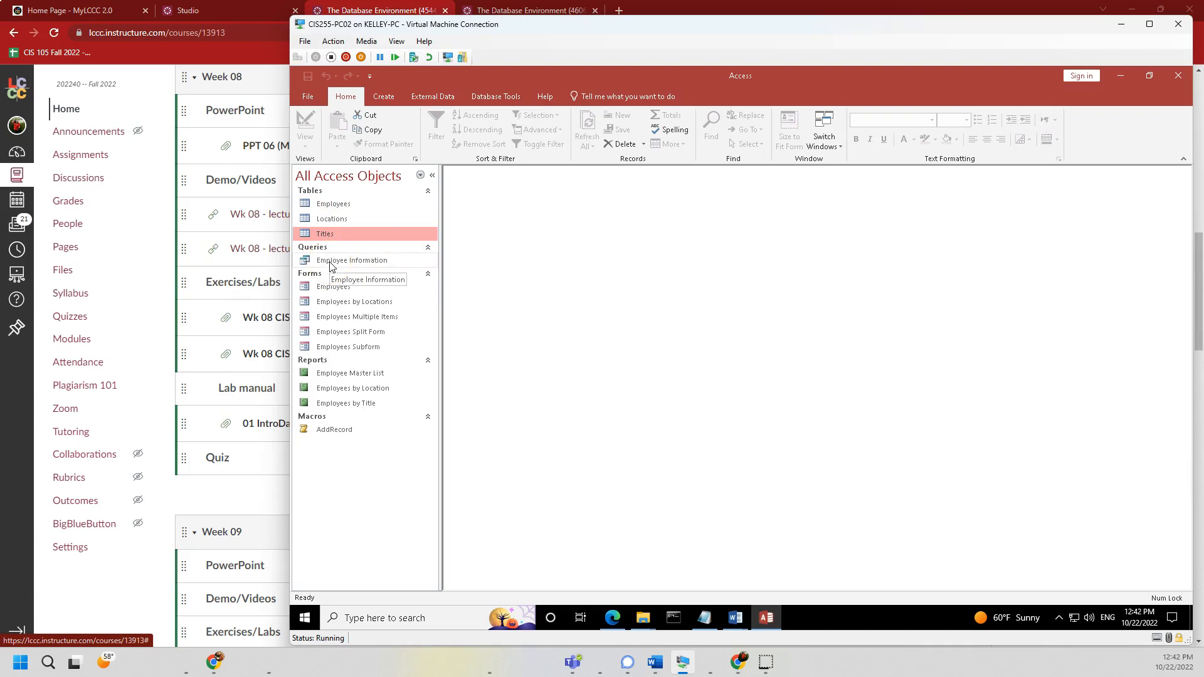
left_click(389, 273)
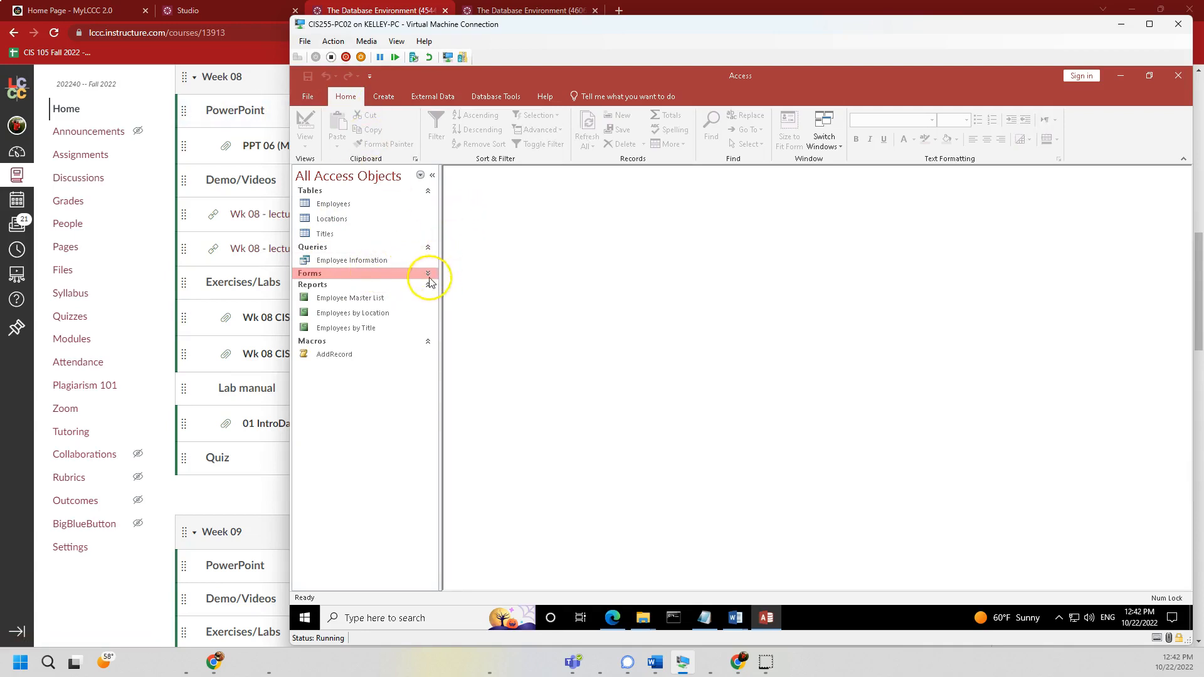
left_click(428, 275)
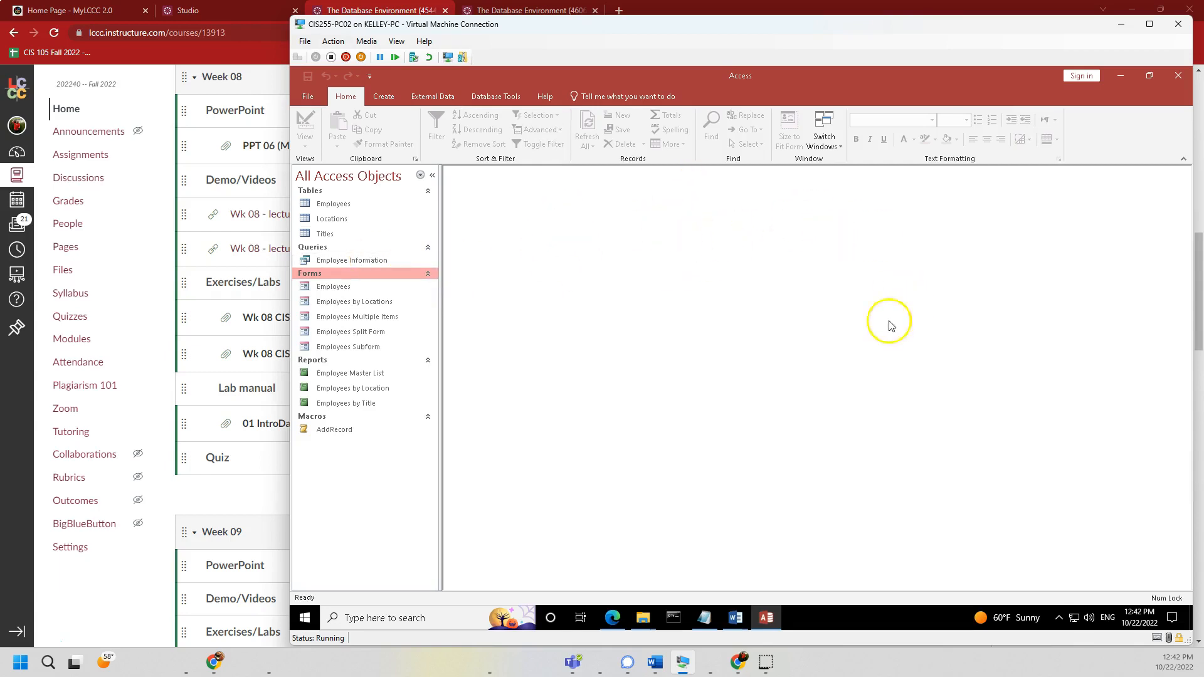
- Open the Relationships diagram and trace the LocationID join between Locations and Employees
left_click(489, 98)
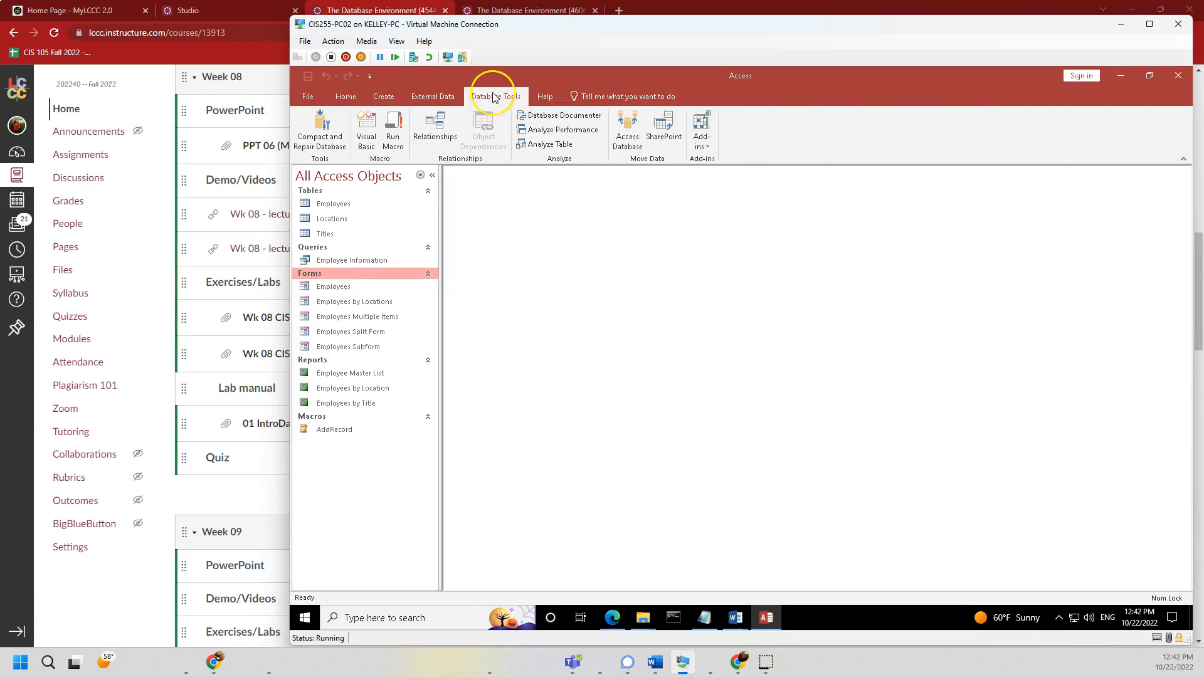
left_click(438, 128)
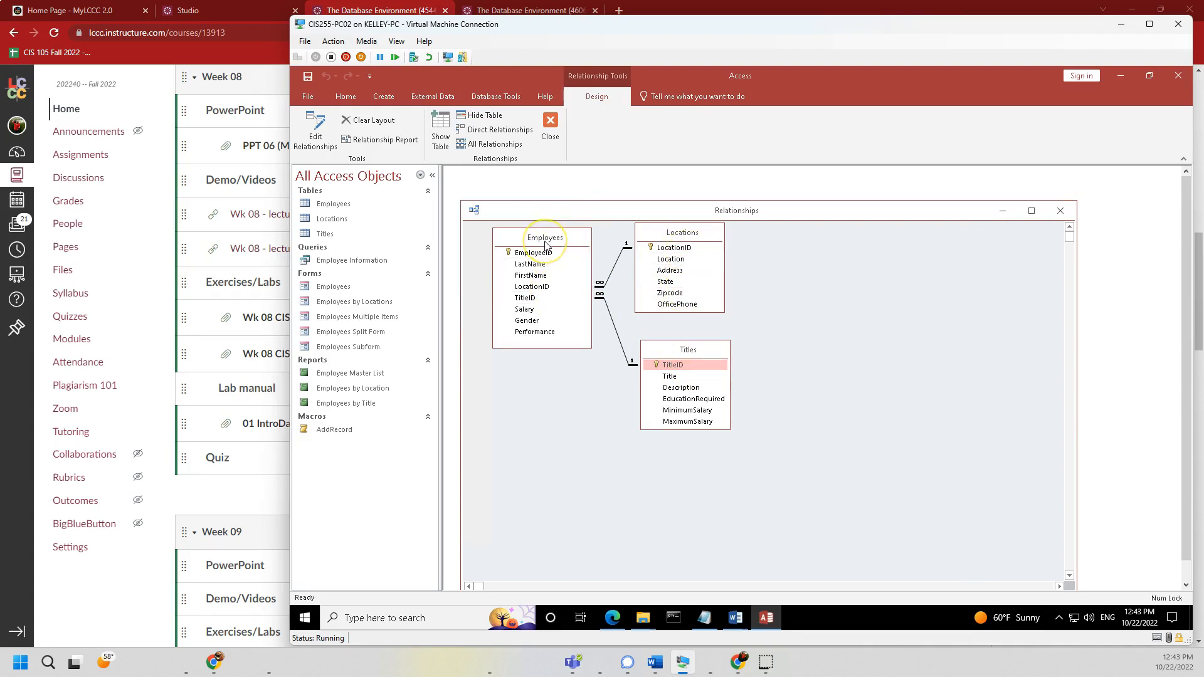
left_click(685, 237)
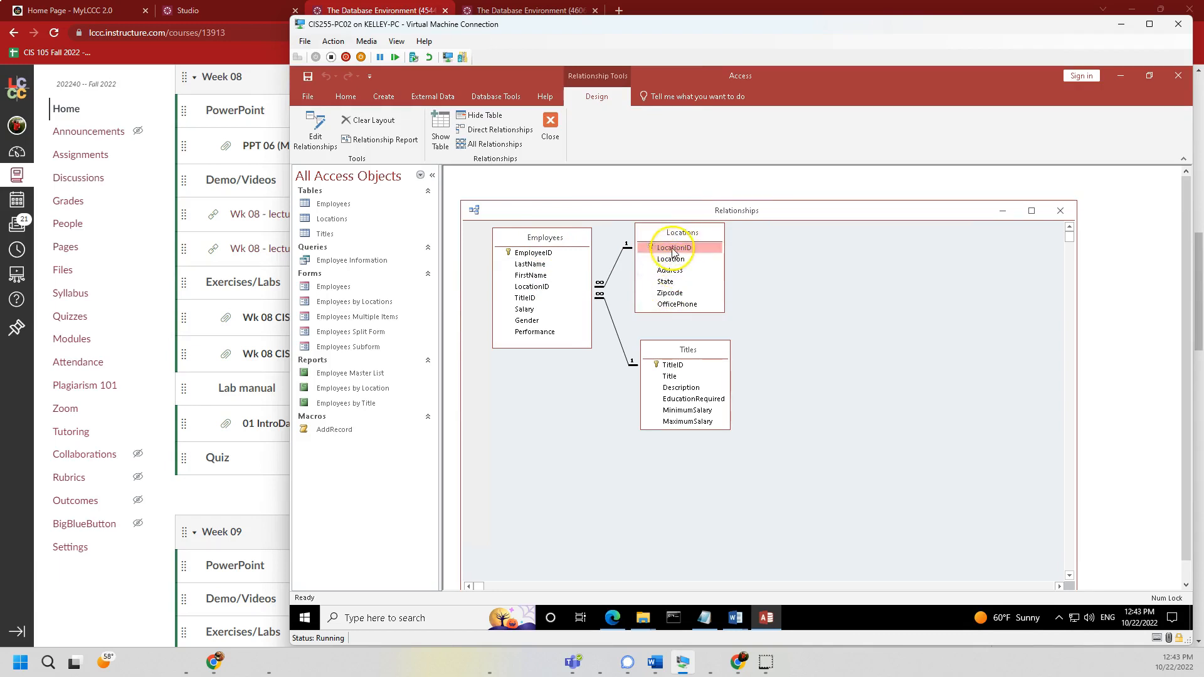
left_click(539, 289)
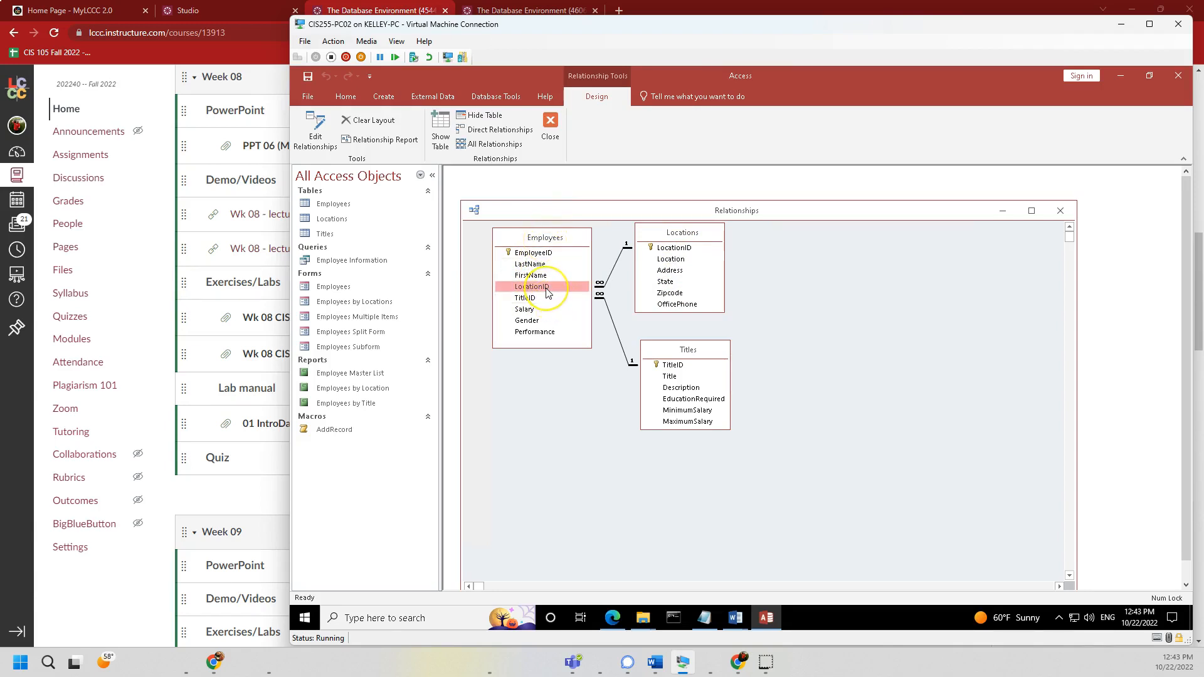
left_click(674, 249)
left_click(679, 255)
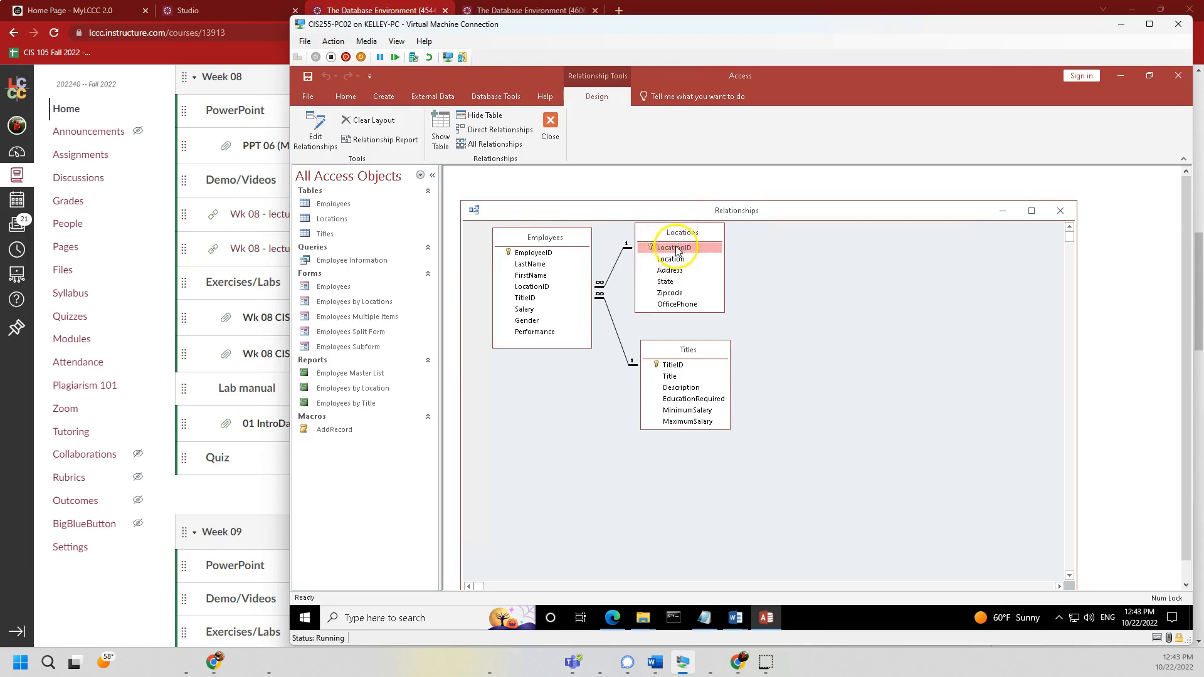
left_click(549, 287)
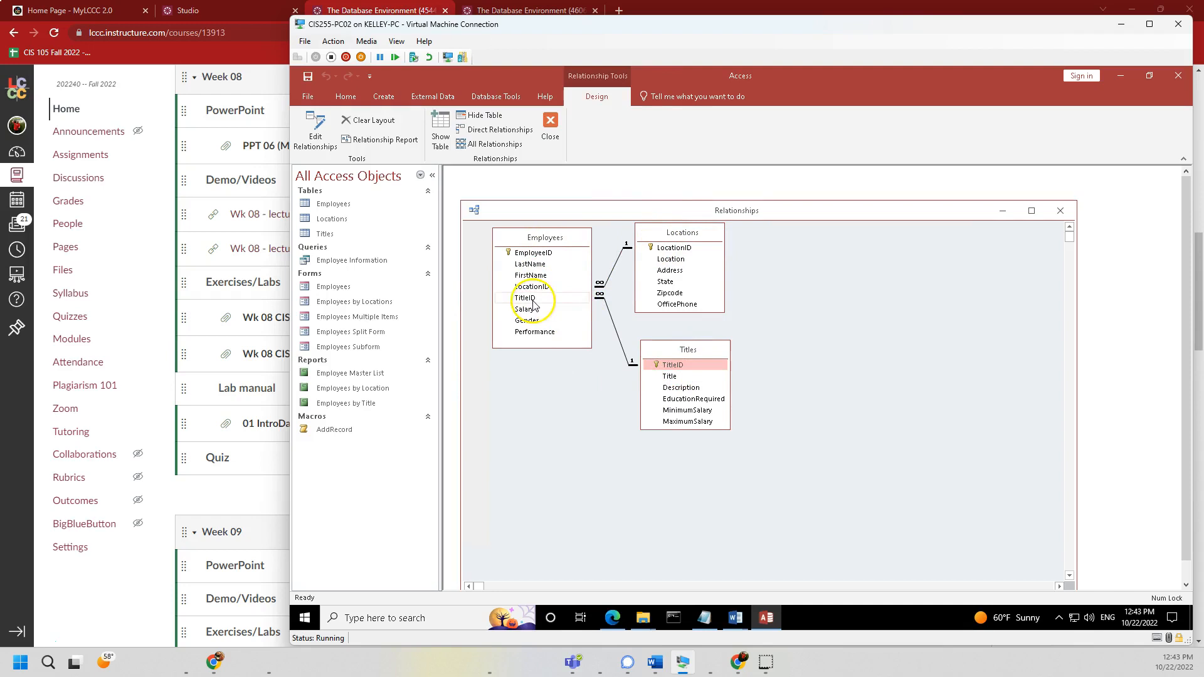
- Inspect the Titles table's fields, including TitleID as primary key, Title, MinimumSalary and MaximumSalary
left_click(691, 353)
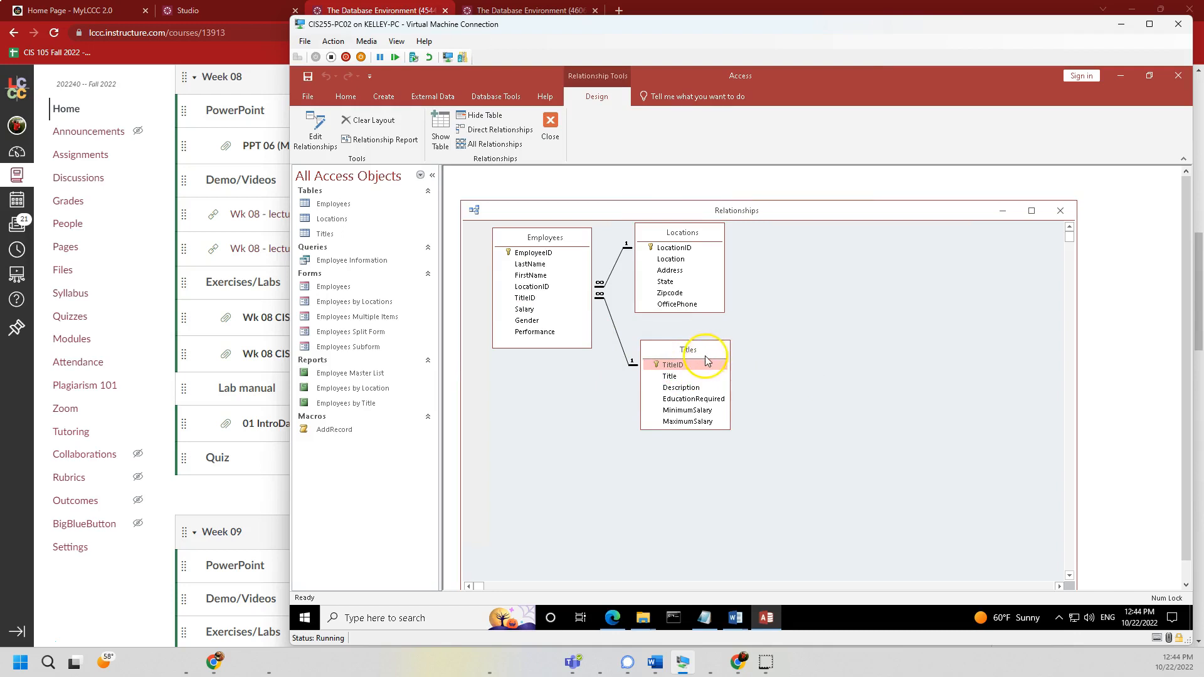
left_click(671, 376)
left_click(674, 388)
left_click(676, 399)
left_click(676, 411)
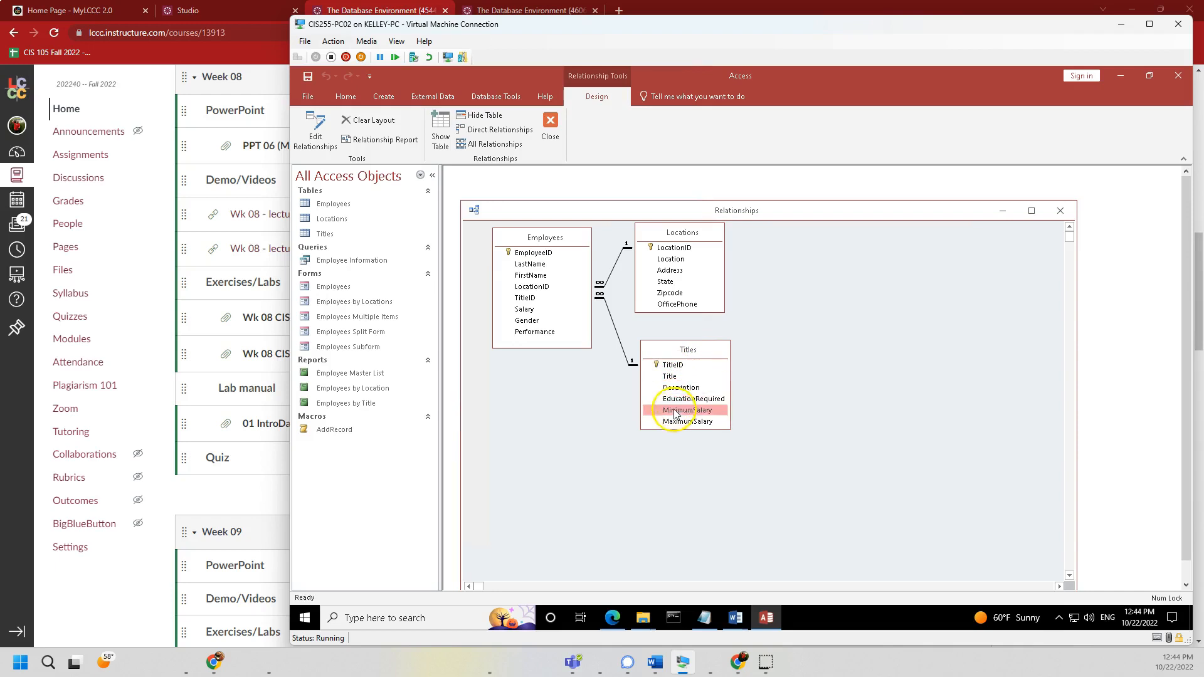
left_click(673, 422)
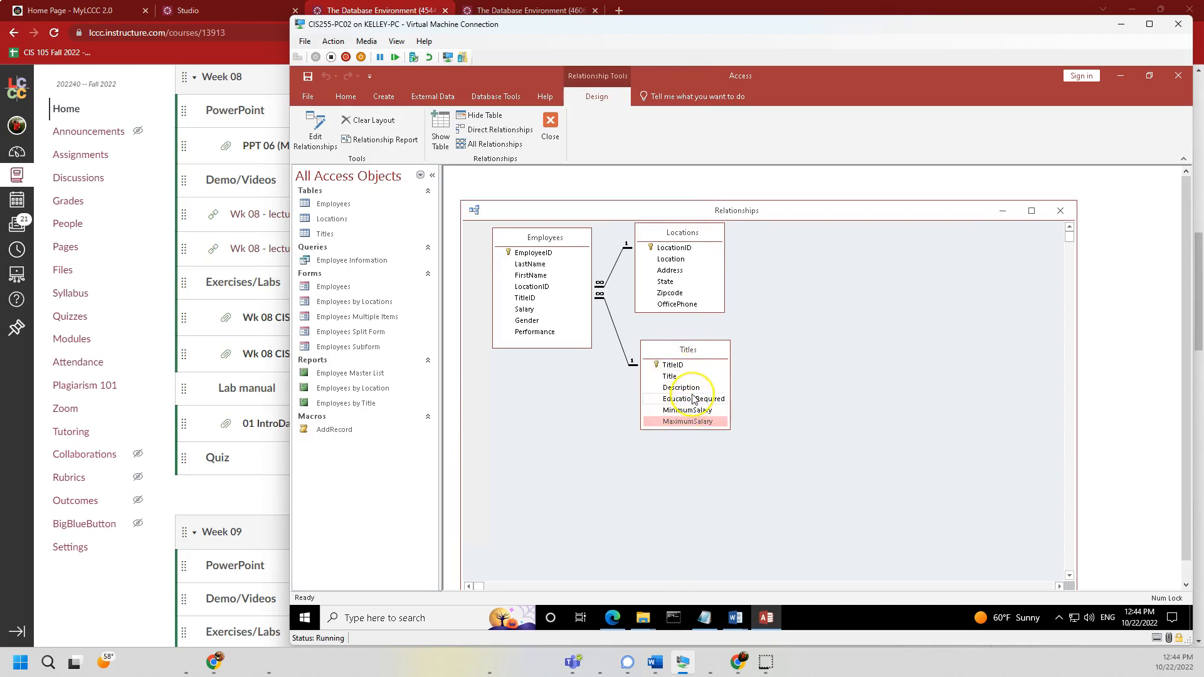
left_click(676, 365)
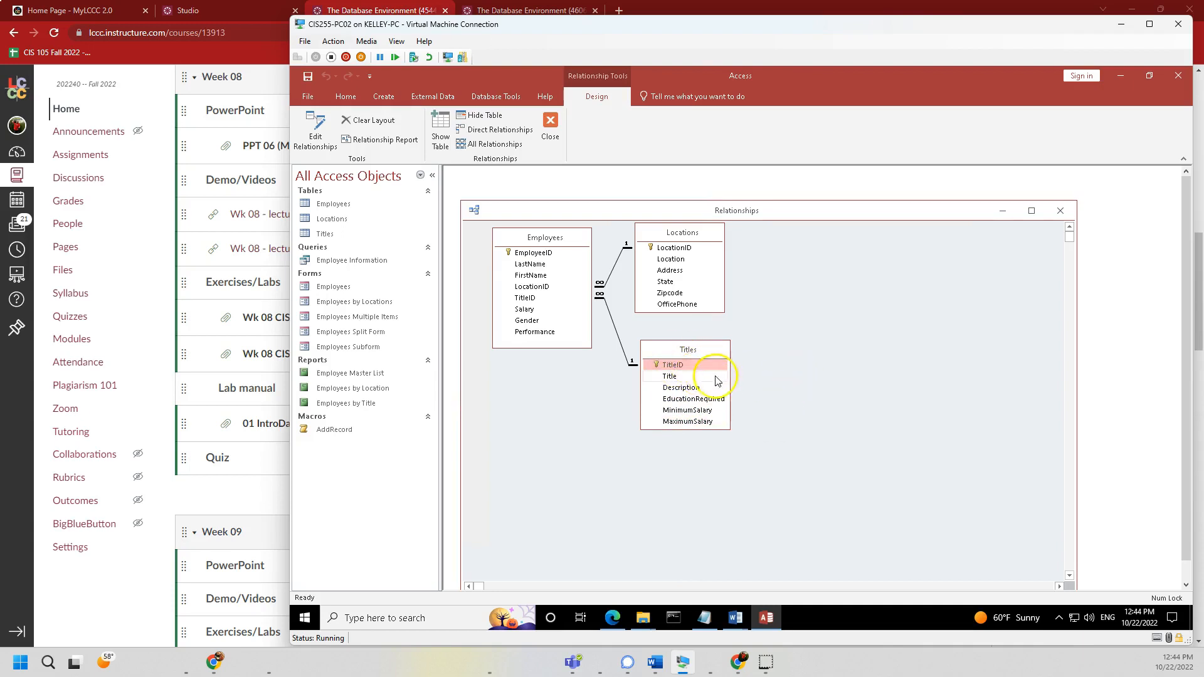
left_click(677, 379)
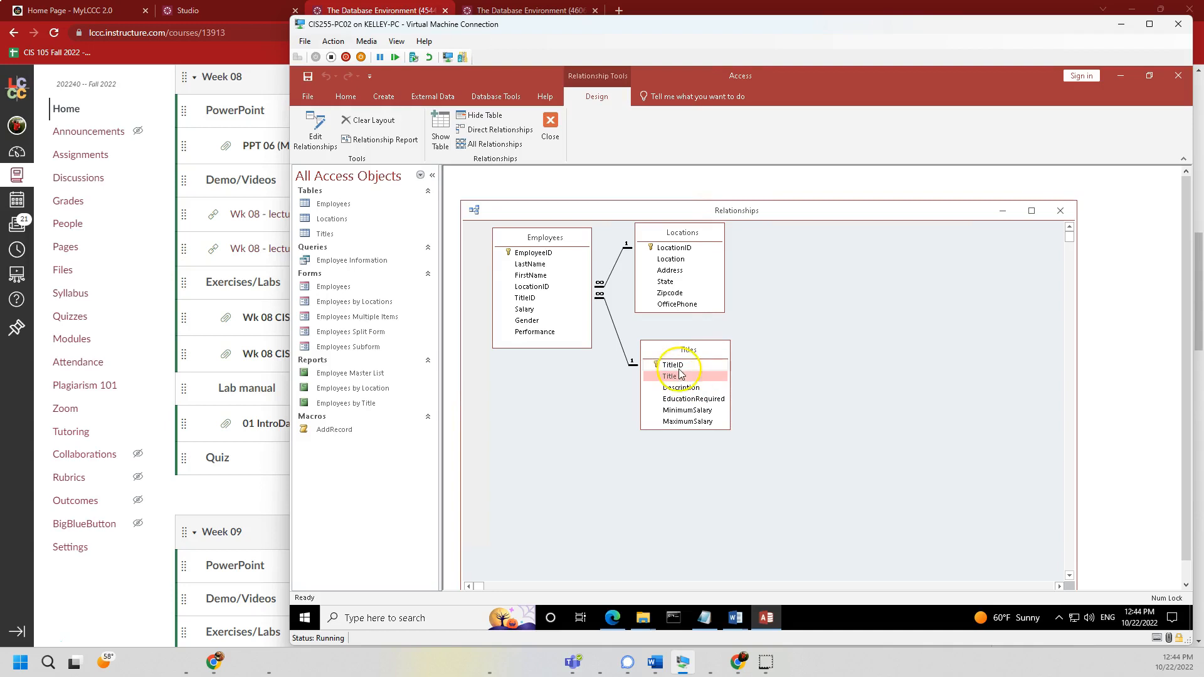
left_click(693, 365)
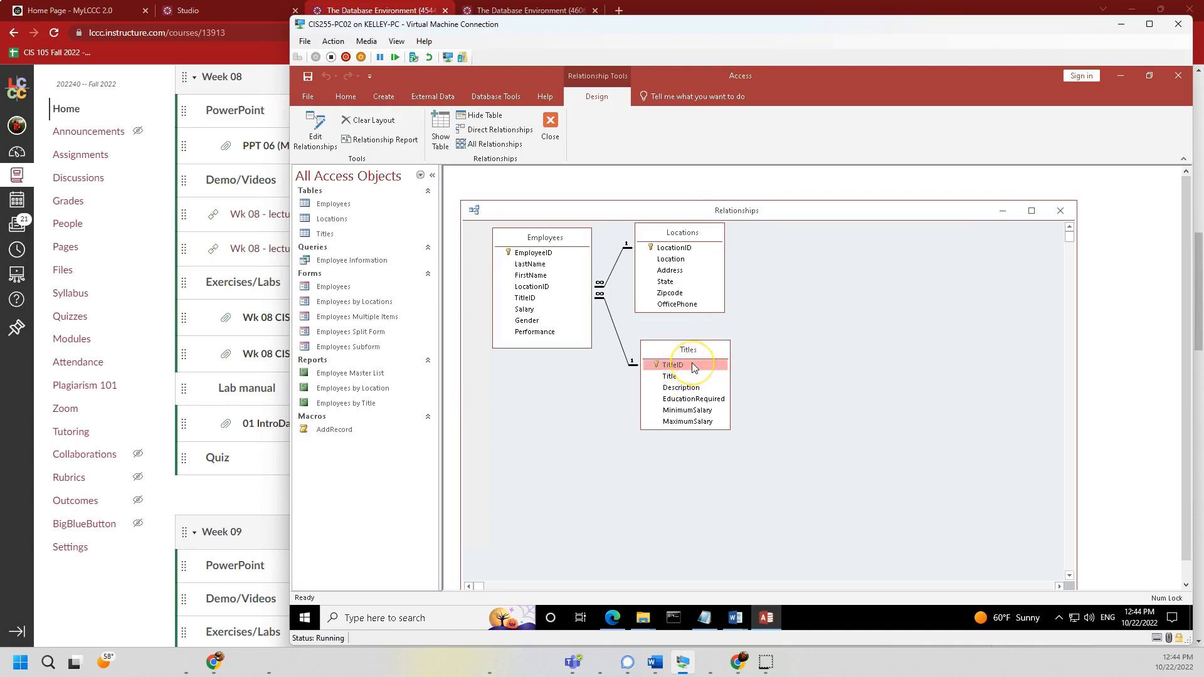
left_click(701, 369)
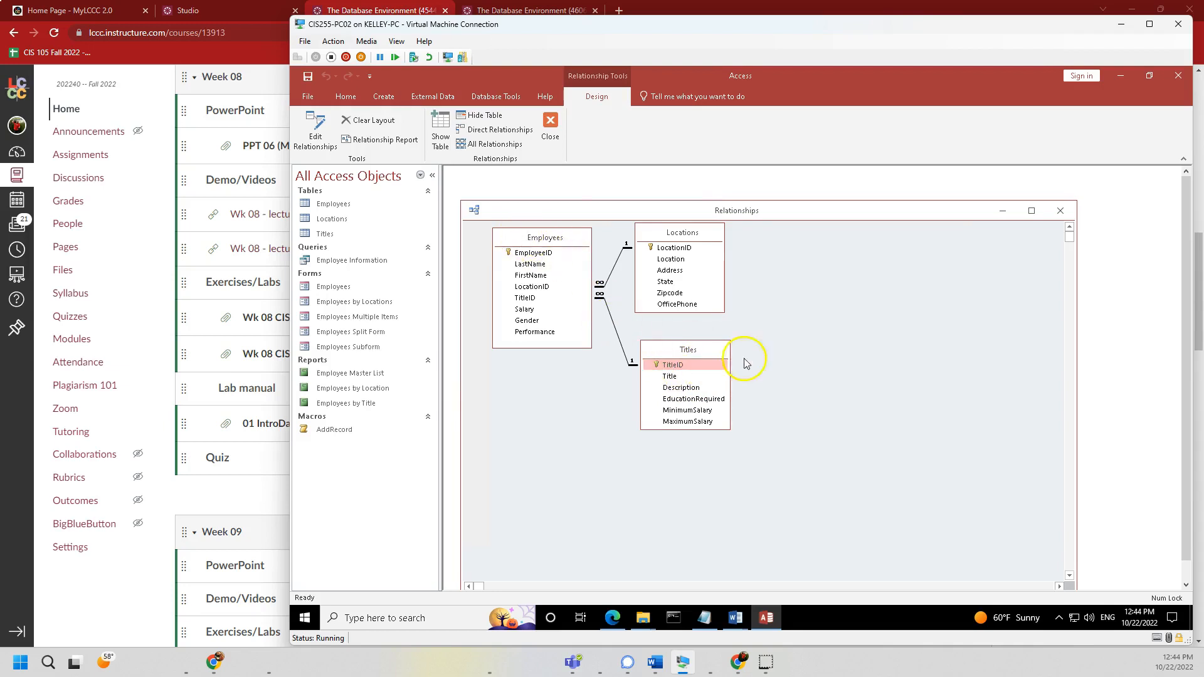
- Trace the TitleID link from Employees to Titles, then close the Relationships window
left_click(530, 298)
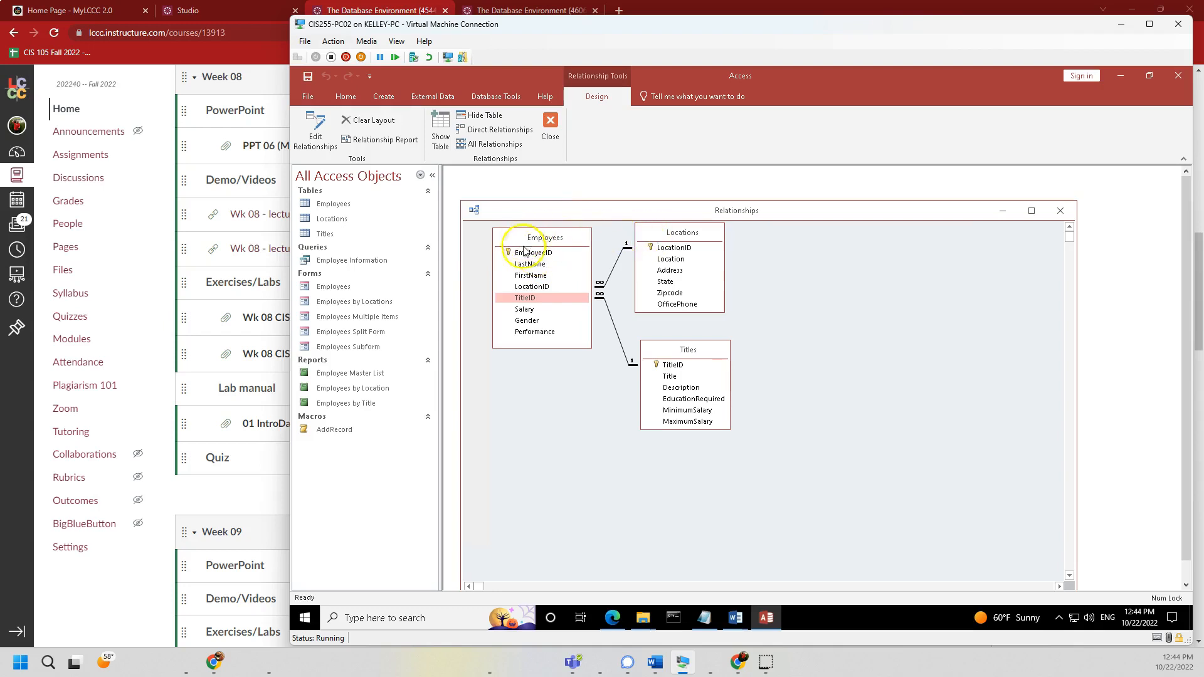
left_click(674, 366)
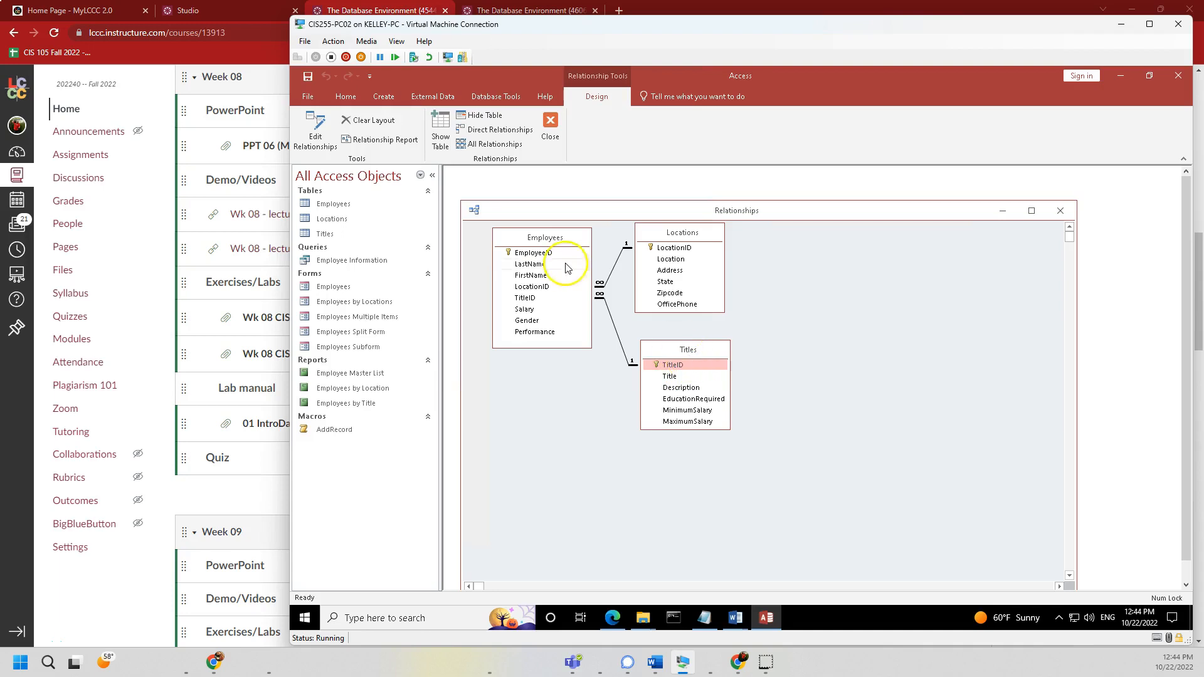
left_click(532, 298)
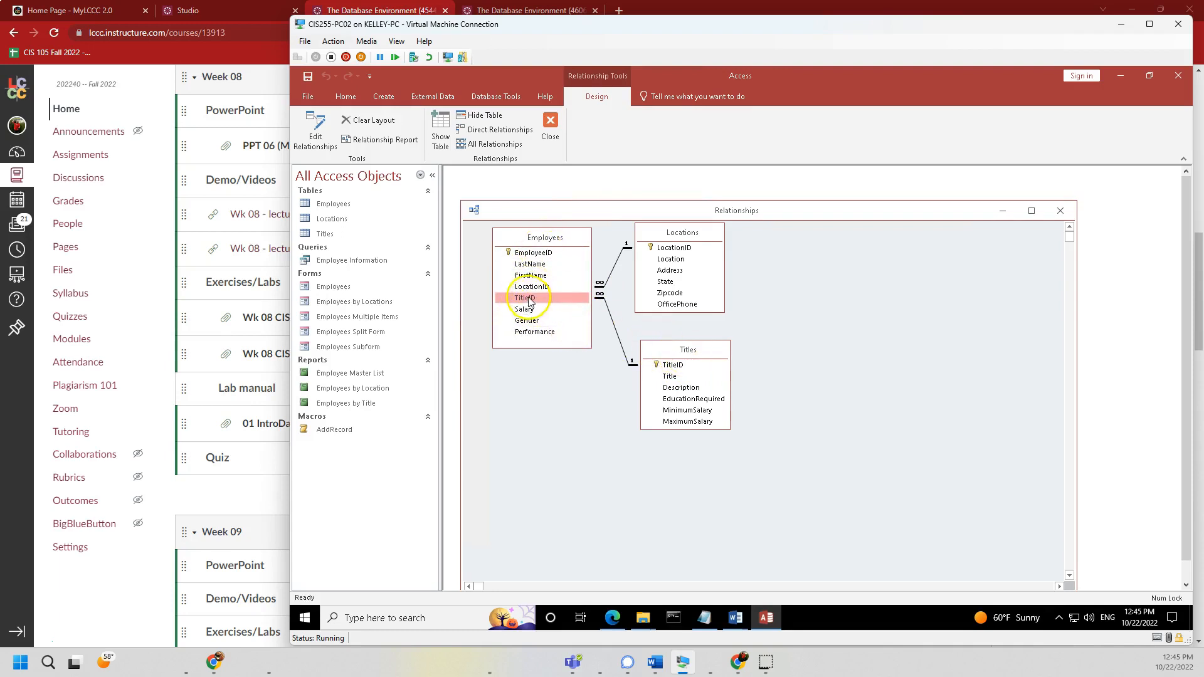
left_click_drag(528, 301, 687, 370)
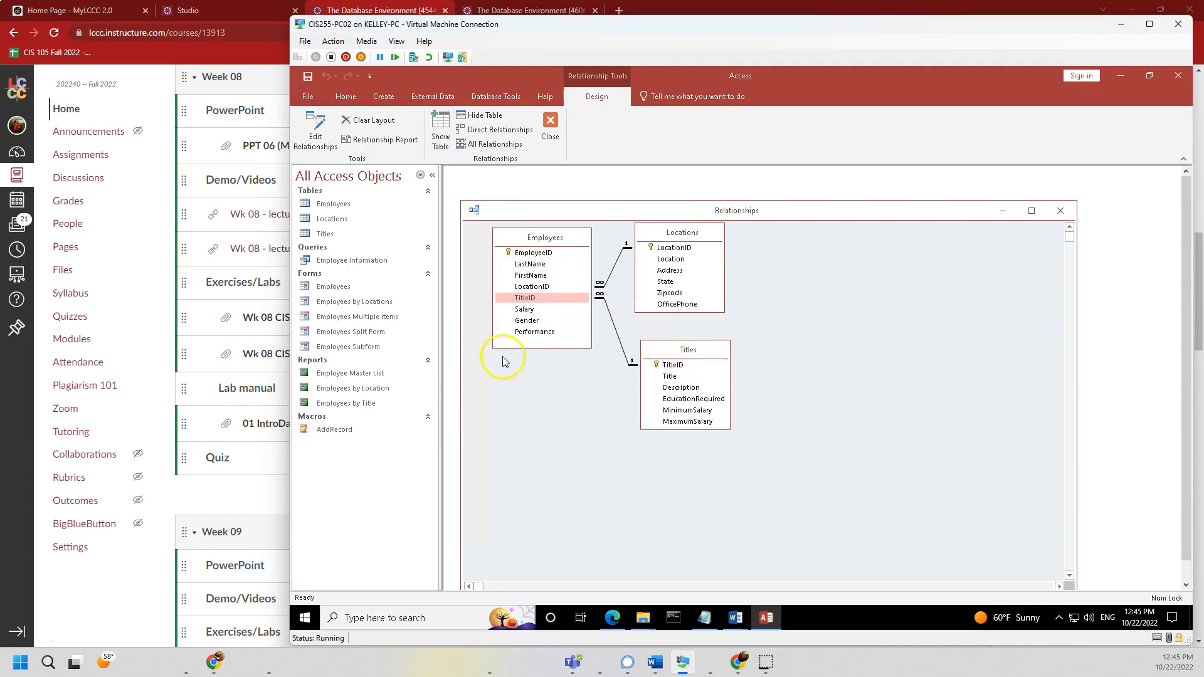
key("alt+Tab")
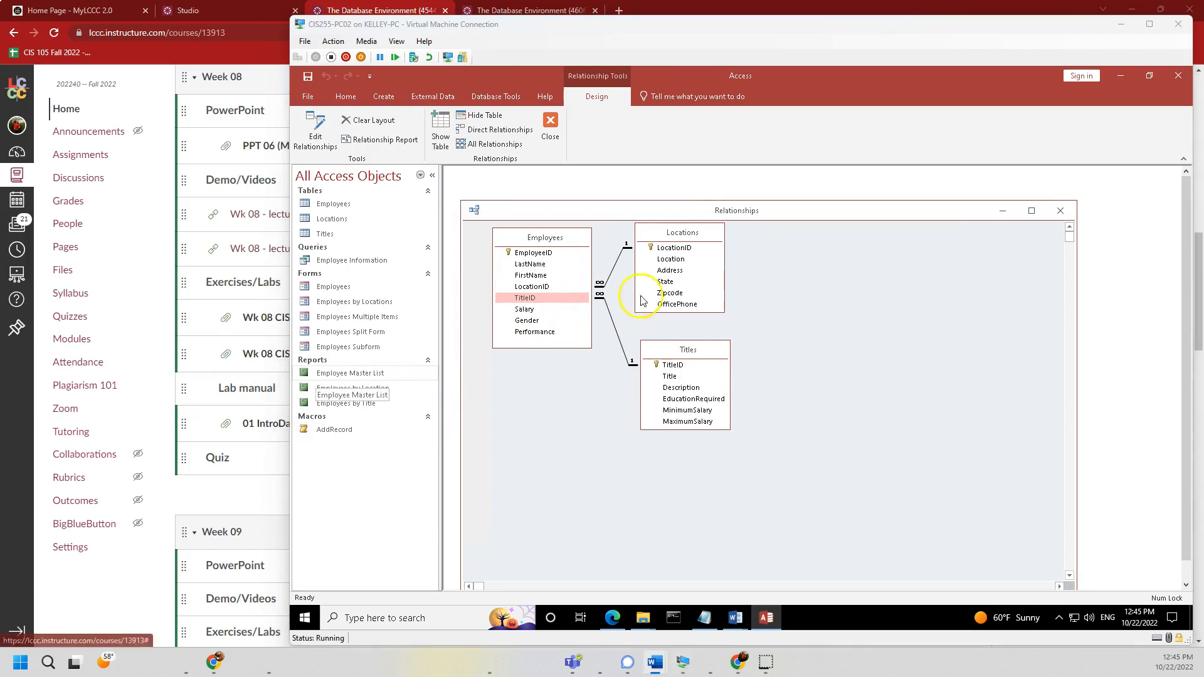
left_click(1061, 212)
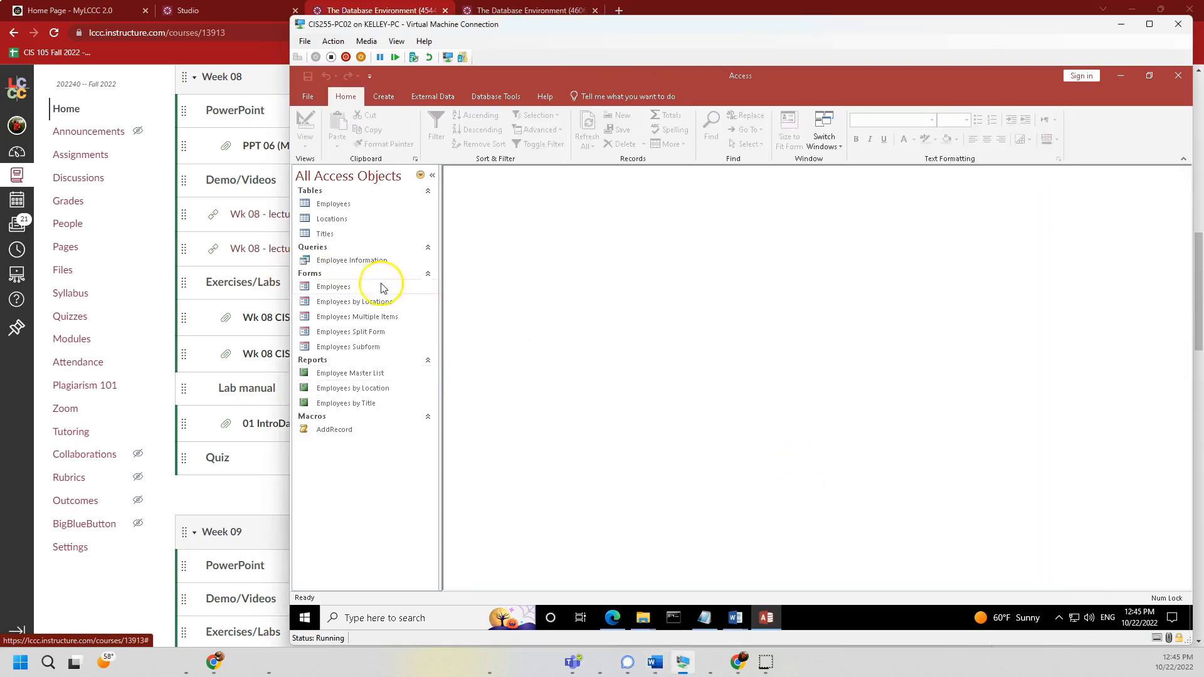
- Open Employee Information maximized, check employee 98765's $99,999 salary and Miami location, then switch to Design View
double_click(362, 261)
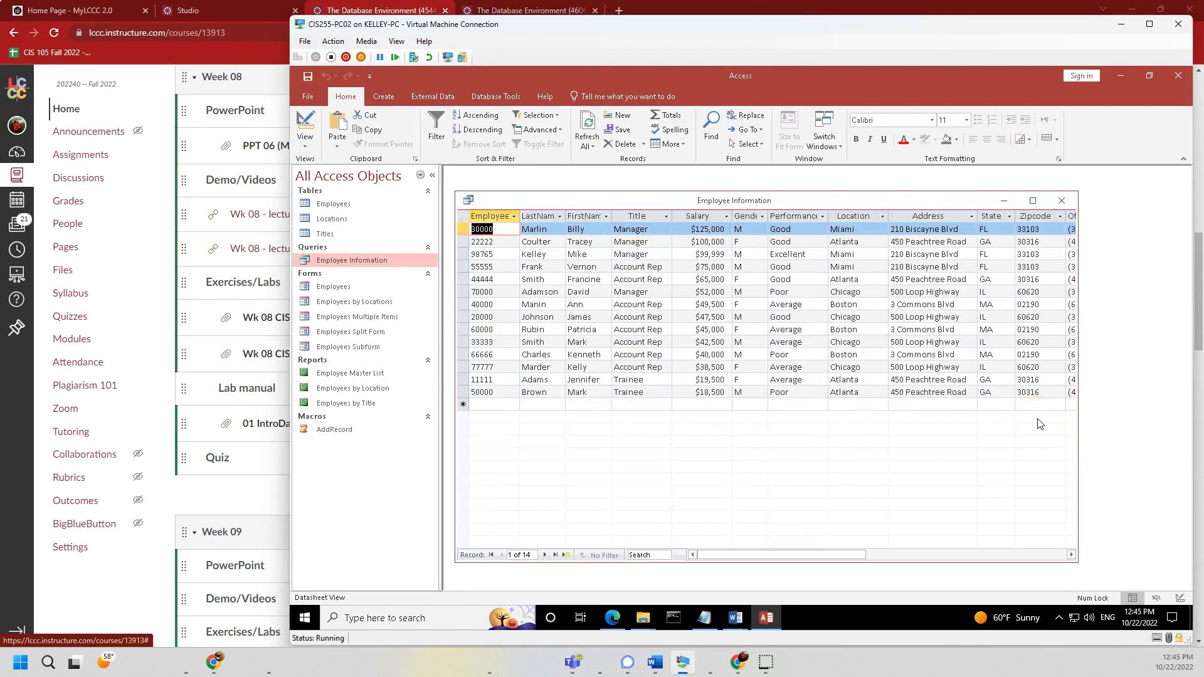
left_click(1032, 201)
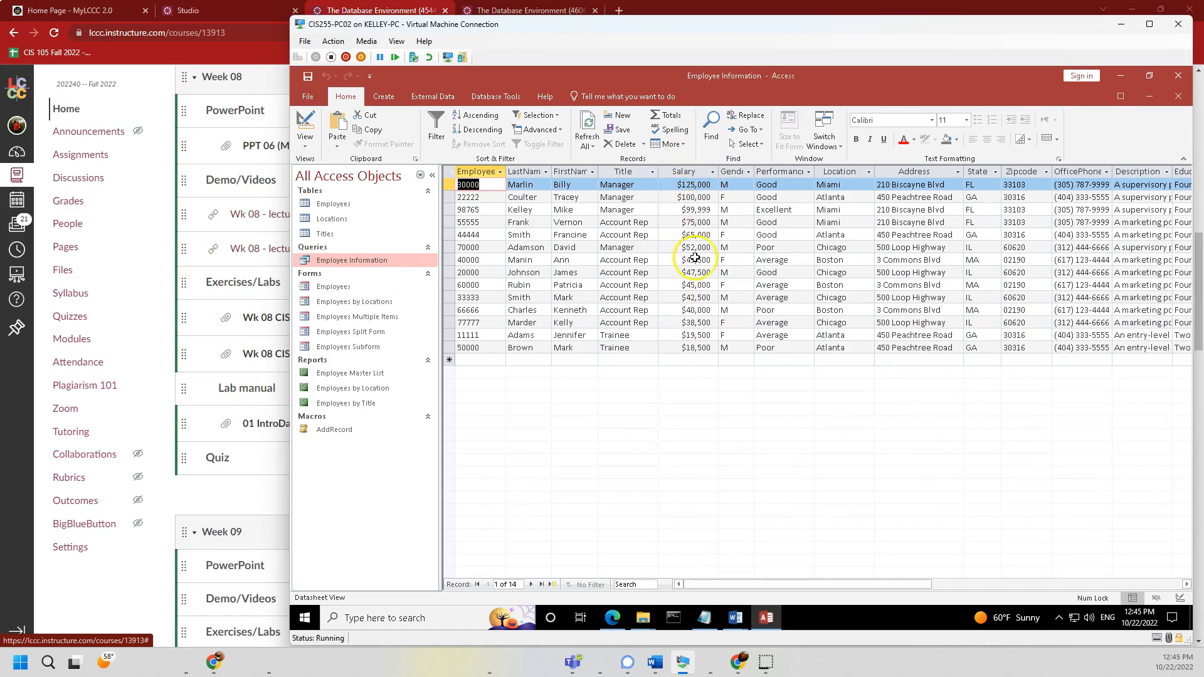
left_click(526, 210)
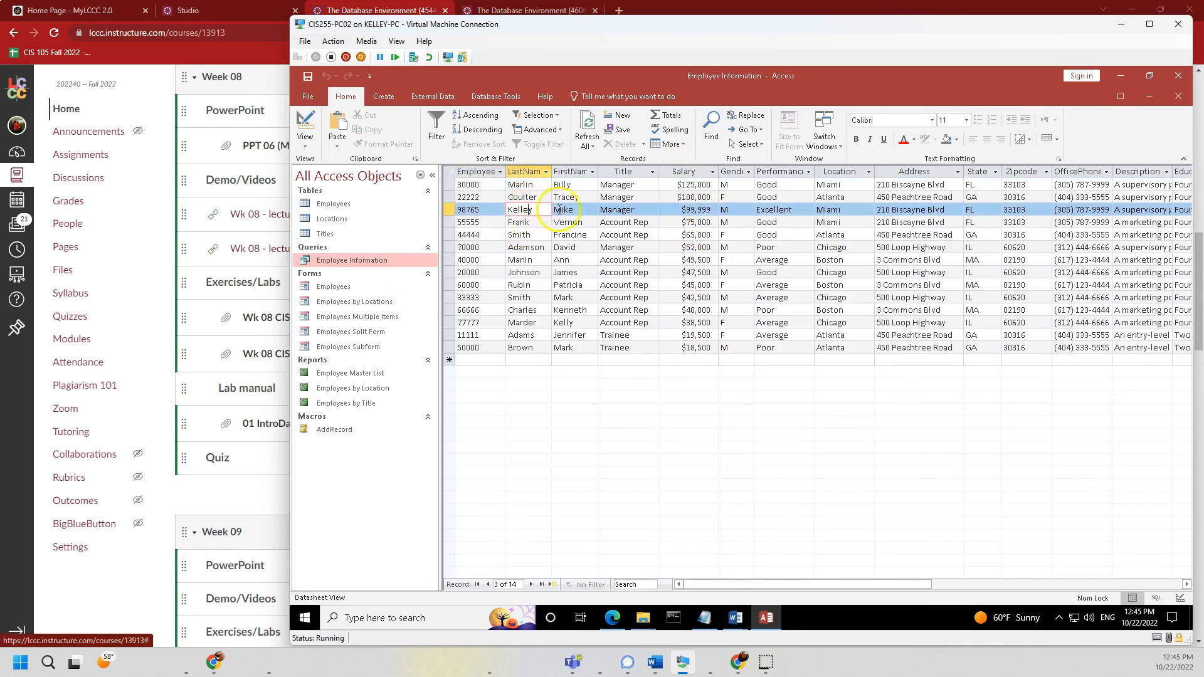
key("Tab")
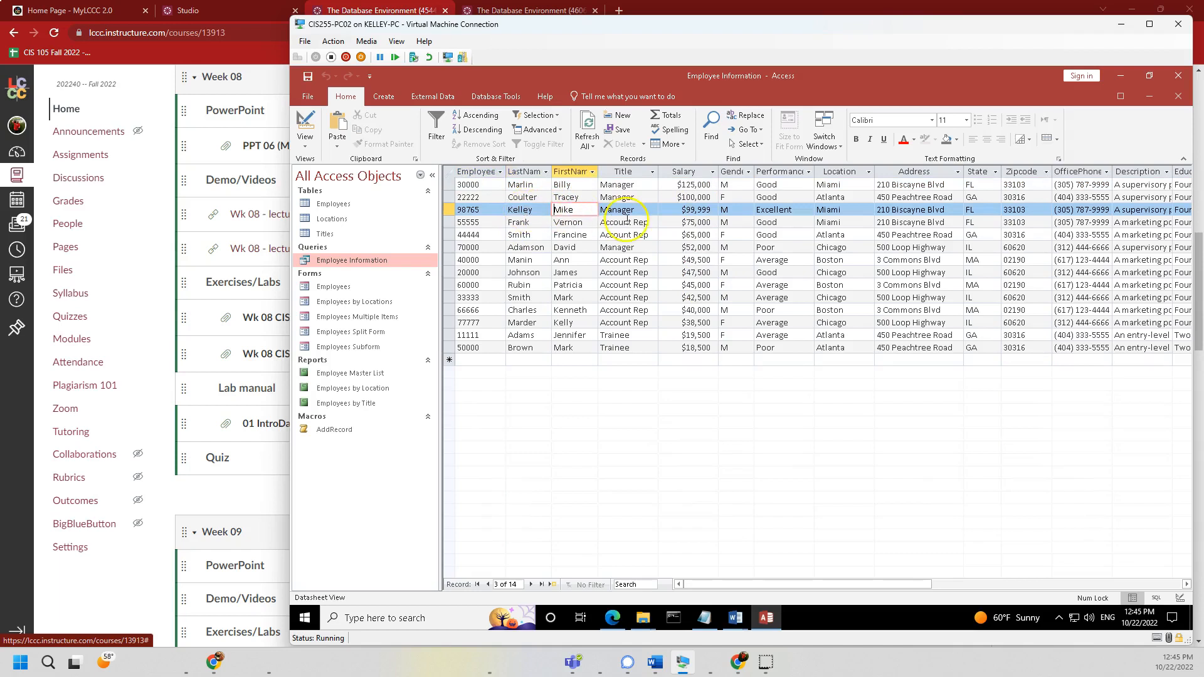
left_click(672, 211)
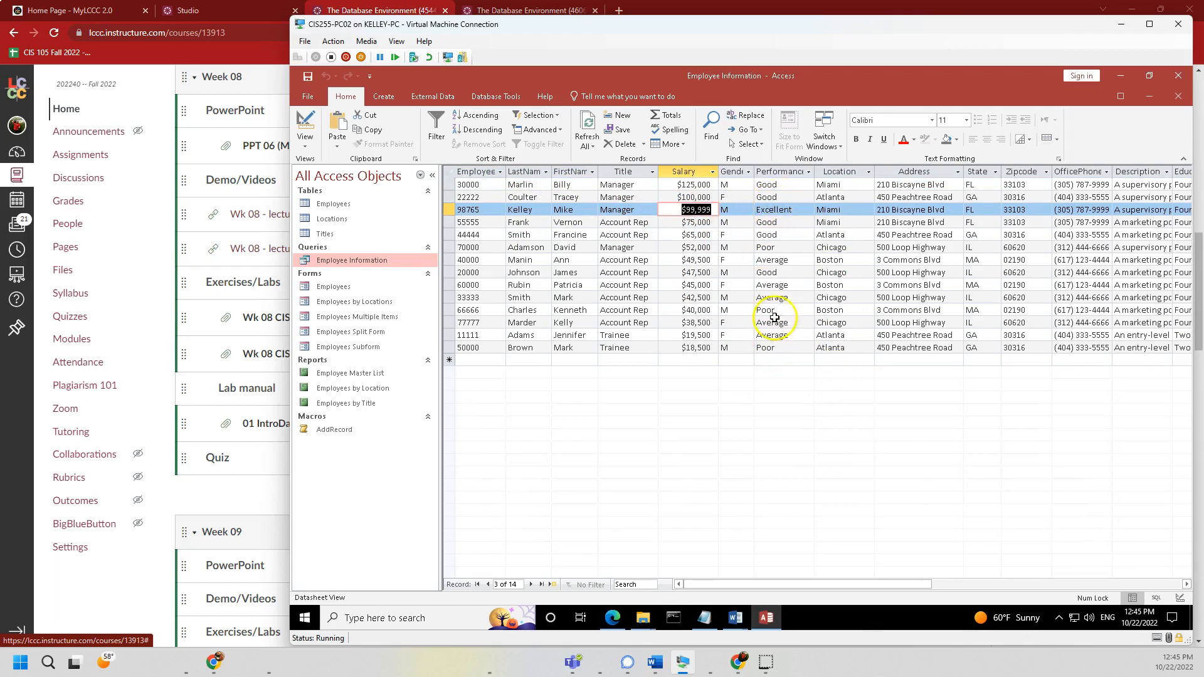
left_click(796, 210)
left_click(851, 209)
double_click(826, 211)
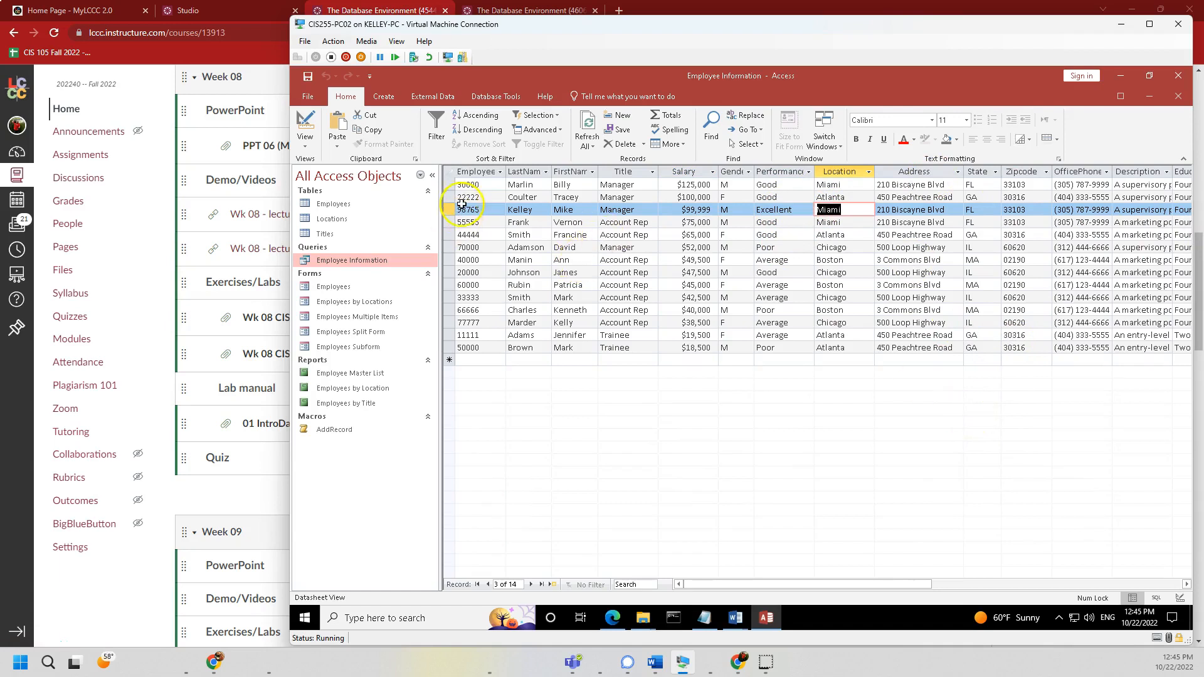
right_click(366, 261)
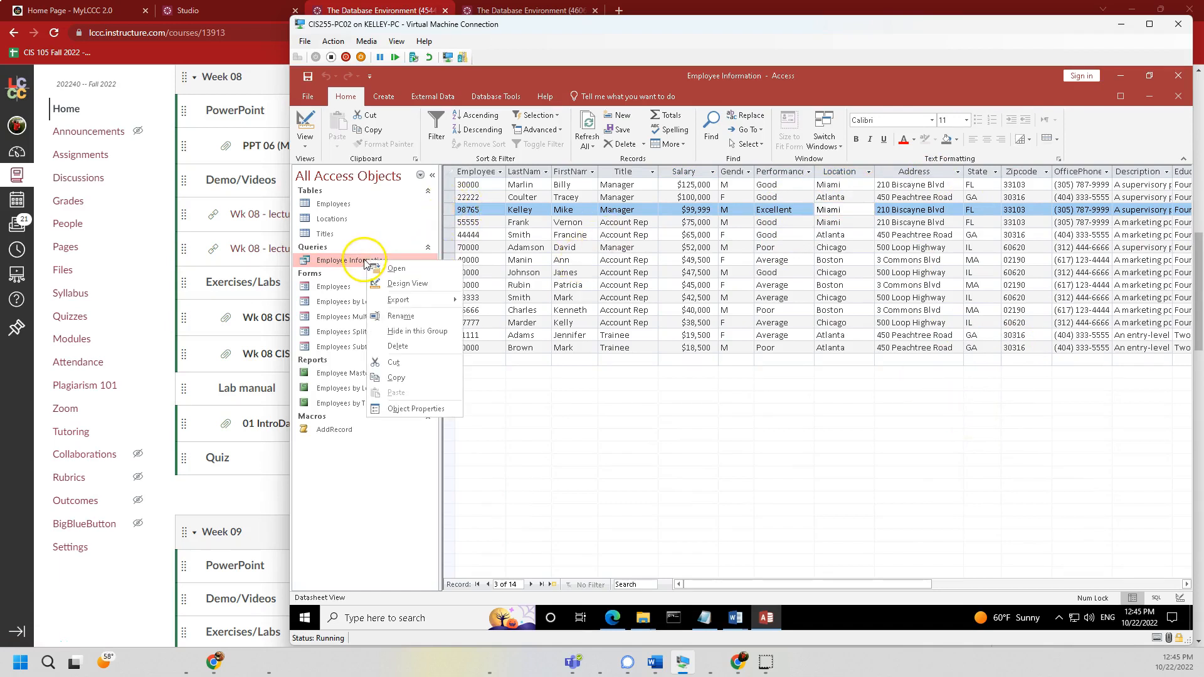
left_click(407, 283)
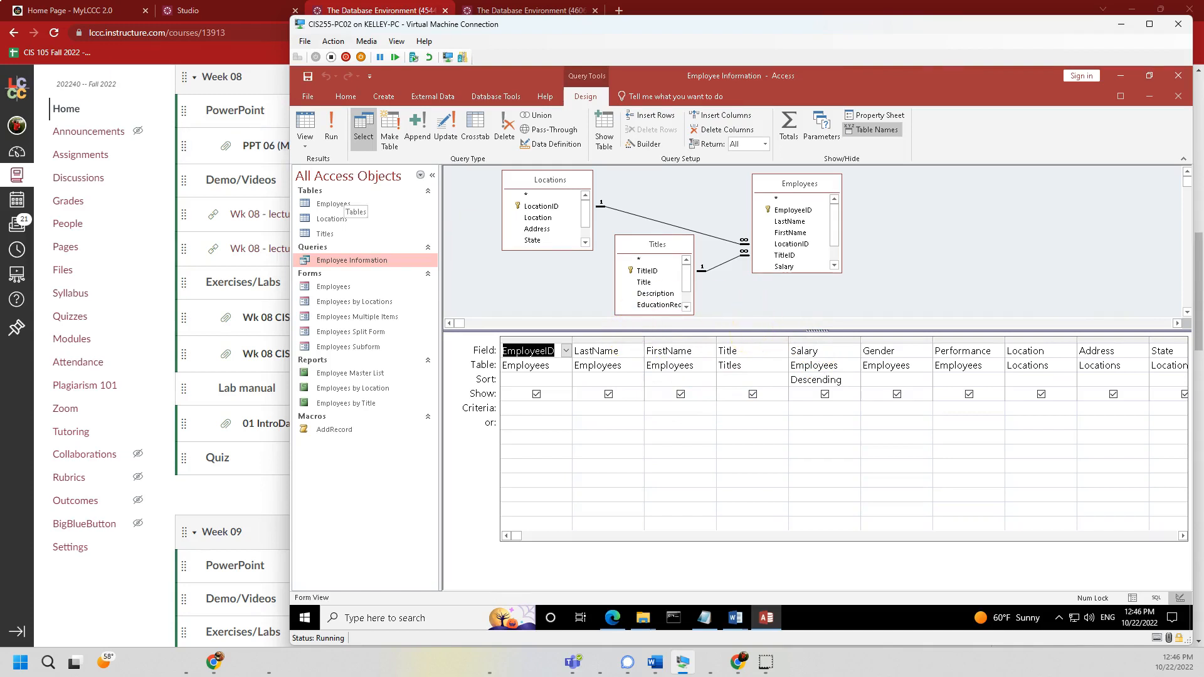
- Bring the Word Lab 02 document back over the Access window
left_click_drag(0, 44, 752, 107)
- Read the lab's Design View and Run illustrations, then move the Word window aside to reveal Access
scroll(734, 439, "down", 8)
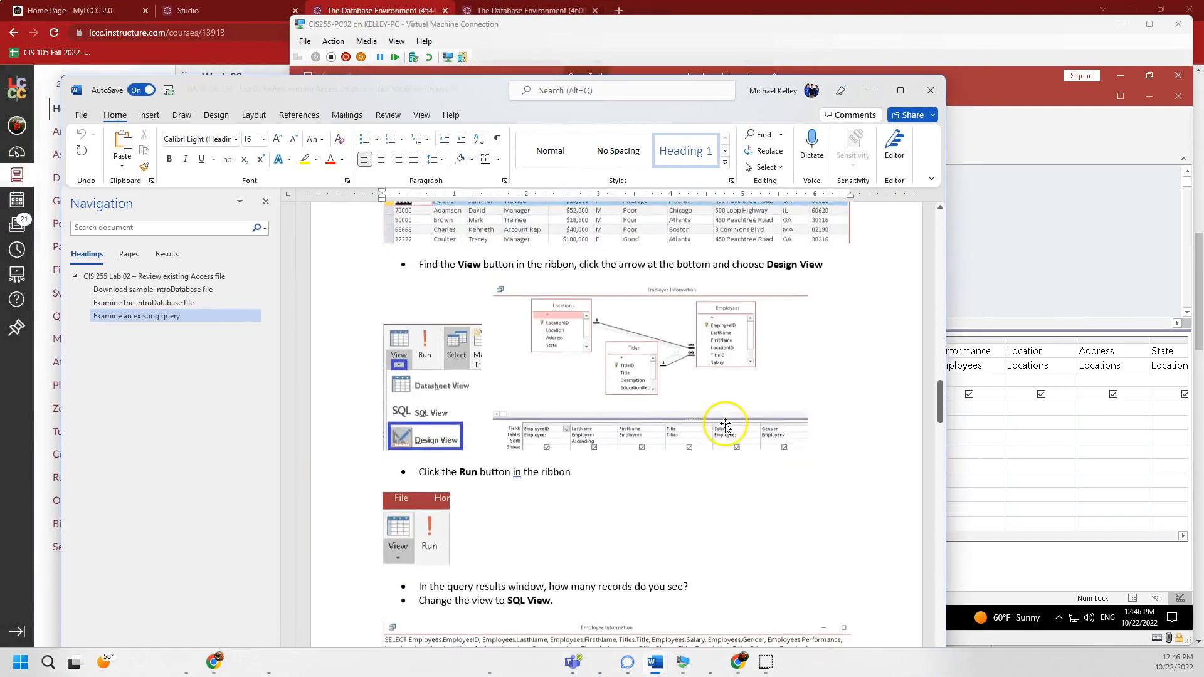
scroll(725, 427, "down", 3)
left_click(472, 306)
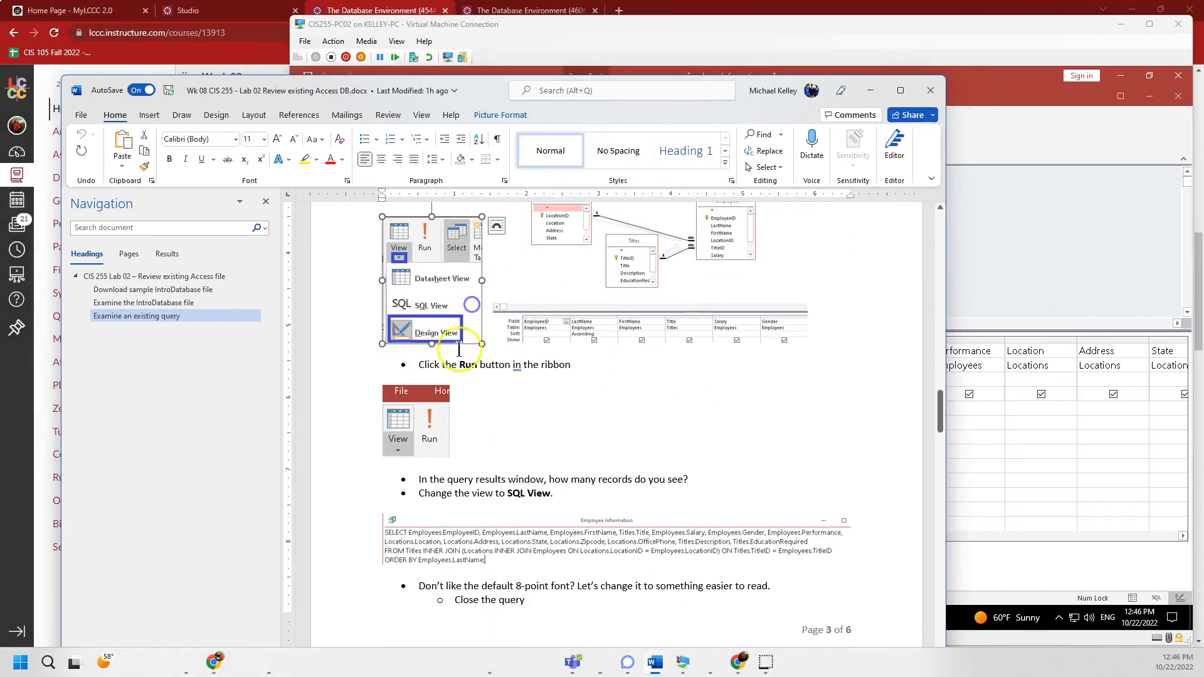
left_click(648, 306)
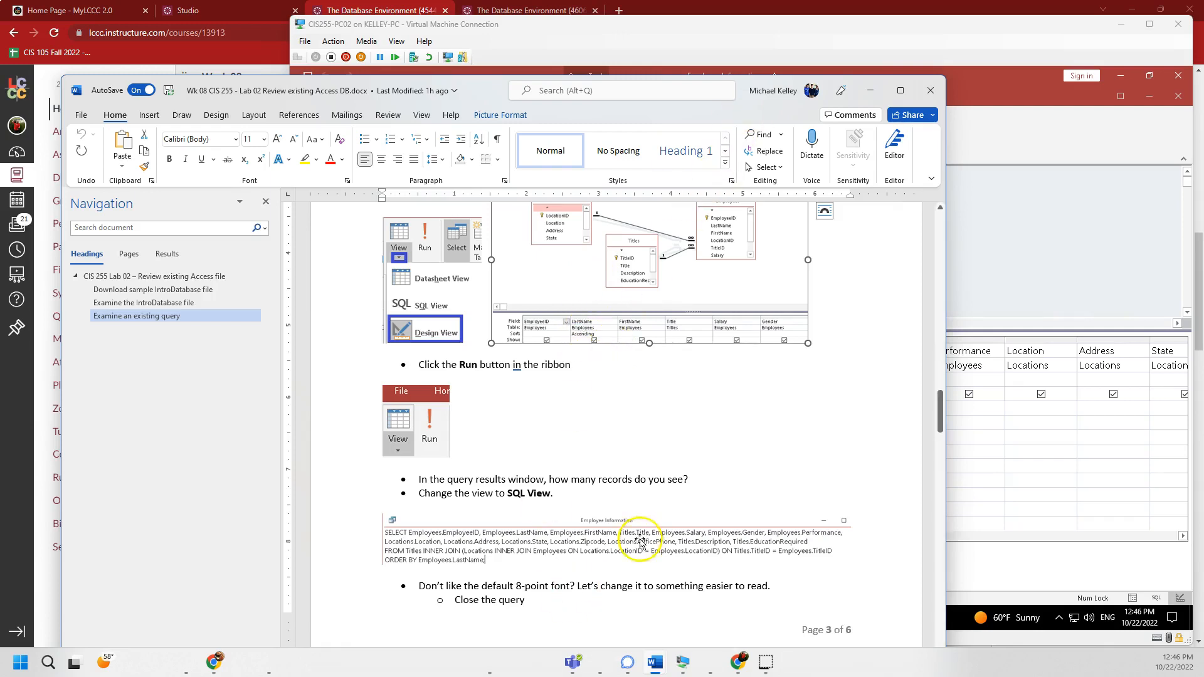
left_click_drag(796, 91, 0, 55)
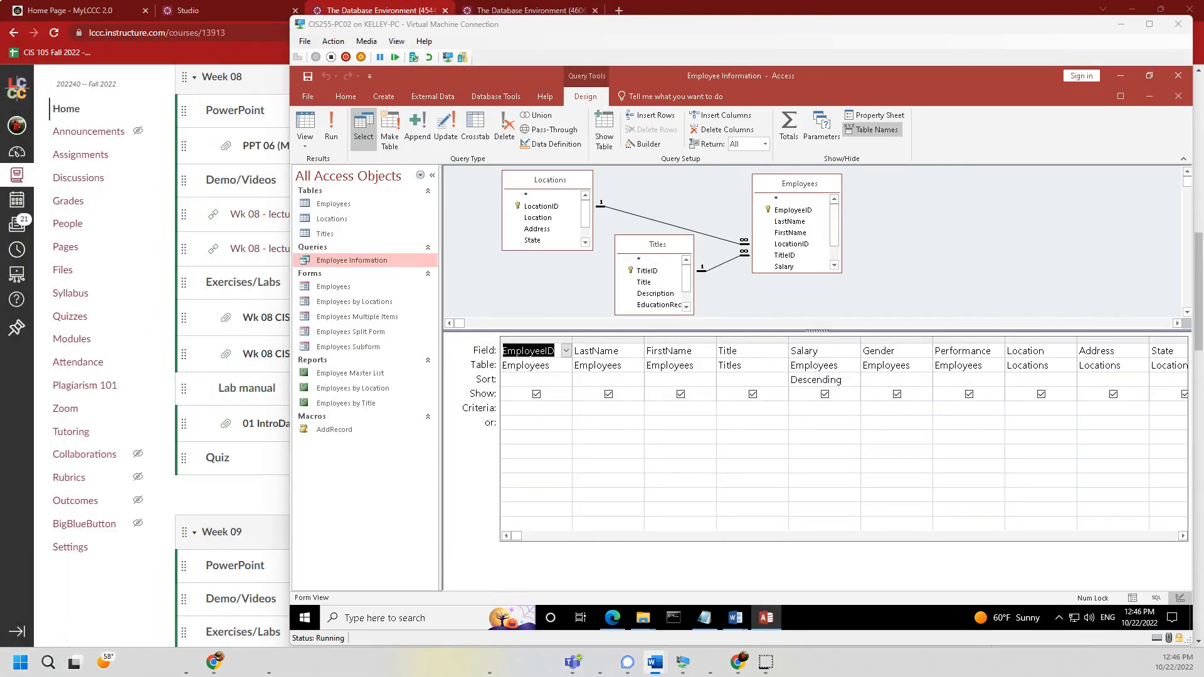
- Confirm the Salary column sorts Descending and run the Employee Information query
left_click(813, 381)
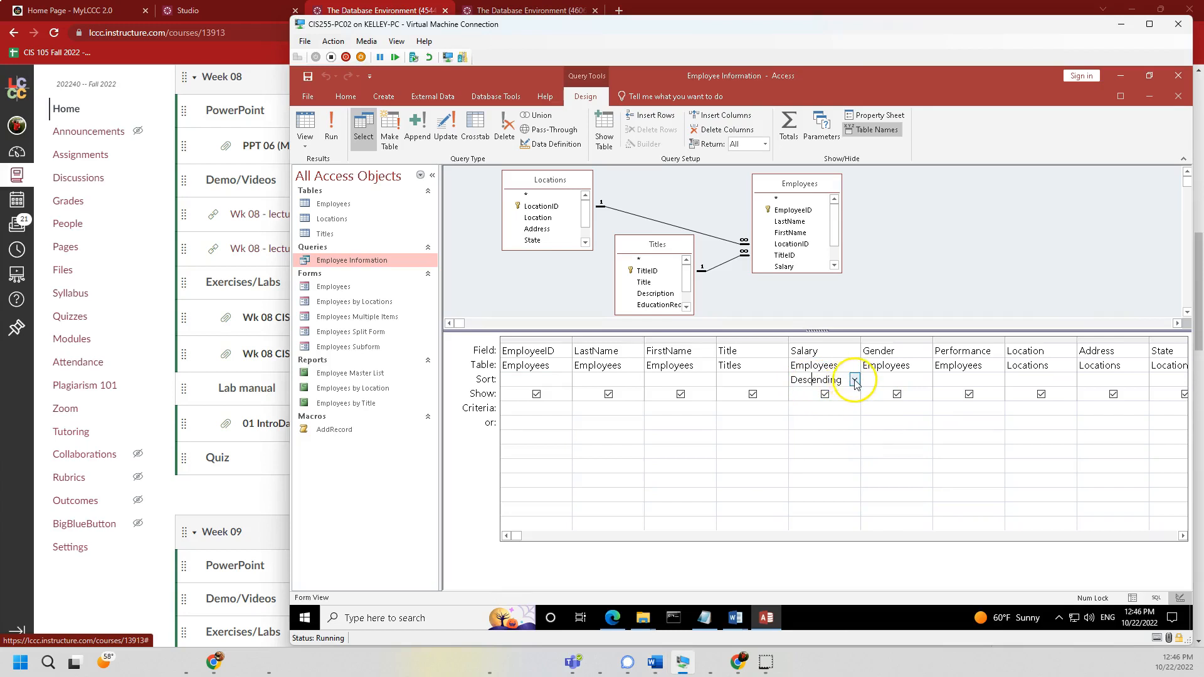
left_click_drag(790, 380, 840, 379)
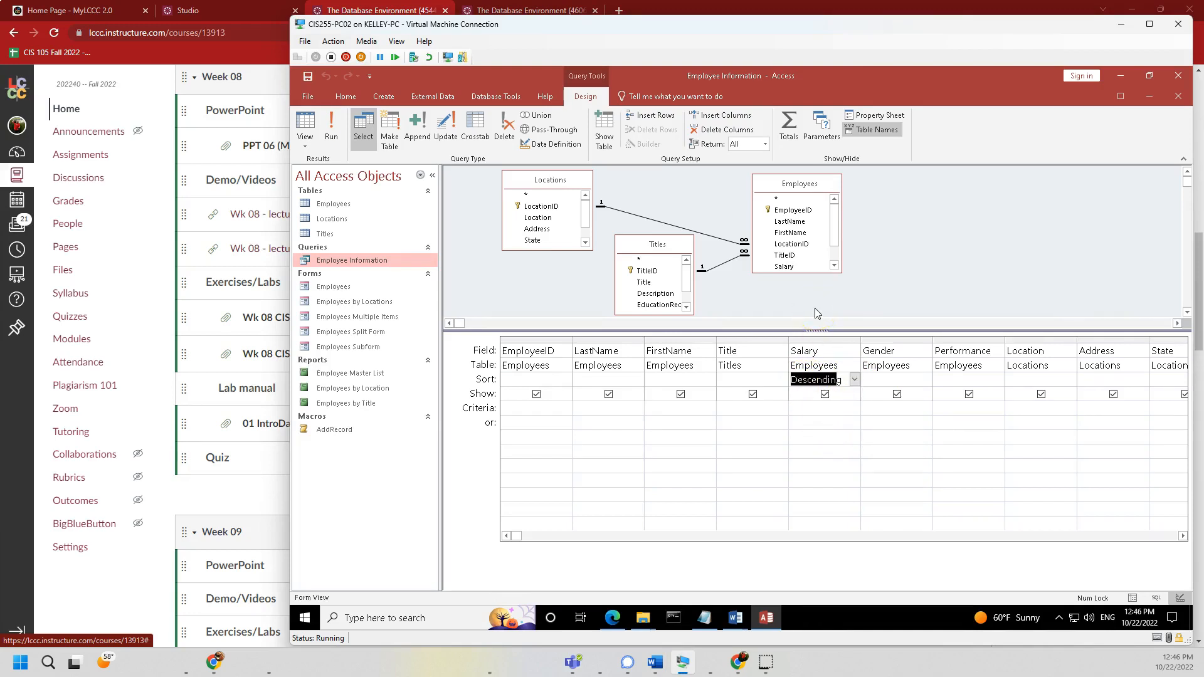
left_click(330, 134)
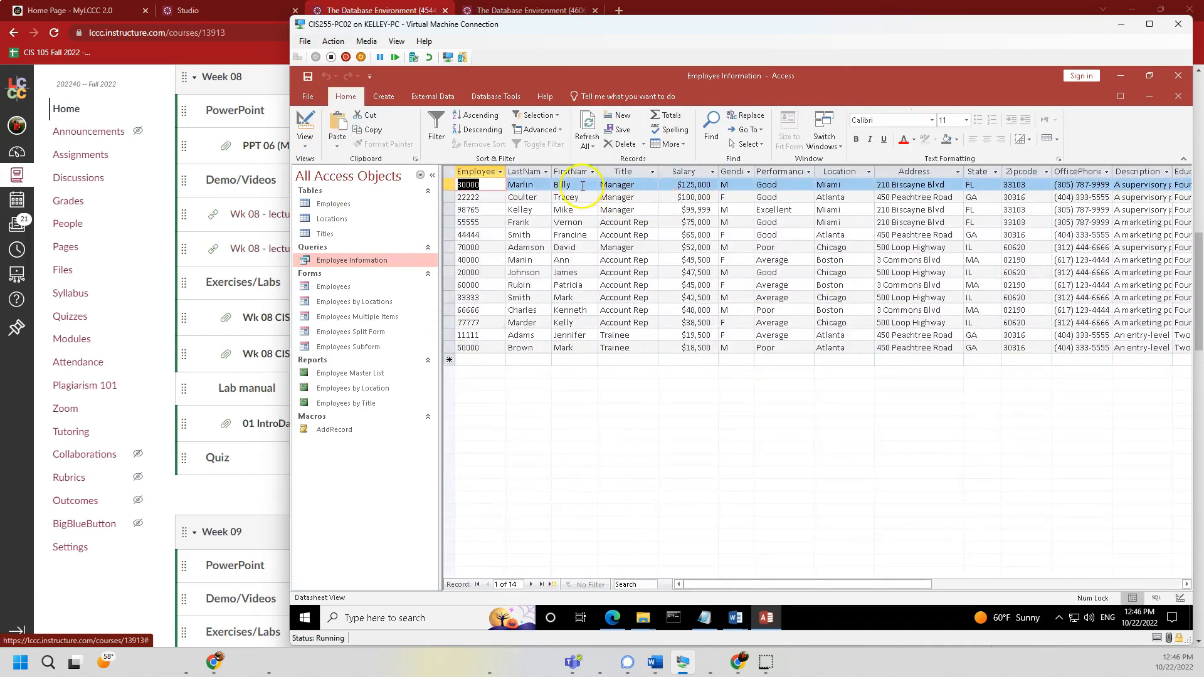
- Review the results from the top $125,000 salary down to the $18,500 Atlanta trainee rated Poor
left_click(693, 184)
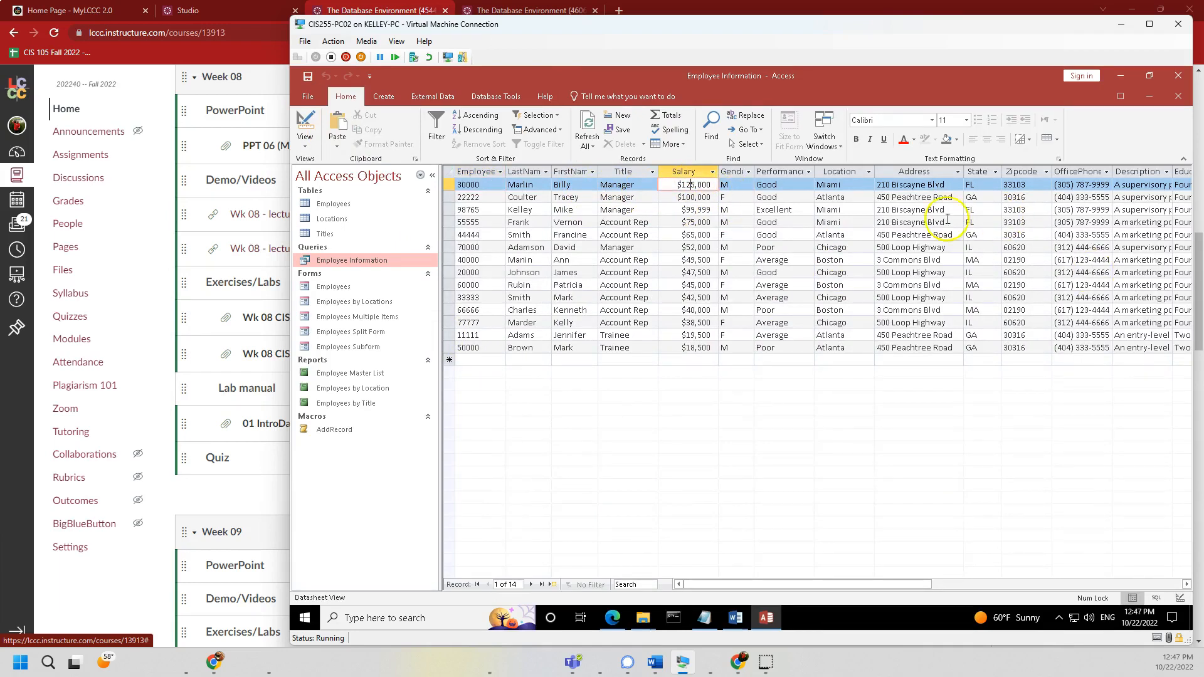
left_click_drag(676, 186, 719, 188)
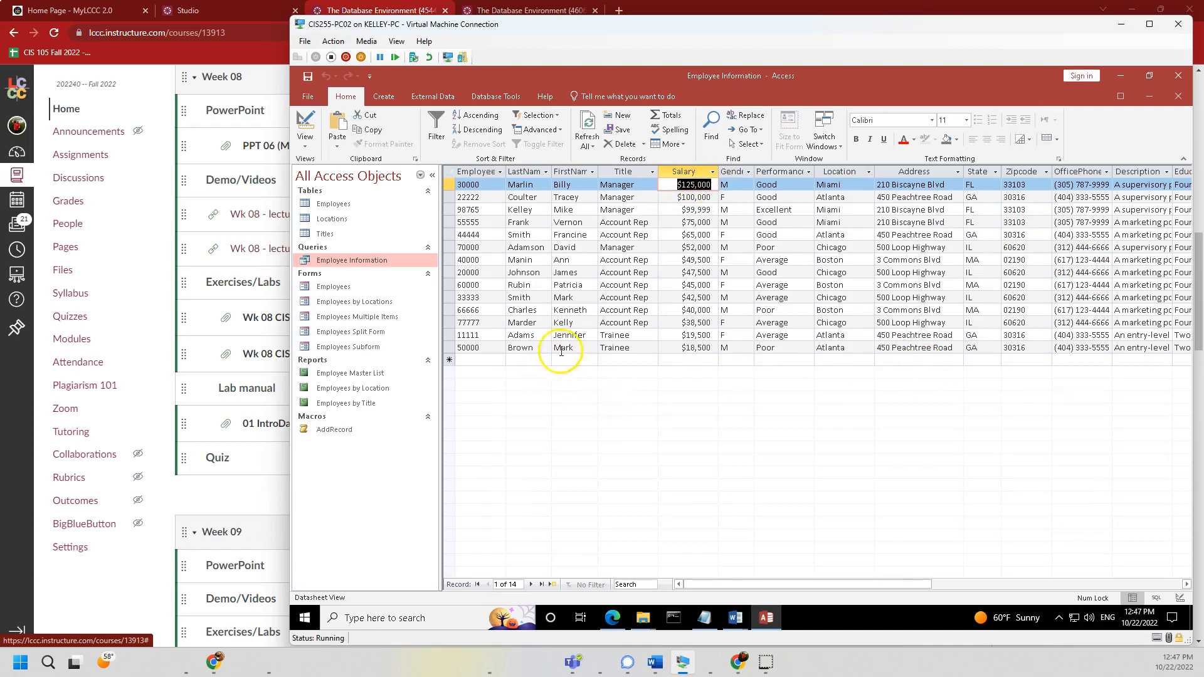
left_click_drag(677, 345, 784, 350)
left_click(784, 350)
double_click(775, 350)
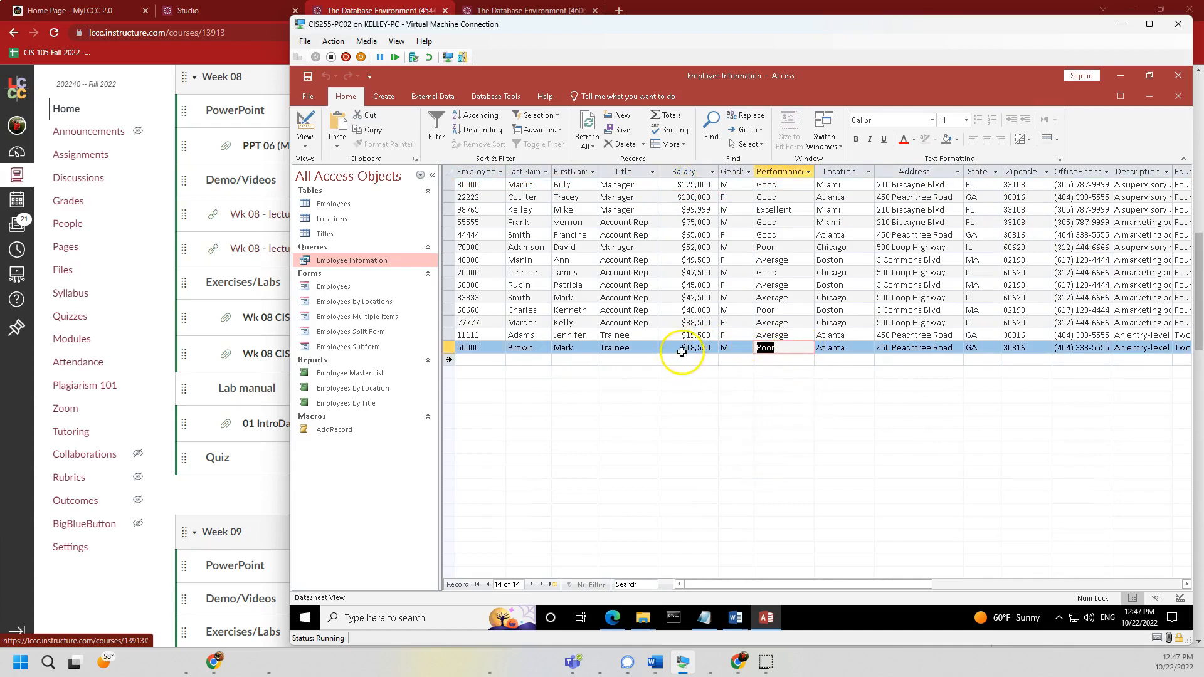
left_click(660, 348)
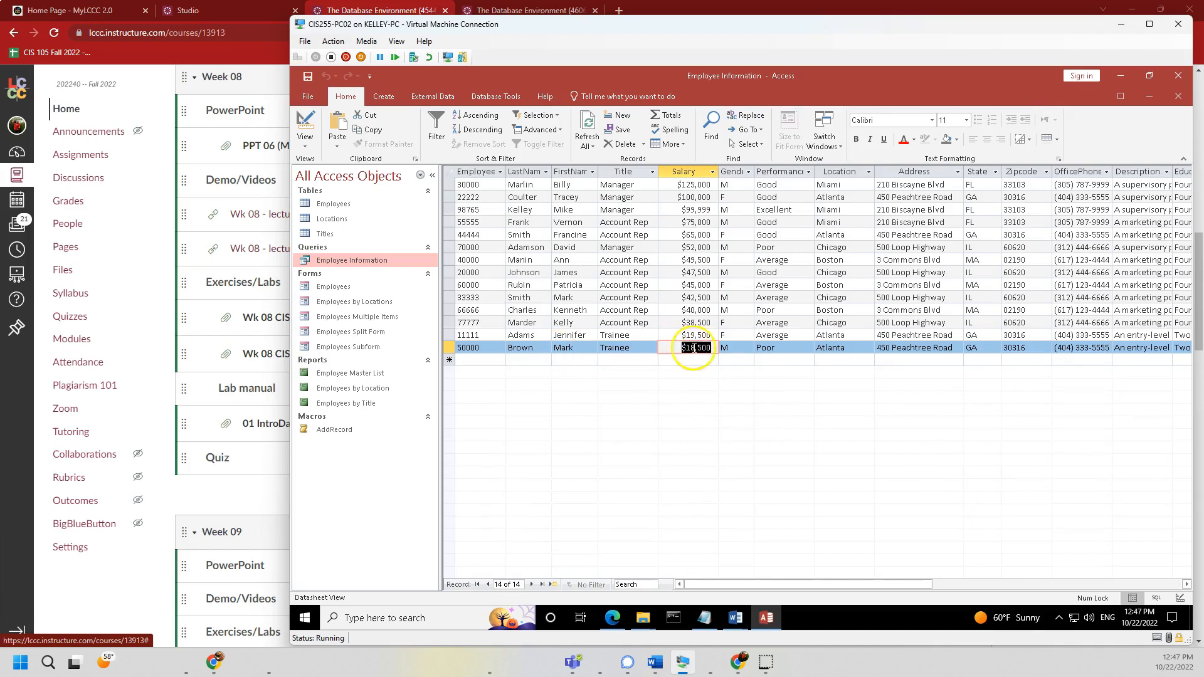
double_click(793, 346)
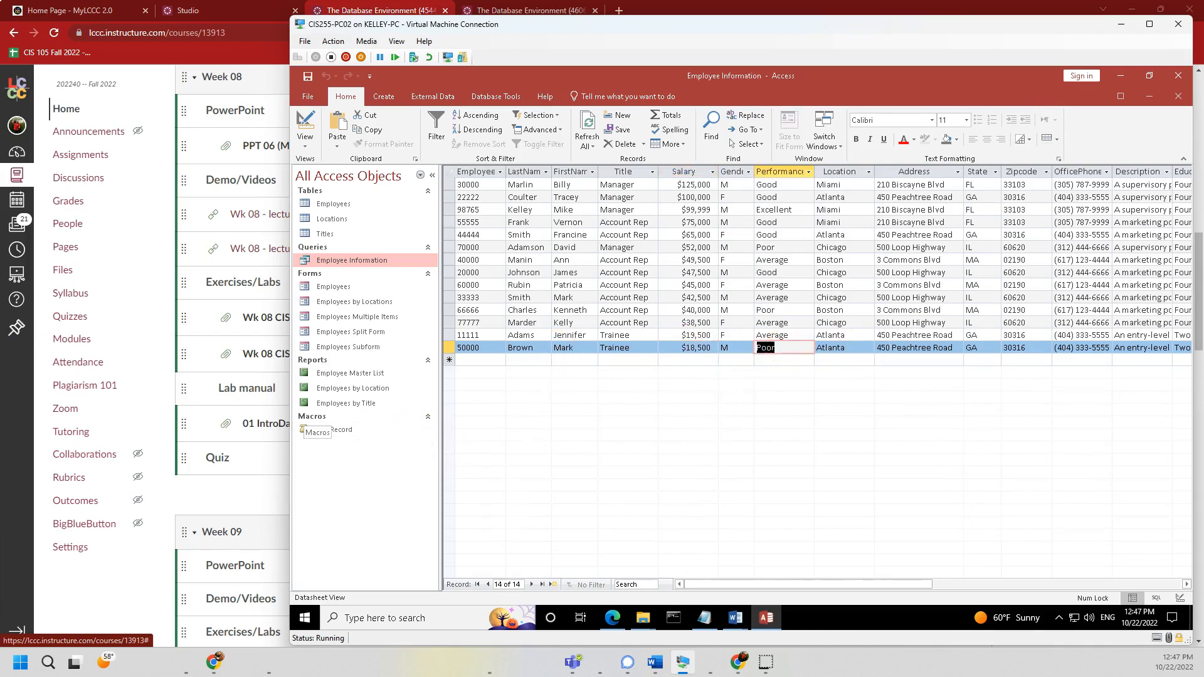
left_click(308, 148)
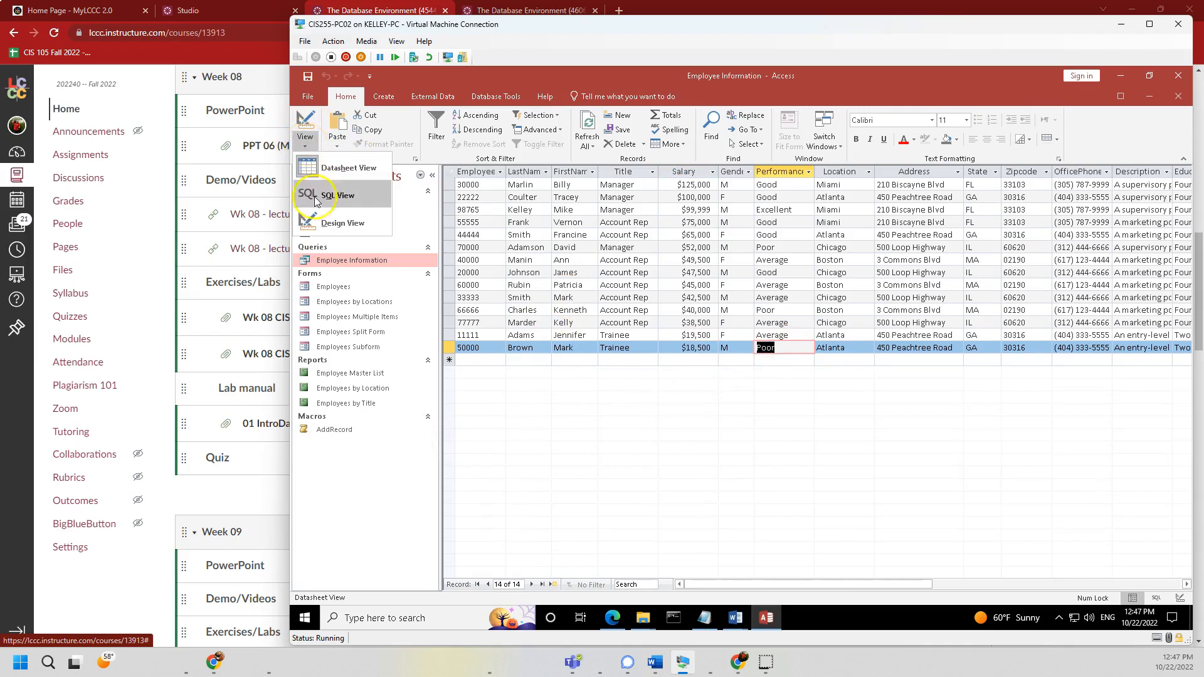
- Switch to Design View and examine the EmployeeID and Title columns' source tables
left_click(342, 223)
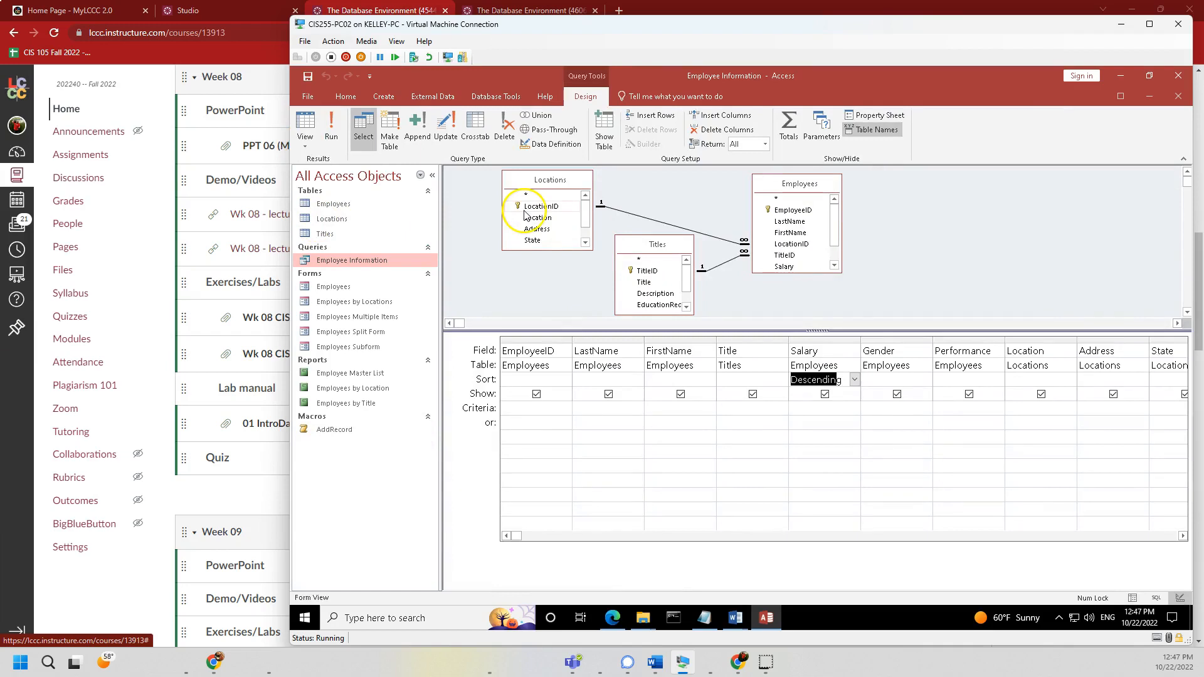
left_click(772, 464)
left_click(551, 364)
left_click(542, 350)
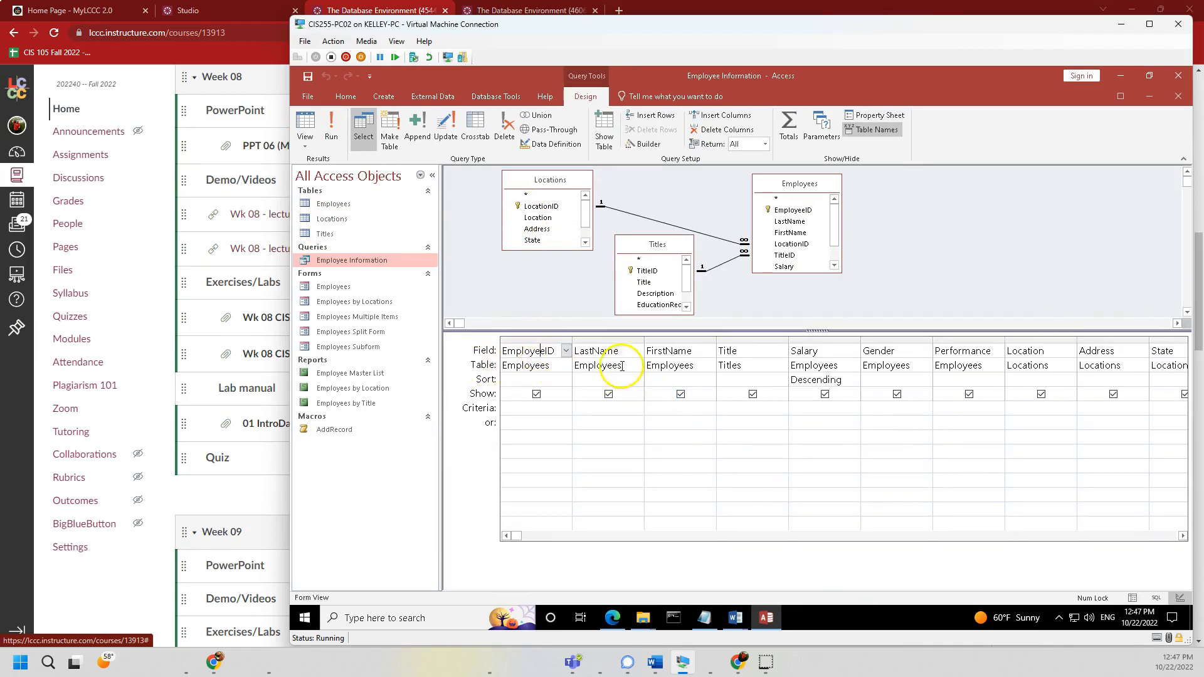
left_click(740, 365)
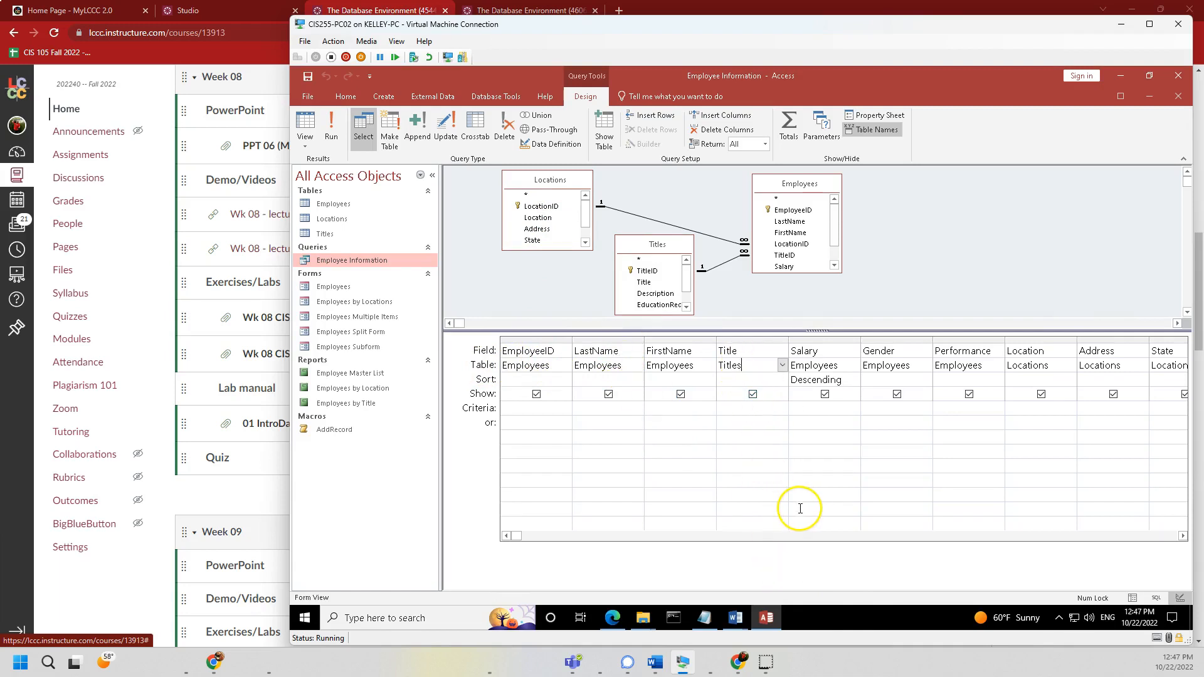
- Switch to SQL View and highlight the SELECT field list and the Titles, Locations, Employees INNER JOINs
left_click(305, 139)
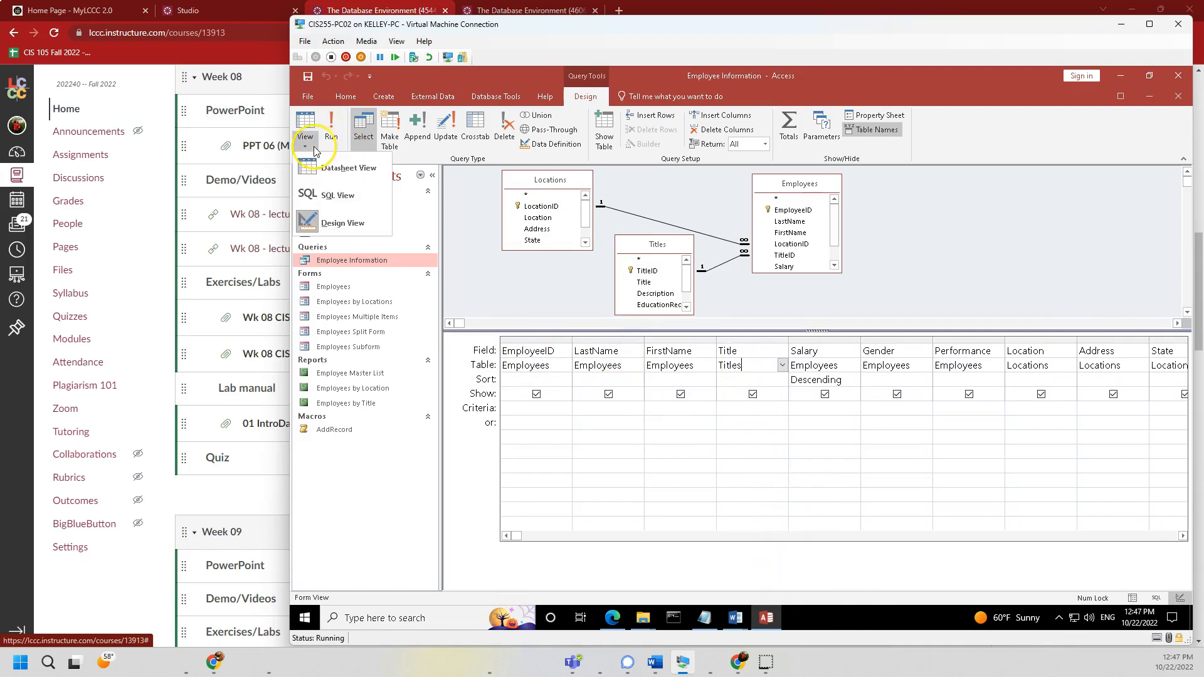
left_click(311, 199)
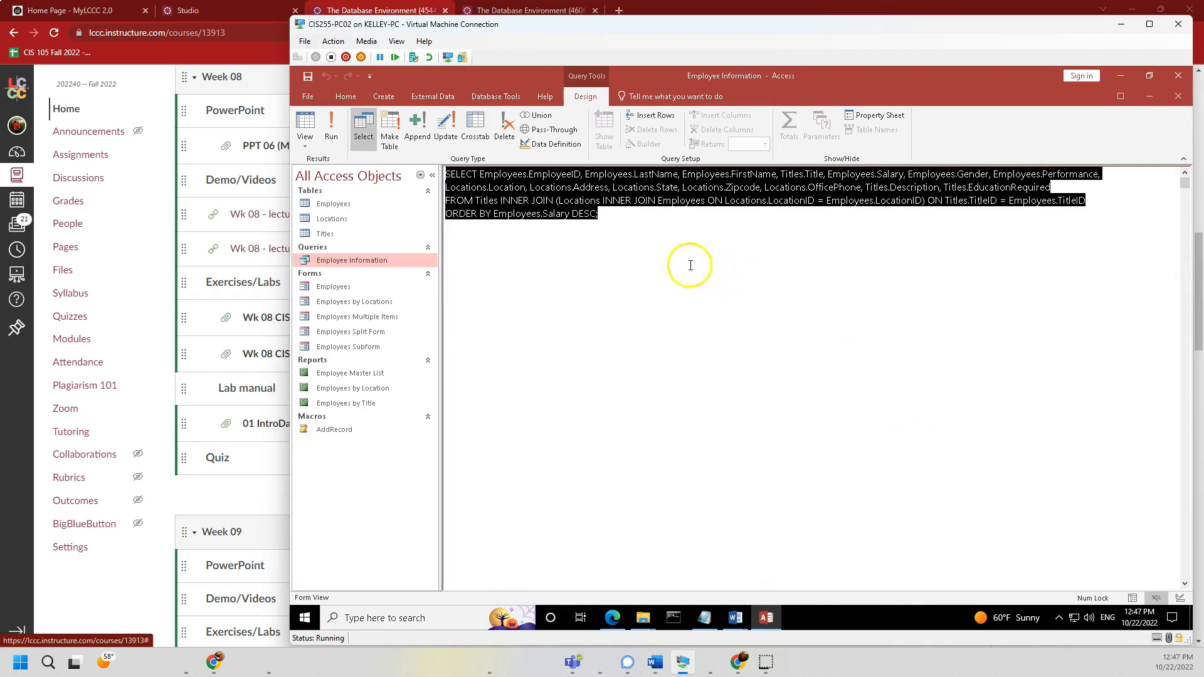
left_click(824, 282)
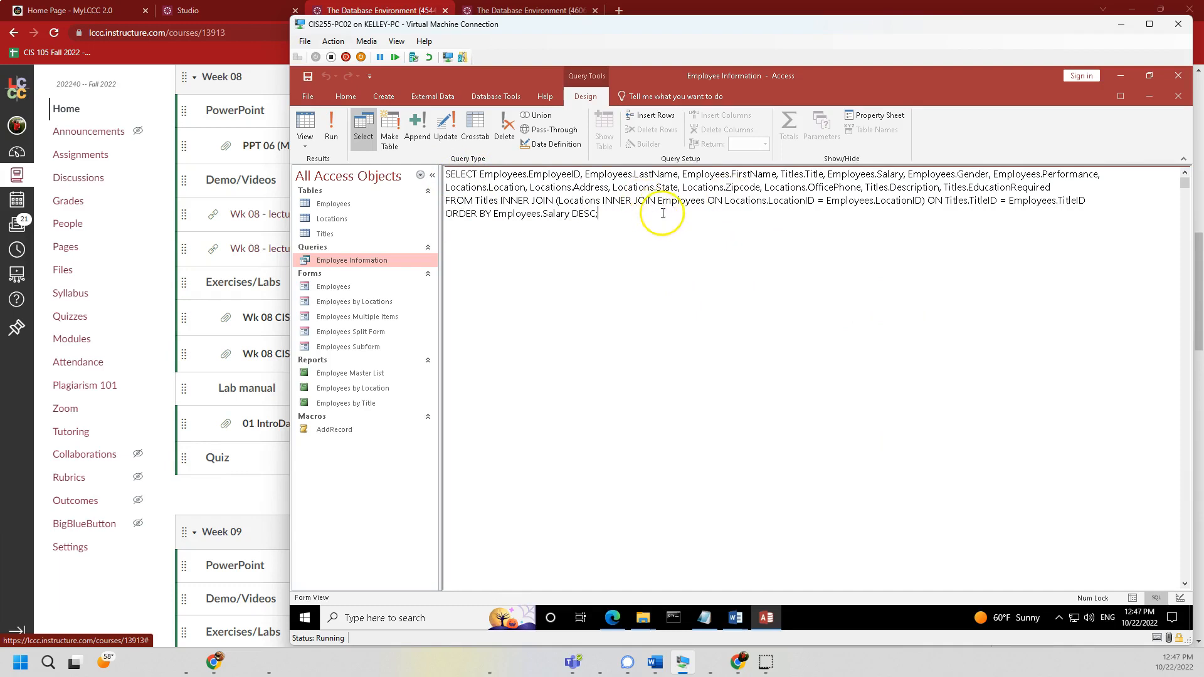
left_click_drag(462, 174, 621, 216)
left_click(682, 262)
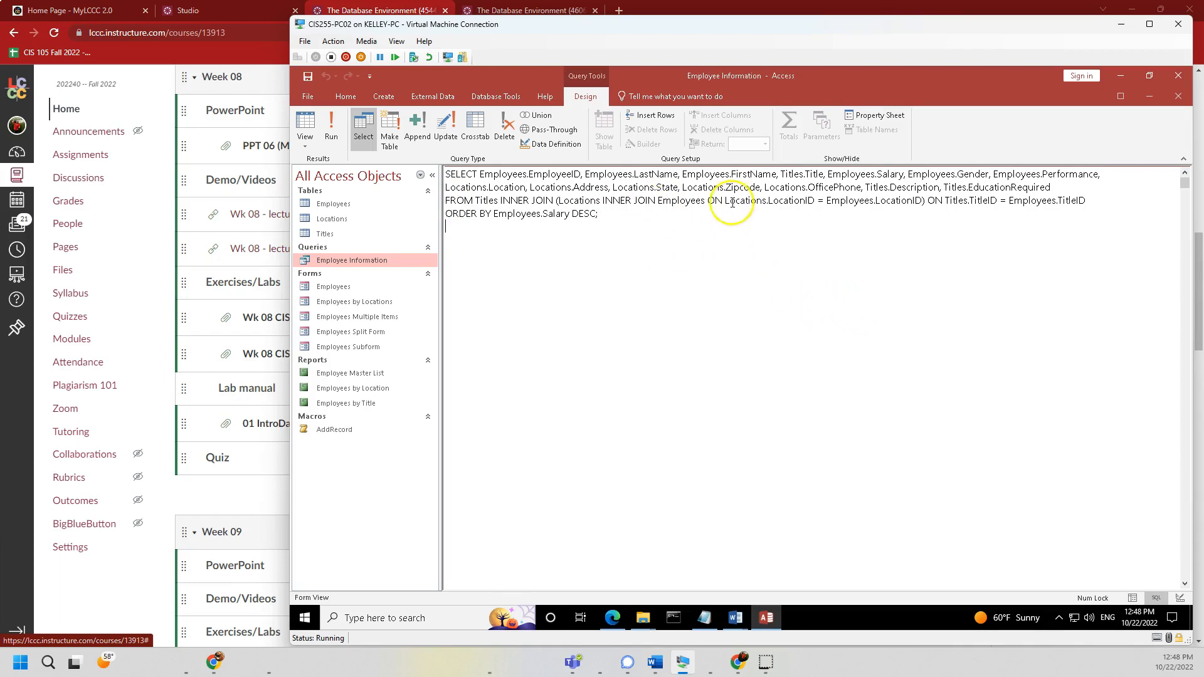
left_click_drag(475, 174, 1074, 187)
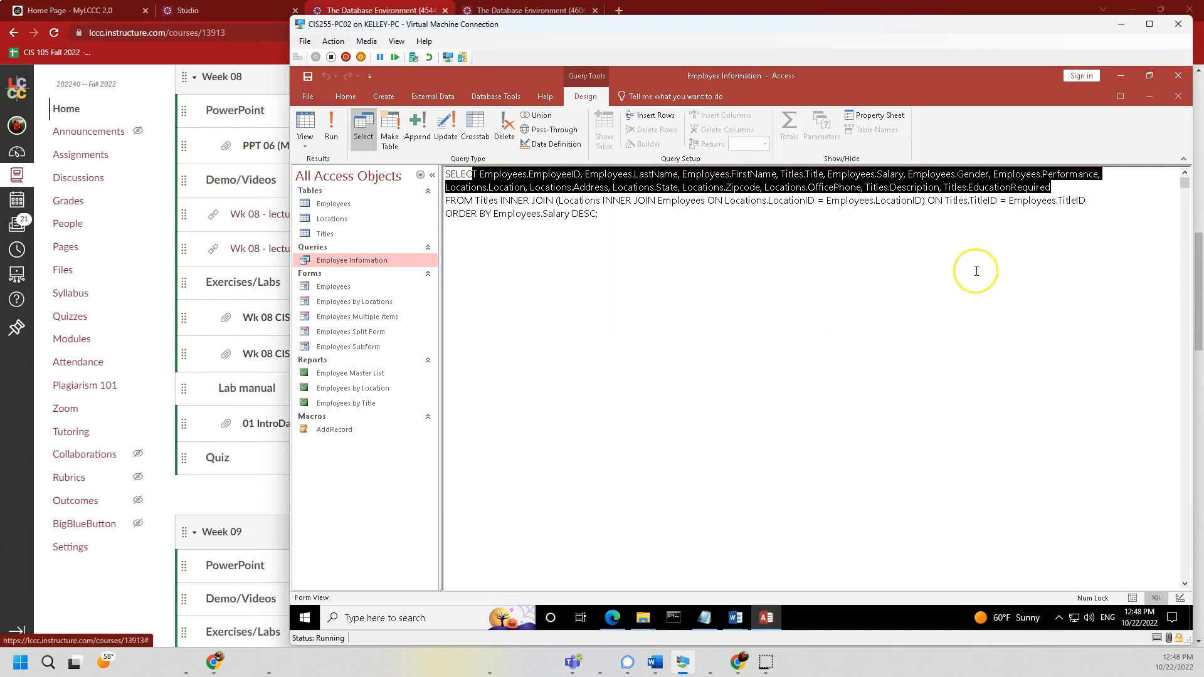
left_click(712, 258)
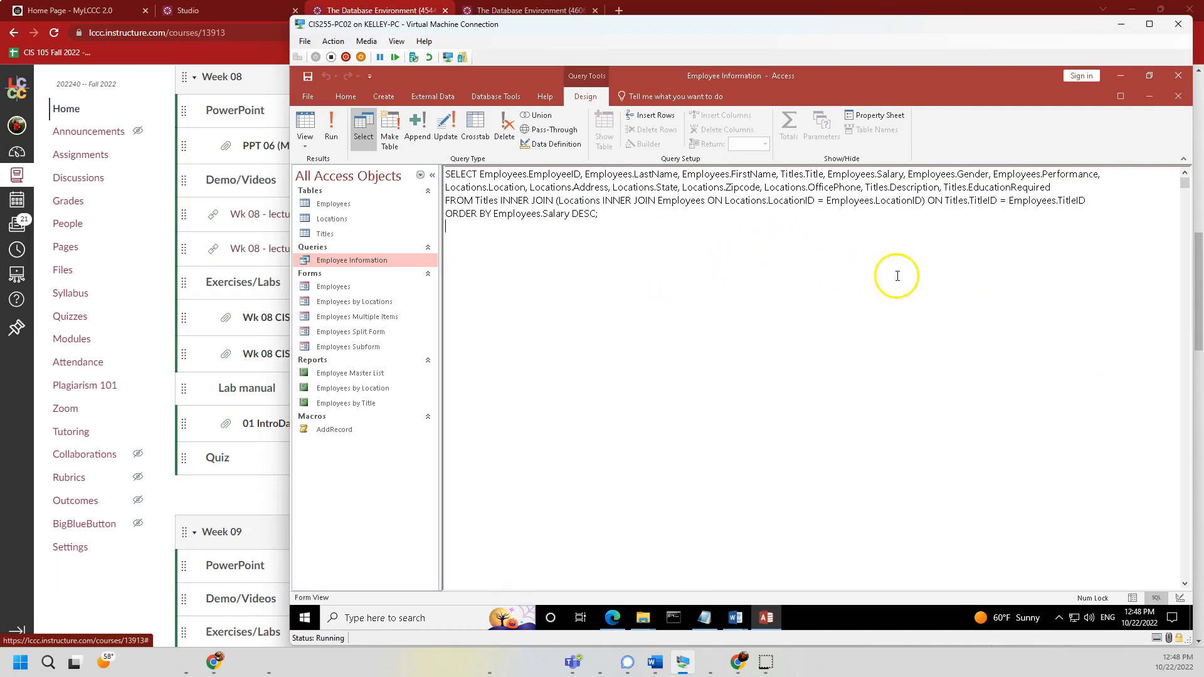
left_click_drag(475, 201, 564, 201)
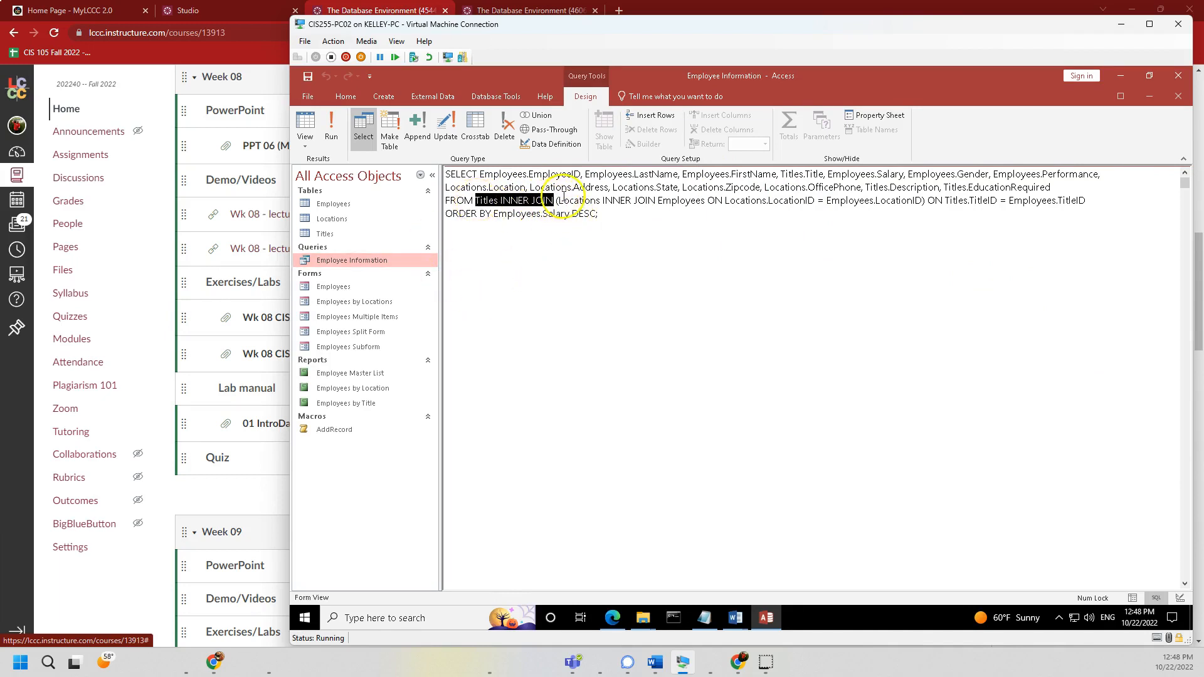
left_click(640, 257)
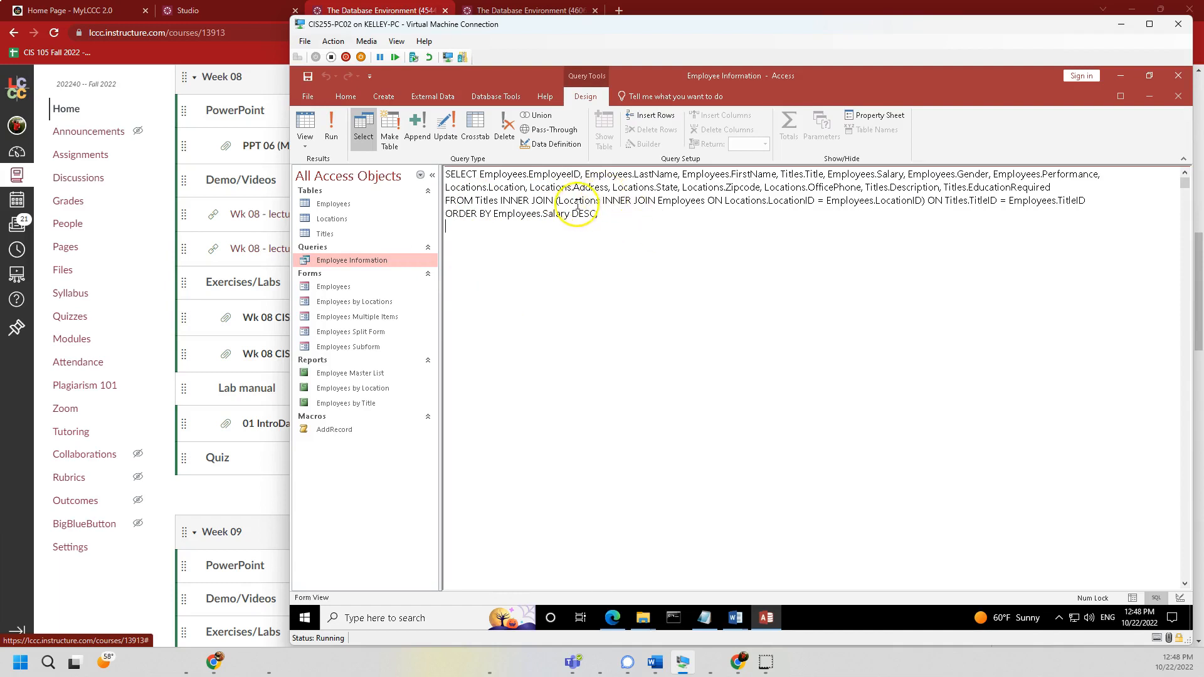
left_click_drag(602, 200, 705, 201)
left_click_drag(569, 200, 687, 201)
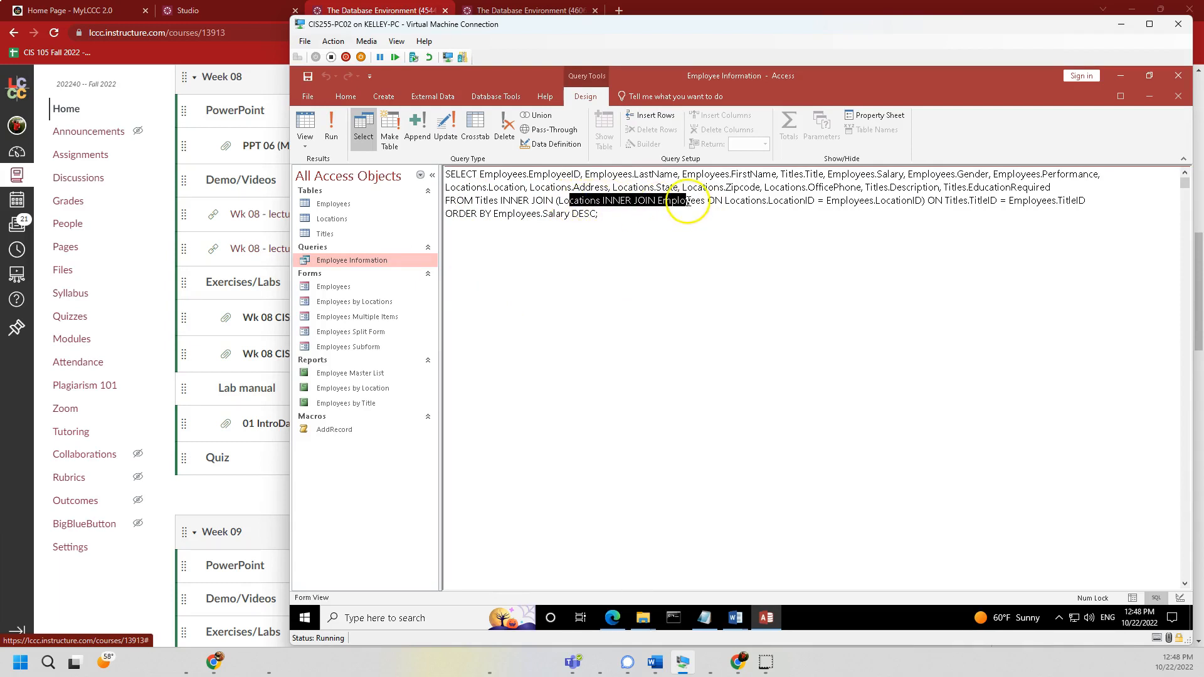
left_click(714, 308)
left_click_drag(726, 200, 818, 201)
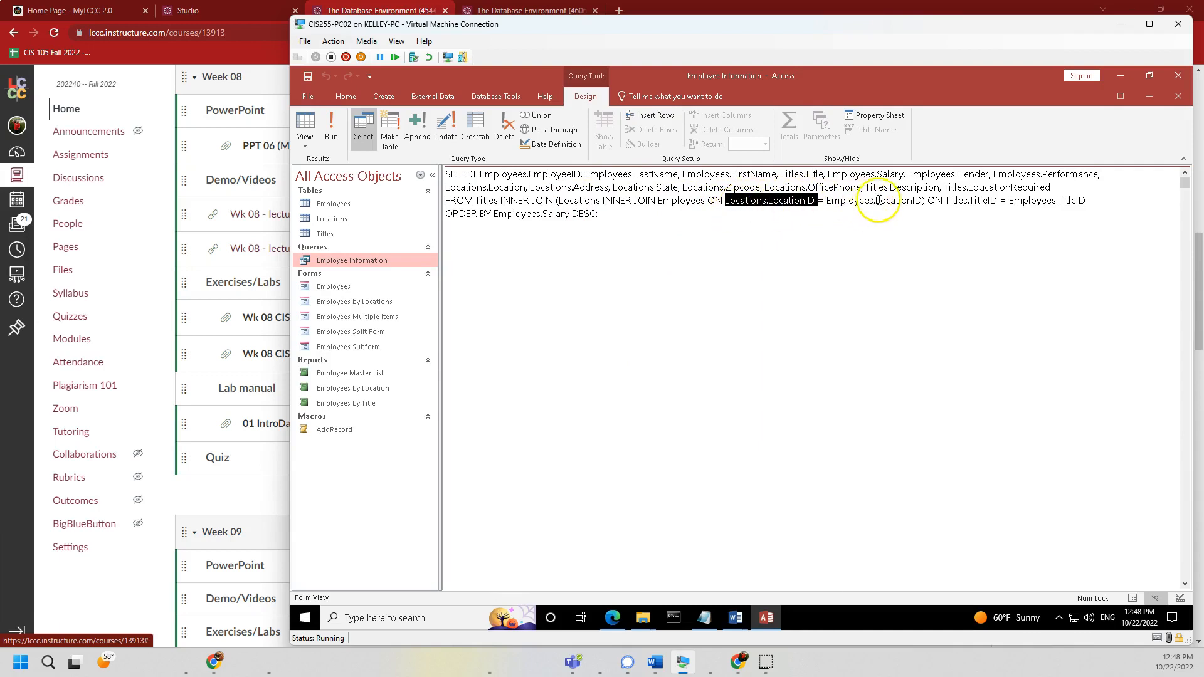
left_click_drag(875, 199, 922, 201)
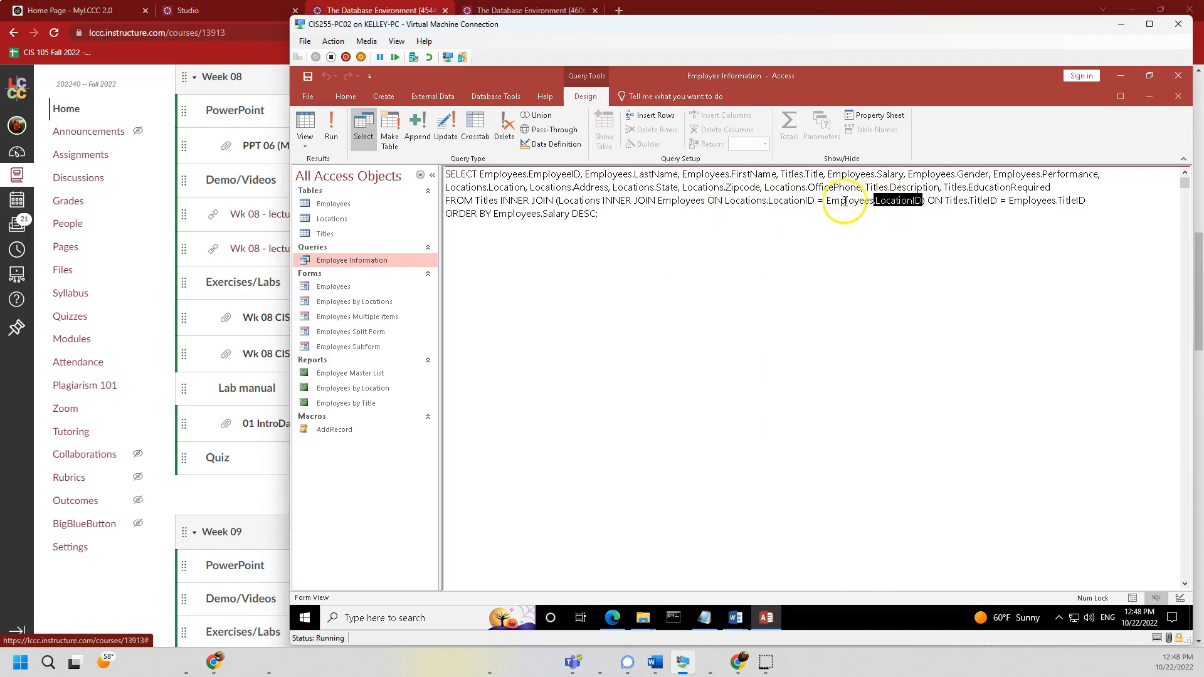
left_click_drag(833, 200, 871, 201)
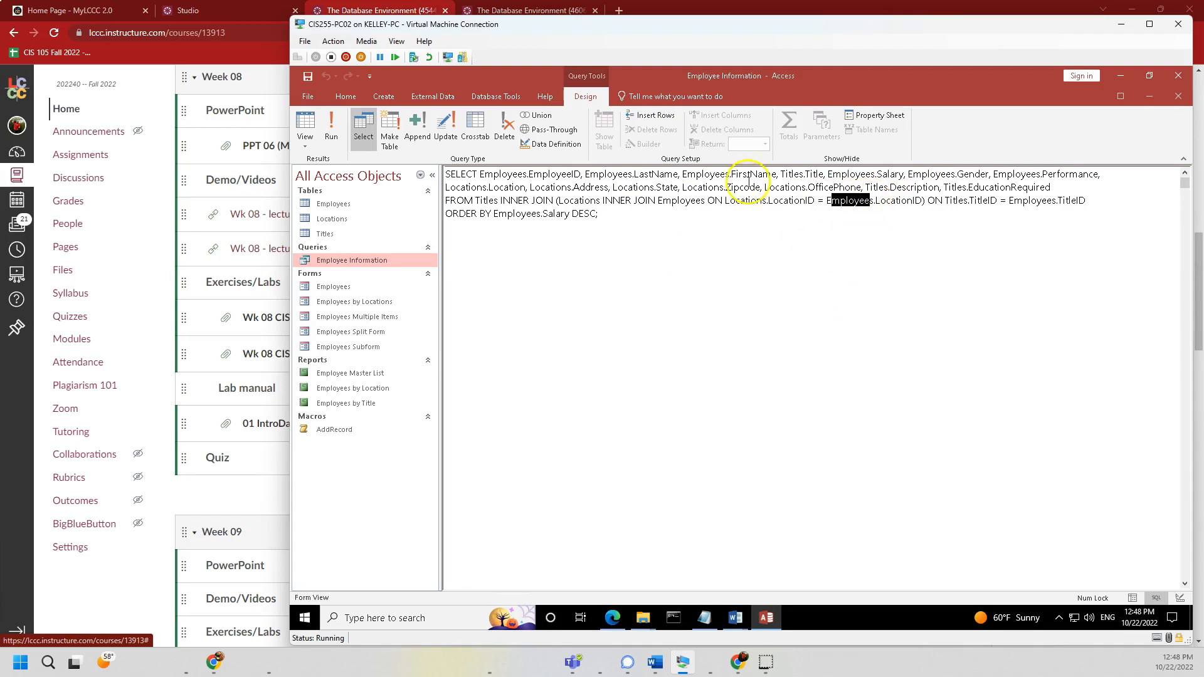
left_click_drag(769, 199, 818, 200)
double_click(733, 201)
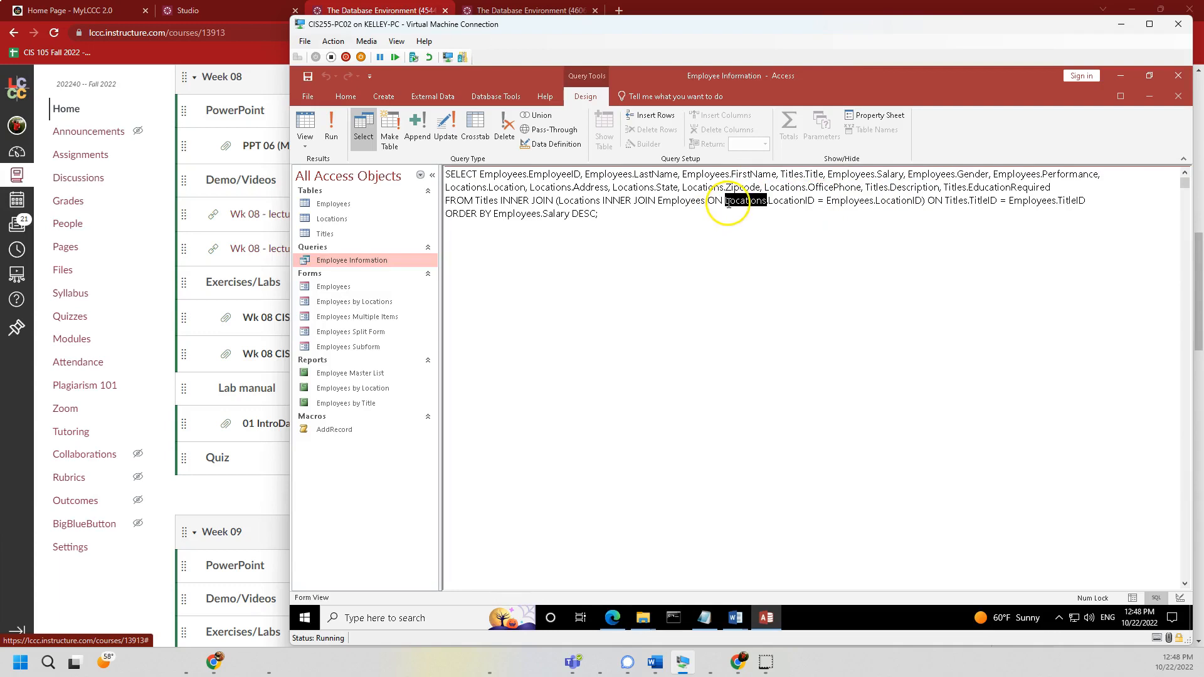
double_click(894, 201)
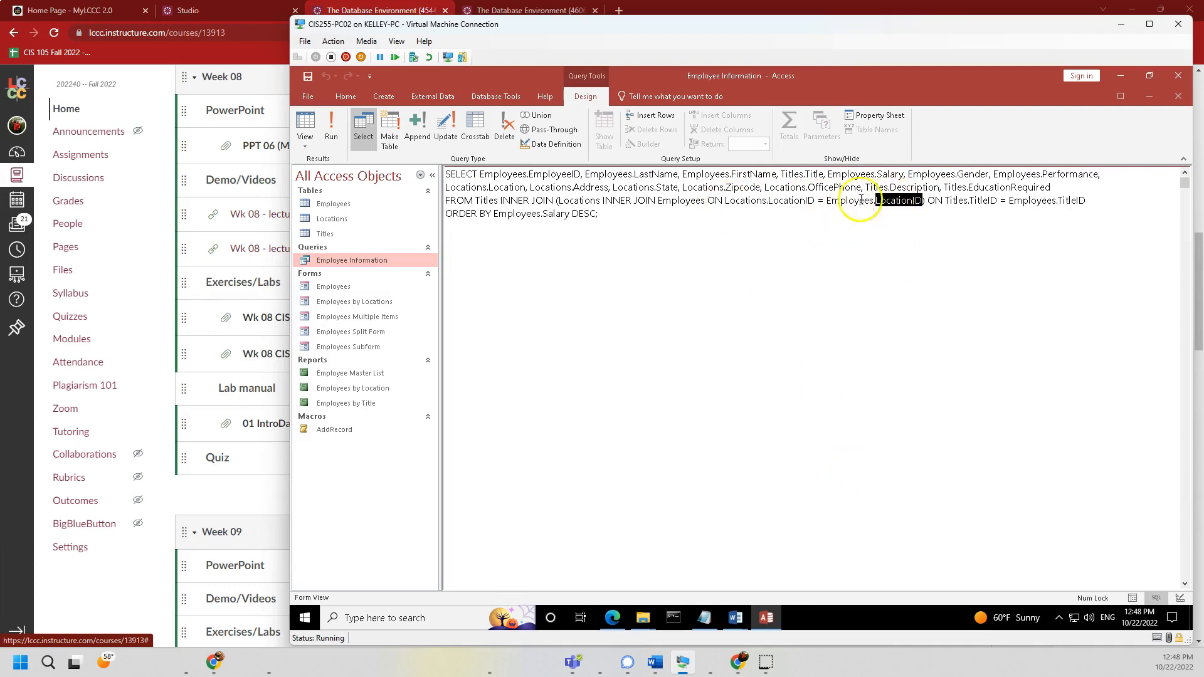
double_click(840, 201)
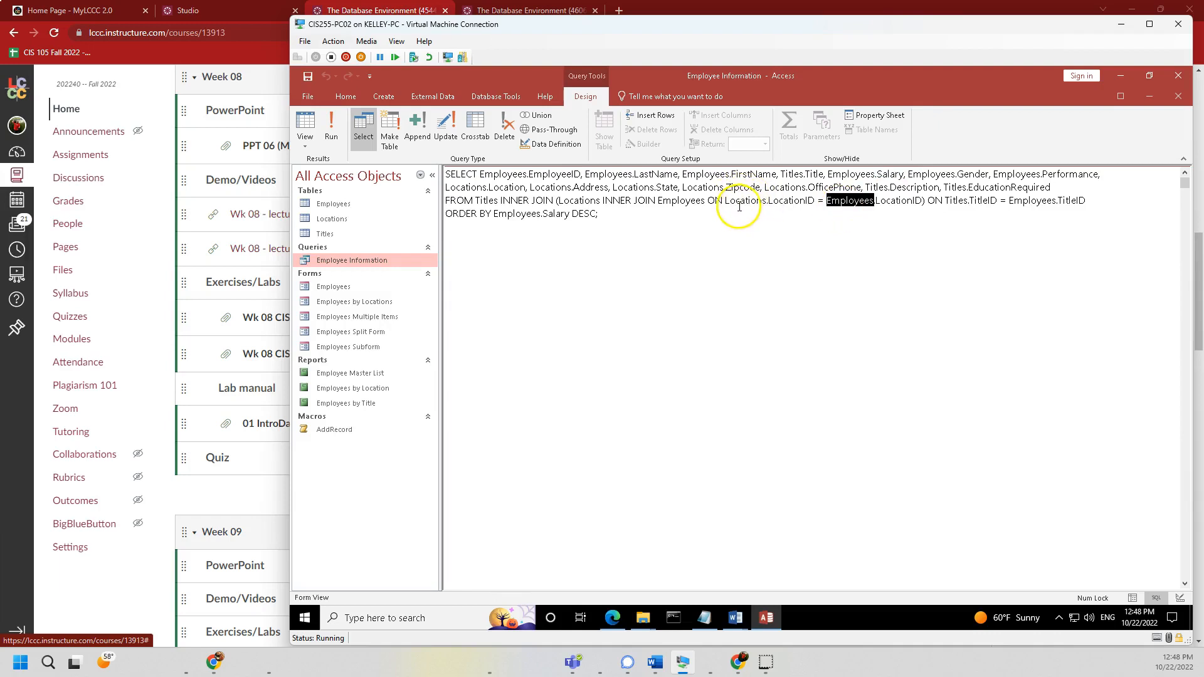
left_click(923, 200)
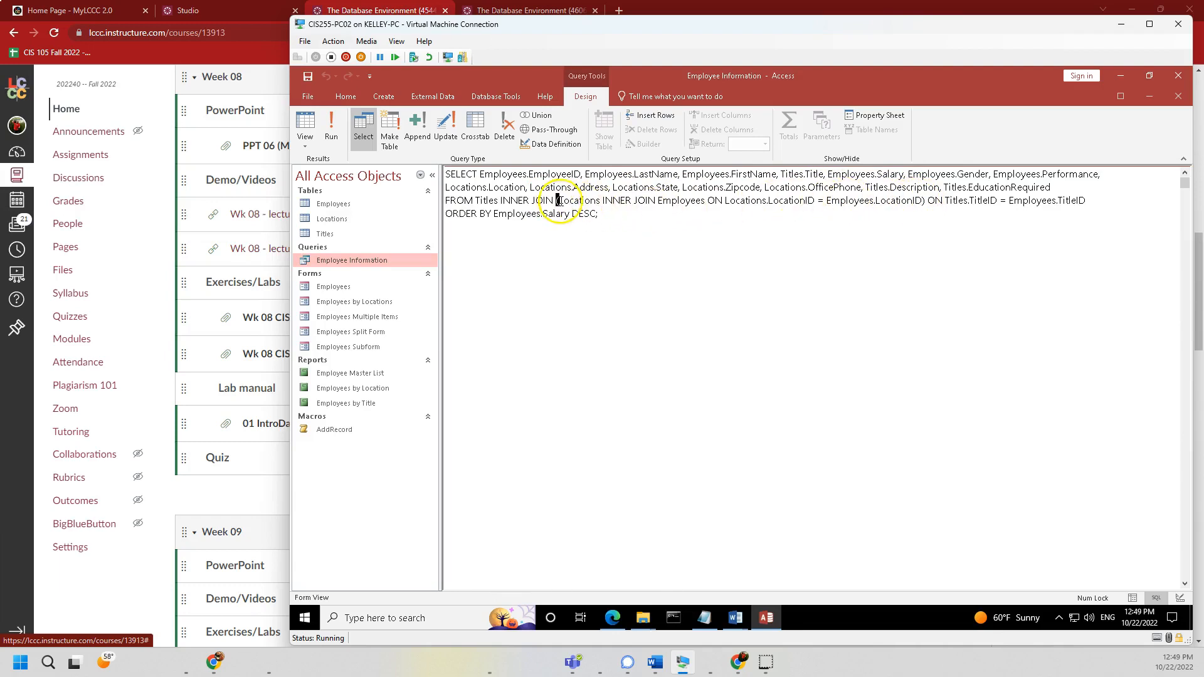
left_click_drag(473, 200, 554, 198)
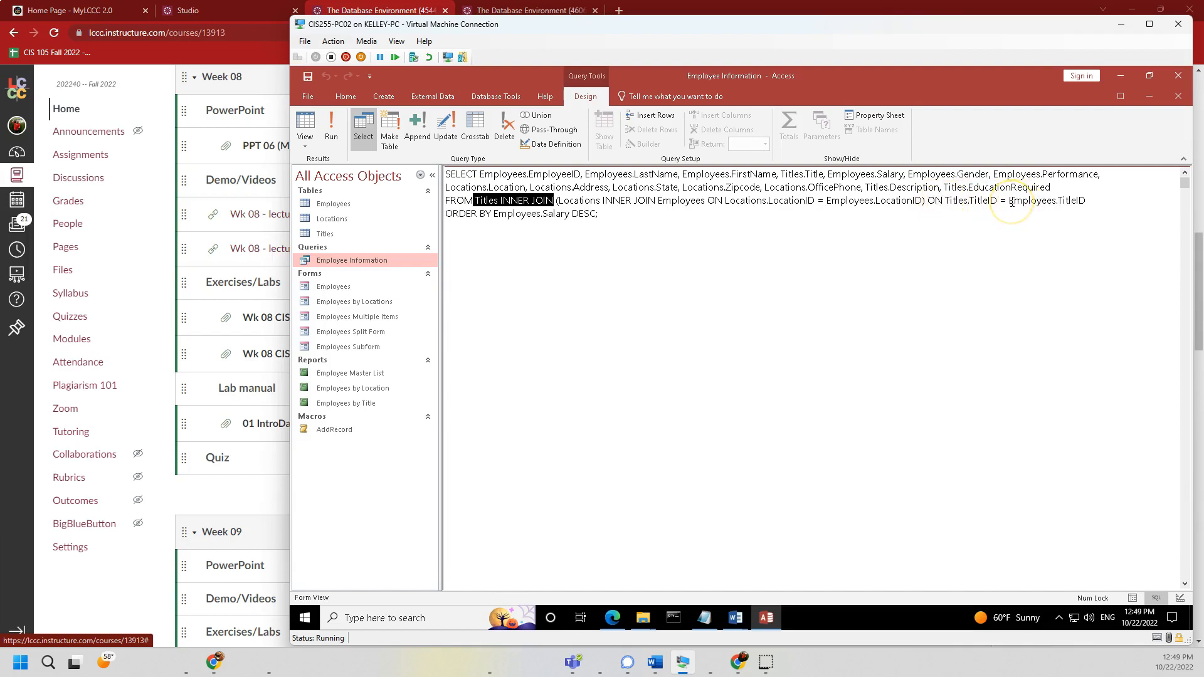
double_click(985, 200)
left_click(956, 200)
double_click(956, 200)
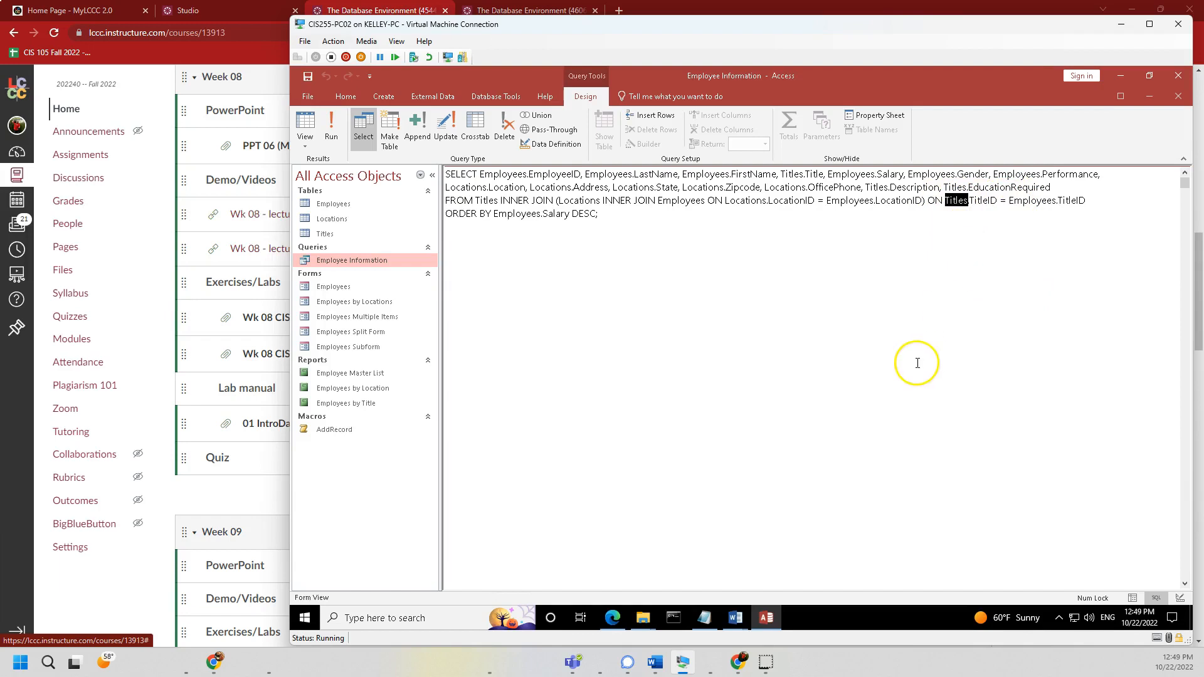
double_click(1072, 201)
double_click(1032, 201)
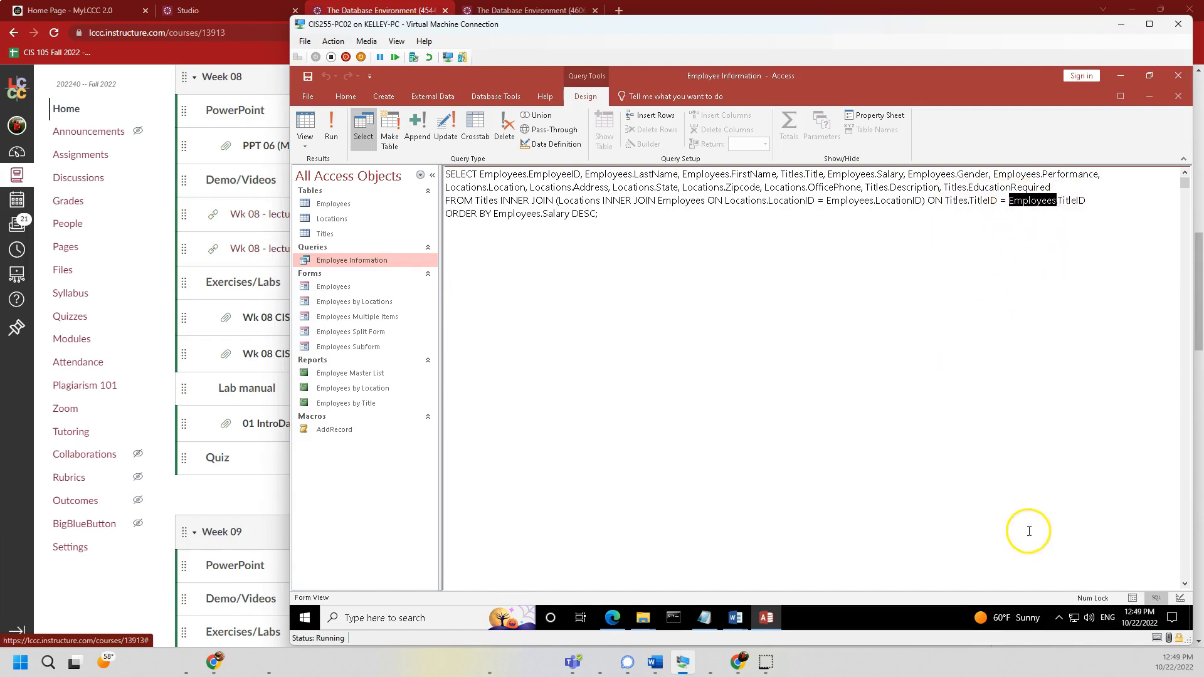
left_click_drag(453, 213, 613, 210)
left_click(523, 213)
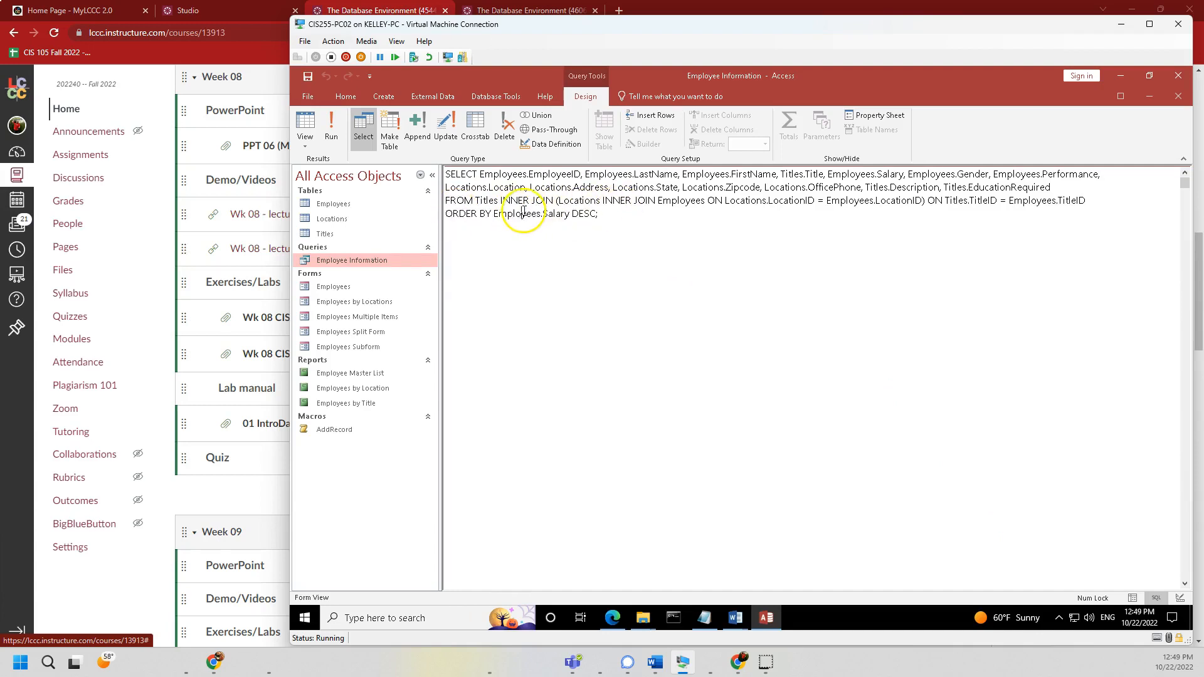
double_click(555, 214)
double_click(488, 214)
left_click_drag(491, 214, 505, 215)
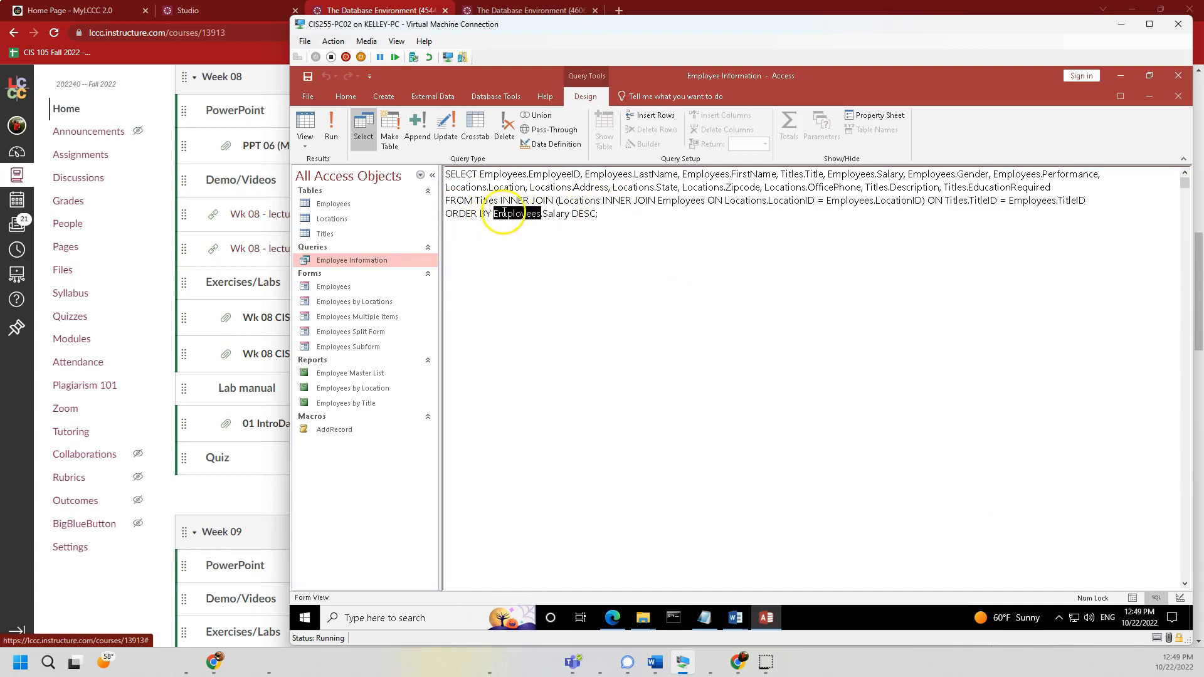
left_click(572, 233)
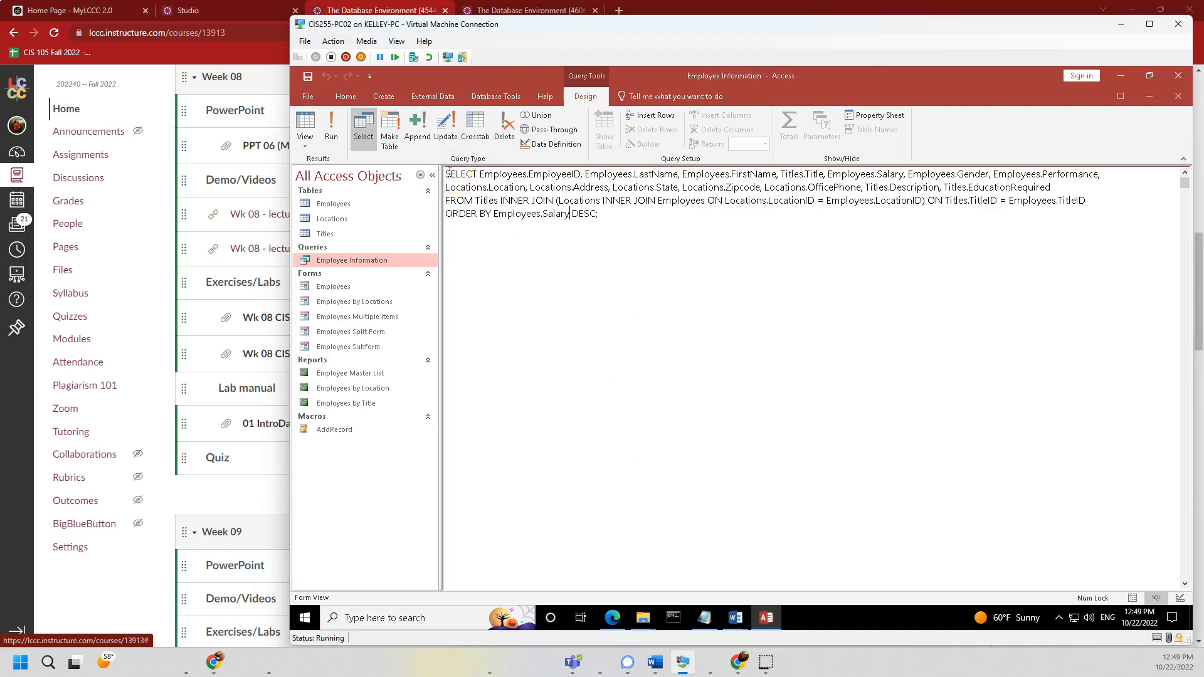
left_click_drag(449, 173, 631, 220)
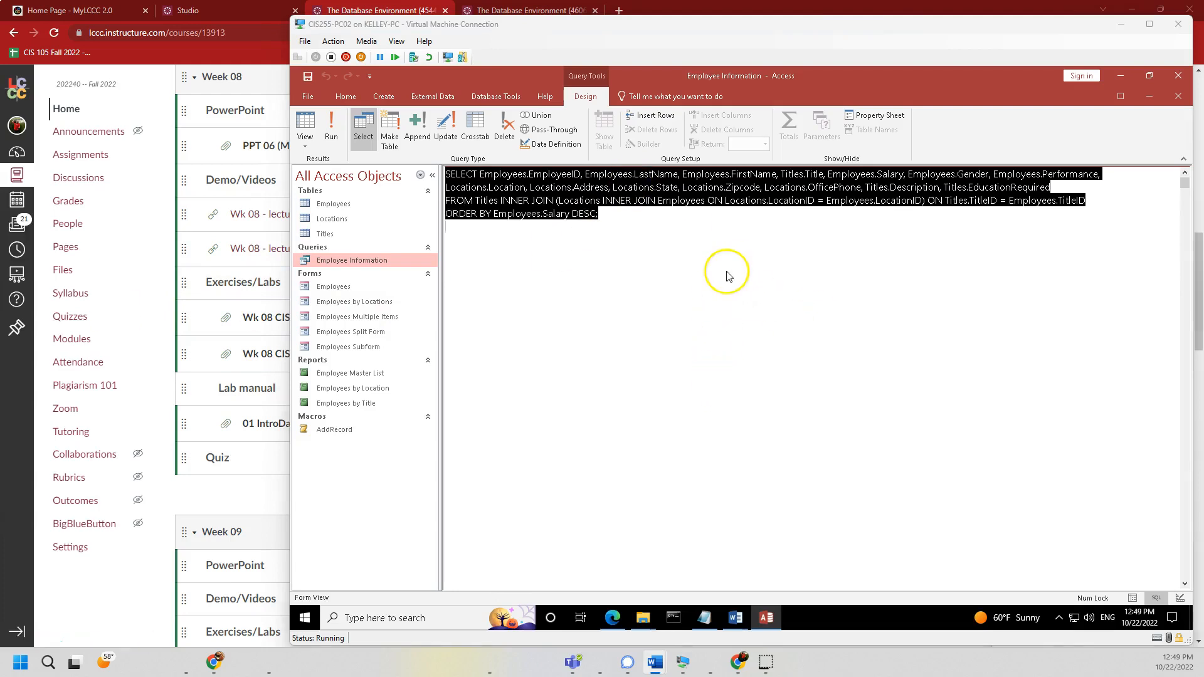
left_click(587, 277)
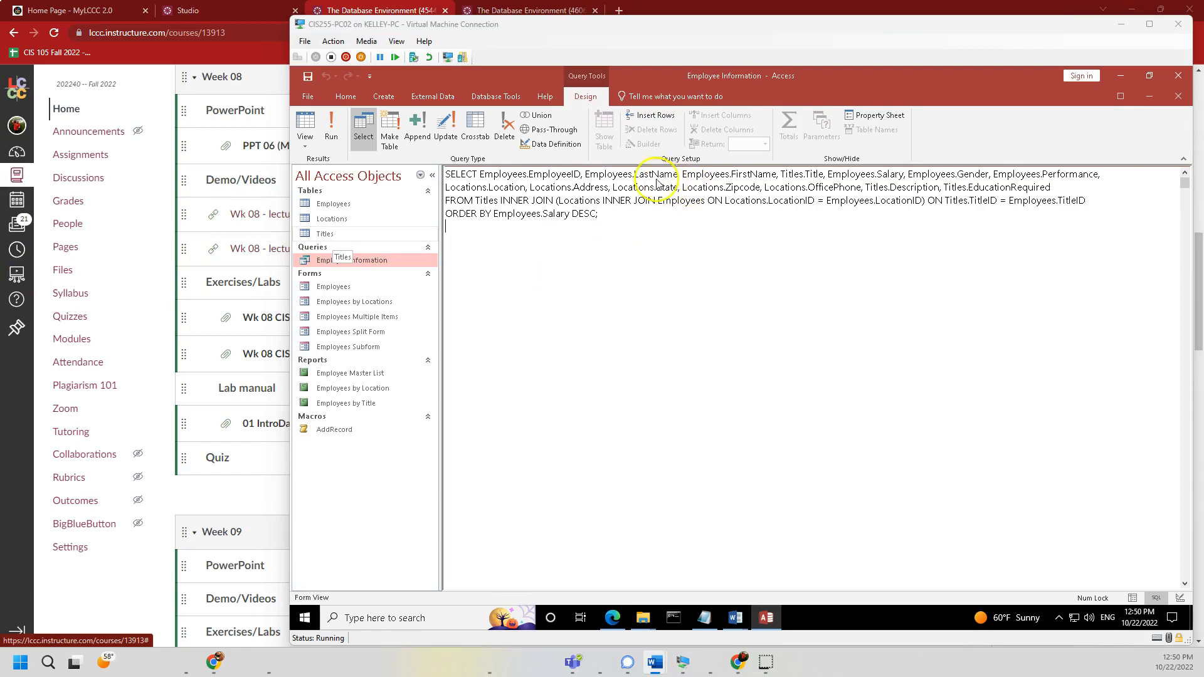
- In Access Options, Object Designers, set the query design font size to 24 and confirm
left_click(308, 98)
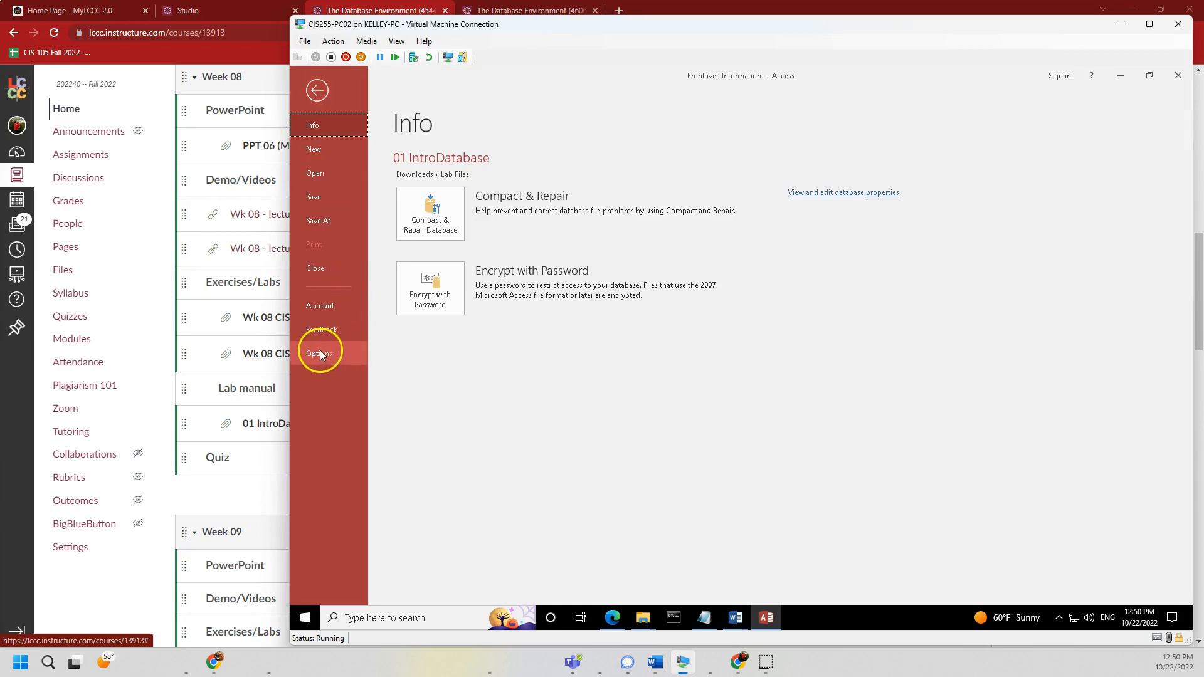
left_click(316, 88)
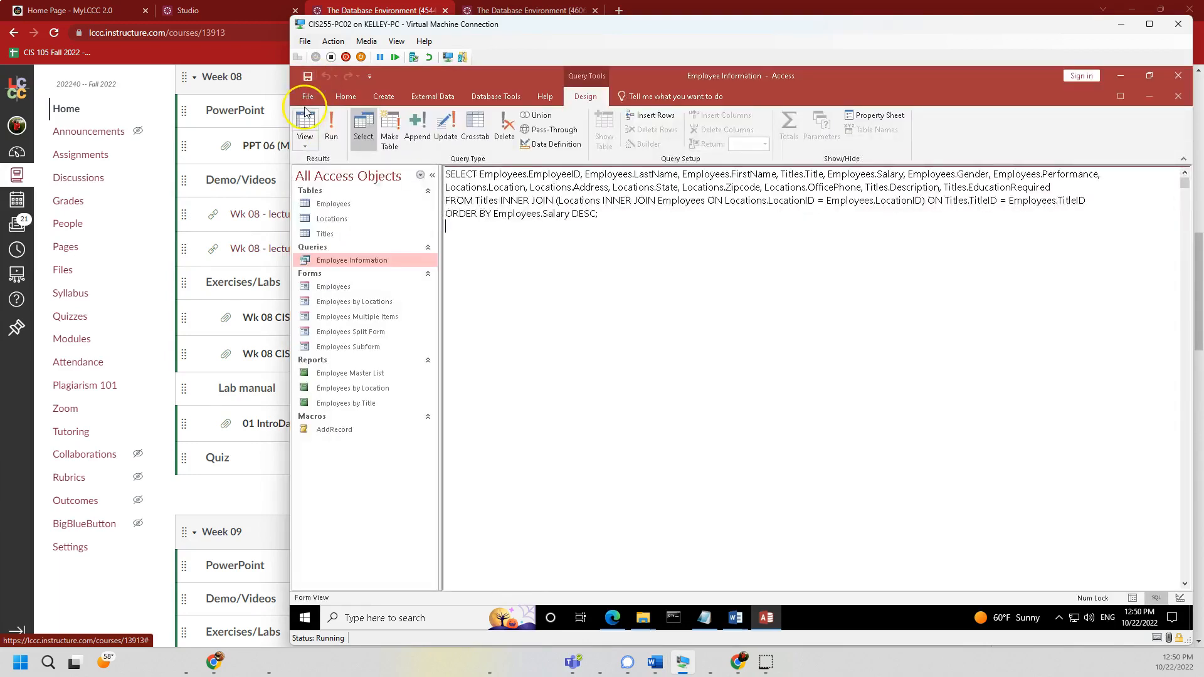
left_click(307, 107)
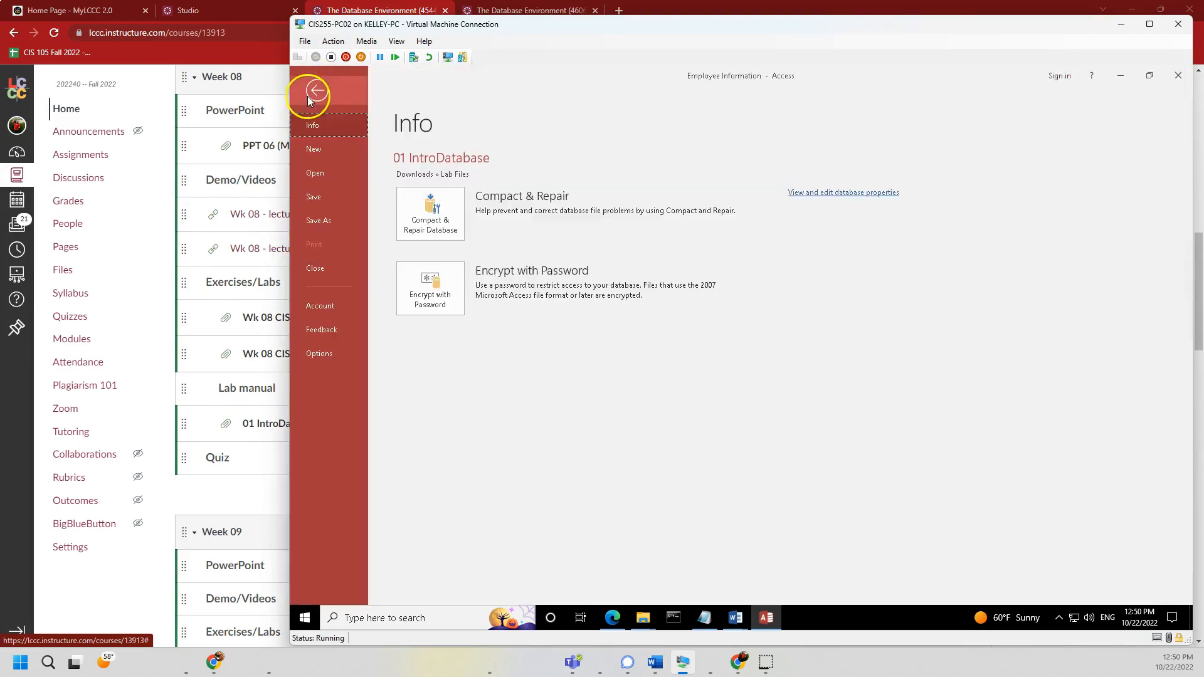
left_click(318, 354)
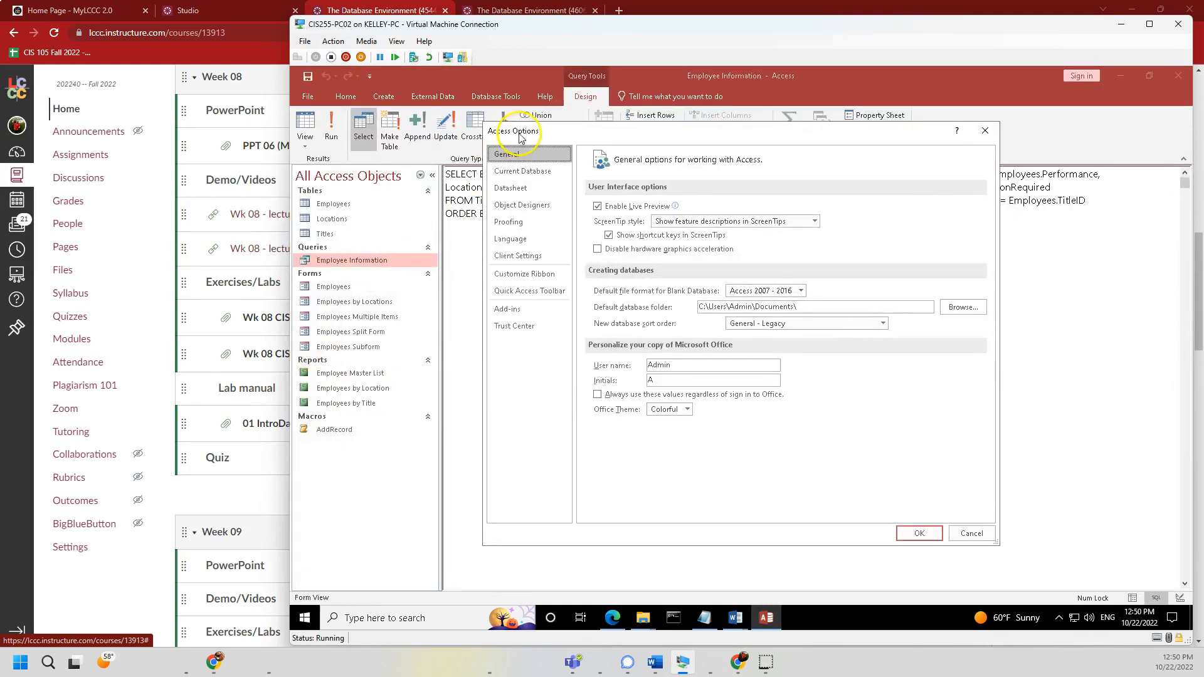
left_click(511, 206)
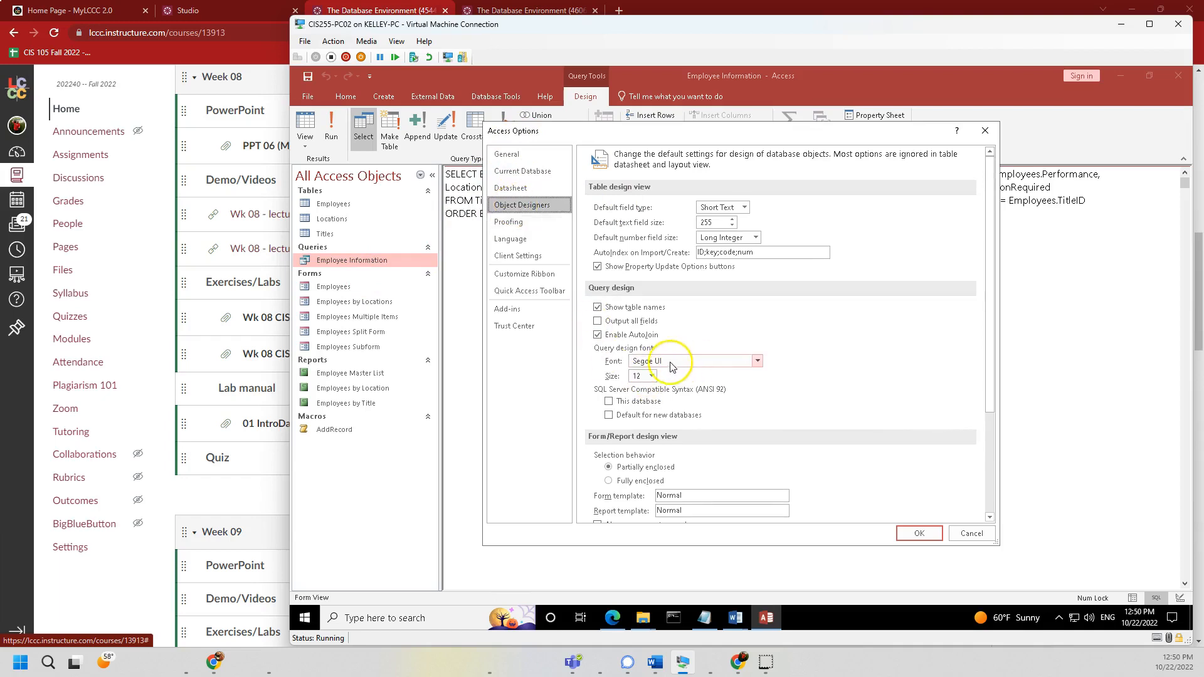
left_click(705, 362)
left_click(647, 380)
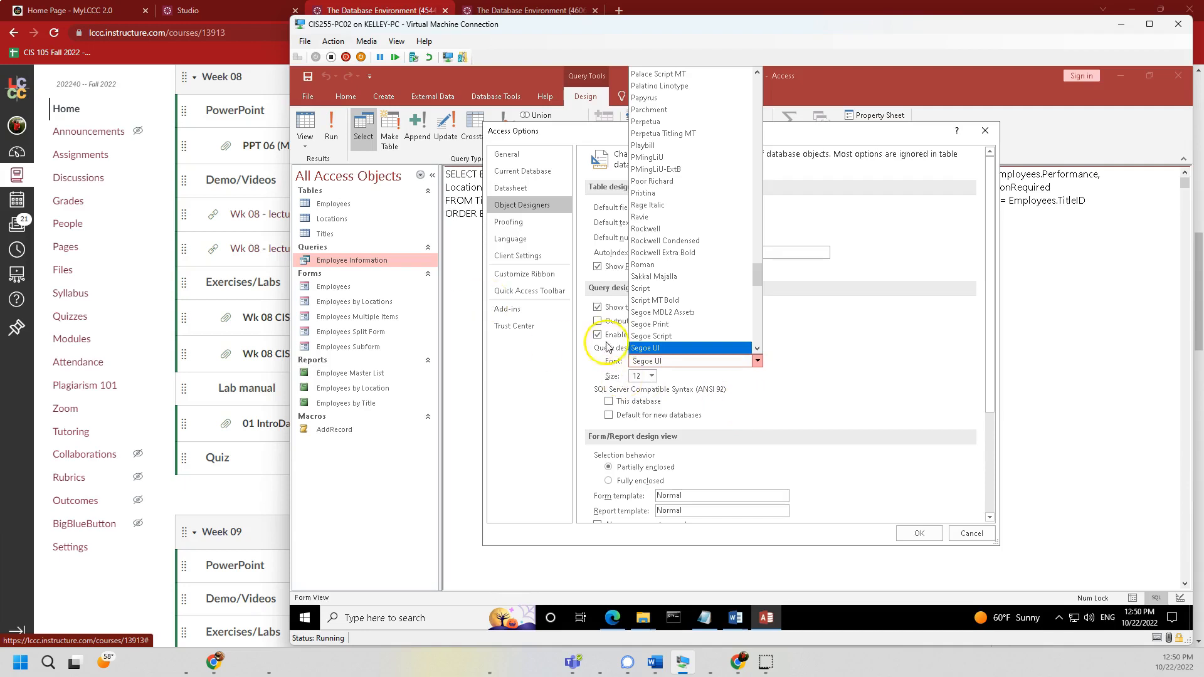
left_click(653, 376)
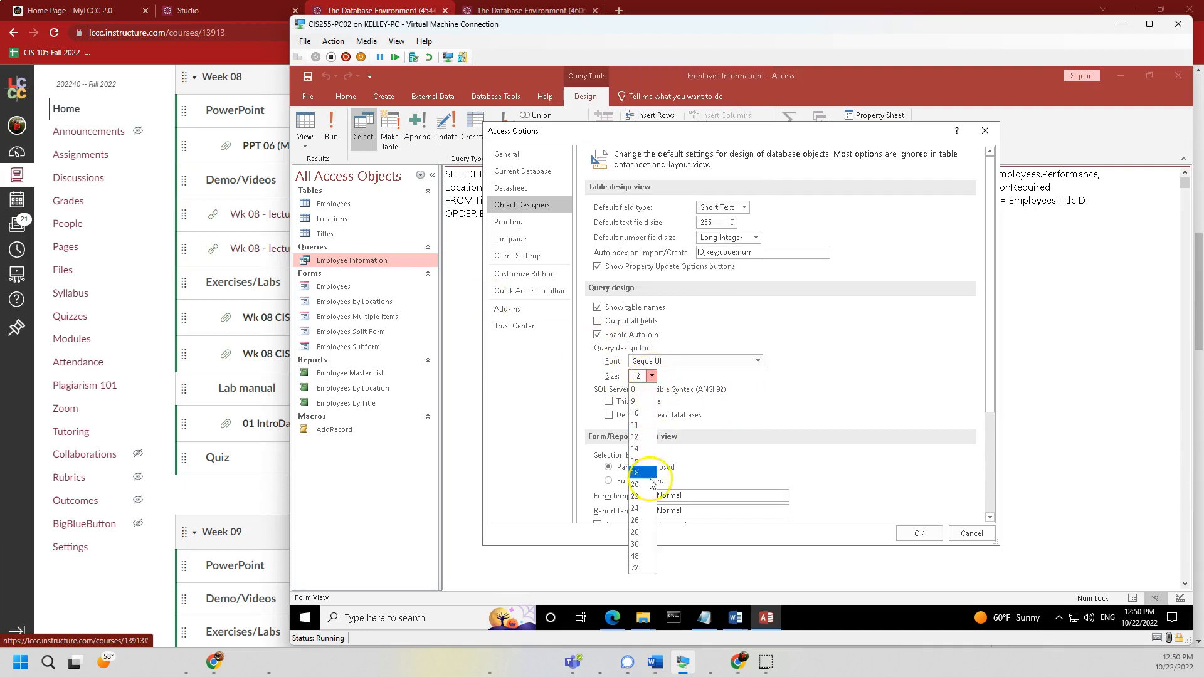
left_click(638, 508)
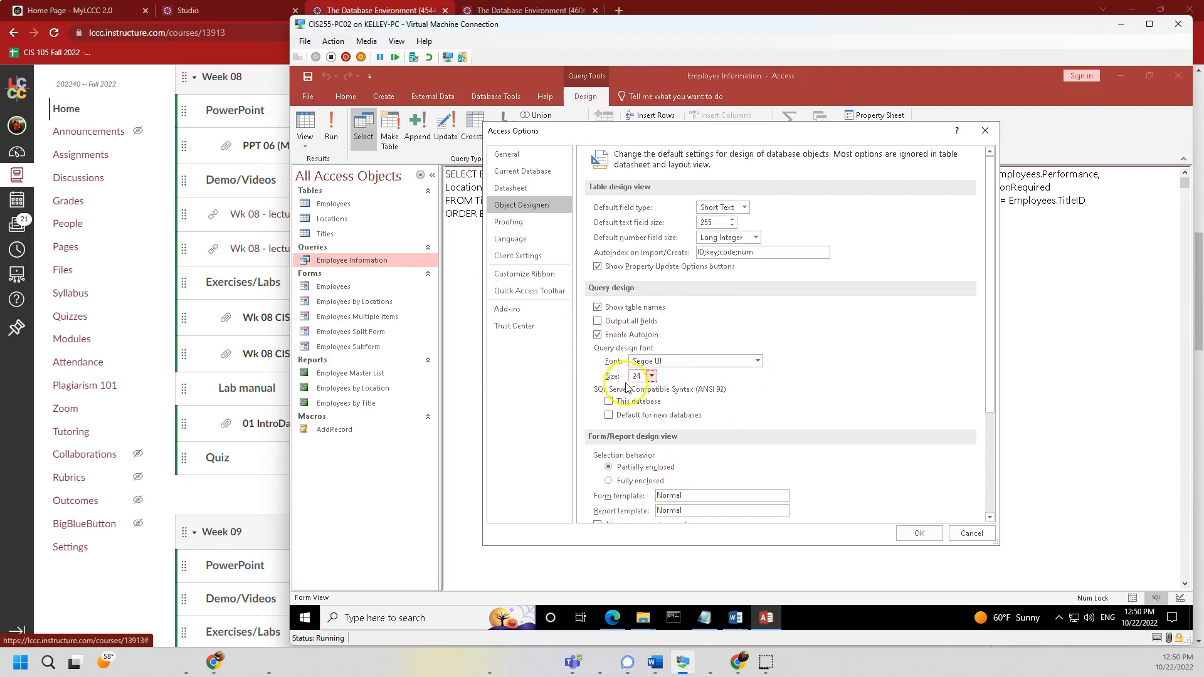
left_click(917, 537)
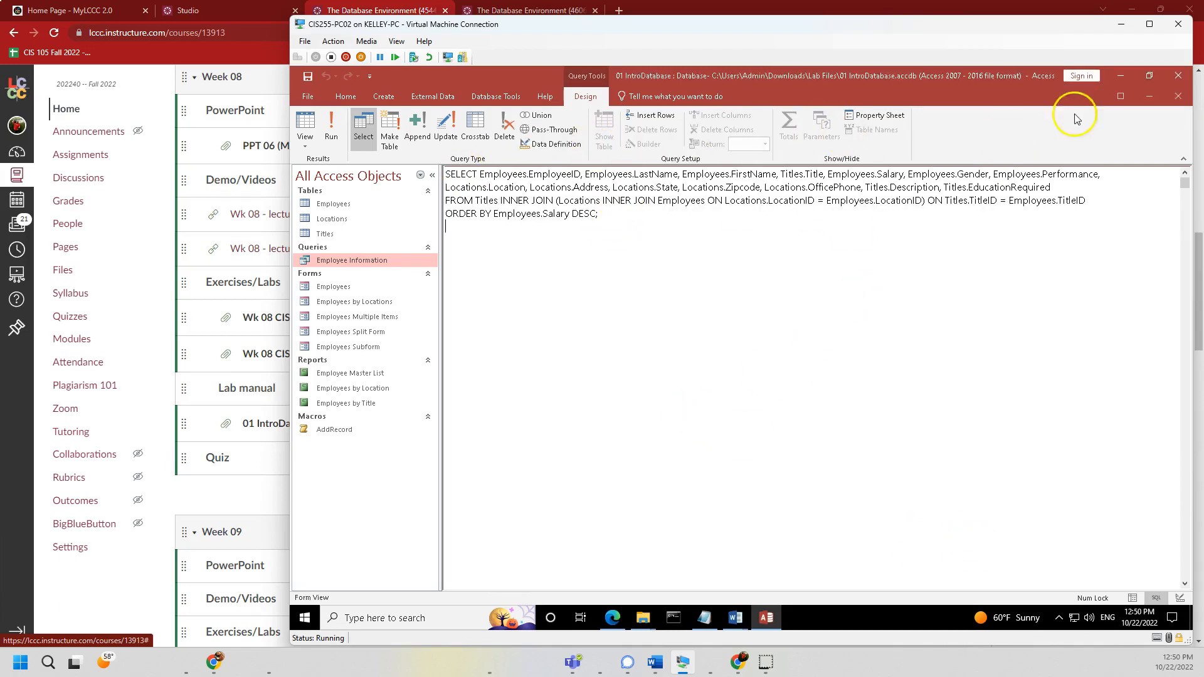
- Reopen Employee Information in SQL View, maximize it, and select the statement in 24-point text
left_click(1179, 96)
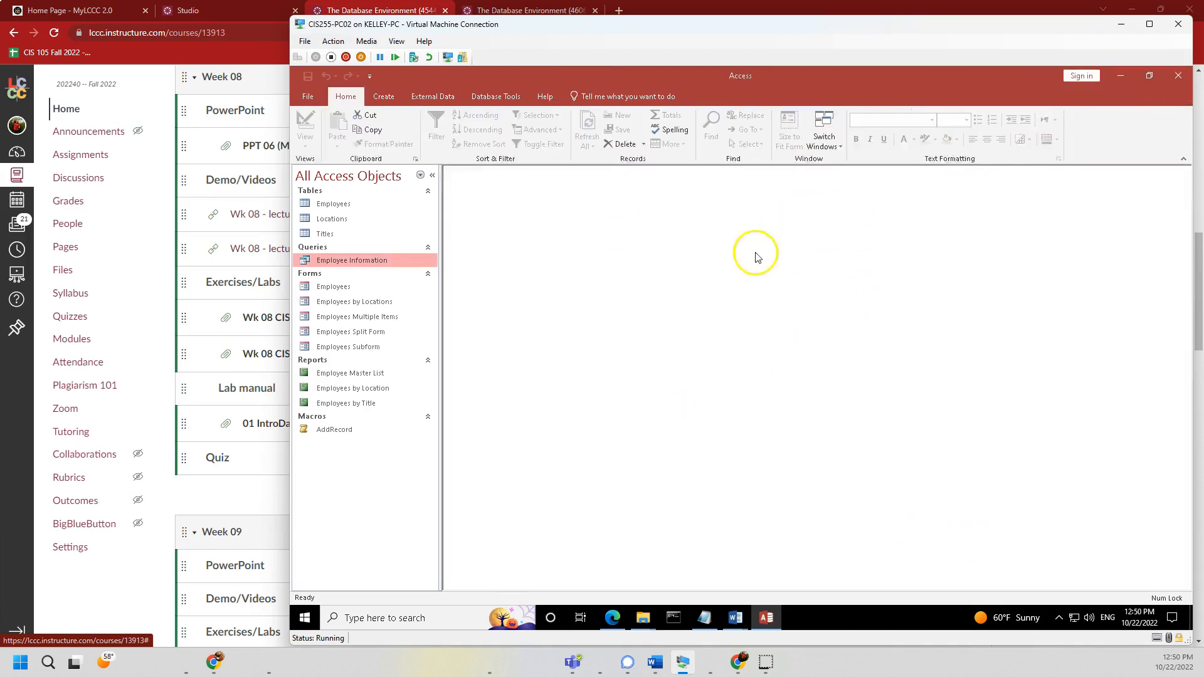
double_click(364, 258)
left_click(304, 146)
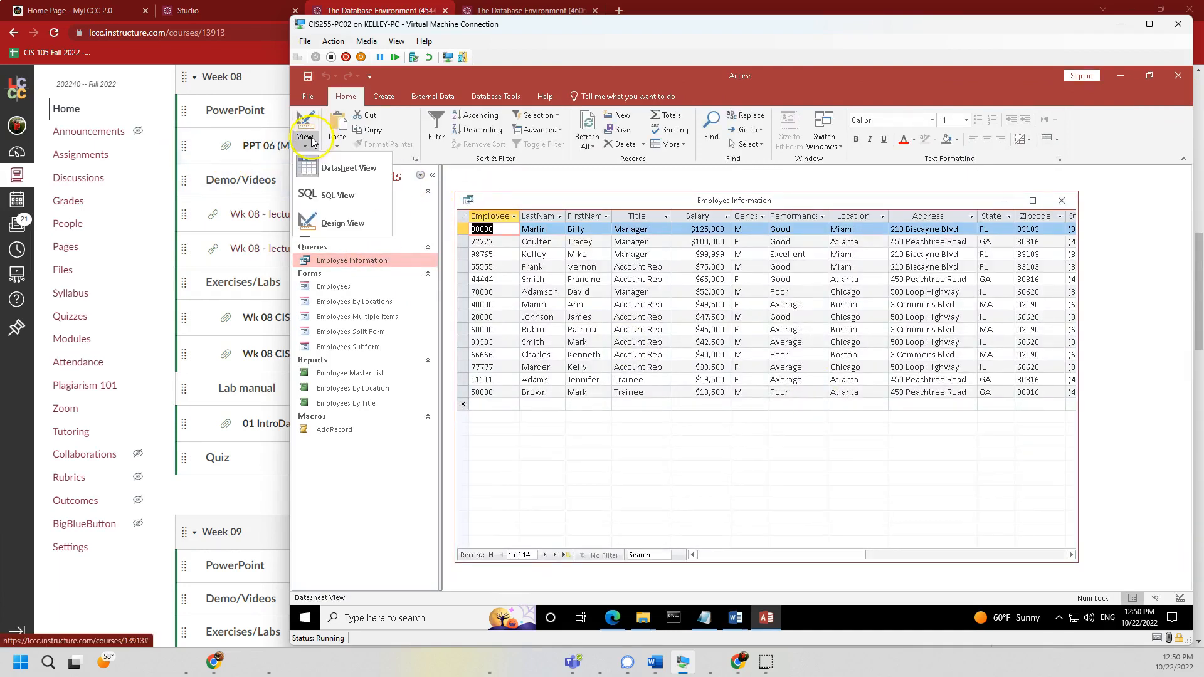
left_click(329, 196)
left_click(738, 284)
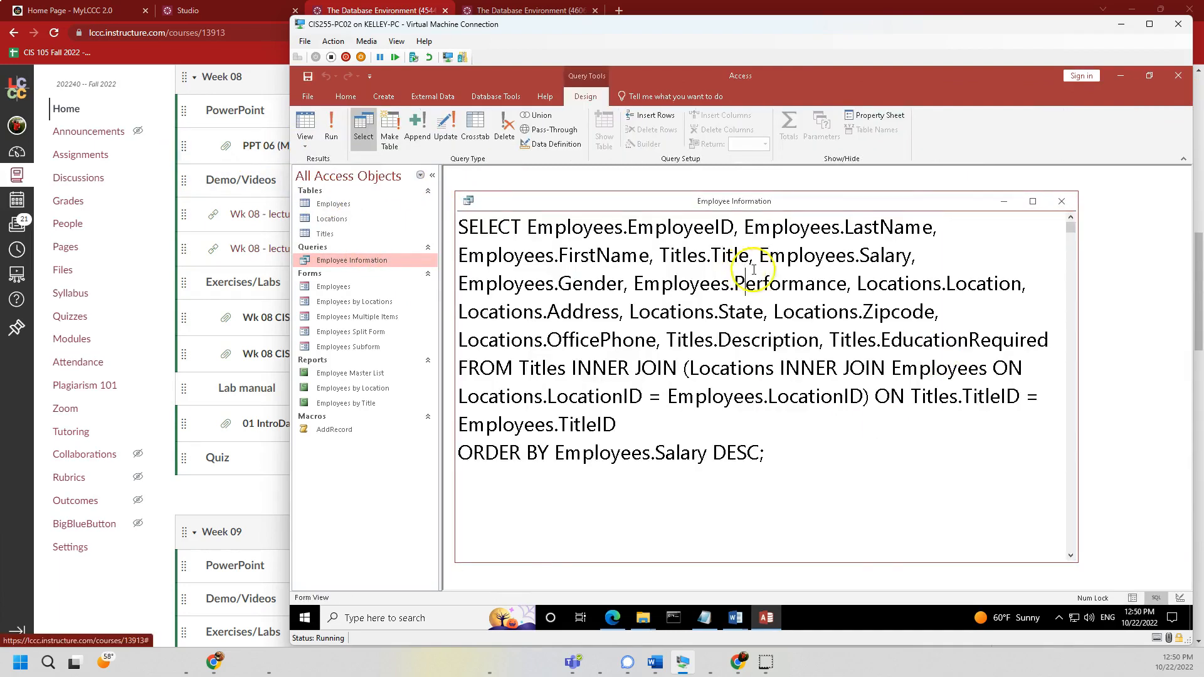
left_click(1032, 201)
left_click_drag(449, 181, 915, 392)
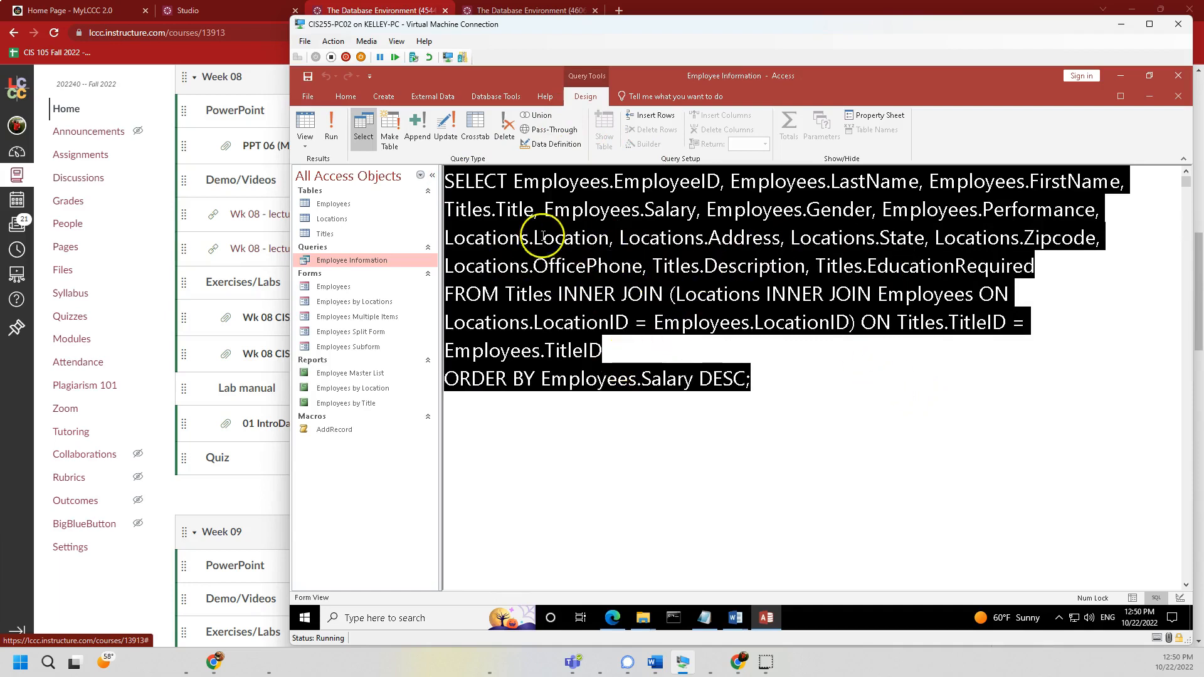
- Set the Object Designers query design font to Calibri size 14, then close the Employee Information query
left_click(307, 96)
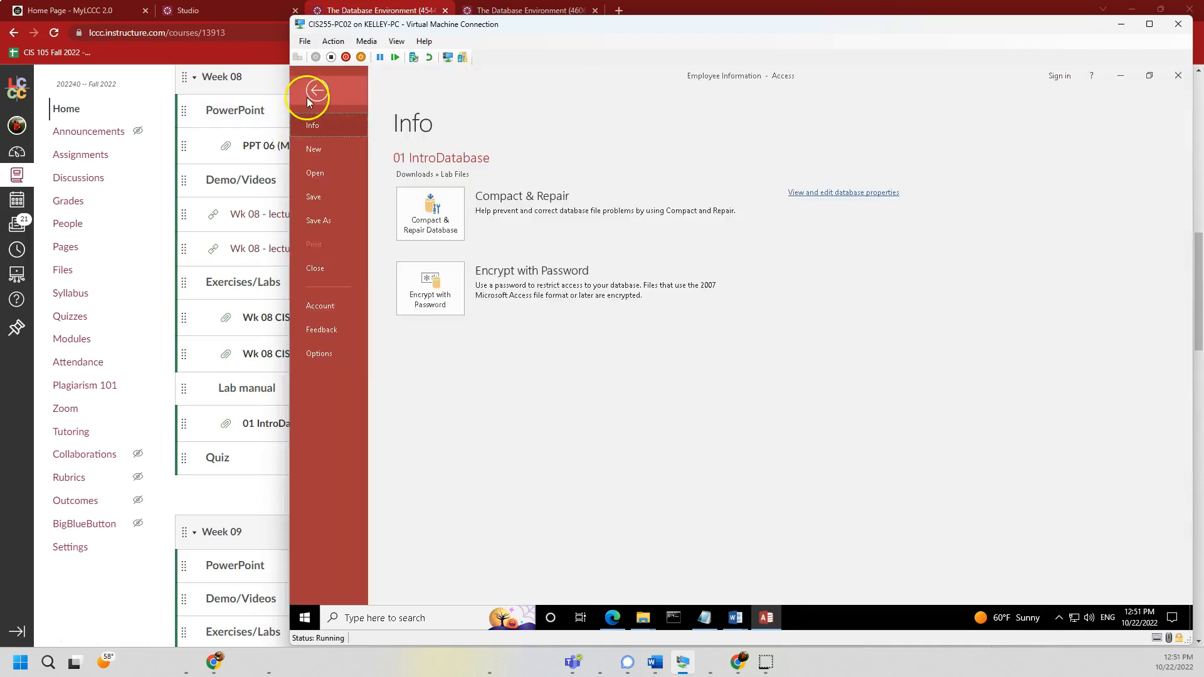
left_click(321, 351)
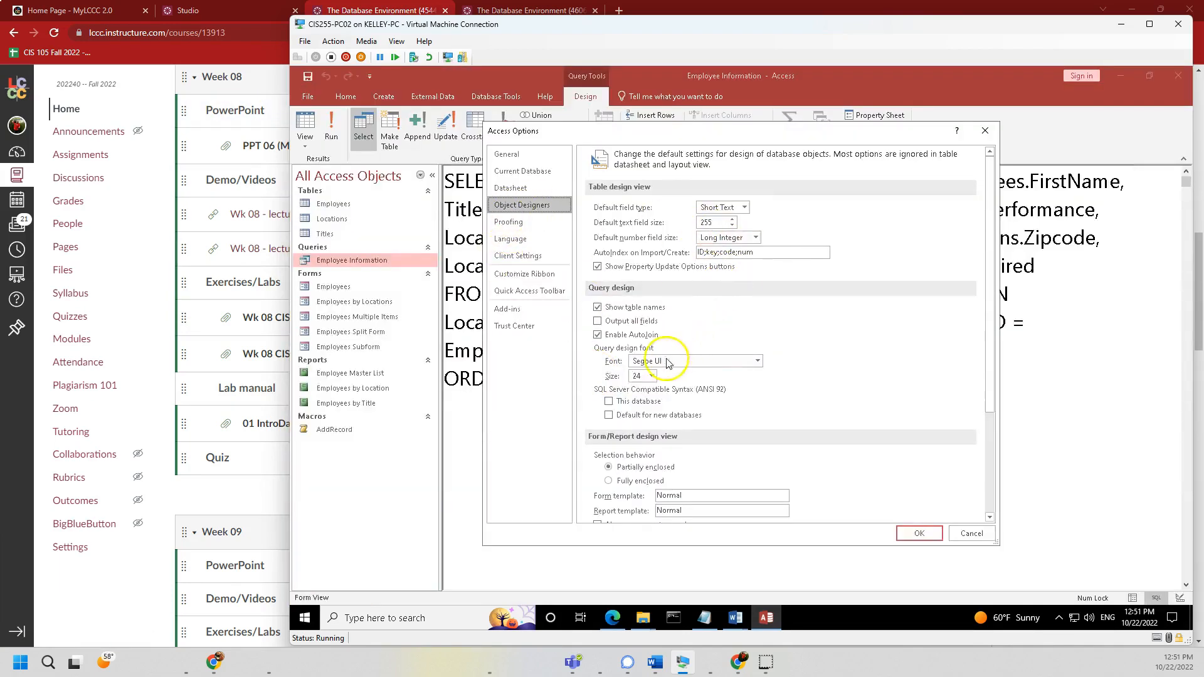
left_click(673, 364)
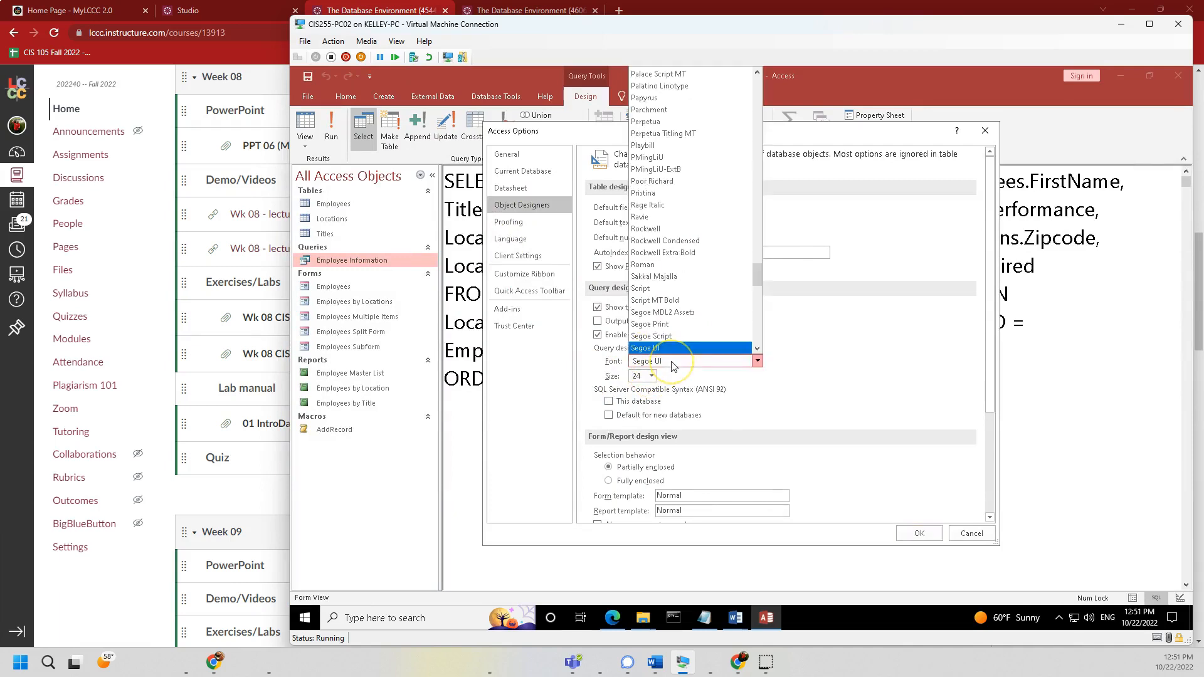
type("calib")
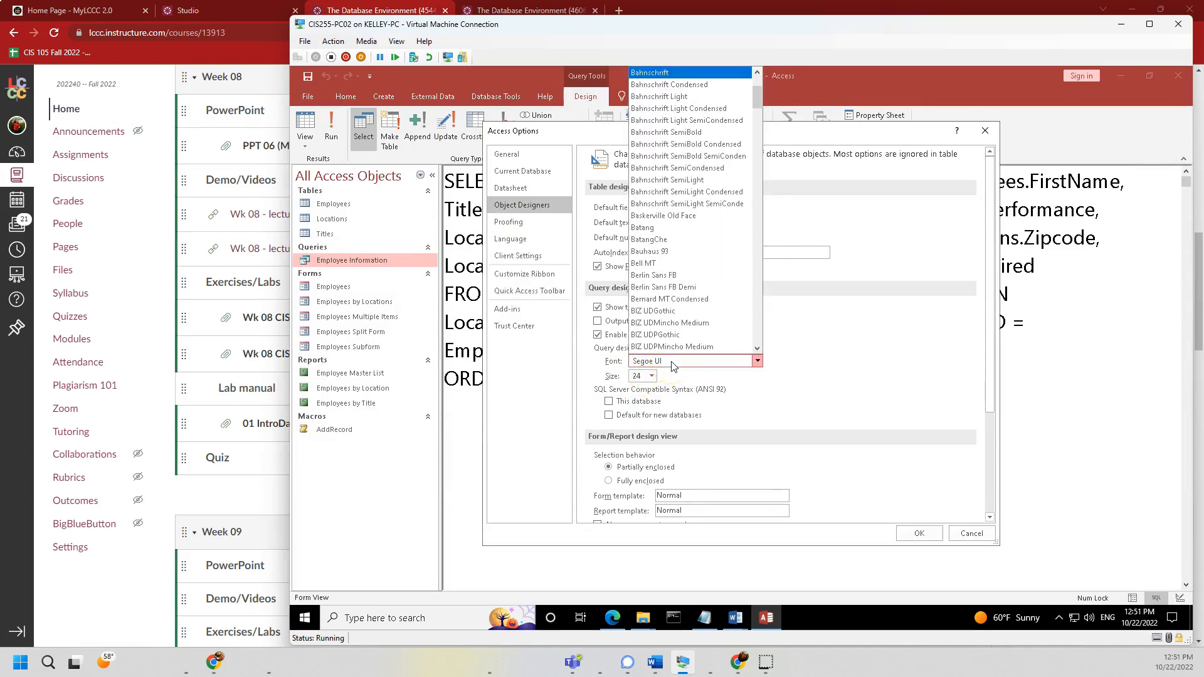
type("v")
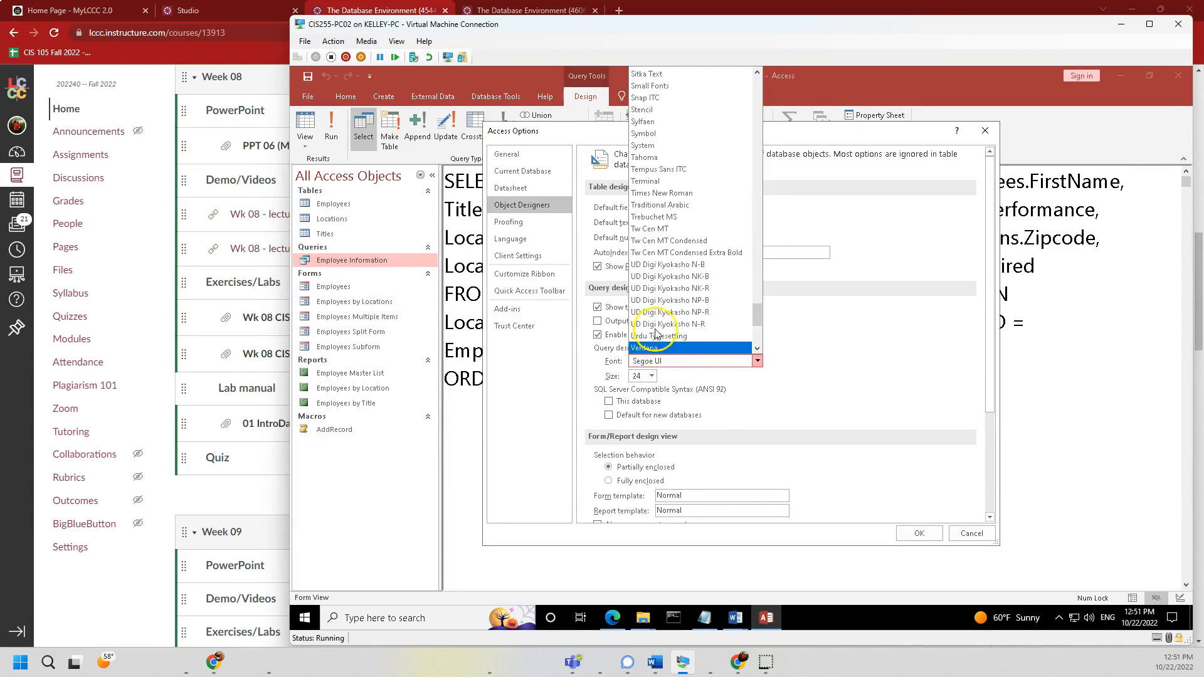
type("c")
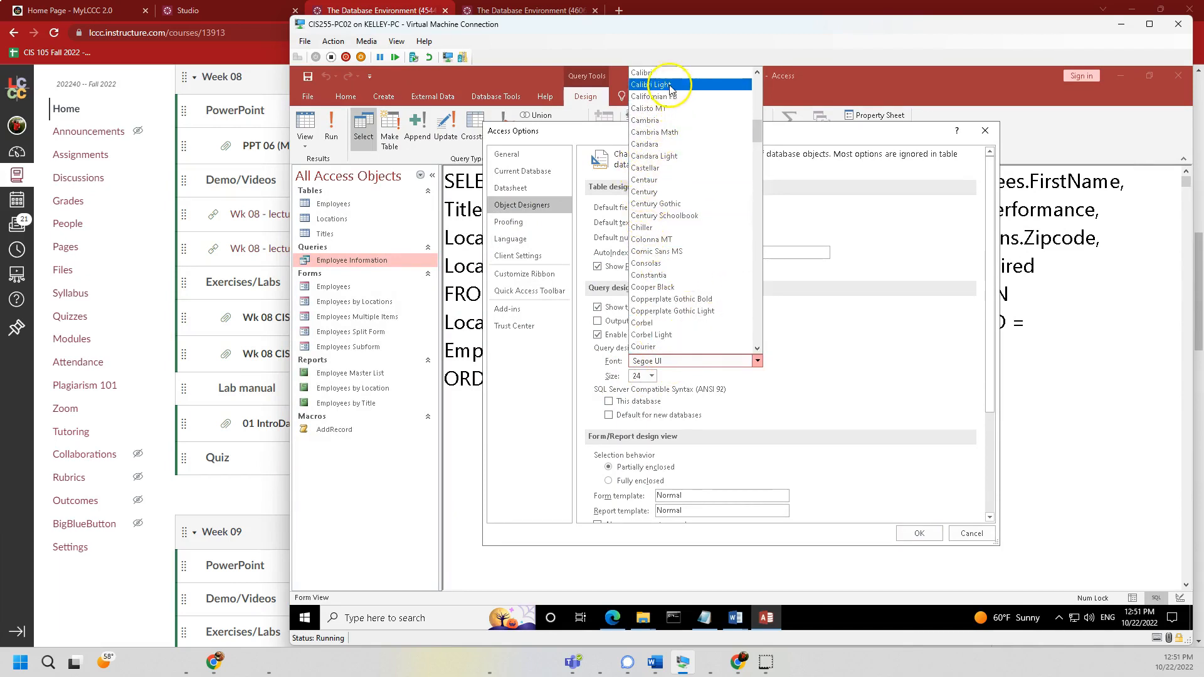
left_click(646, 73)
left_click(651, 376)
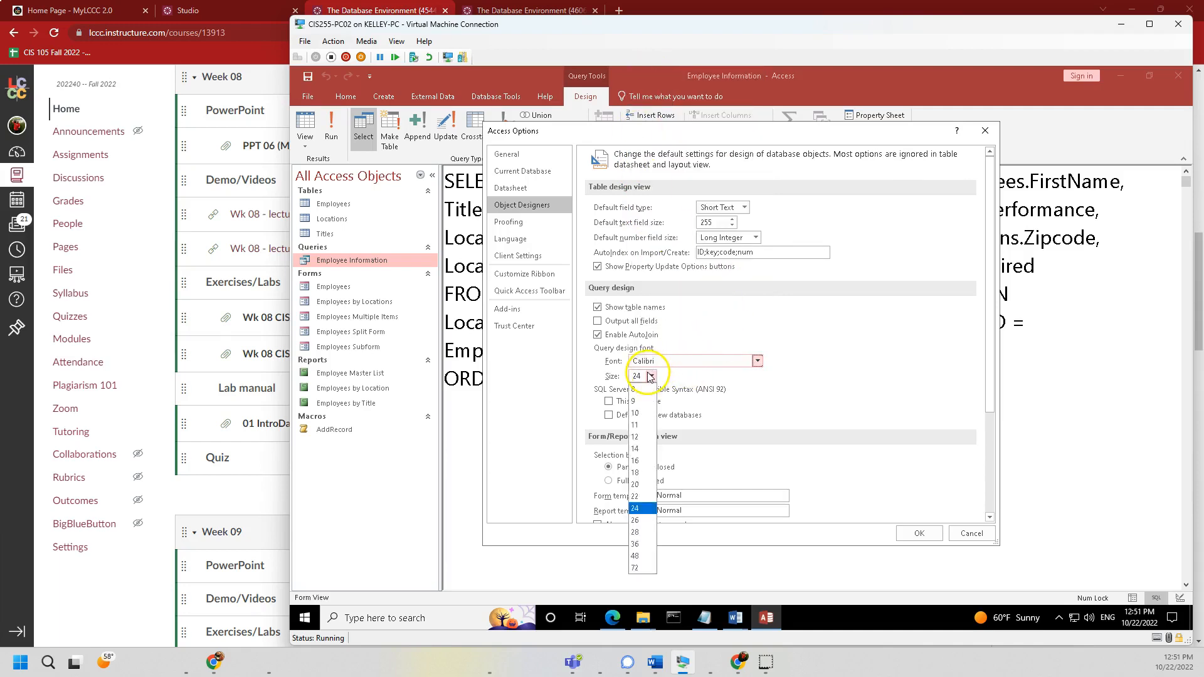
left_click(640, 449)
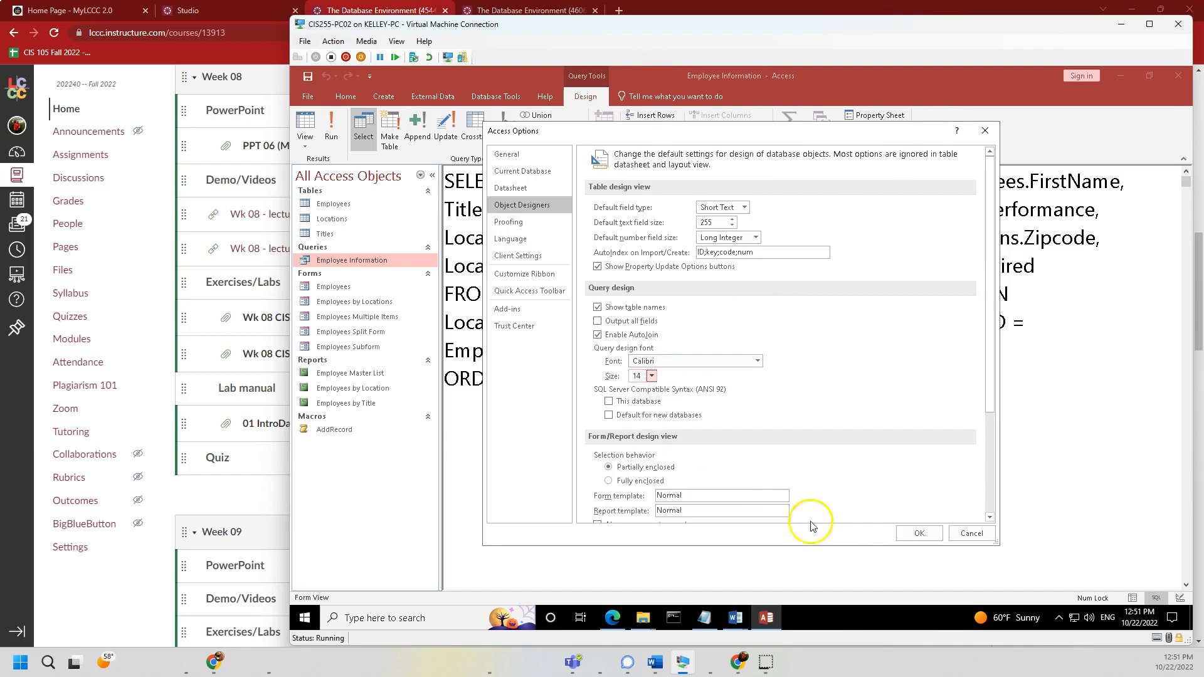
left_click(919, 533)
left_click(1178, 96)
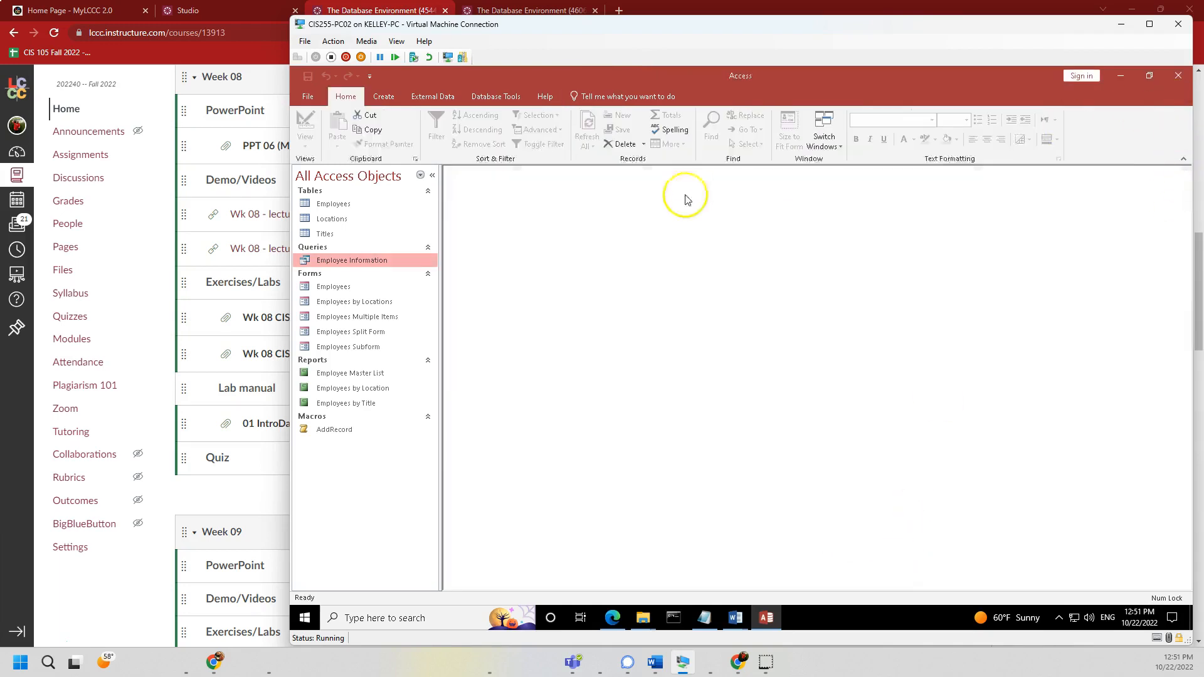
double_click(331, 261)
left_click(304, 144)
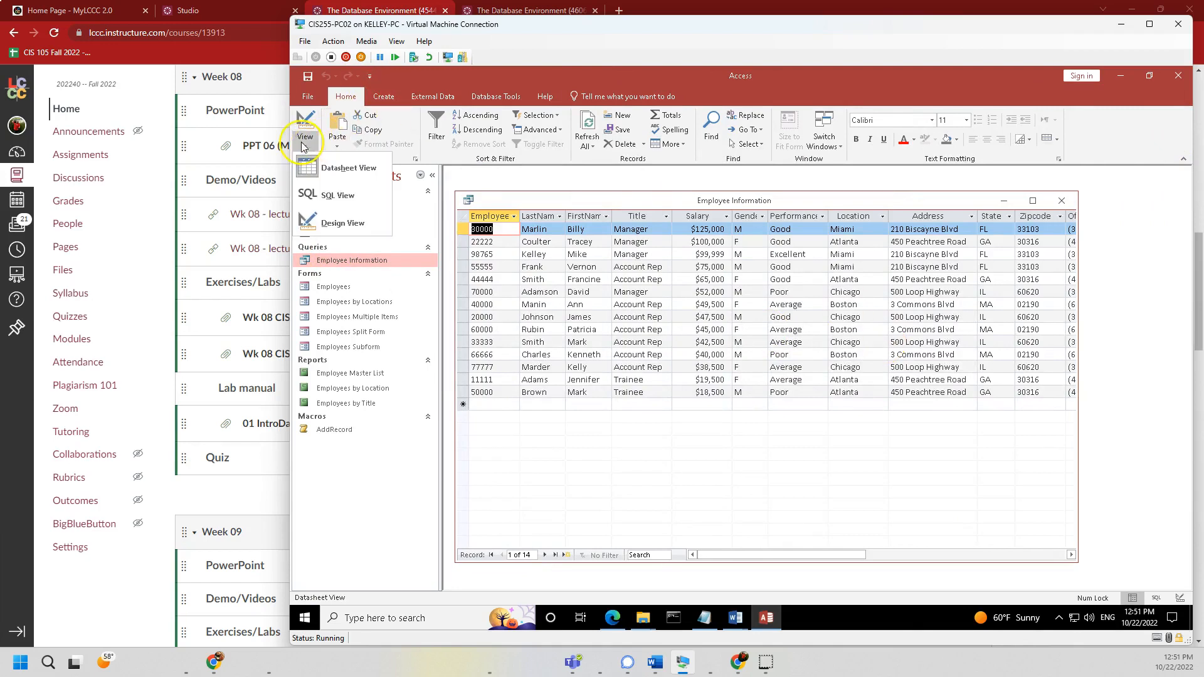
left_click(325, 196)
left_click_drag(809, 280, 762, 310)
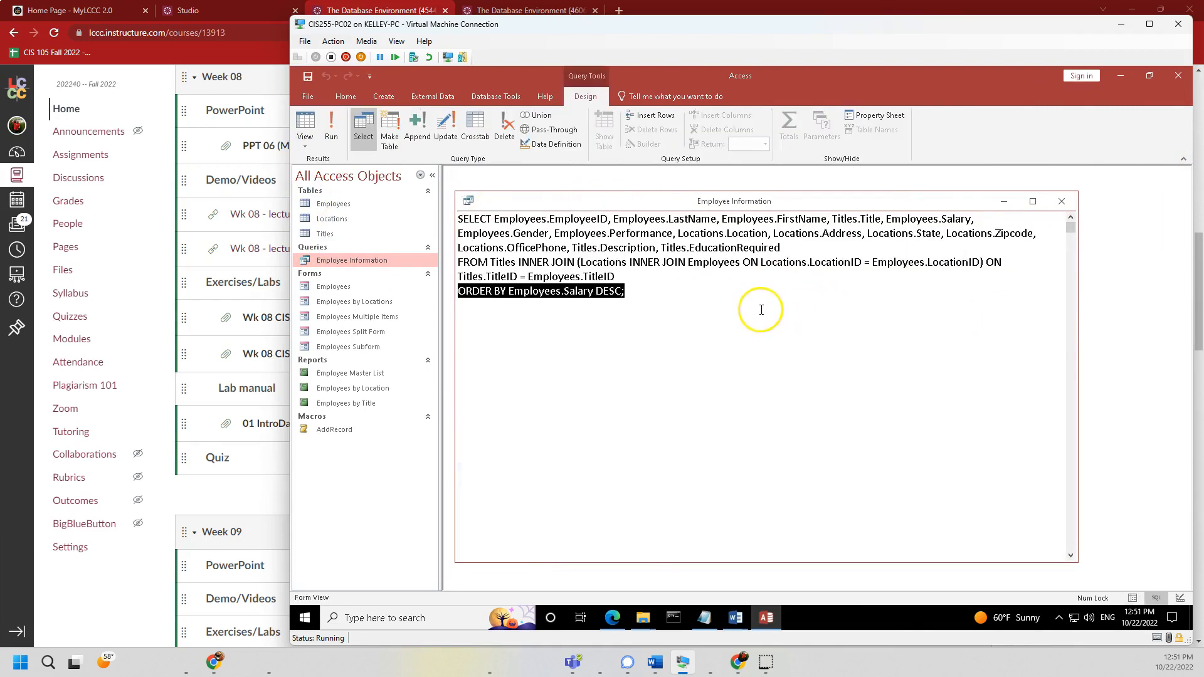
key("ctrl+a")
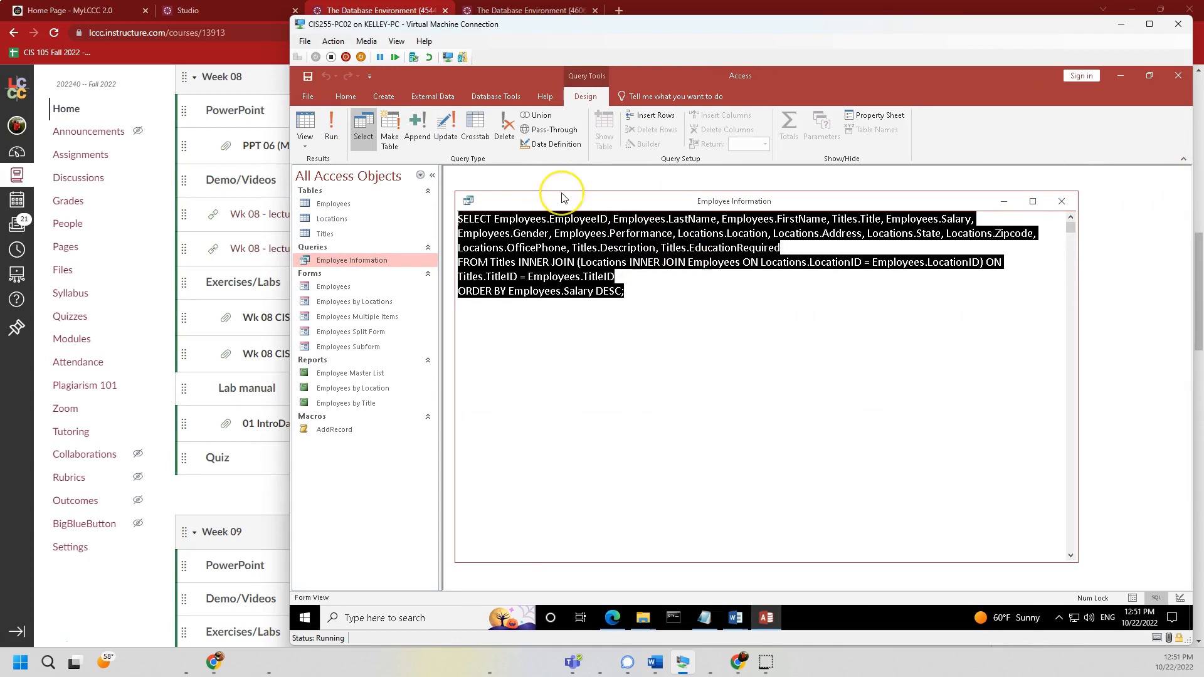
key("Right")
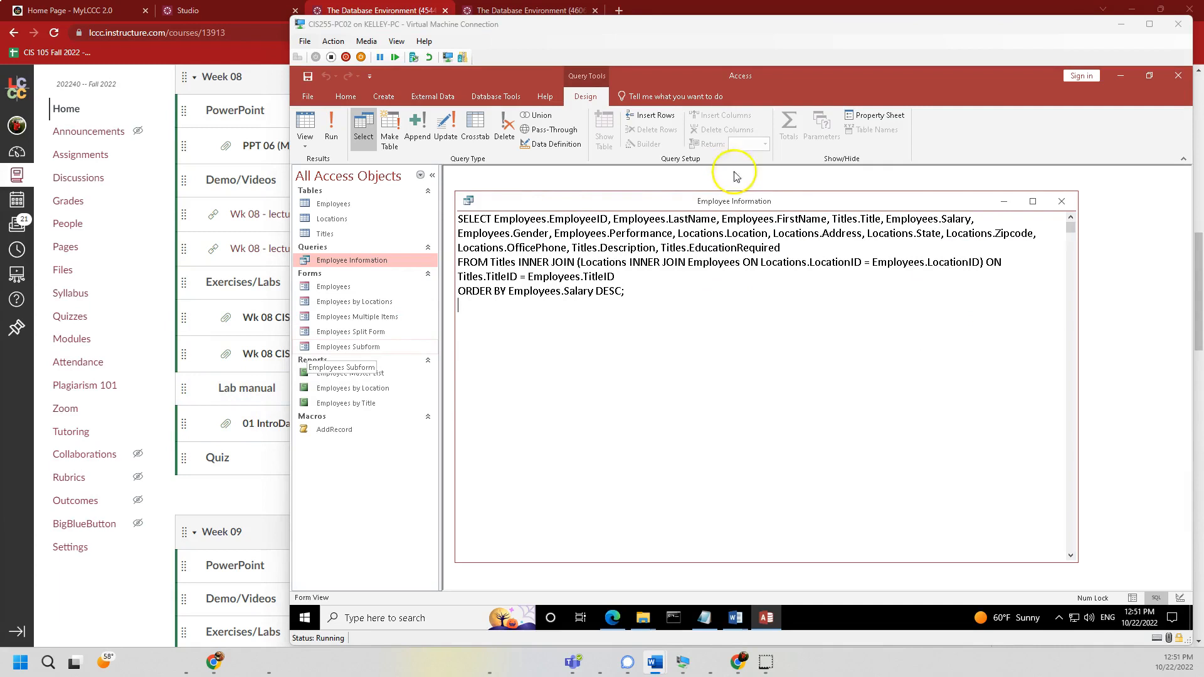
left_click(1062, 203)
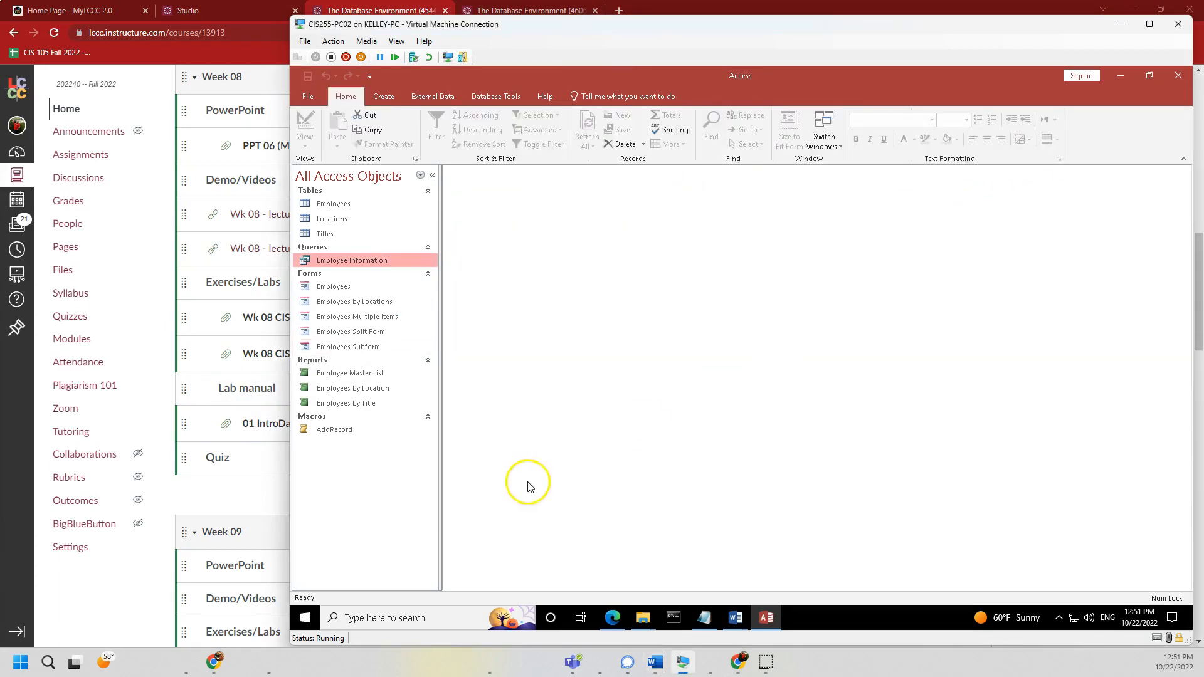
- Open the Employee Information query datasheet, select the LastName column and maximize the window
double_click(349, 261)
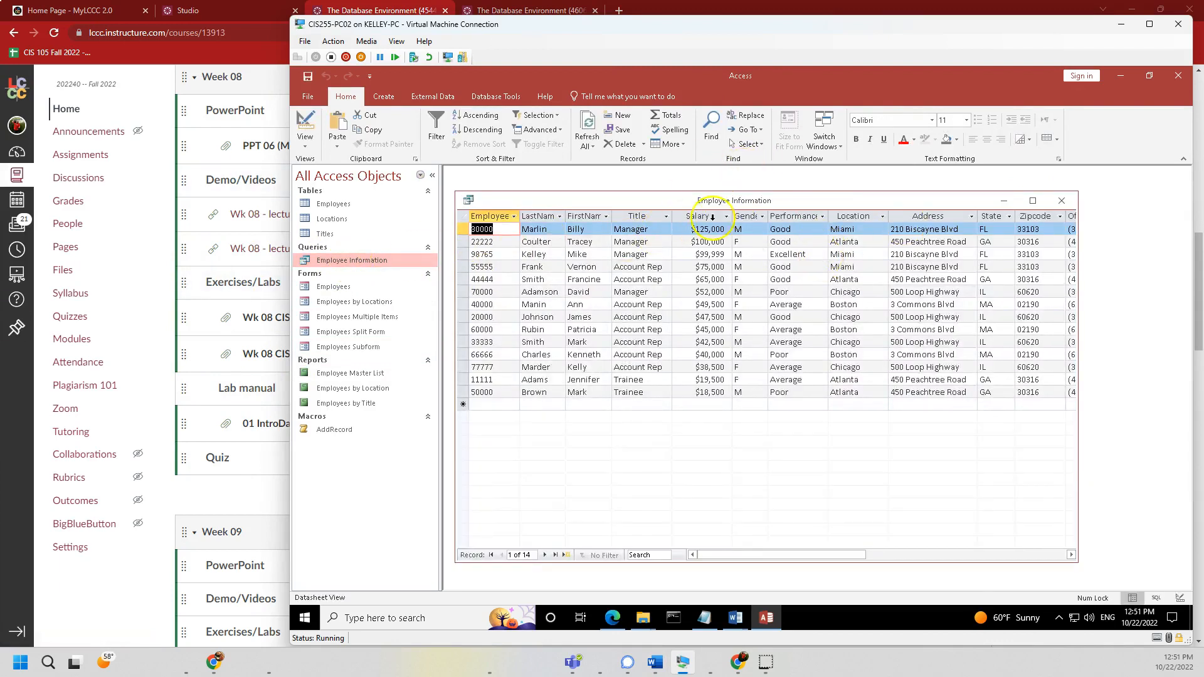
left_click(533, 216)
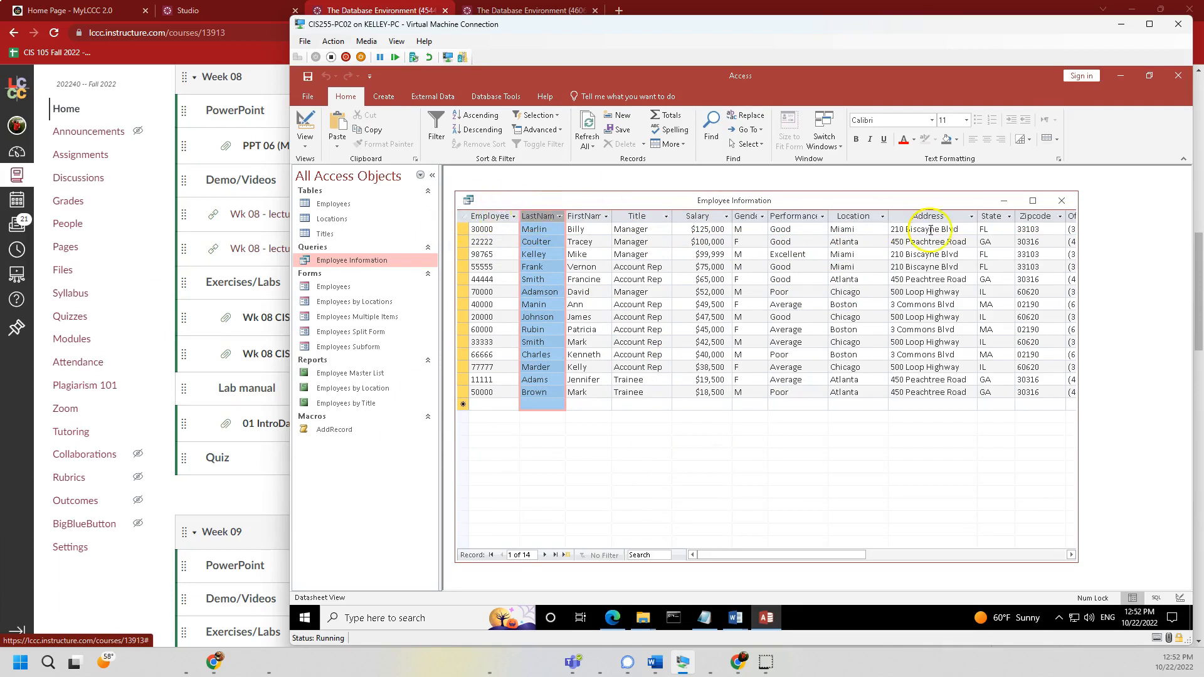
left_click(1033, 200)
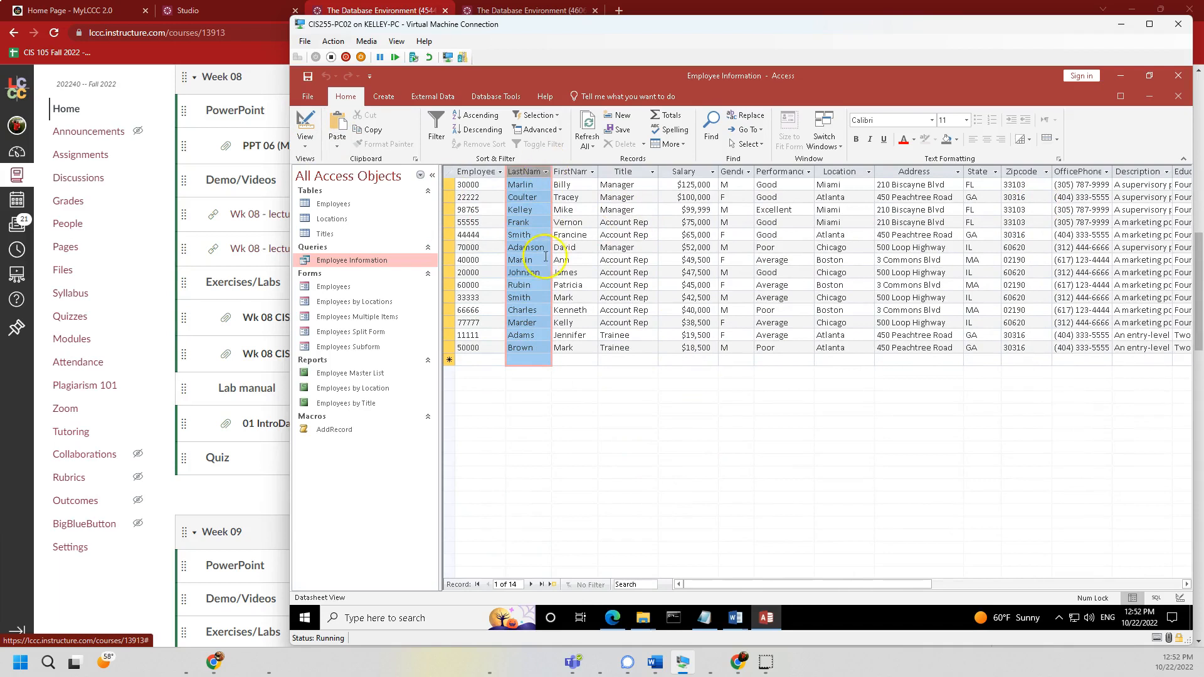
left_click(305, 142)
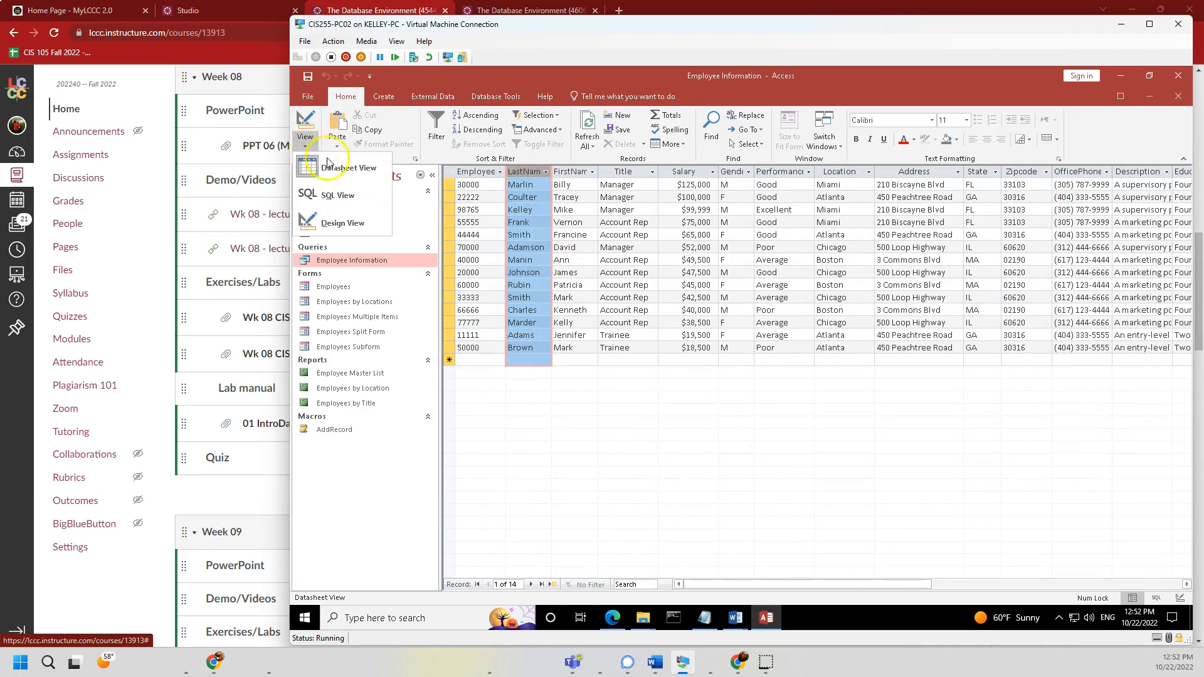
- Switch the query to Design View and highlight the EmployeeID table and field entries
left_click(339, 223)
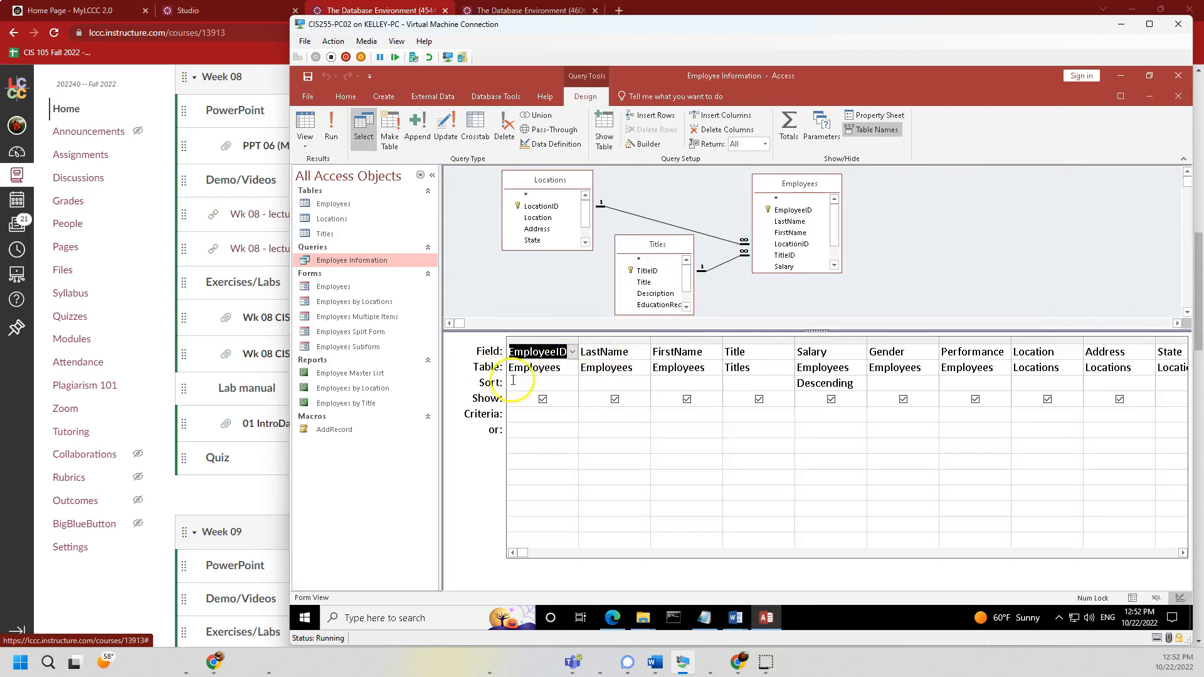
left_click_drag(523, 368, 560, 367)
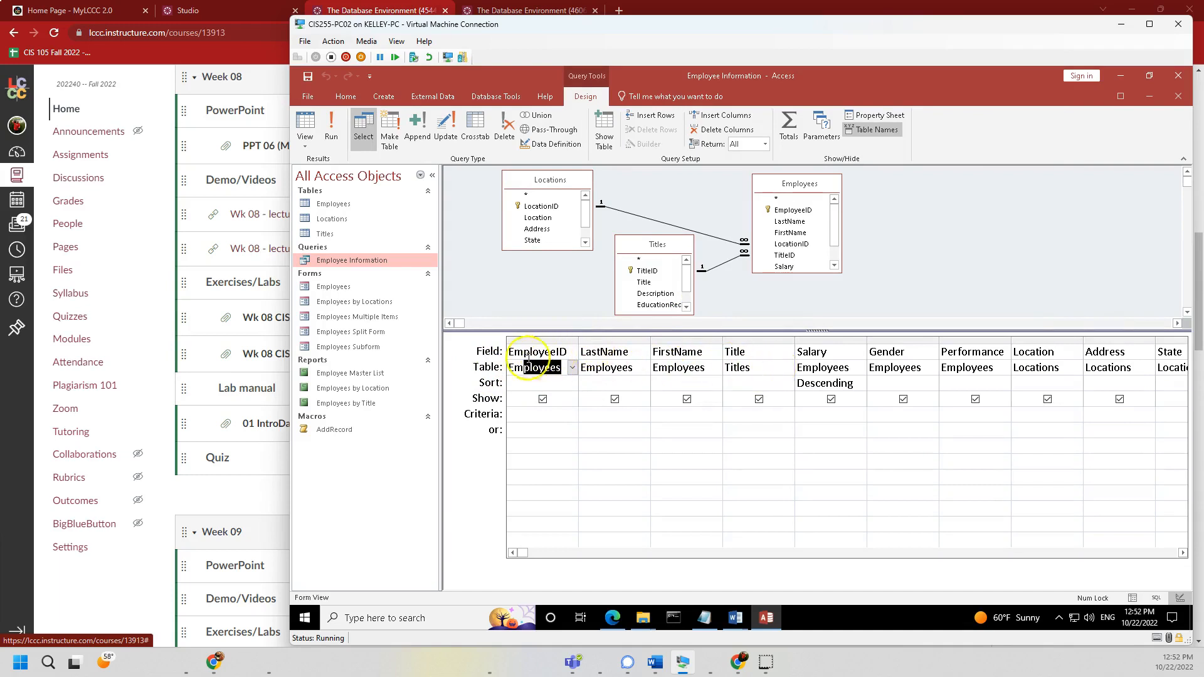
left_click_drag(524, 351, 567, 352)
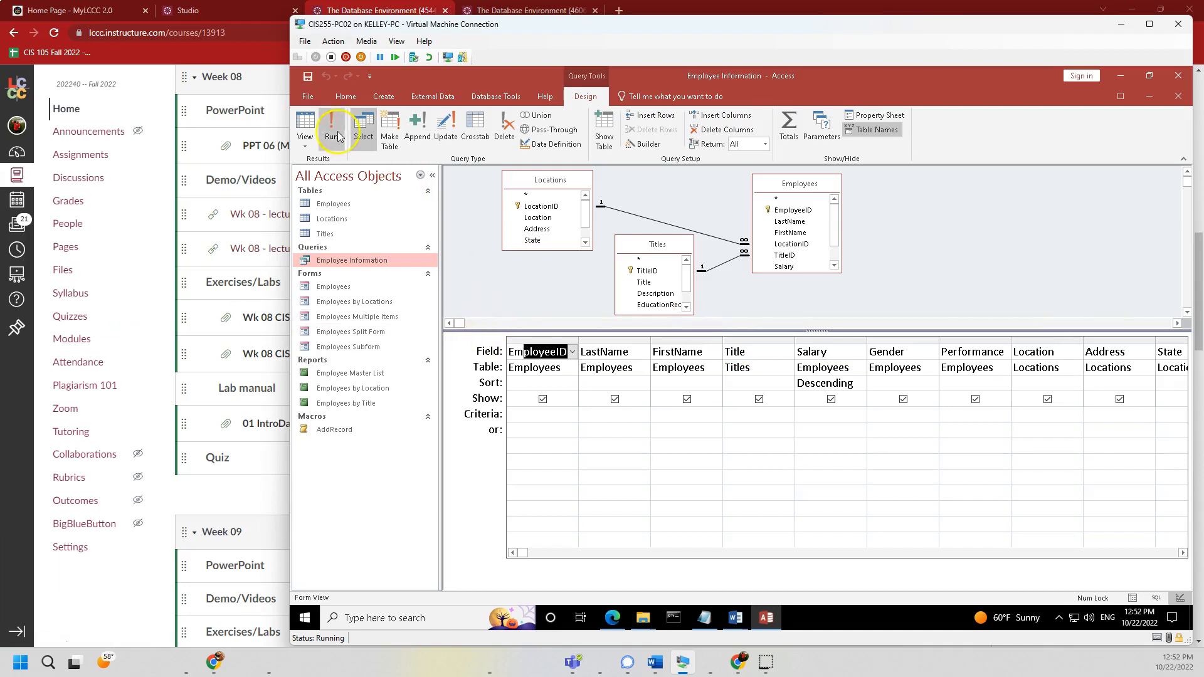
- Switch to SQL view, highlight the FROM Titles INNER JOIN clause, then close the query
left_click(305, 147)
left_click(321, 197)
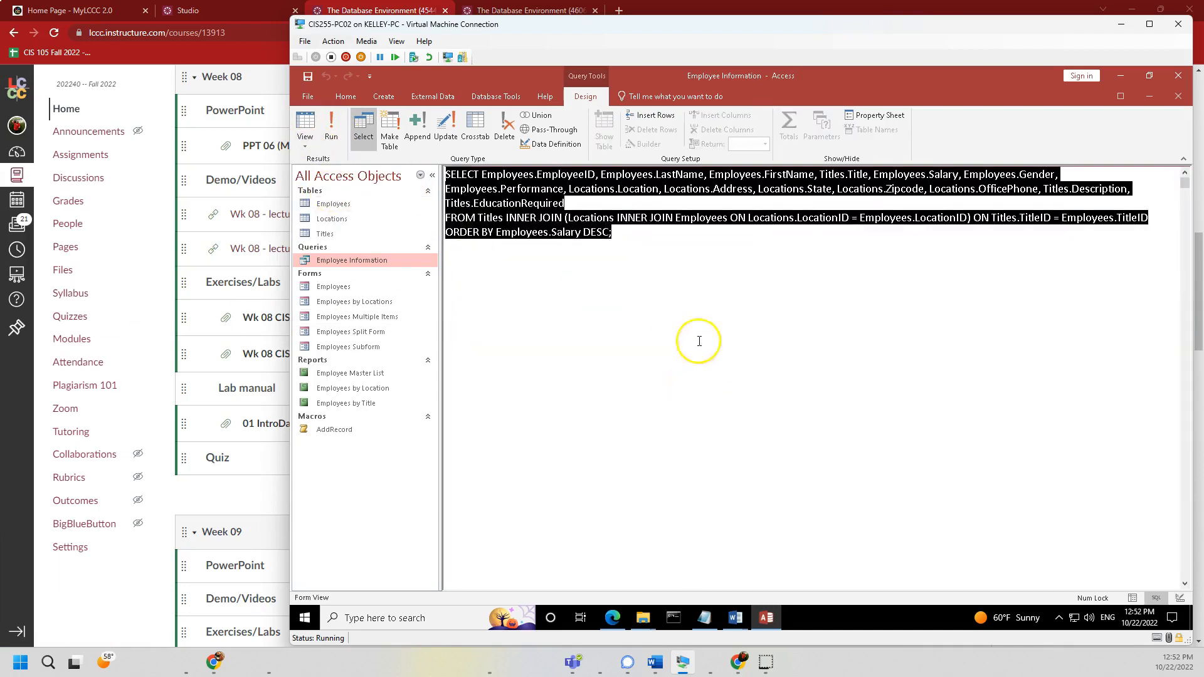
left_click_drag(562, 220, 973, 220)
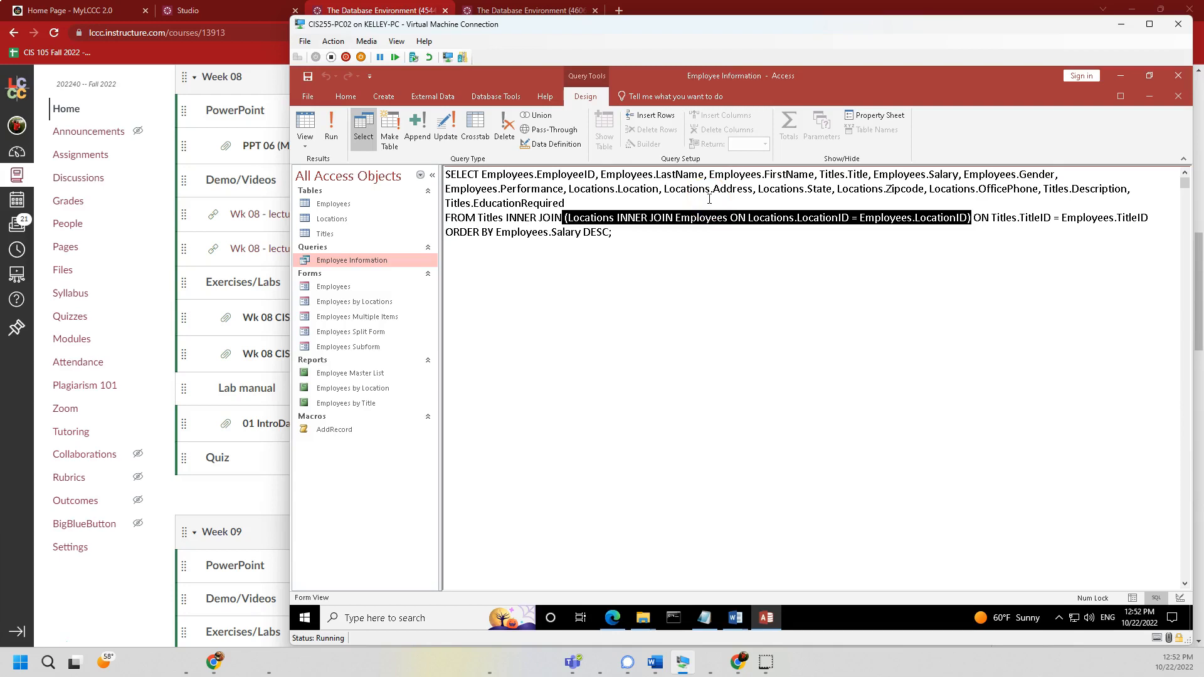
key("alt+Tab")
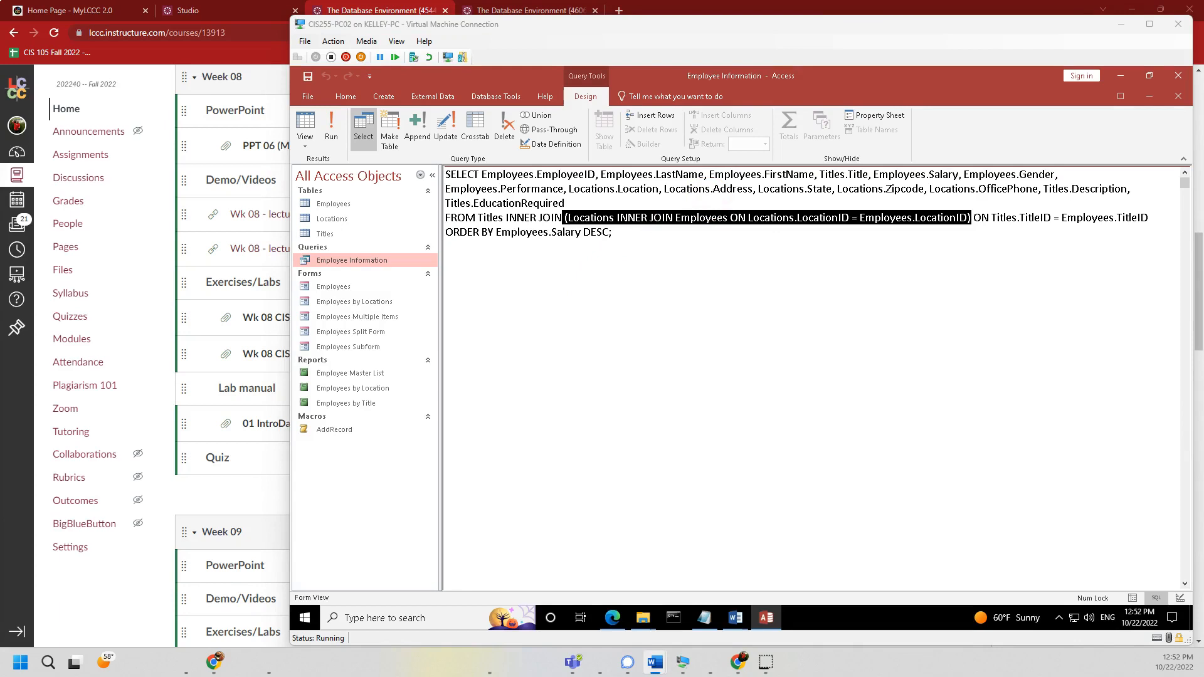
left_click(305, 145)
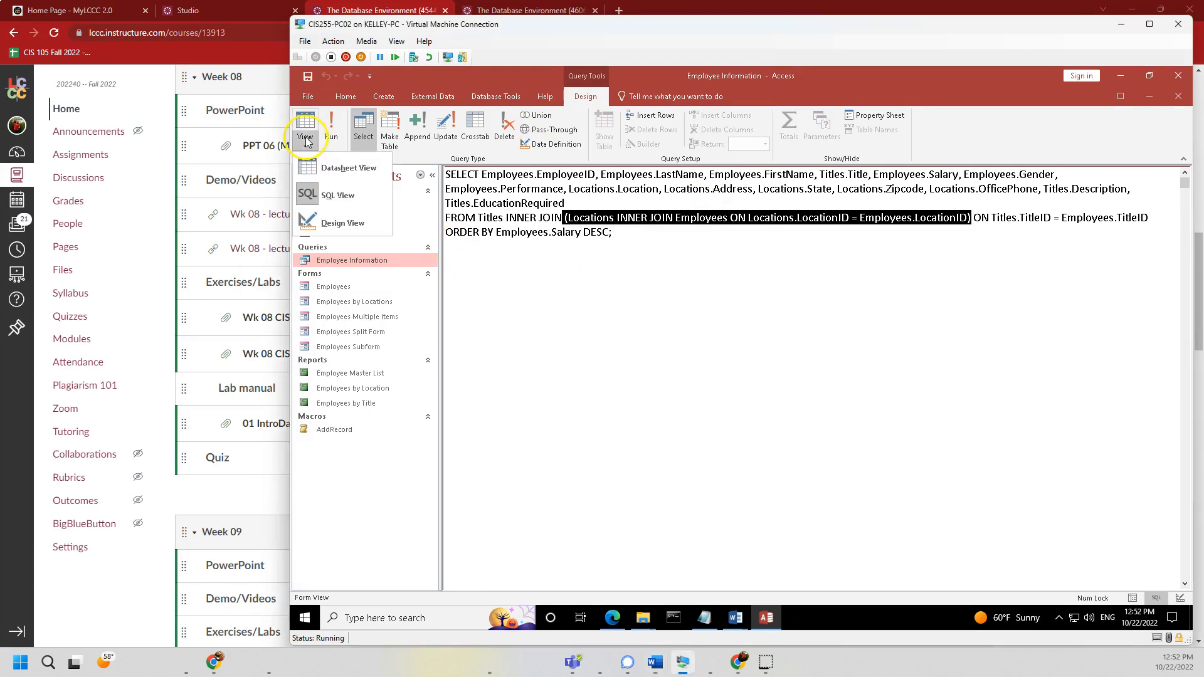
left_click(671, 313)
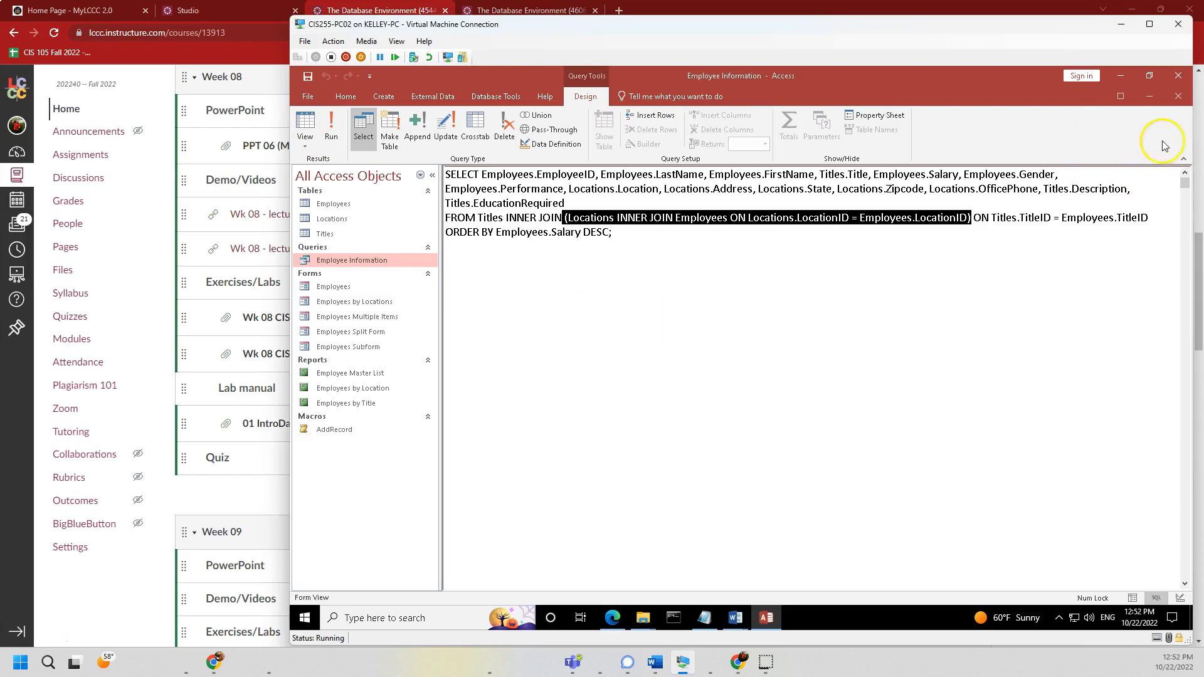
left_click(1180, 99)
- Open the Employees table in Design View, then bring the Word lab document to the front
double_click(333, 204)
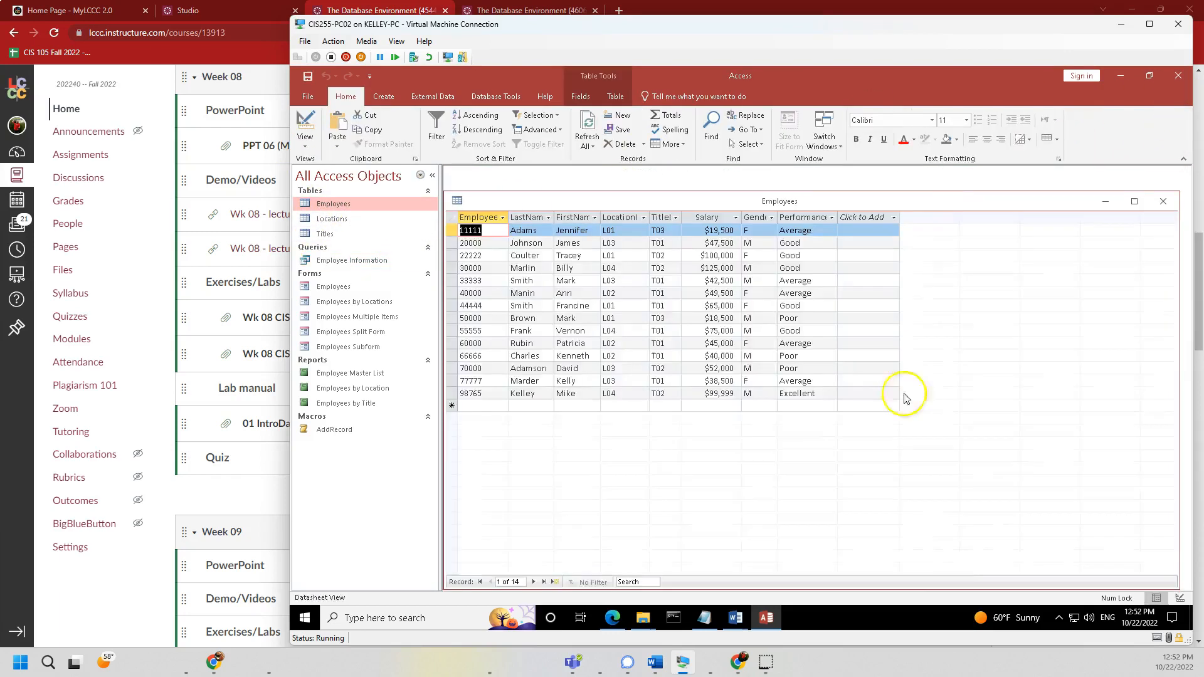
left_click(307, 146)
left_click(333, 195)
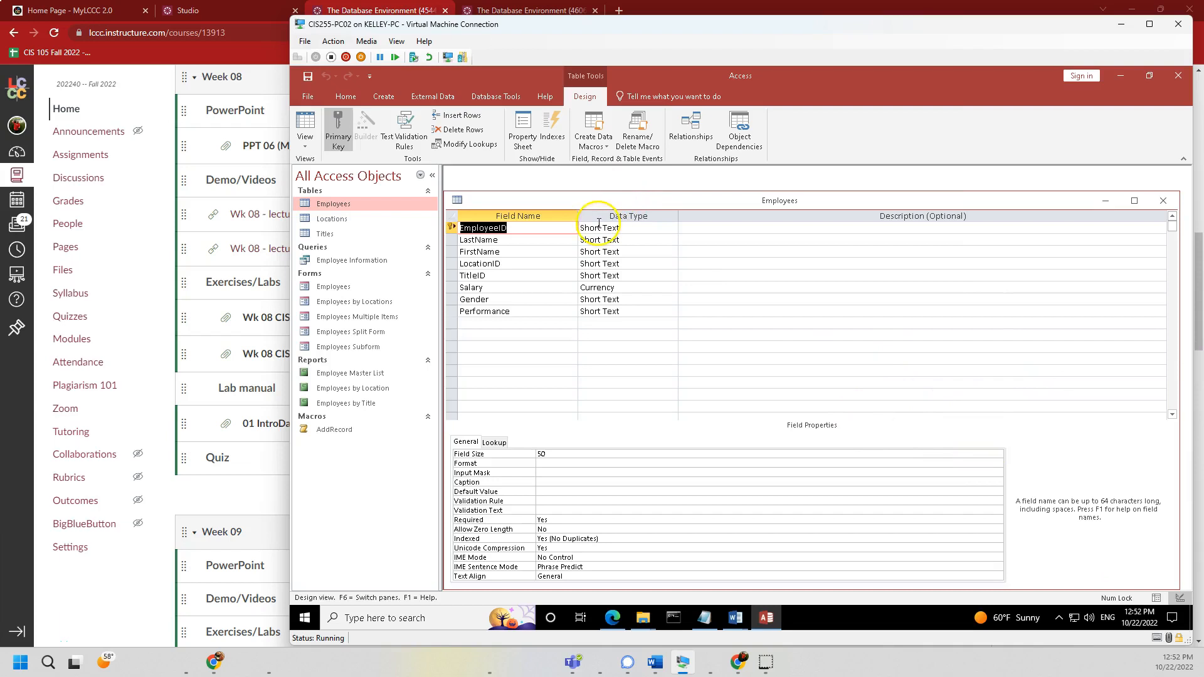
left_click(560, 230)
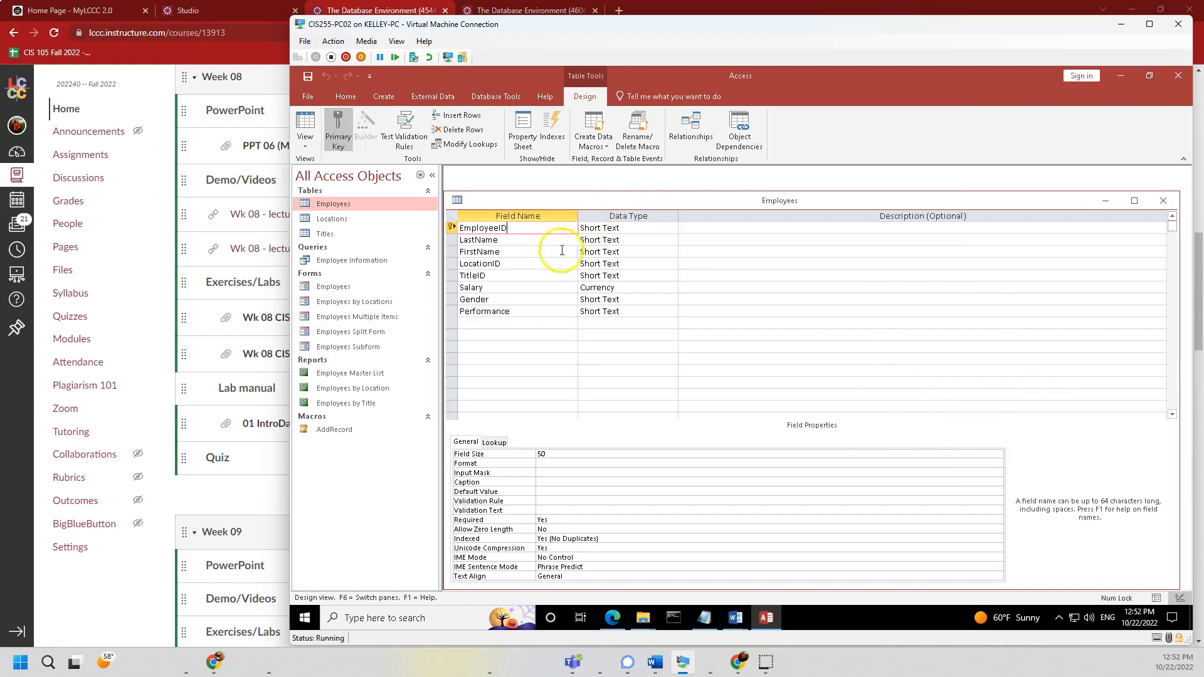
mouse_move(736, 618)
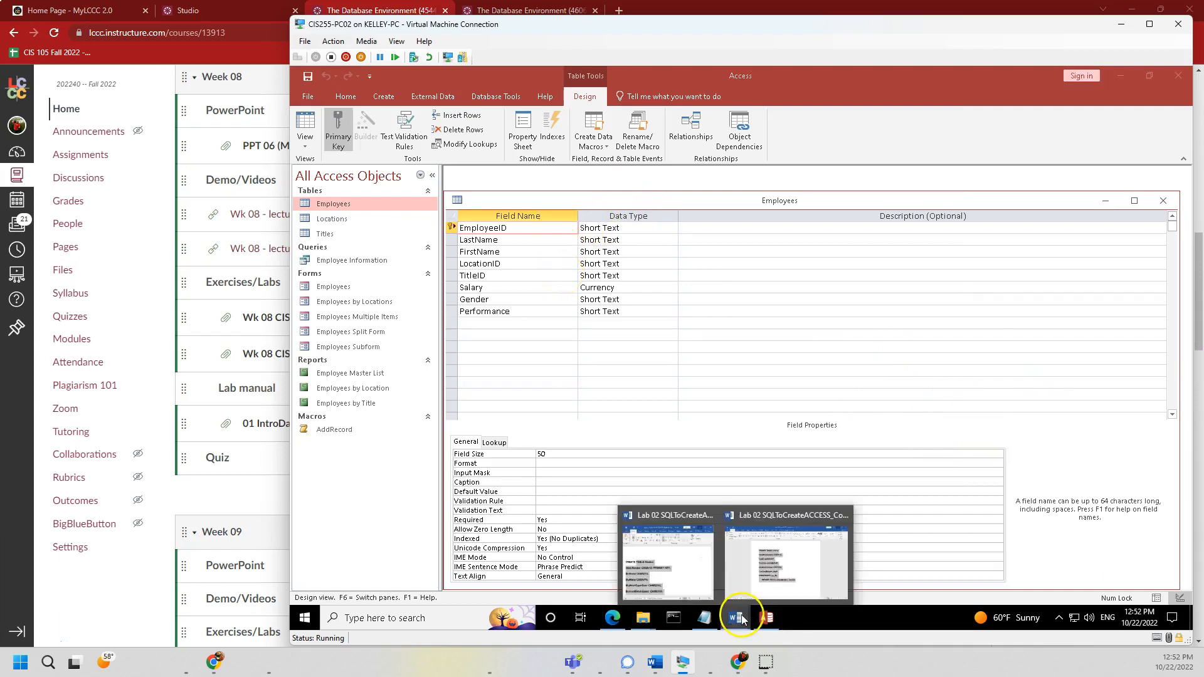
left_click(802, 561)
- Highlight Course, the first field name and CHAR type in the CREATE TABLE statement, then minimize Word
left_click(696, 314)
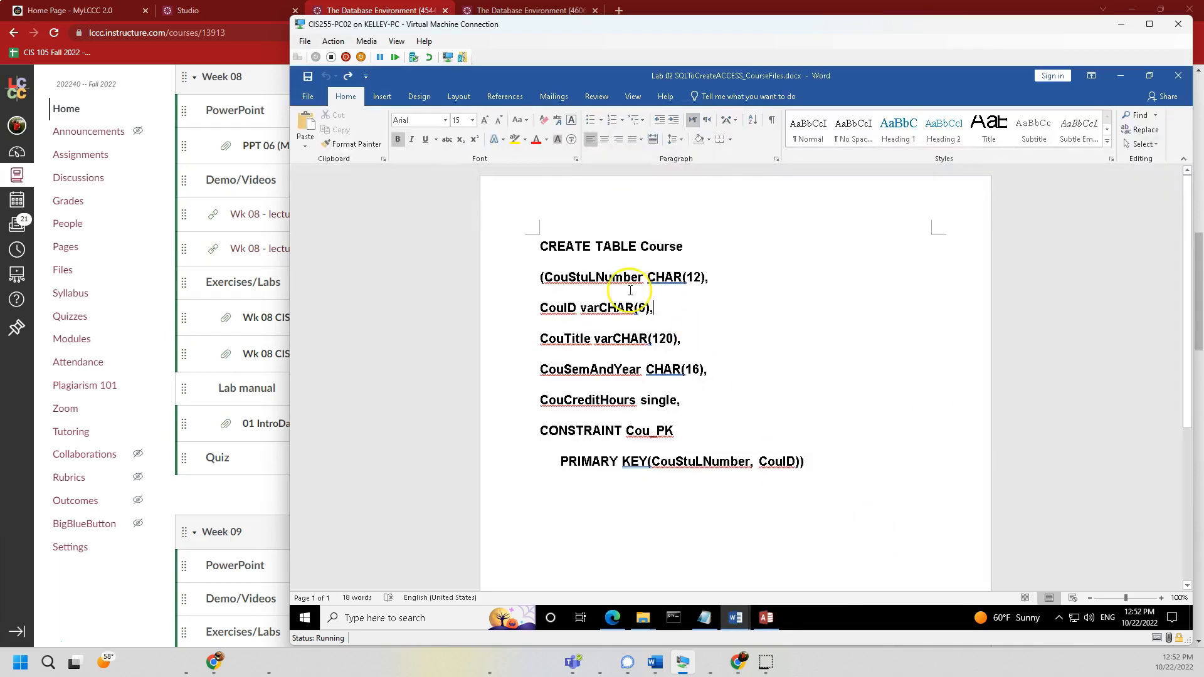
double_click(648, 243)
left_click_drag(560, 277, 646, 278)
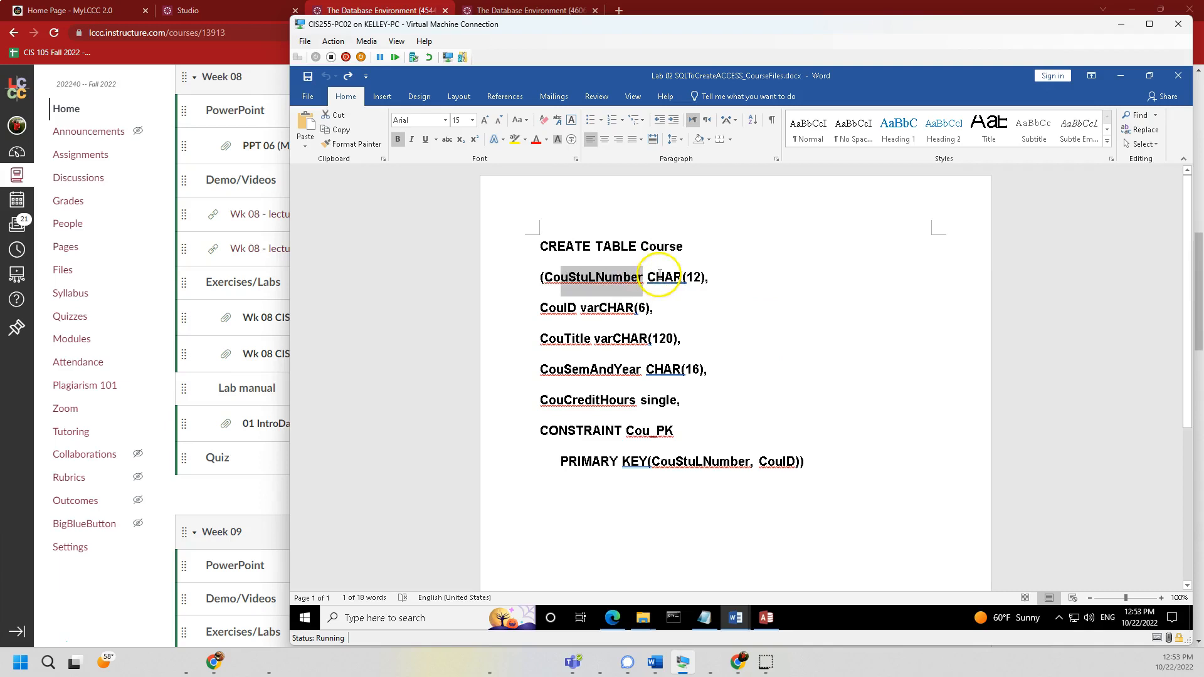
double_click(661, 276)
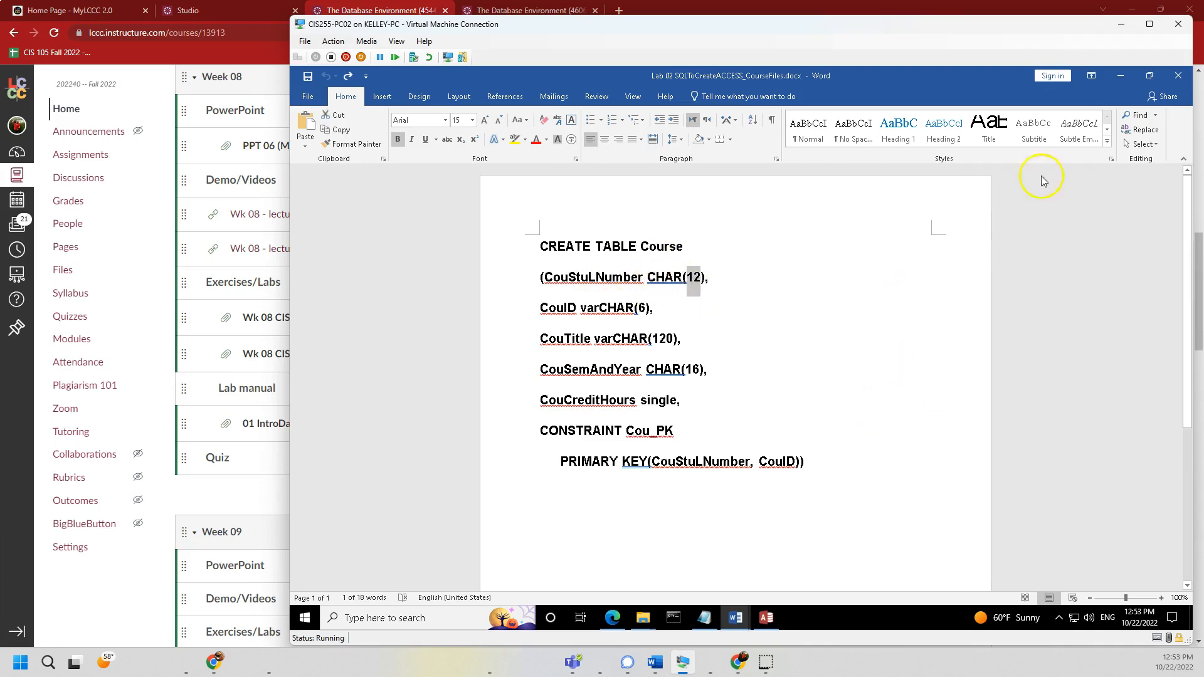
left_click(1121, 76)
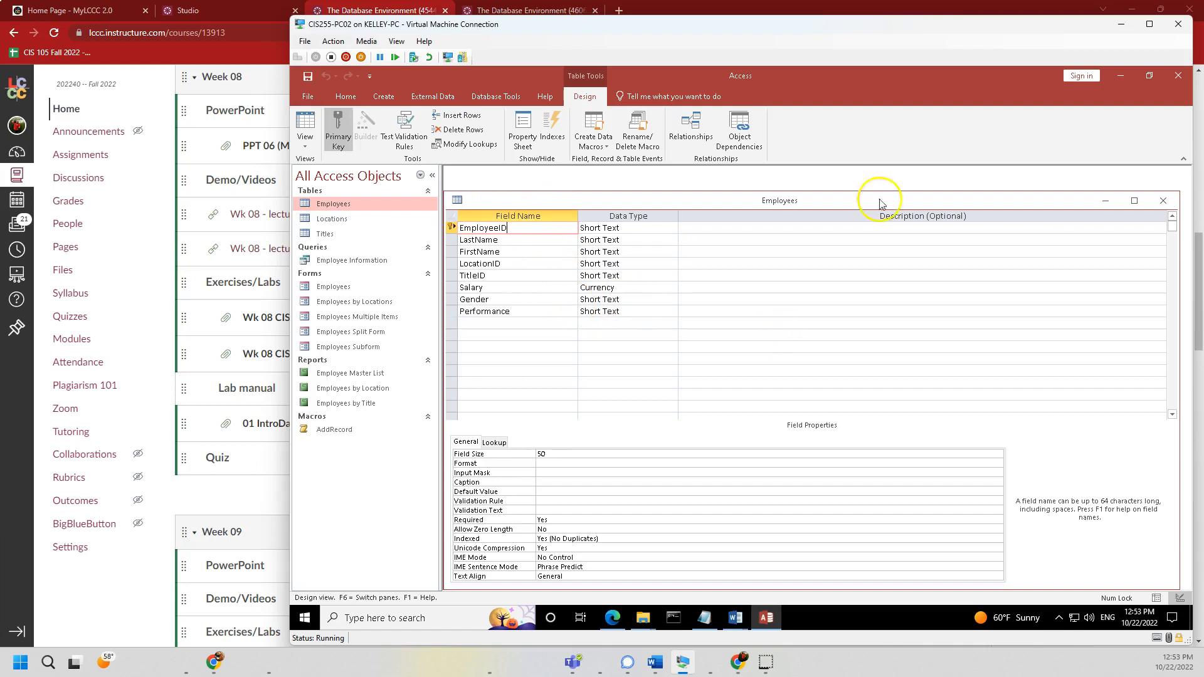
- In the maximized design window, add a DeleteMe field below Performance with the Currency data type
left_click(1135, 201)
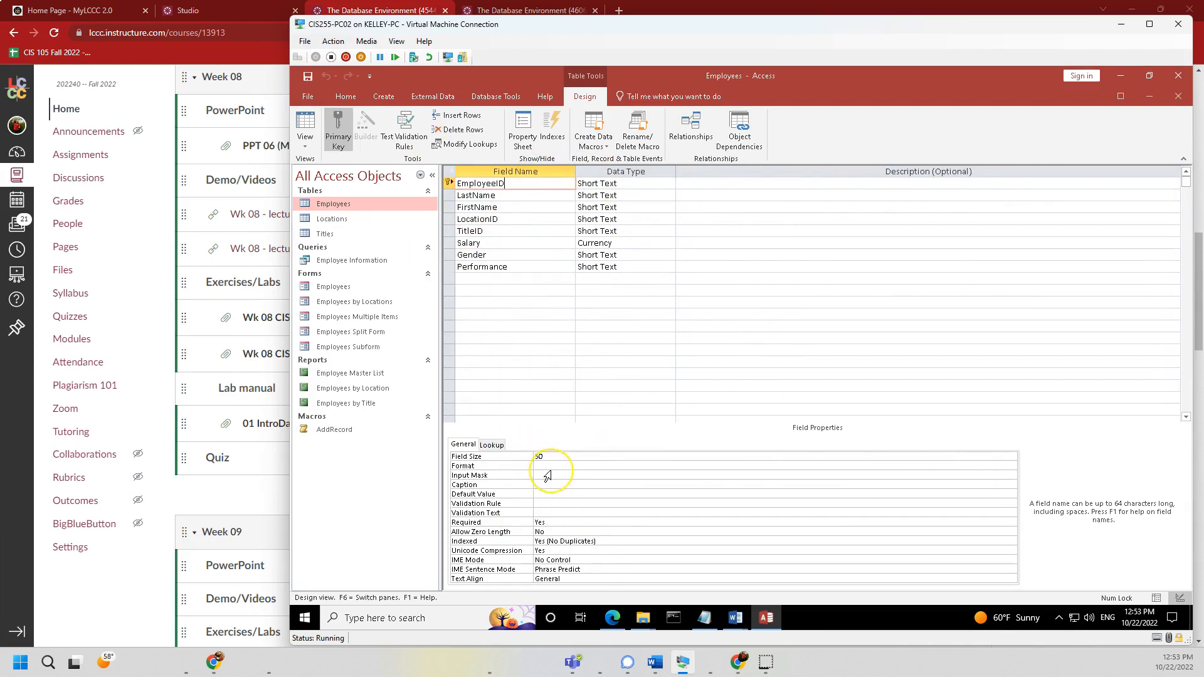
left_click(505, 279)
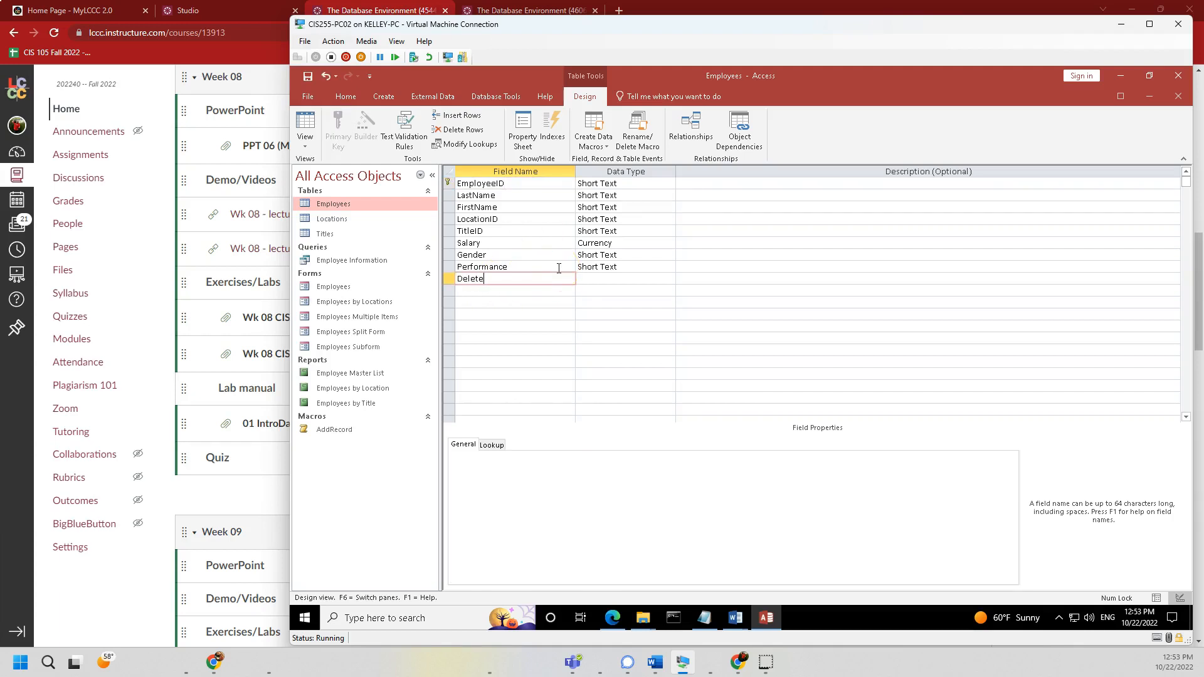
type("DeleteMe")
key("Tab")
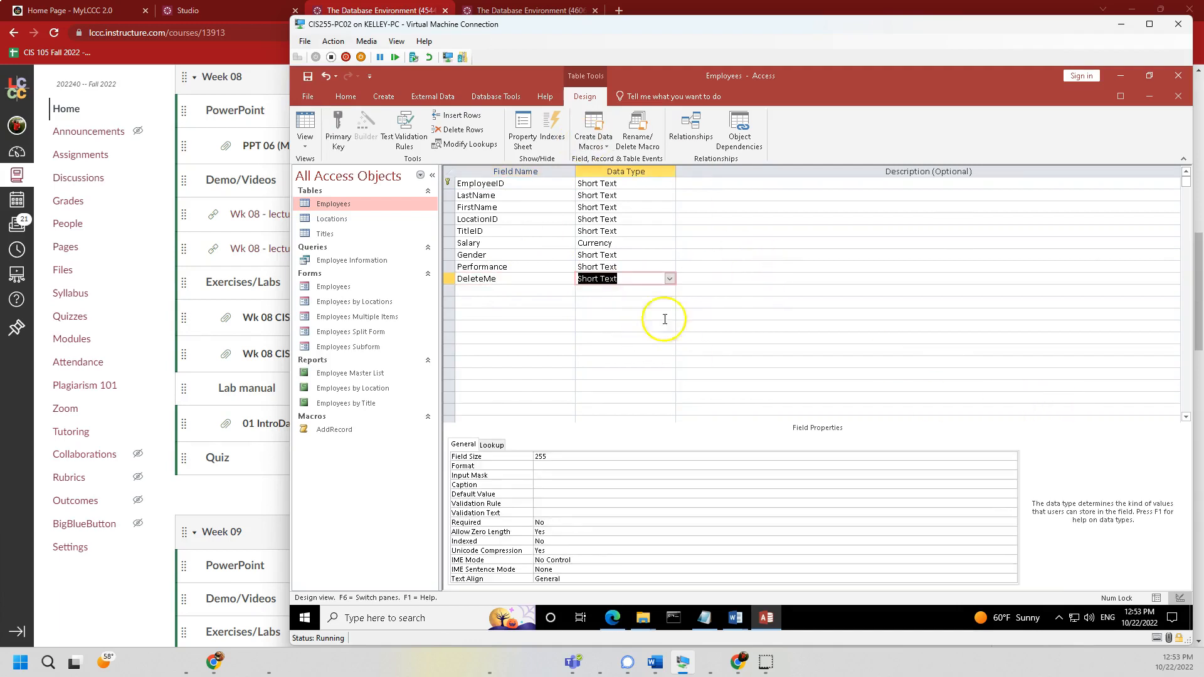
left_click(670, 280)
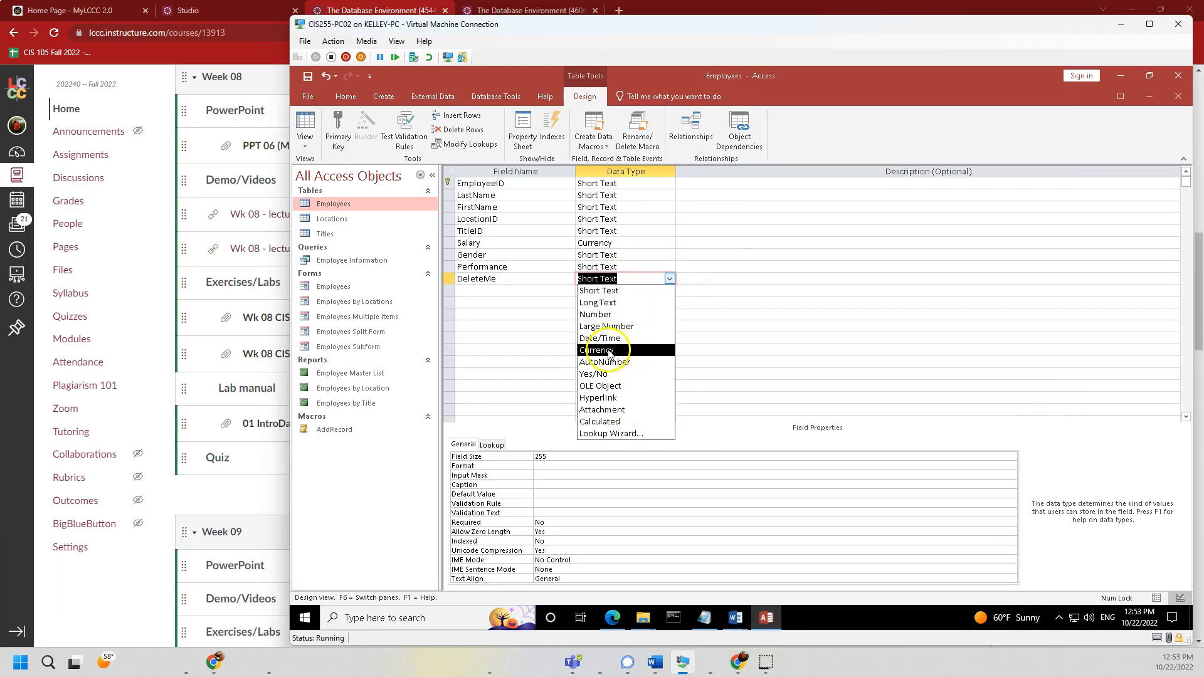
left_click(612, 351)
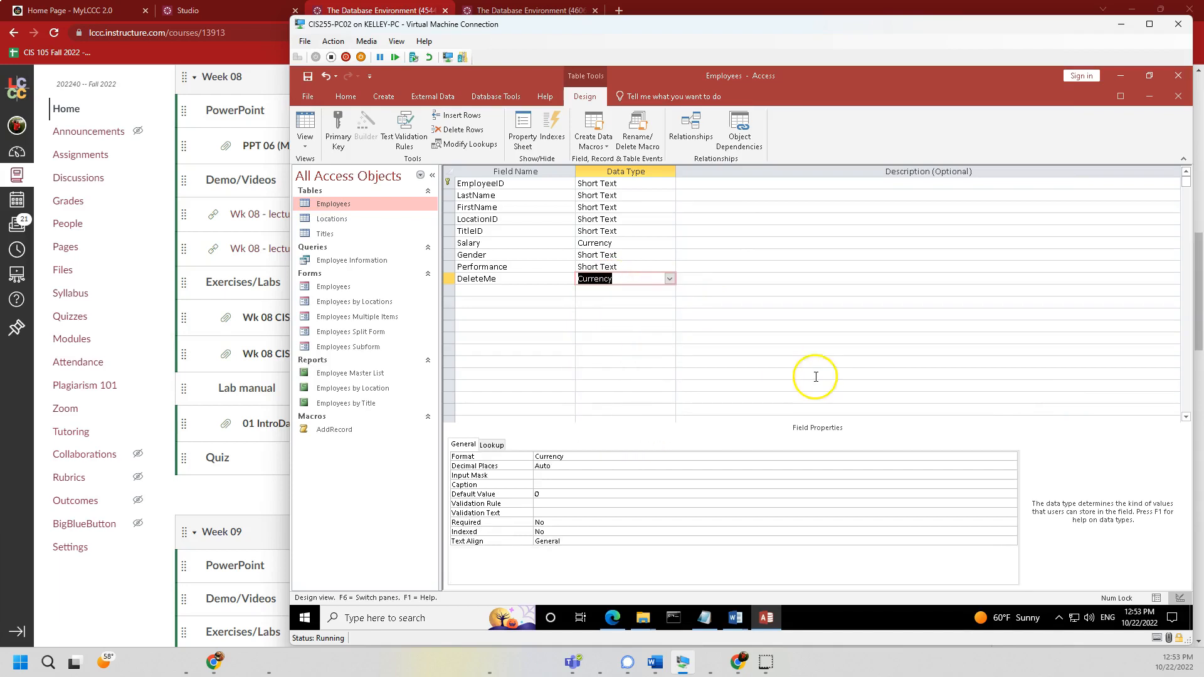
- Set DeleteMe's Decimal Places to 2 and clear its Caption property
left_click(595, 466)
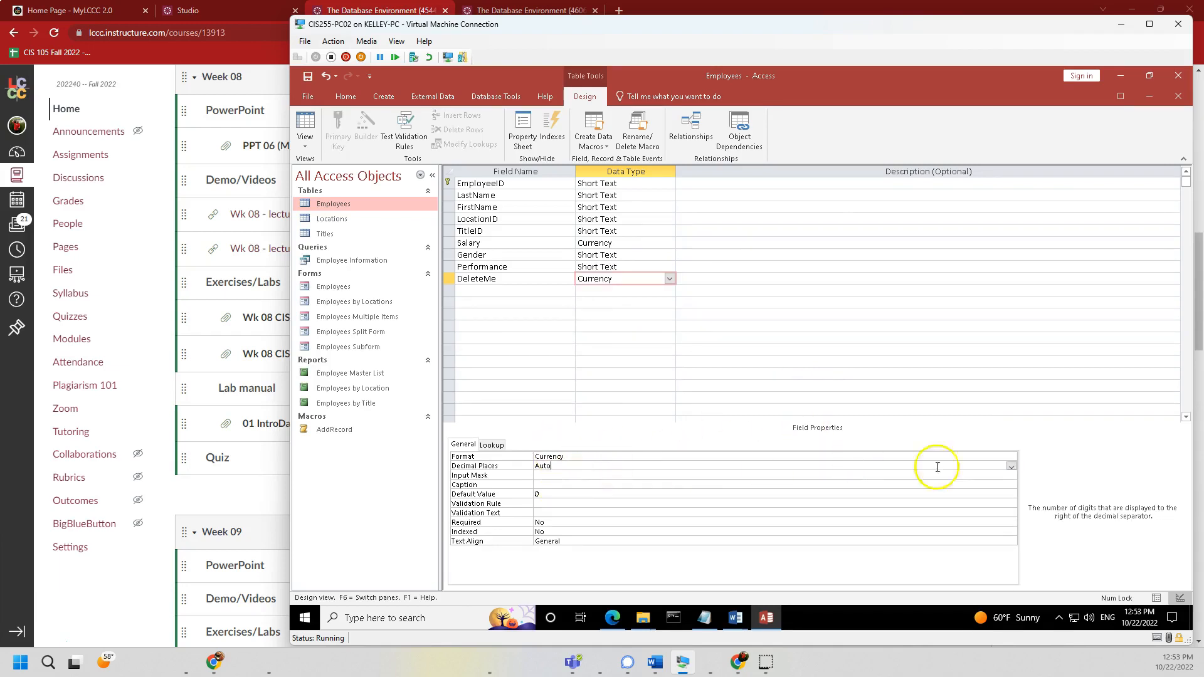
left_click(1011, 467)
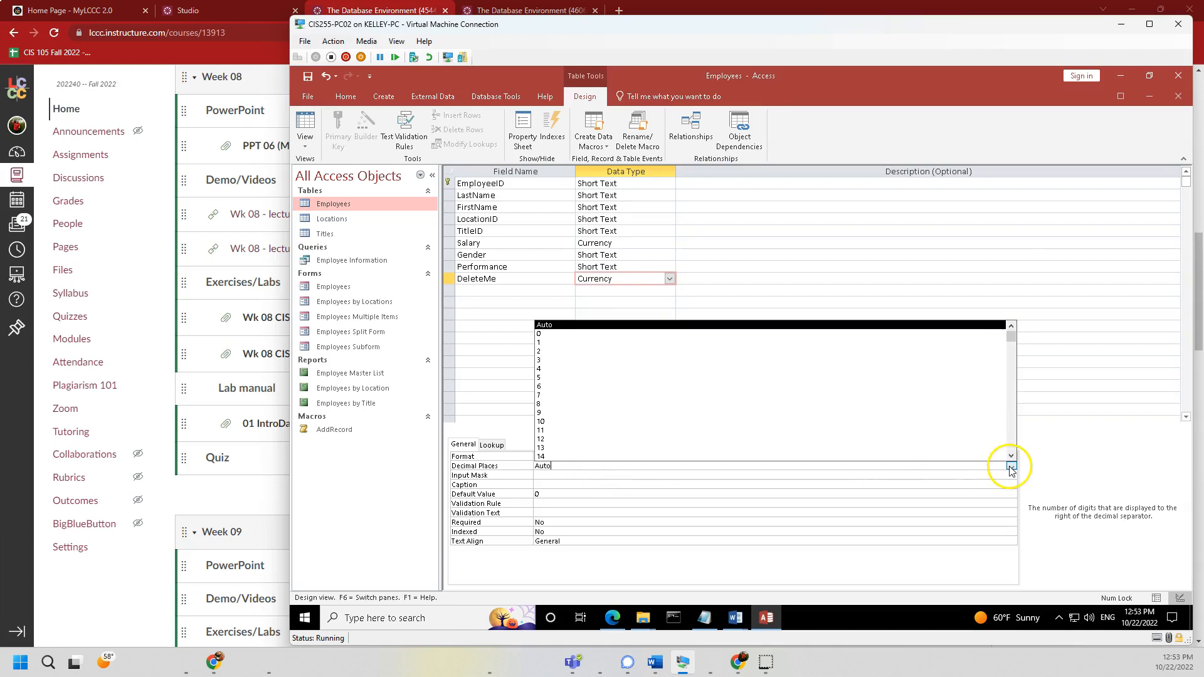
left_click(541, 352)
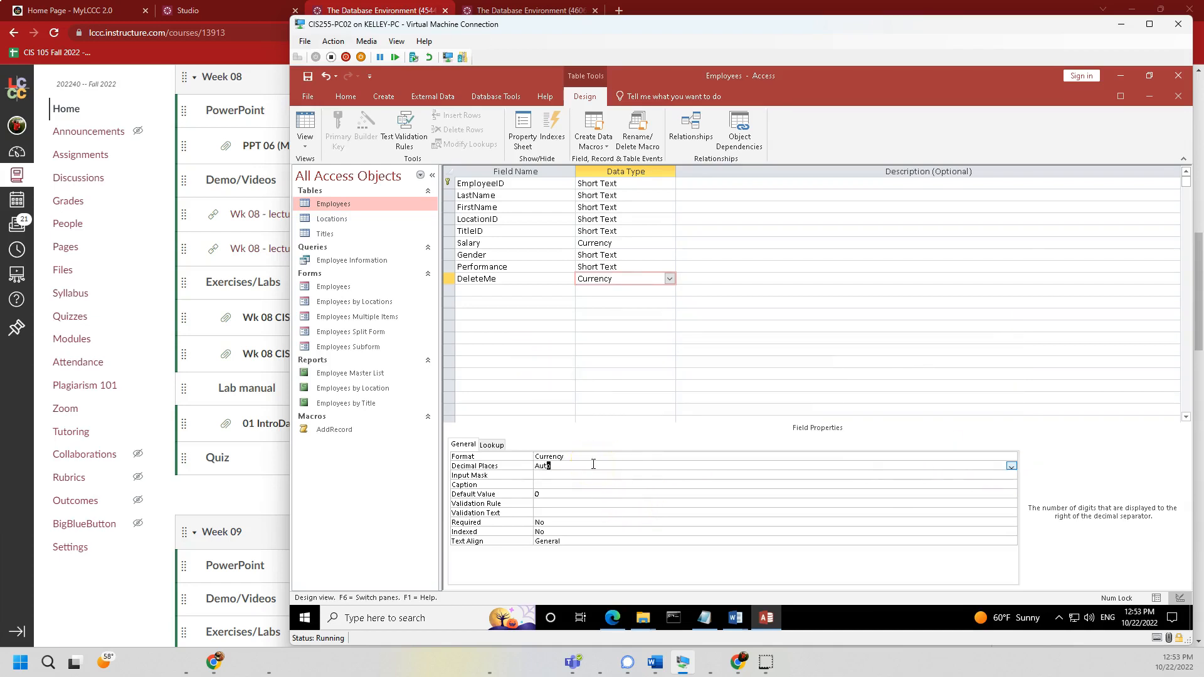
key("Return")
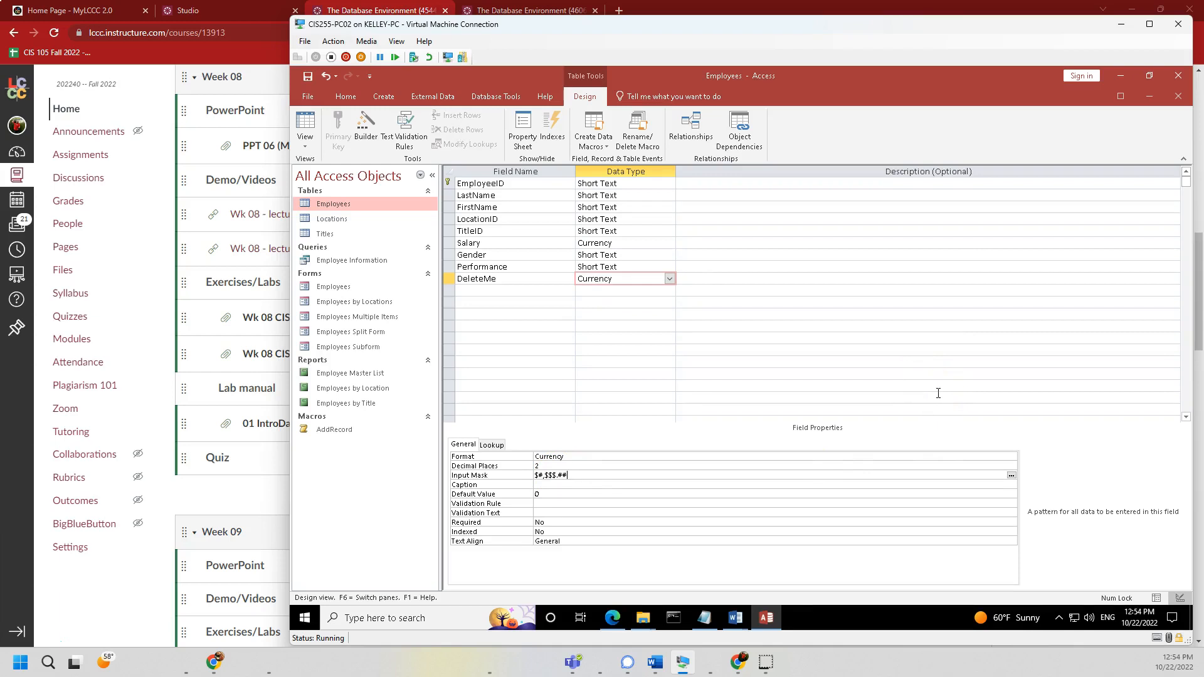
left_click(552, 486)
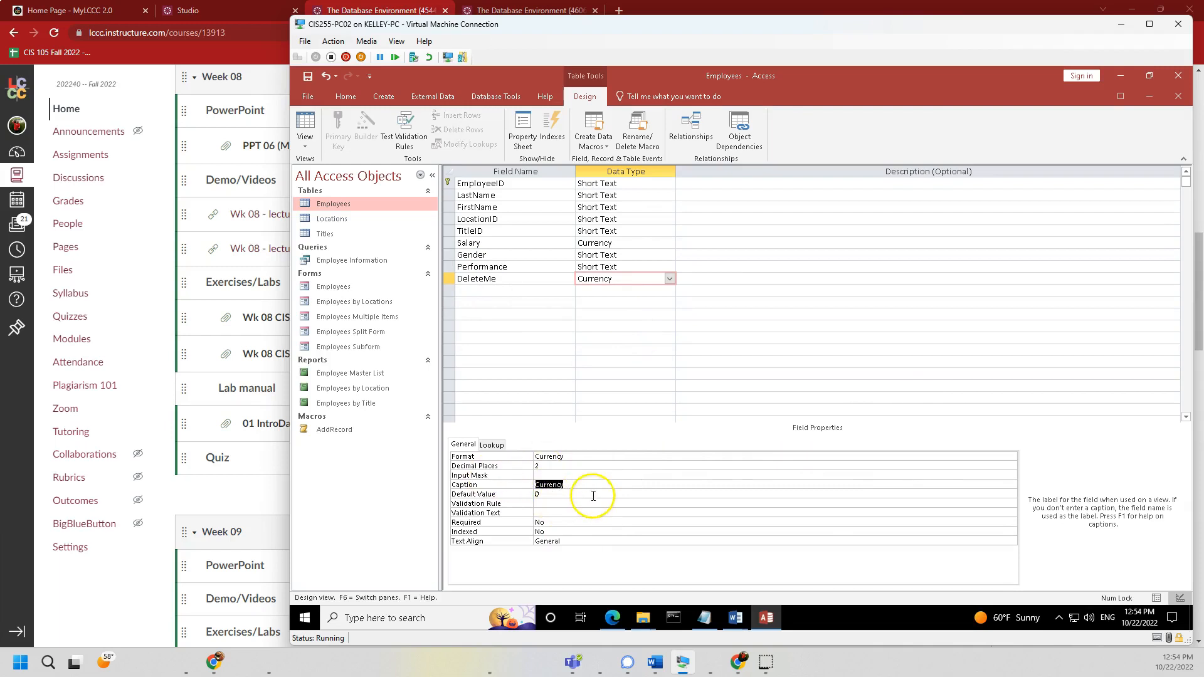
key("Delete")
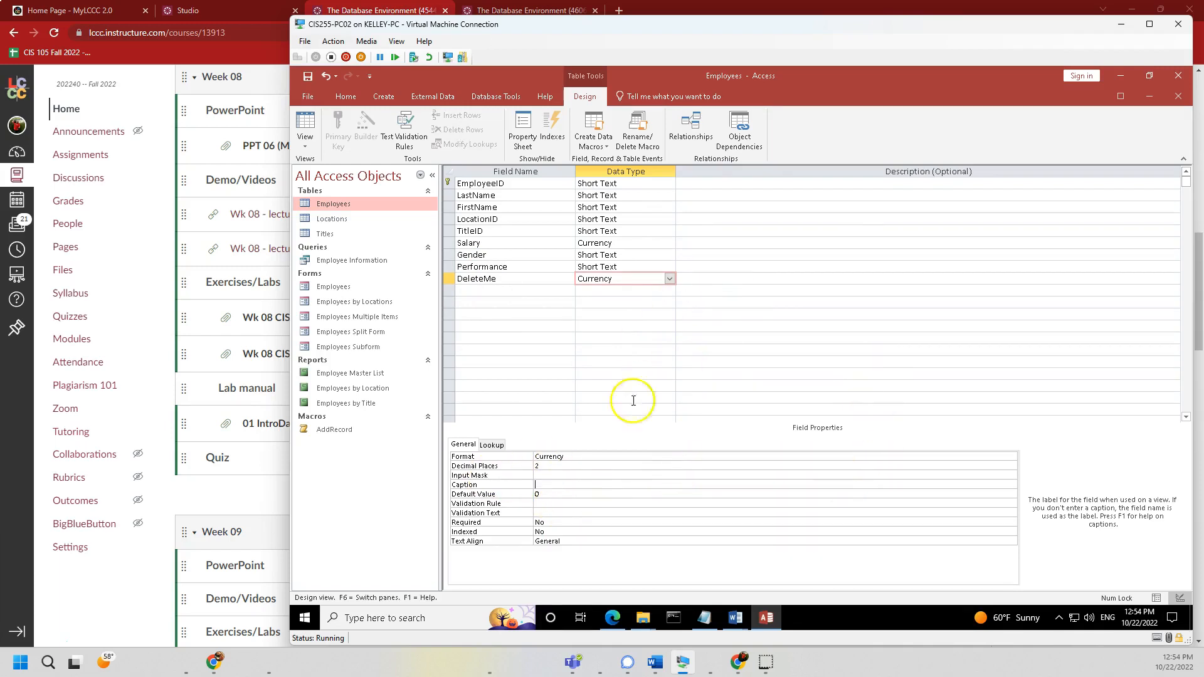
- Delete the DeleteMe row, then restore it with its Currency data type
left_click(652, 409)
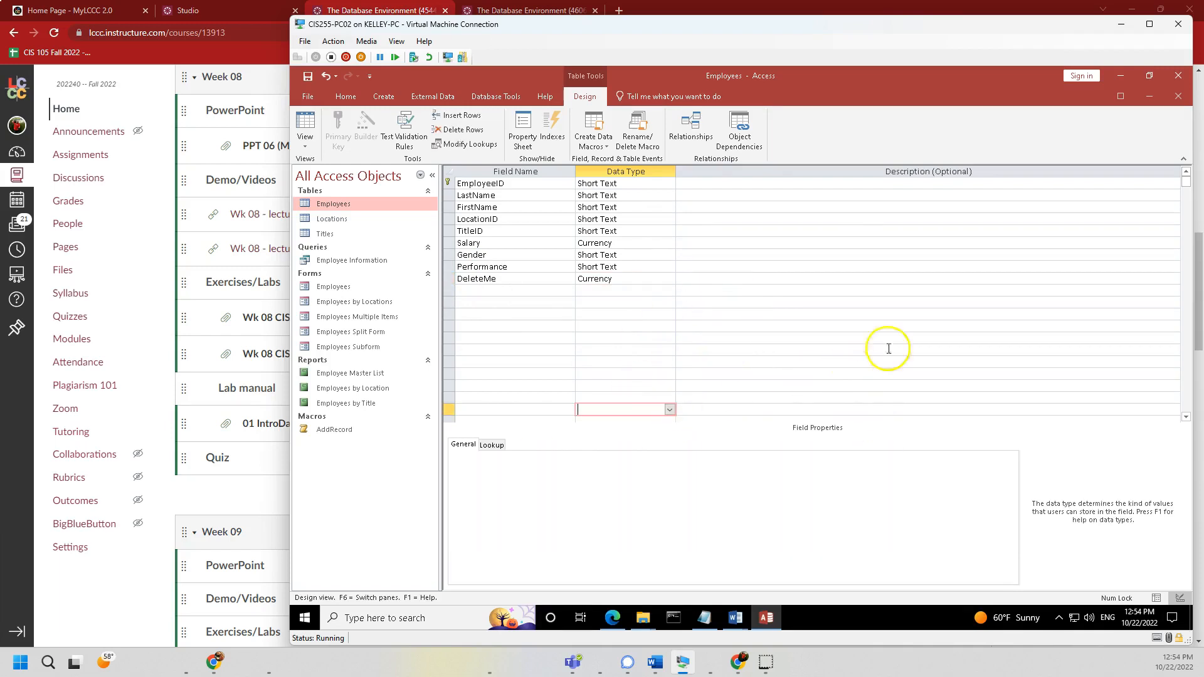
left_click(448, 279)
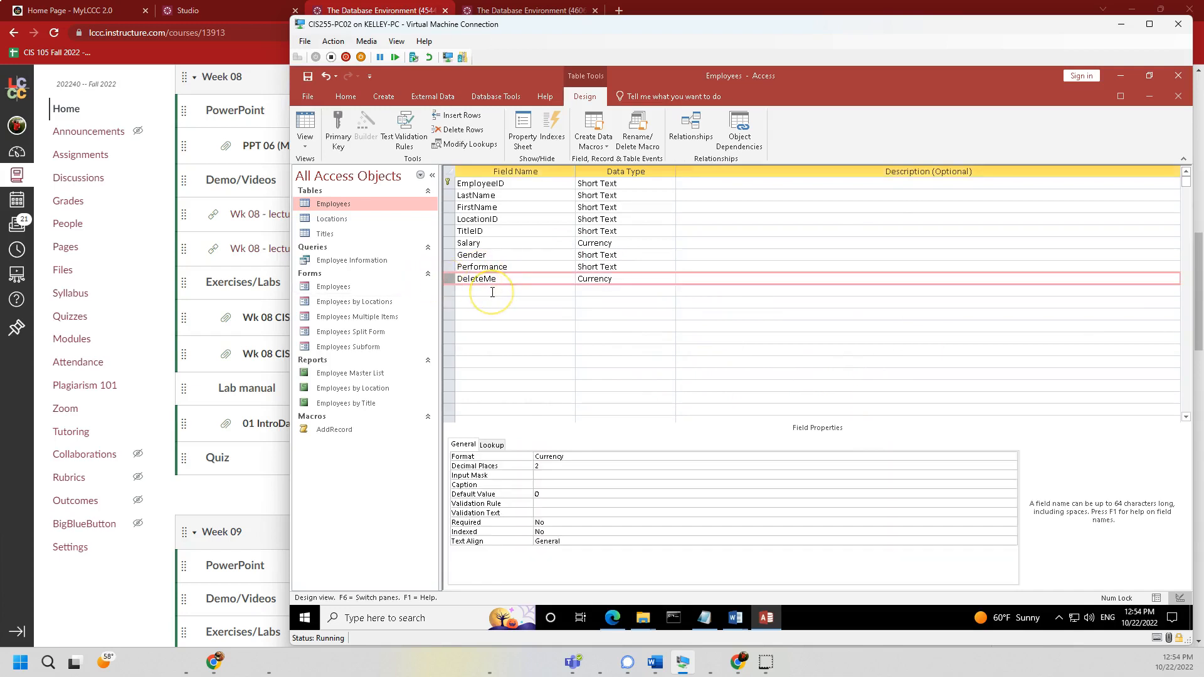
key("Delete")
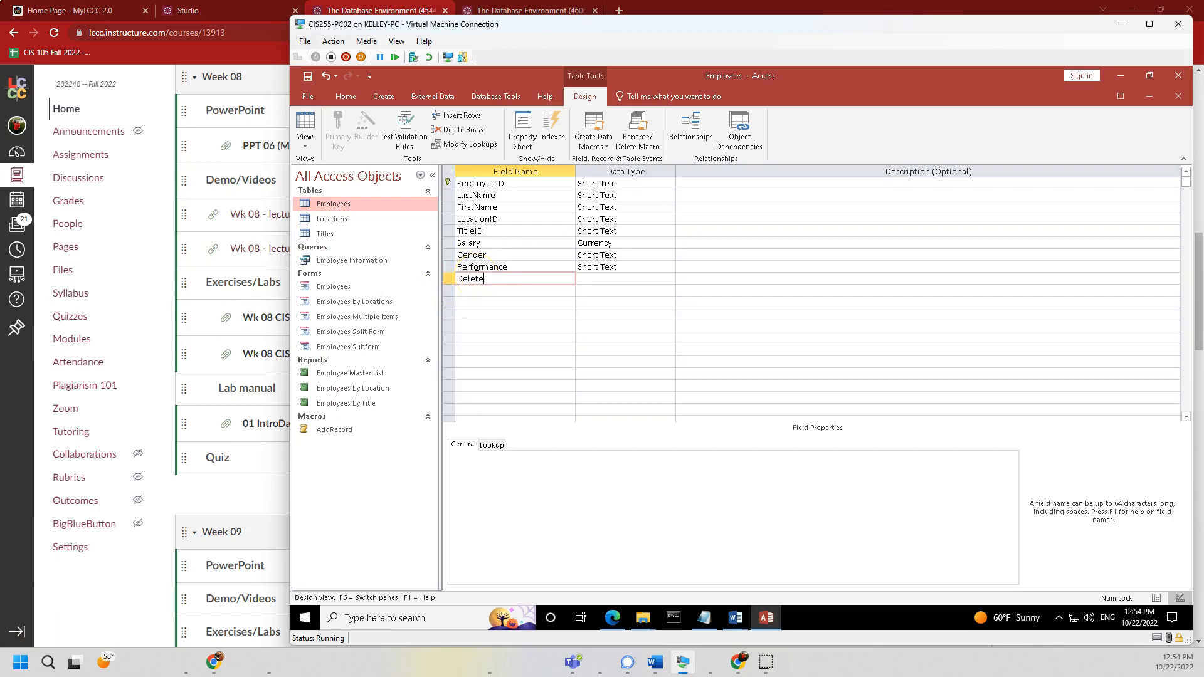
key("Tab")
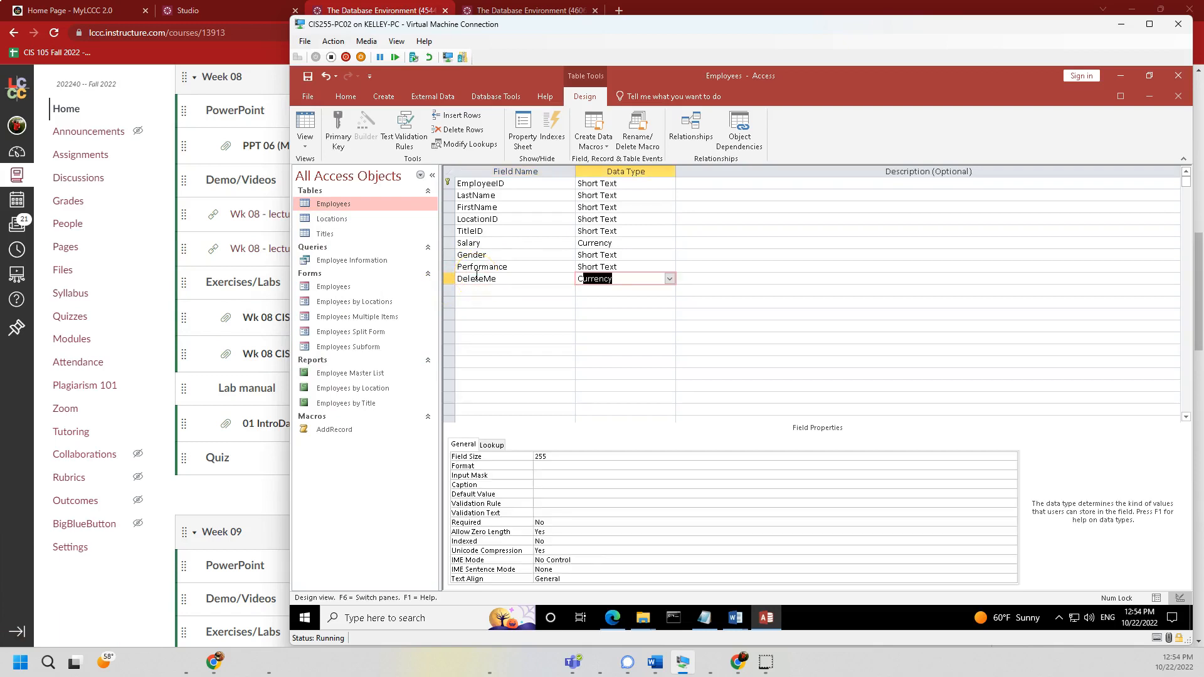
key("Tab")
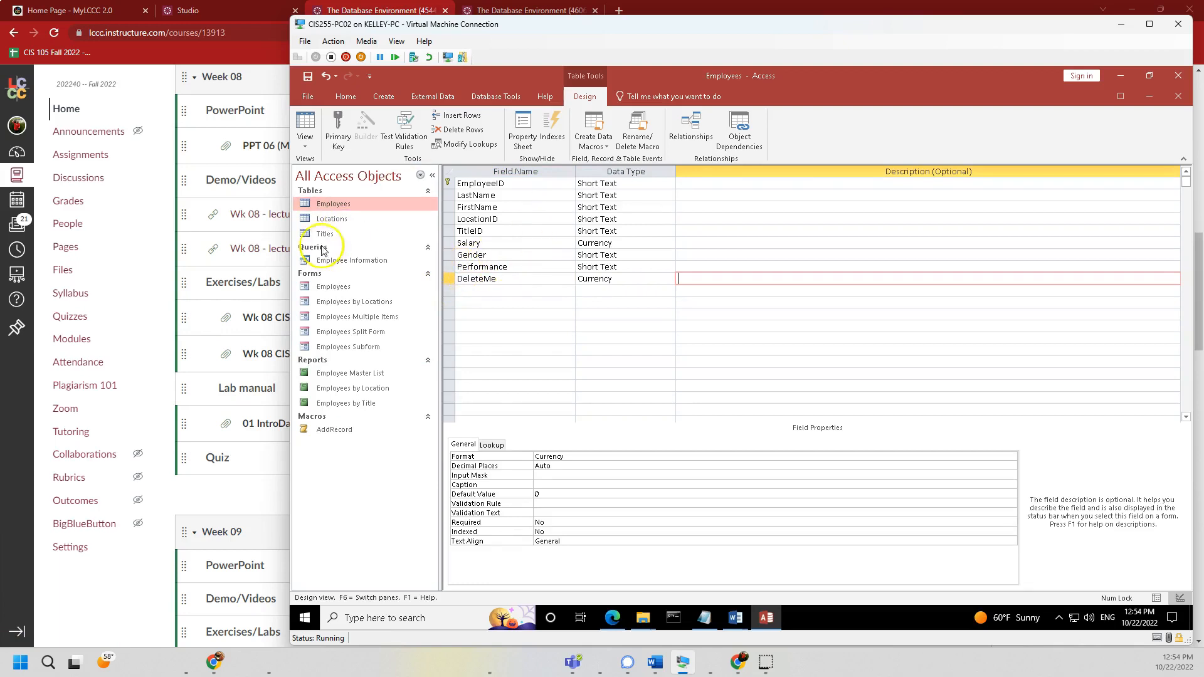
left_click(305, 147)
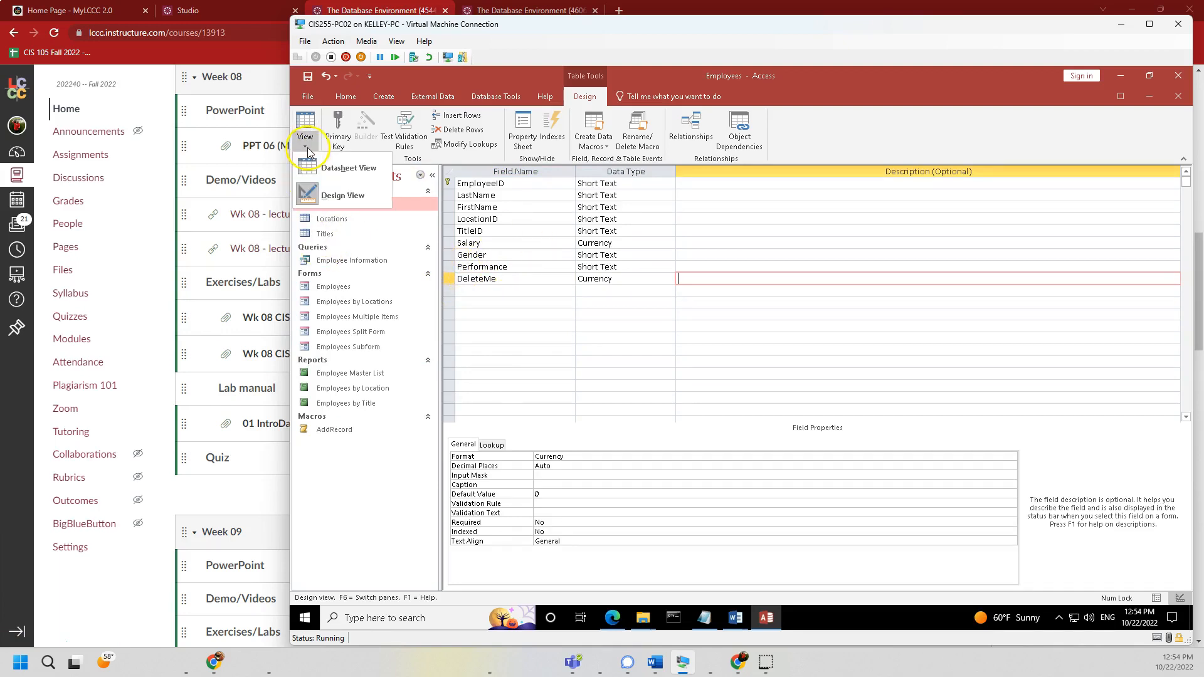
- Save the design, switch to the datasheet and enter 999 in the first record's DeleteMe cell
left_click(339, 168)
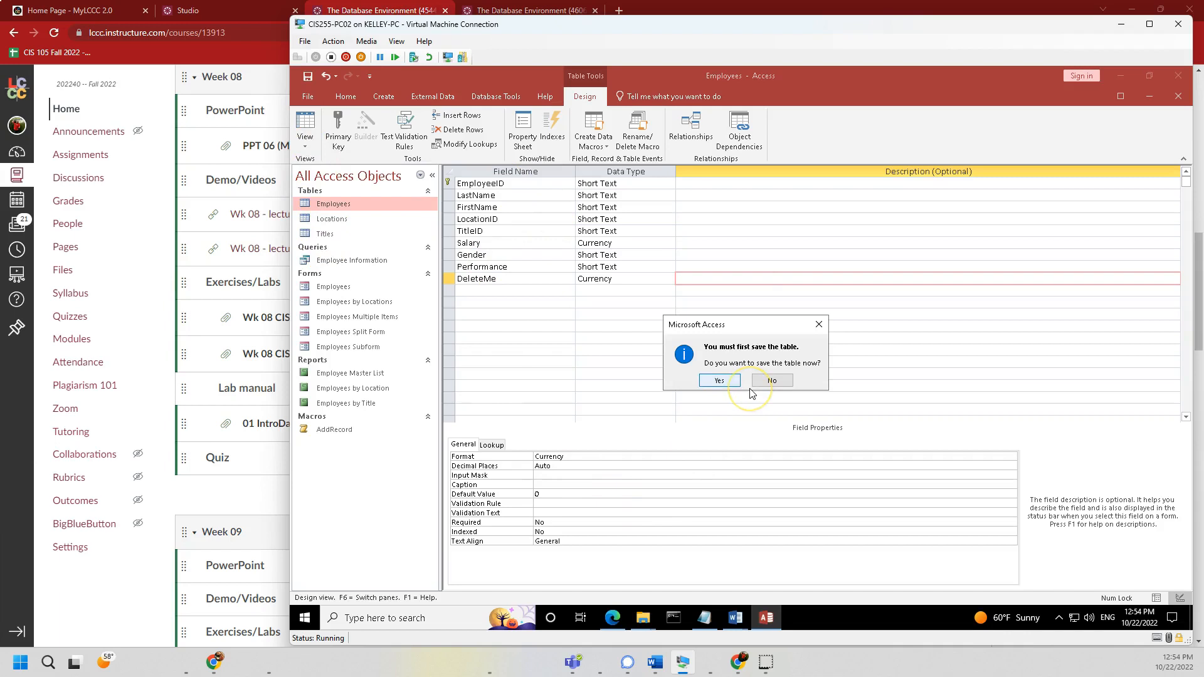
key("Return")
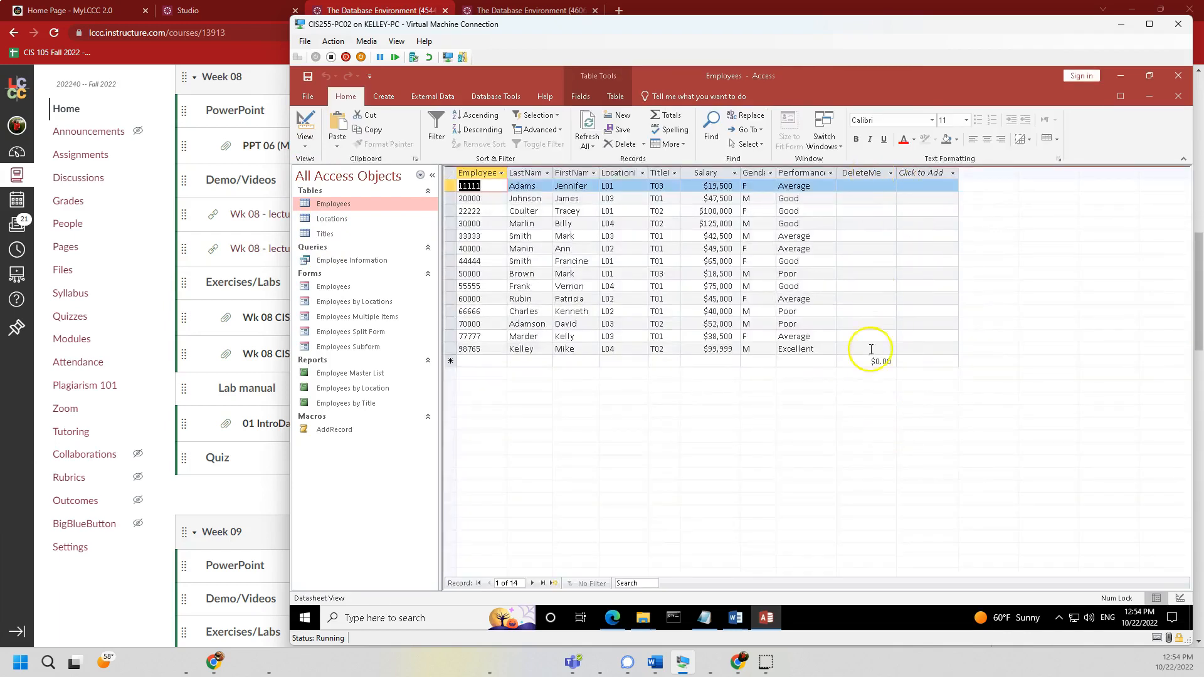
left_click(866, 186)
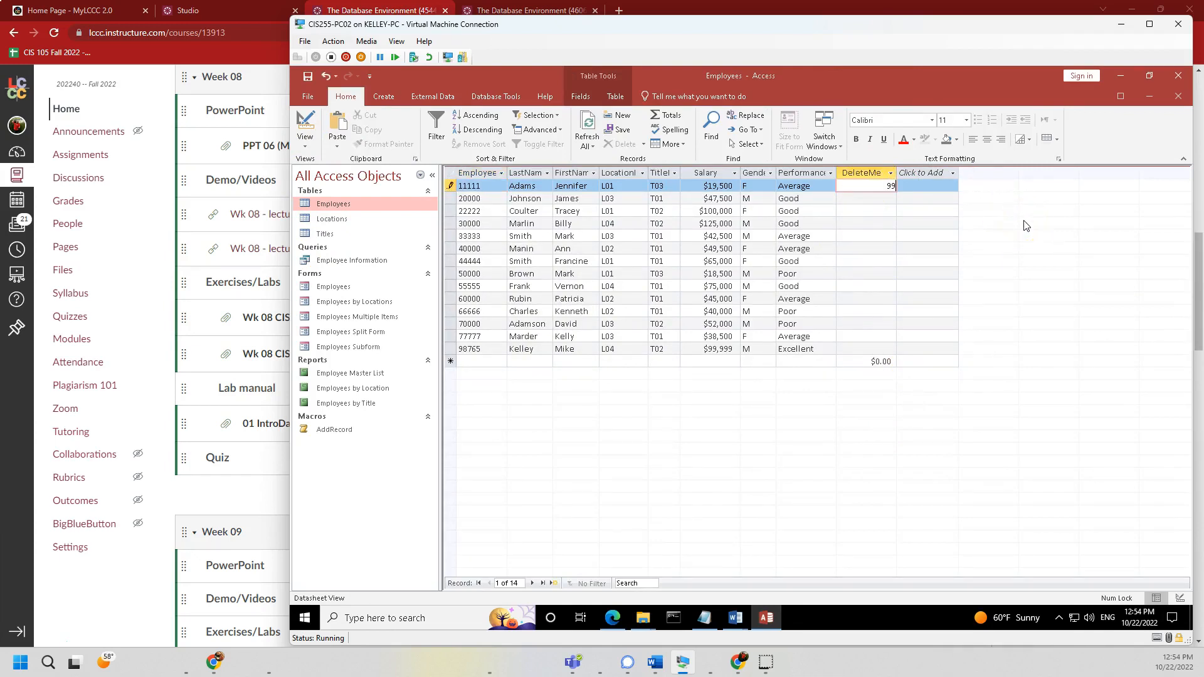
key("Return")
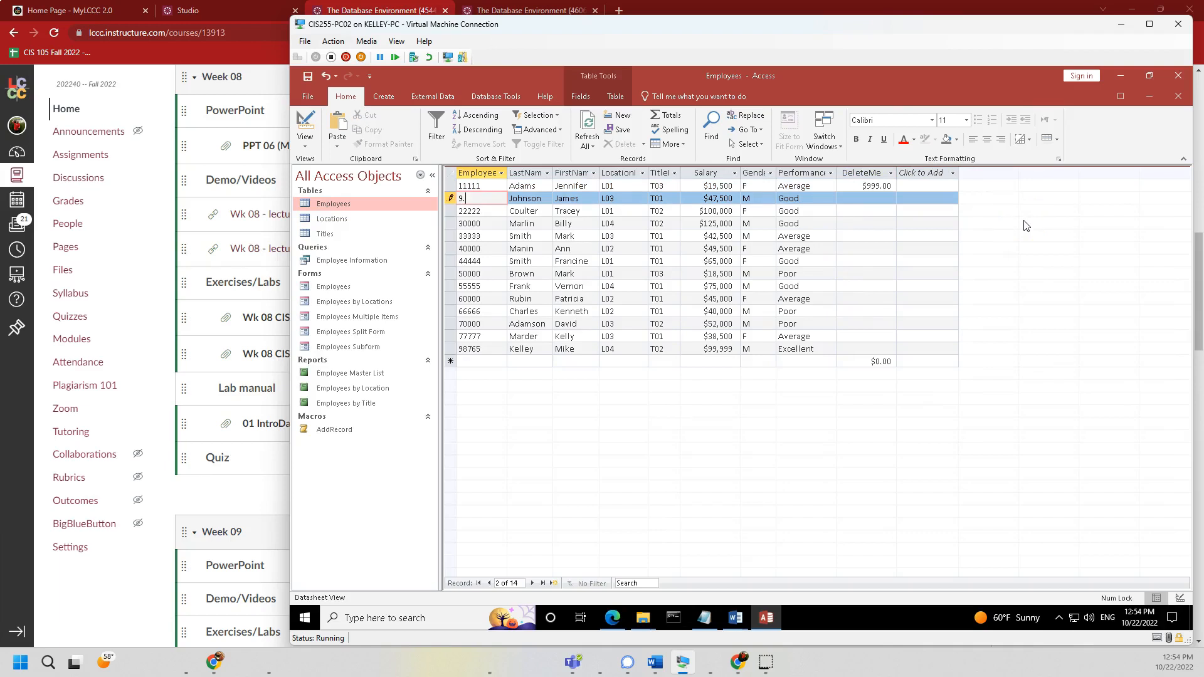
- Cancel the stray edit, then enter DeleteMe amounts 9.9 for employee 20000 and 123 for 22222
key("Escape")
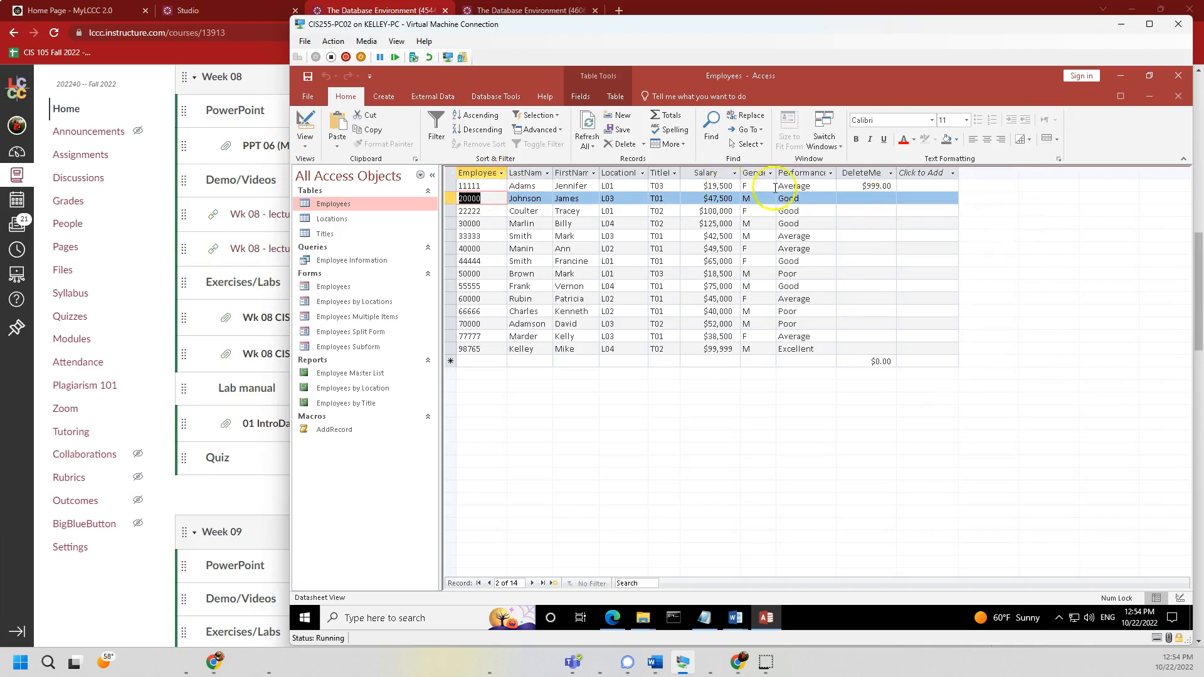
left_click(872, 200)
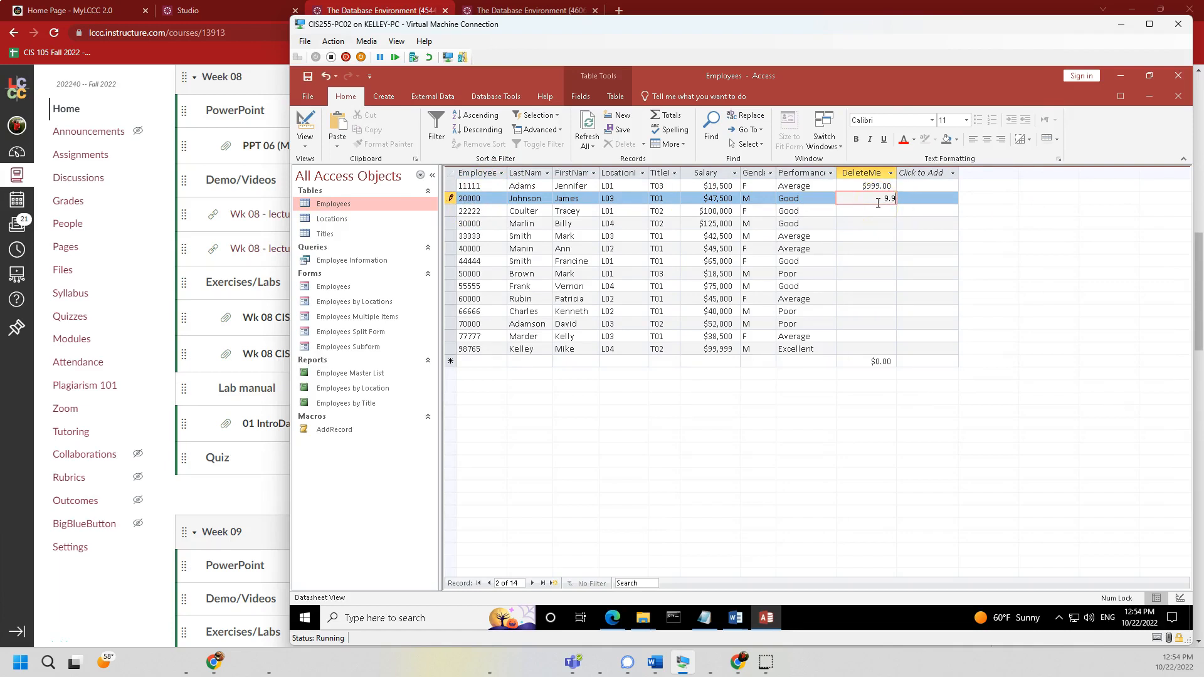
key("Return")
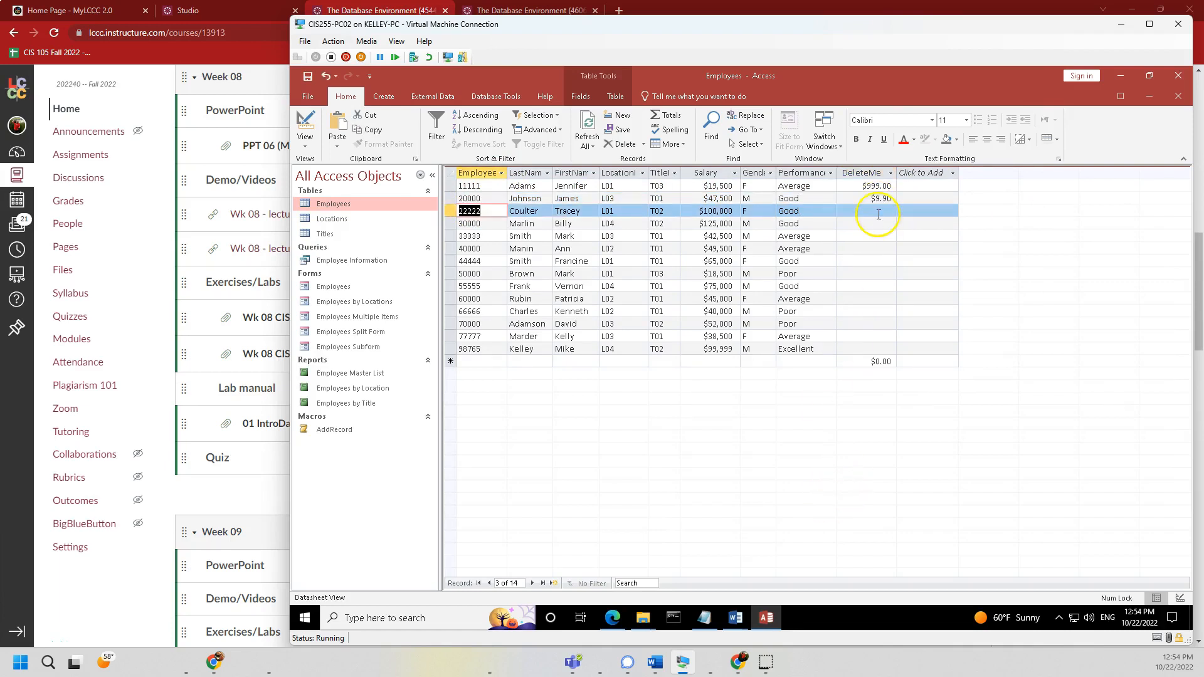
left_click(879, 212)
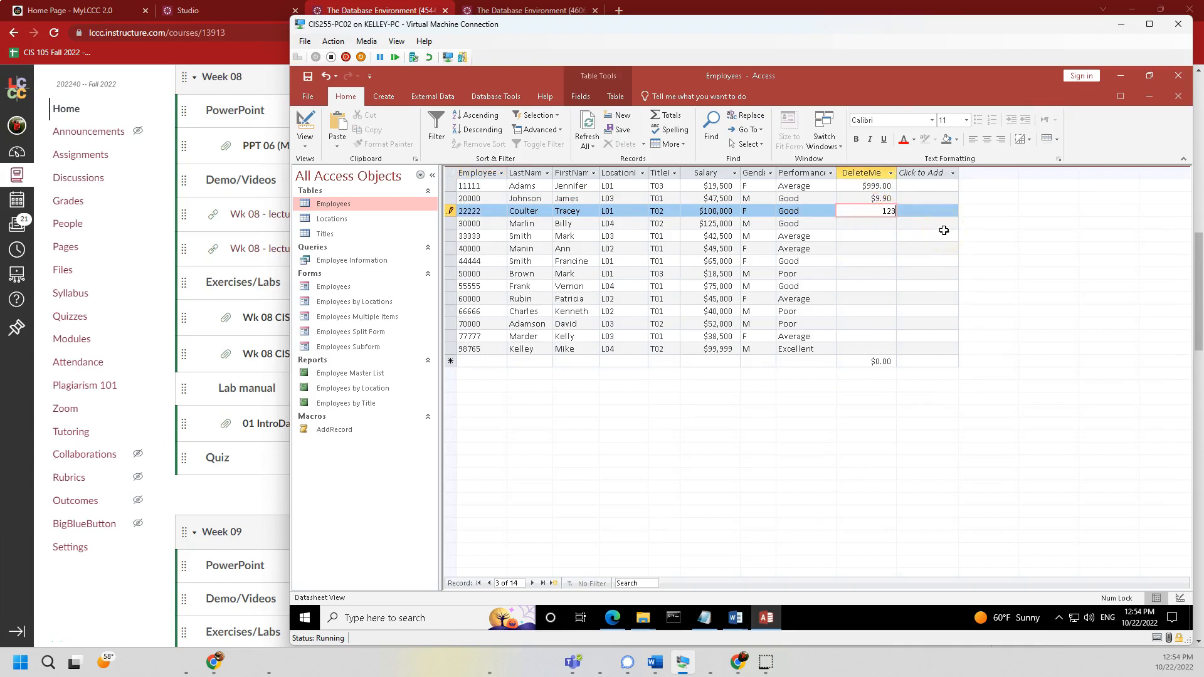
key("Return")
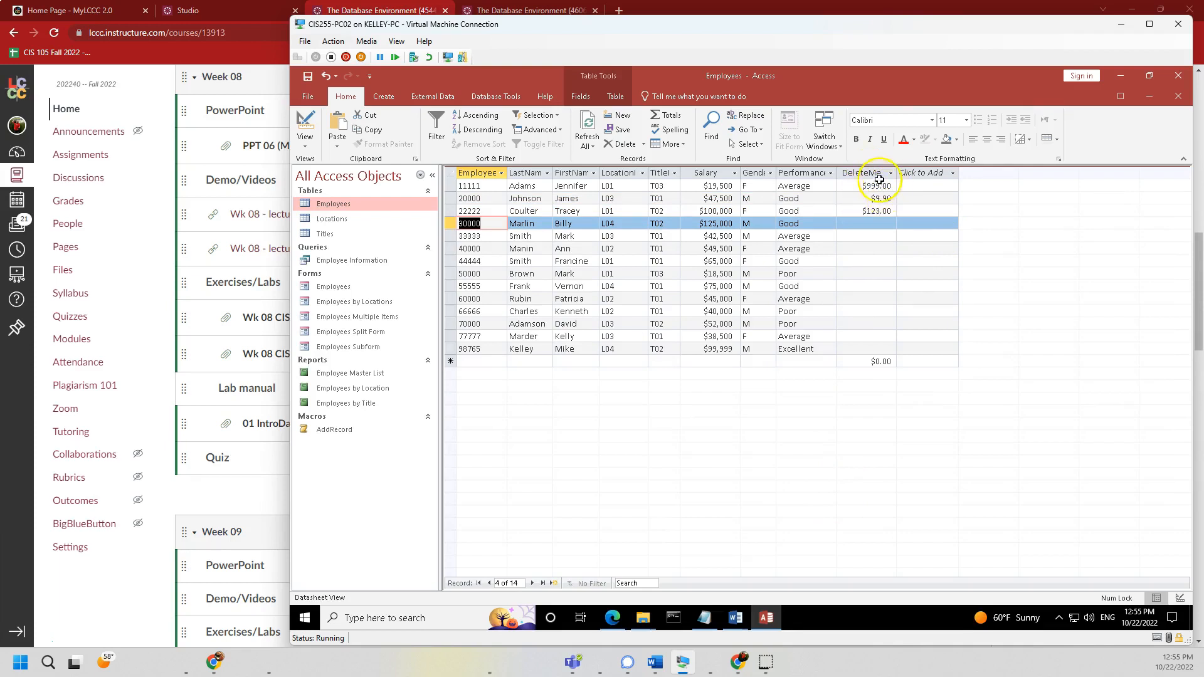
left_click(305, 141)
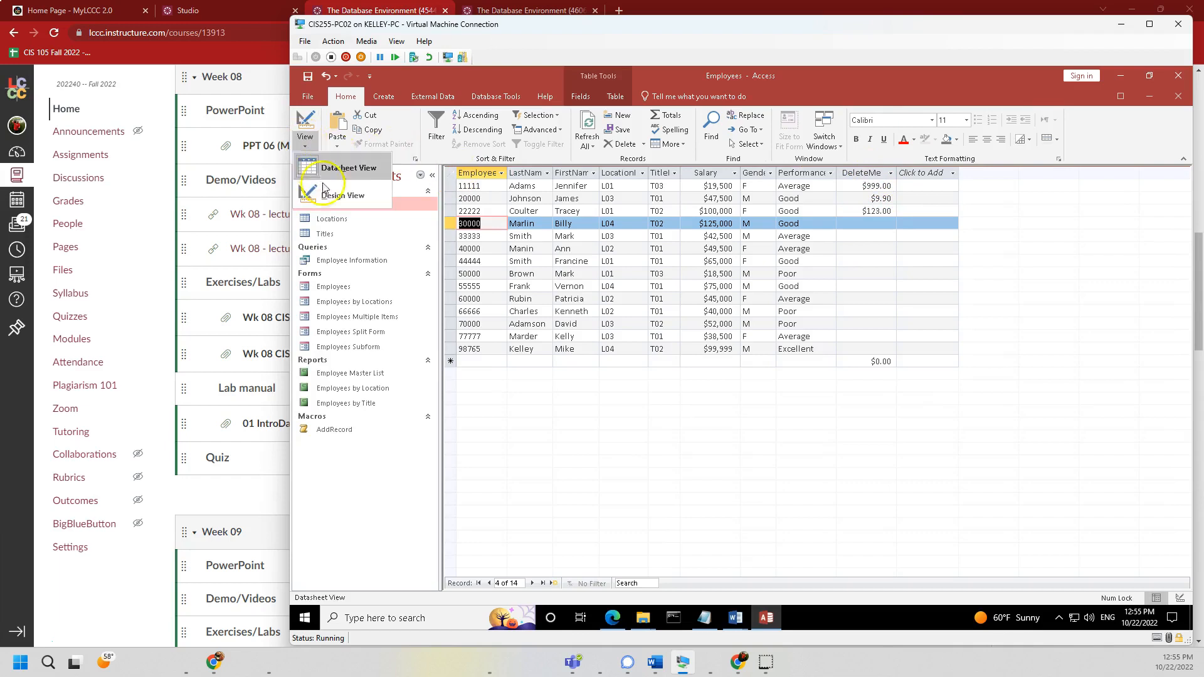
- In Design View, permanently delete the DeleteMe field from the Employees table
left_click(339, 194)
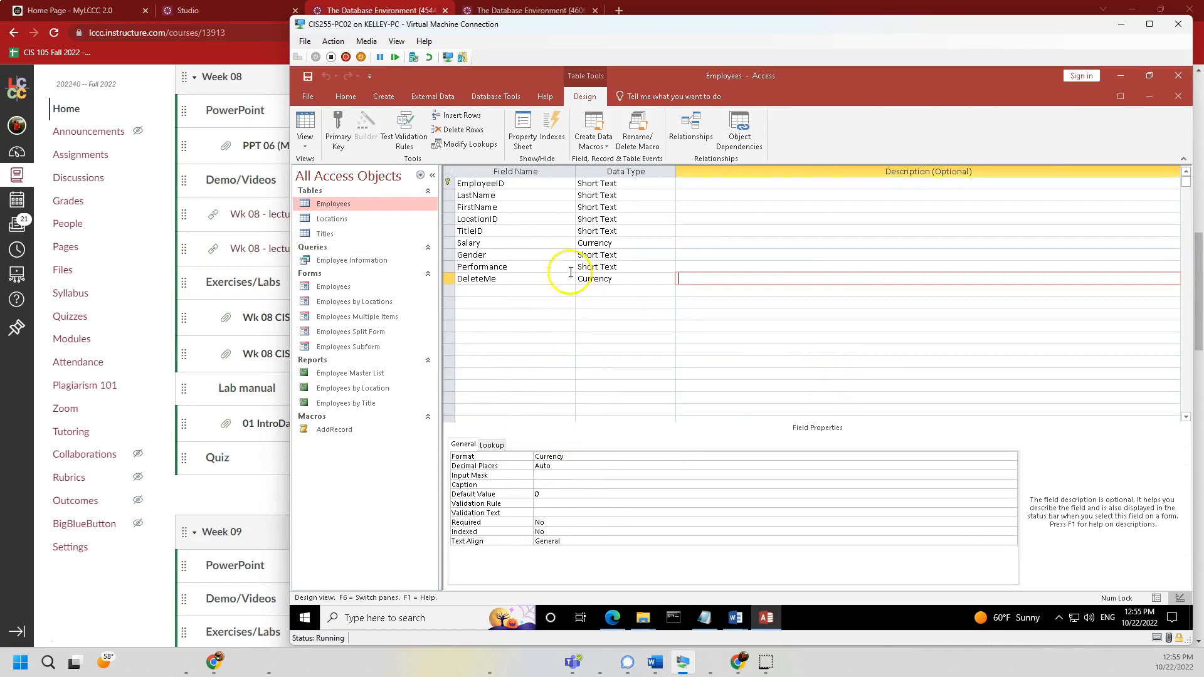
left_click(448, 278)
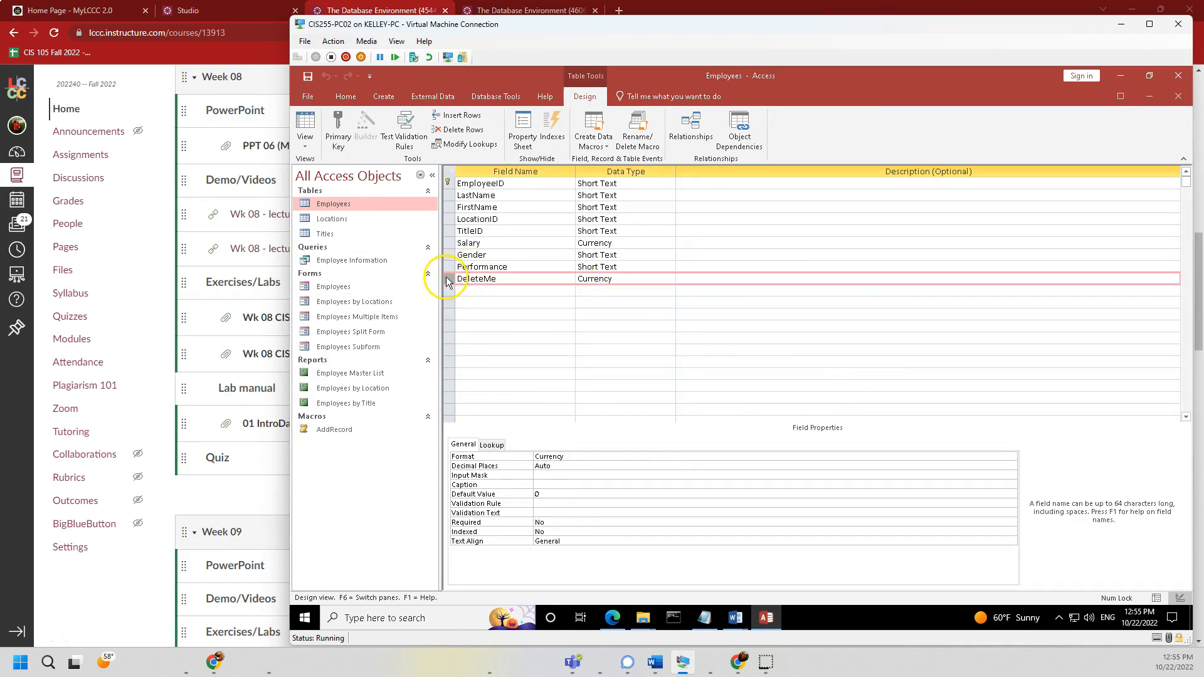
left_click(588, 280)
key("Delete")
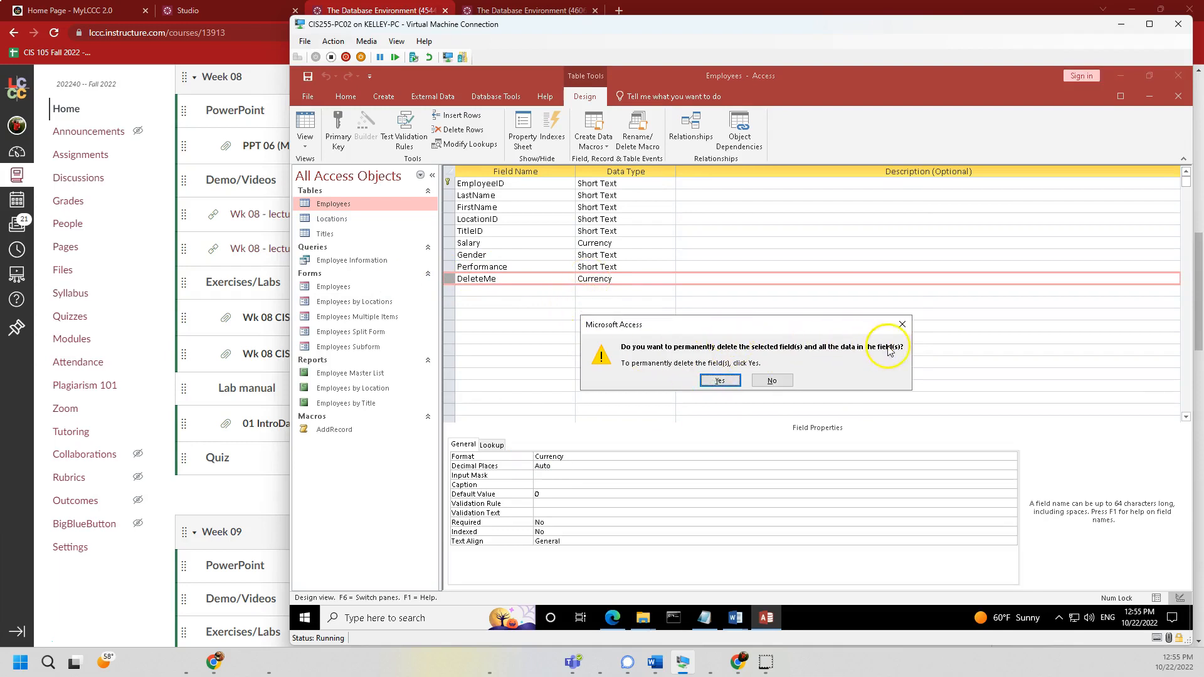
left_click(718, 380)
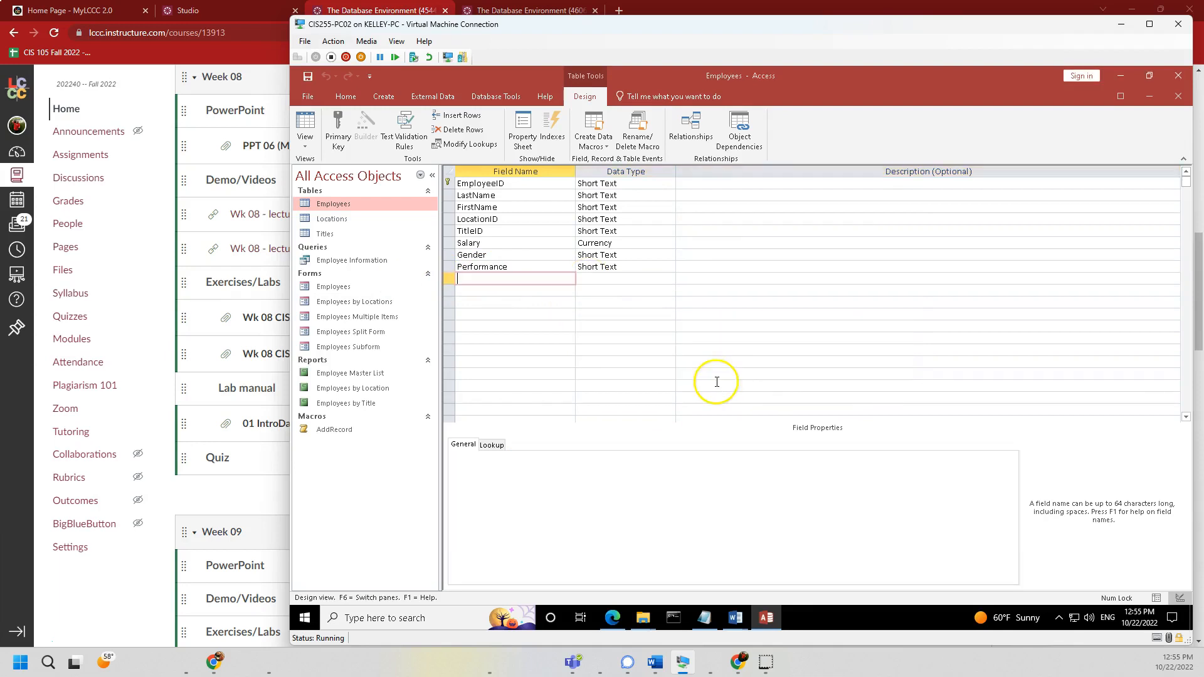
- Save the table, return to the datasheet and go to the last employee record
left_click(306, 141)
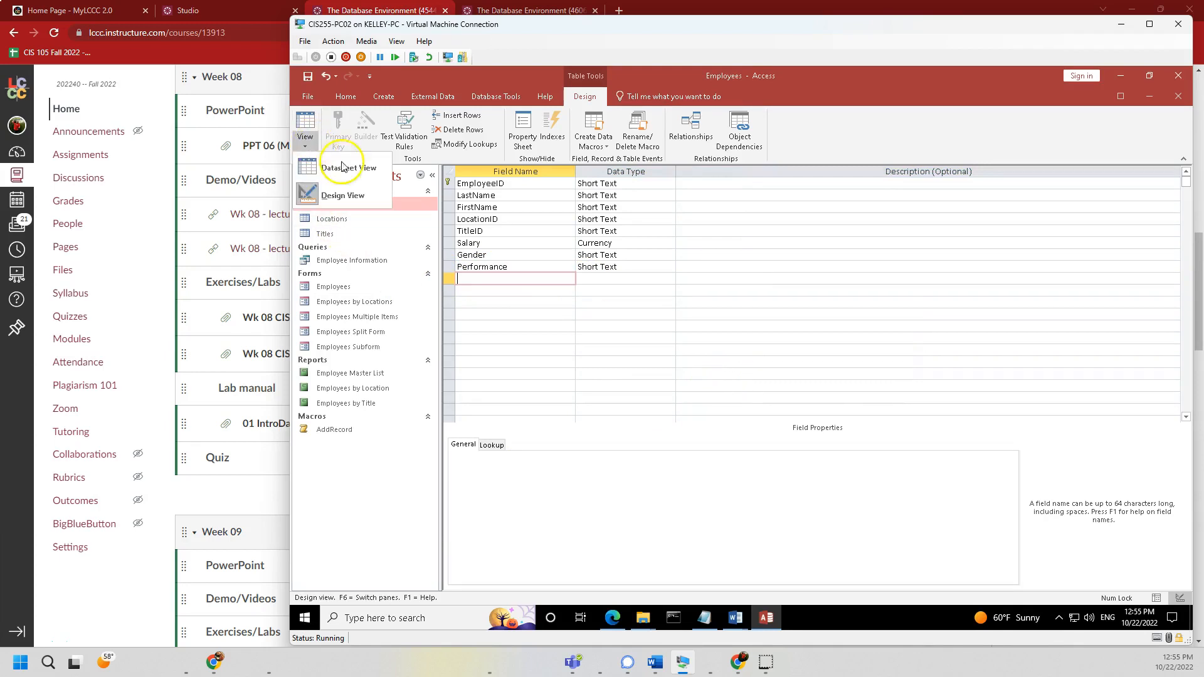
left_click(344, 167)
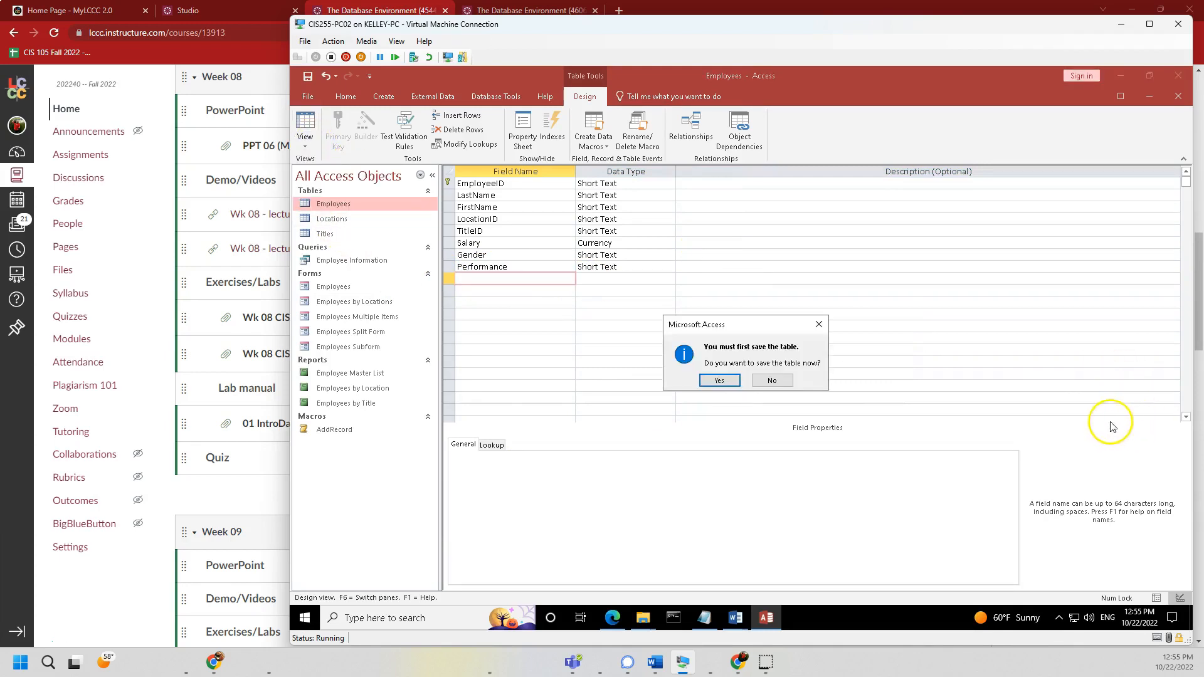
left_click(719, 381)
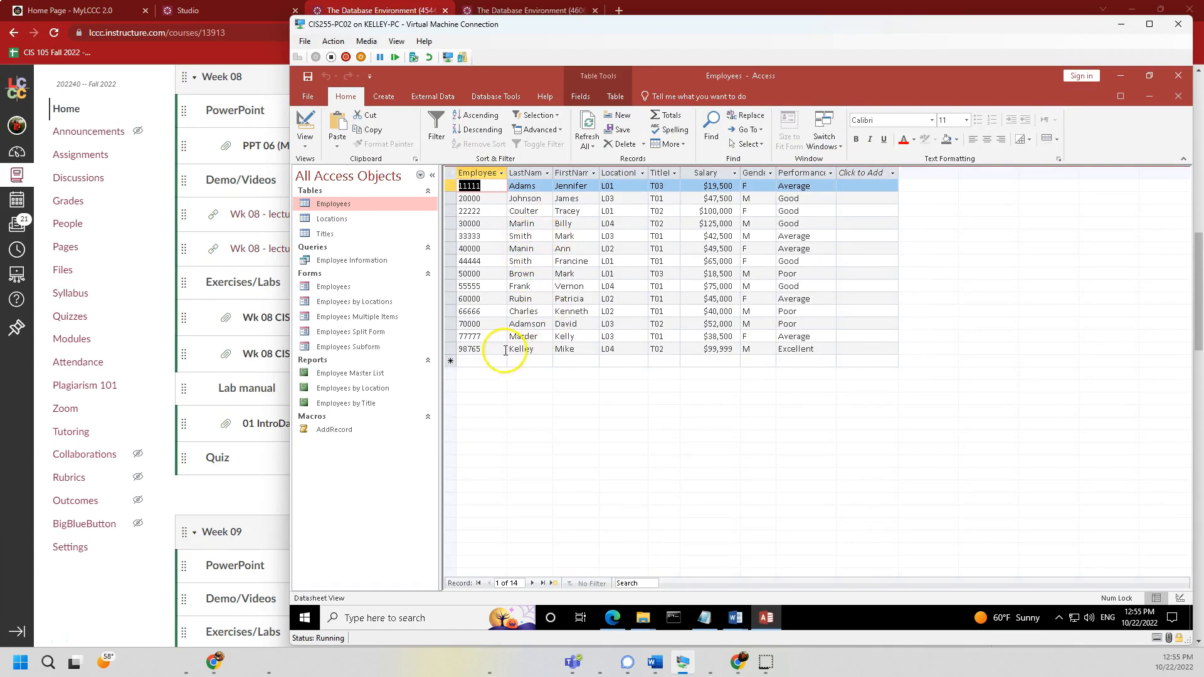
left_click_drag(519, 349, 553, 352)
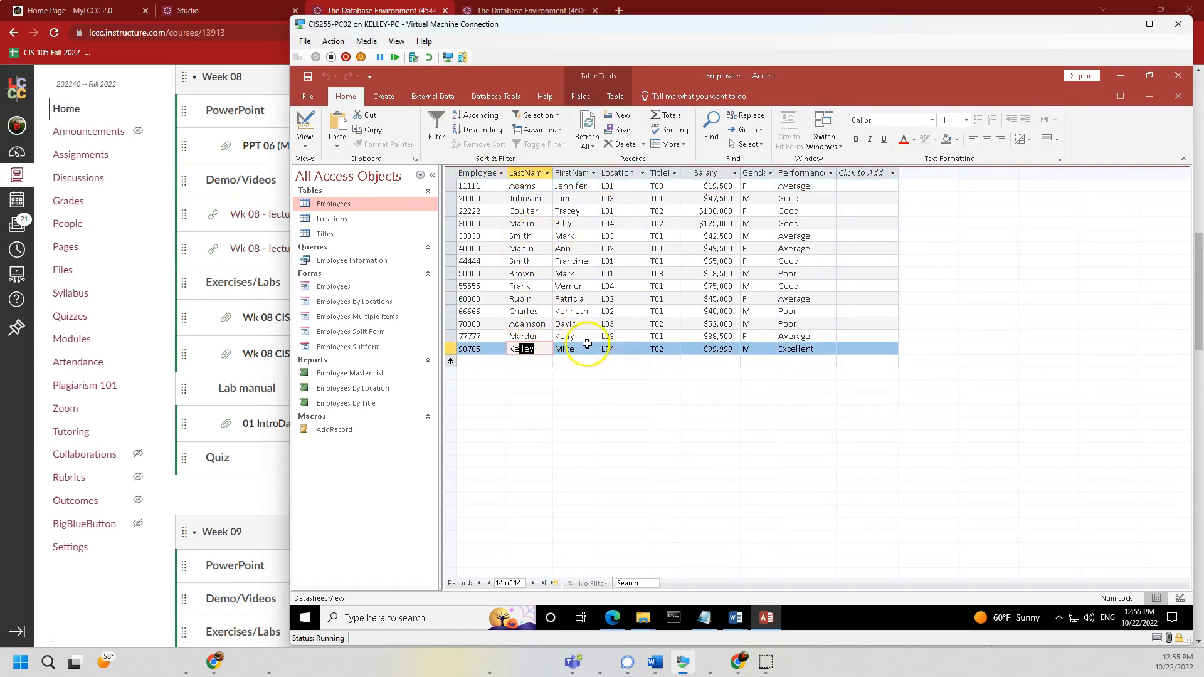
left_click(574, 349)
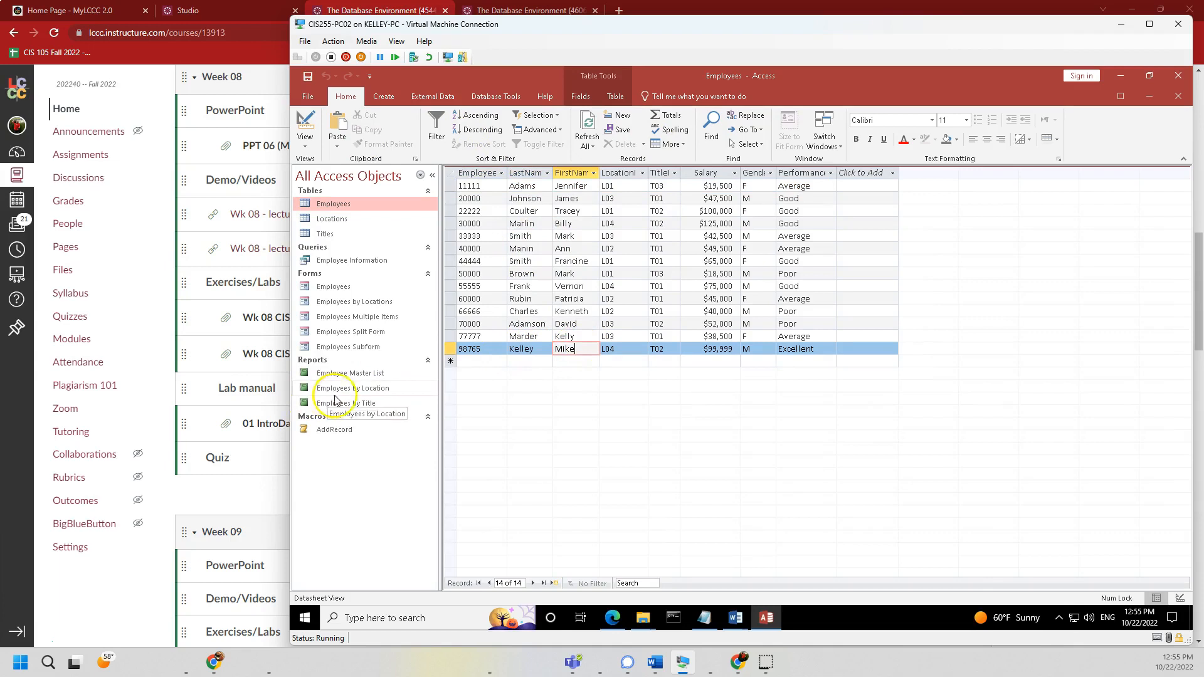
- Enter new record 13579, User, DeleteMe, location L99, title T99, salary 40000, moving to Gender
left_click(470, 362)
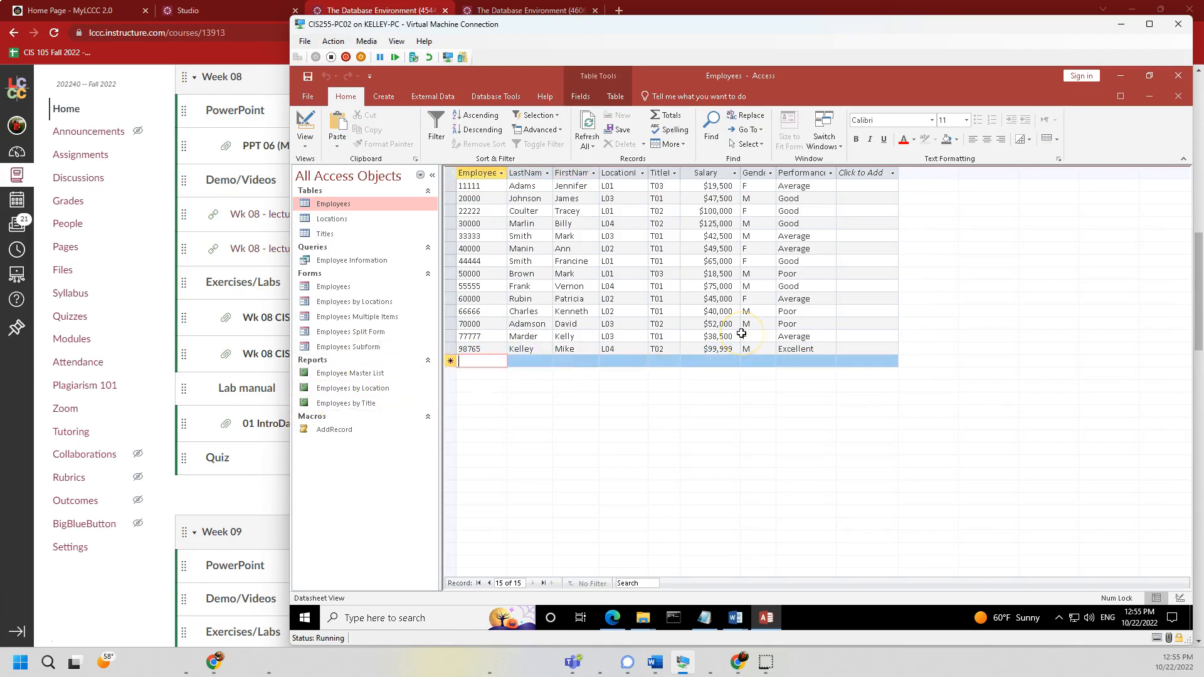
type("135")
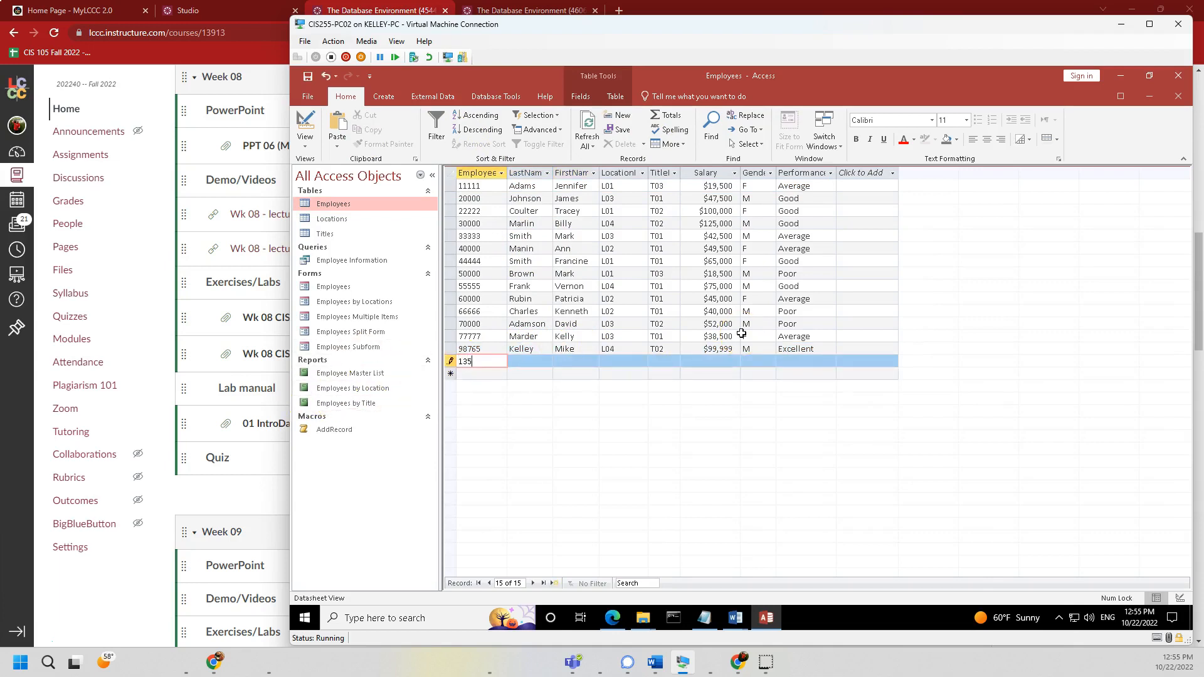
type("79")
key("Tab")
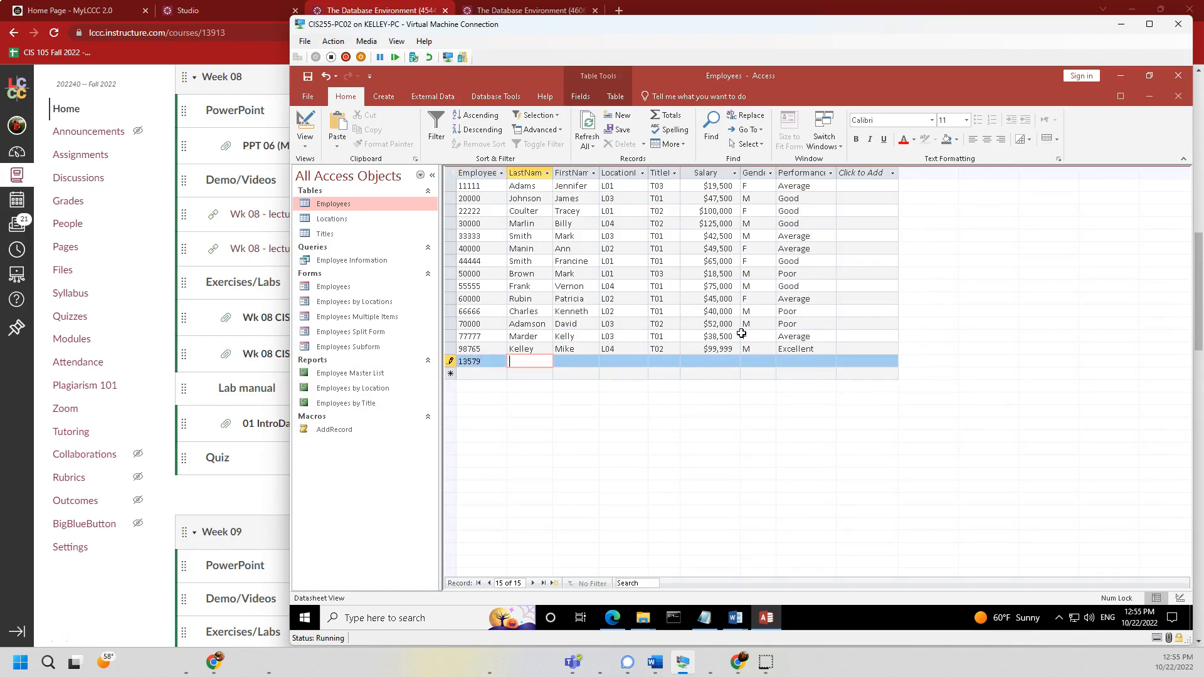
type("User")
key("Tab")
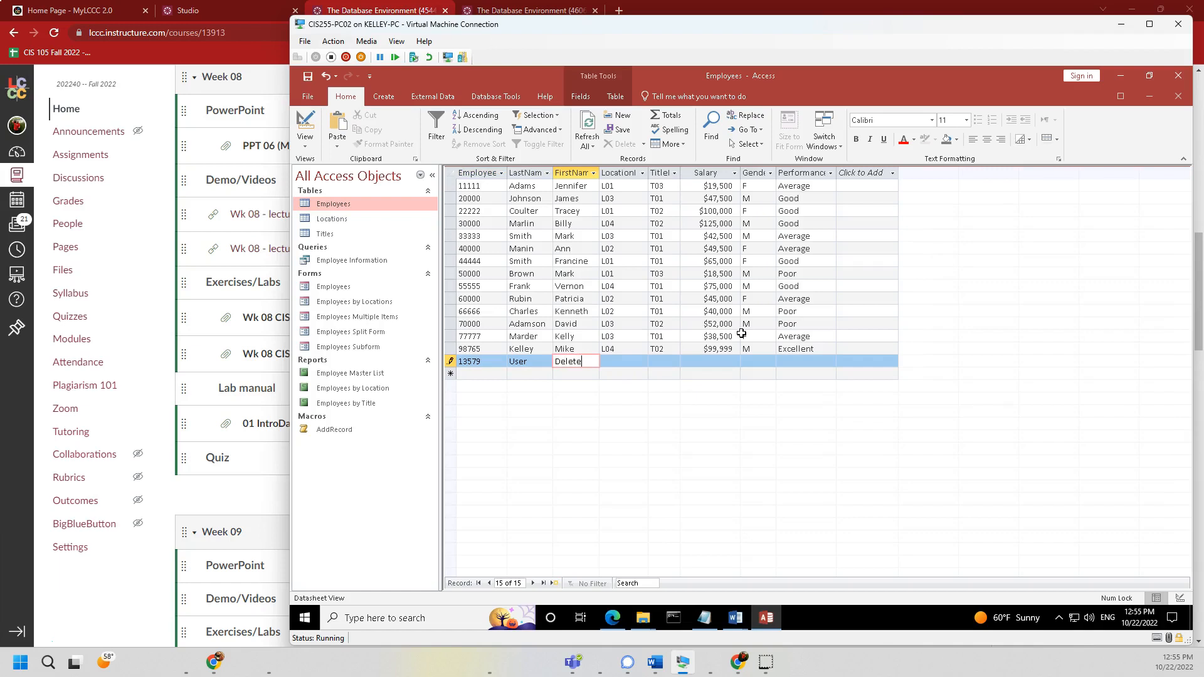
key("Tab")
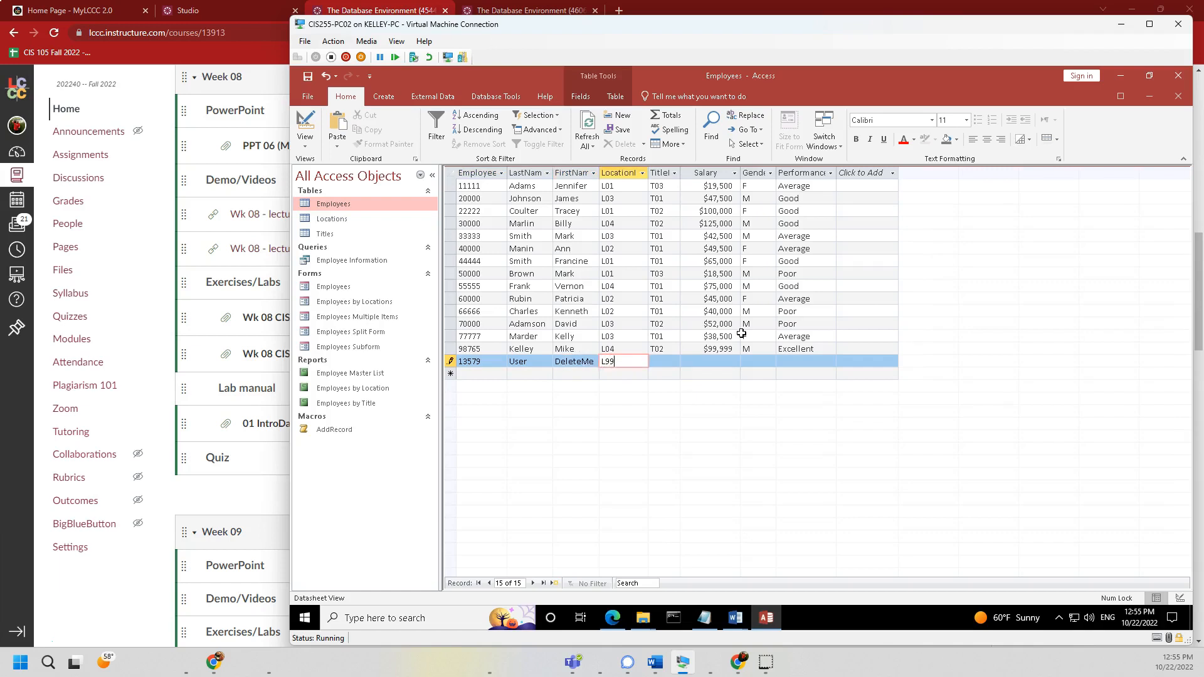
key("Tab")
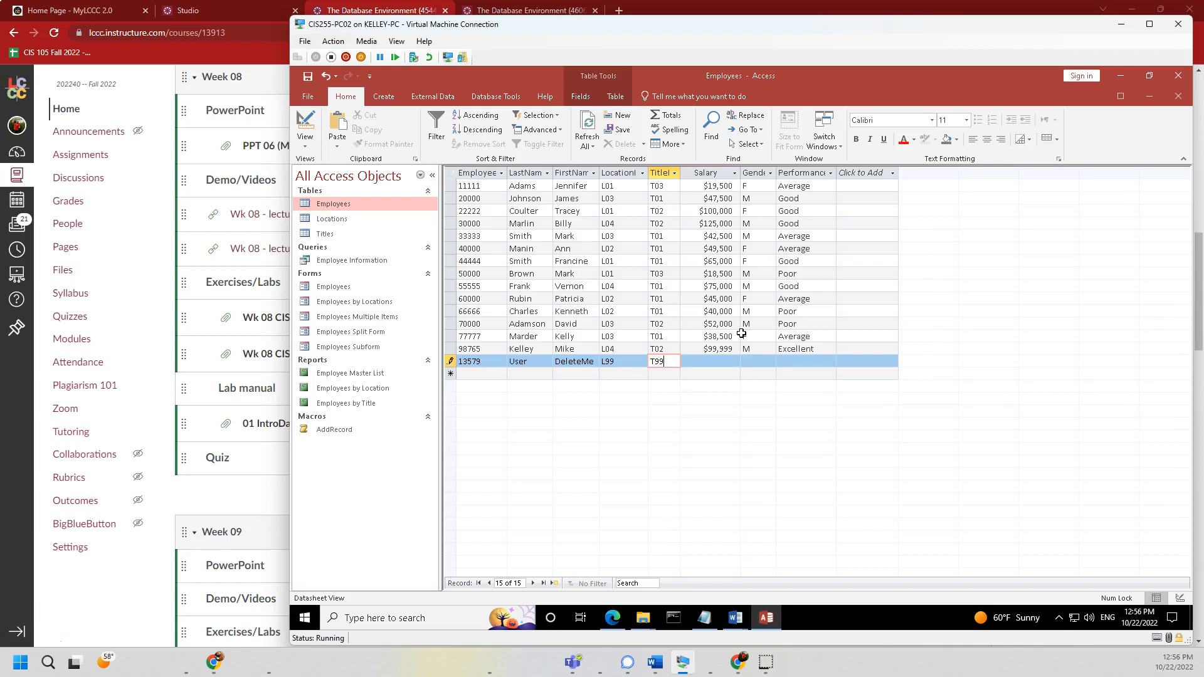
key("Tab")
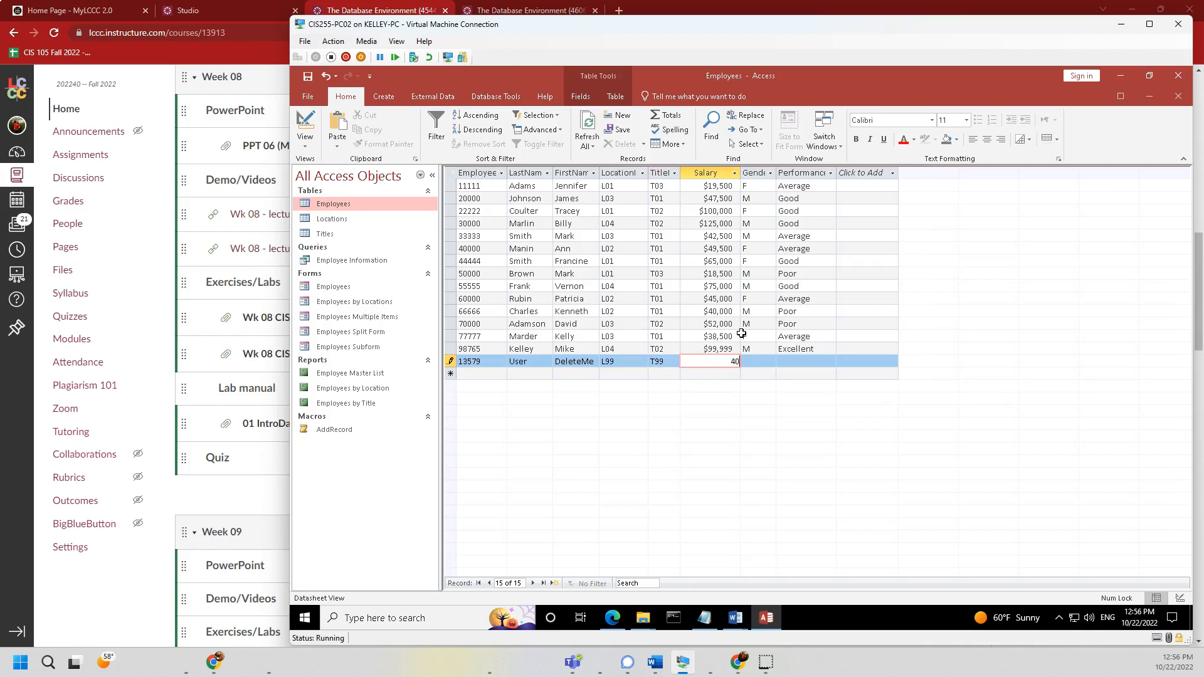
key("Tab")
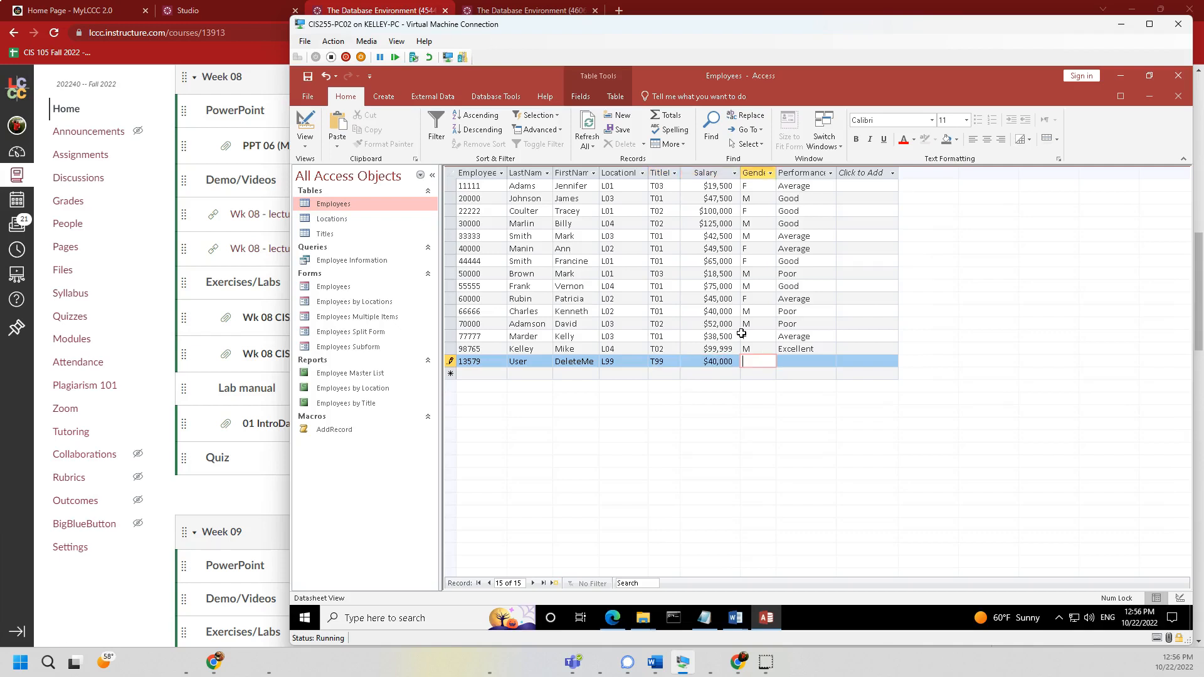
- Try gender X, accept the M or F warning, set gender M and performance Bestest, then save
key("Tab")
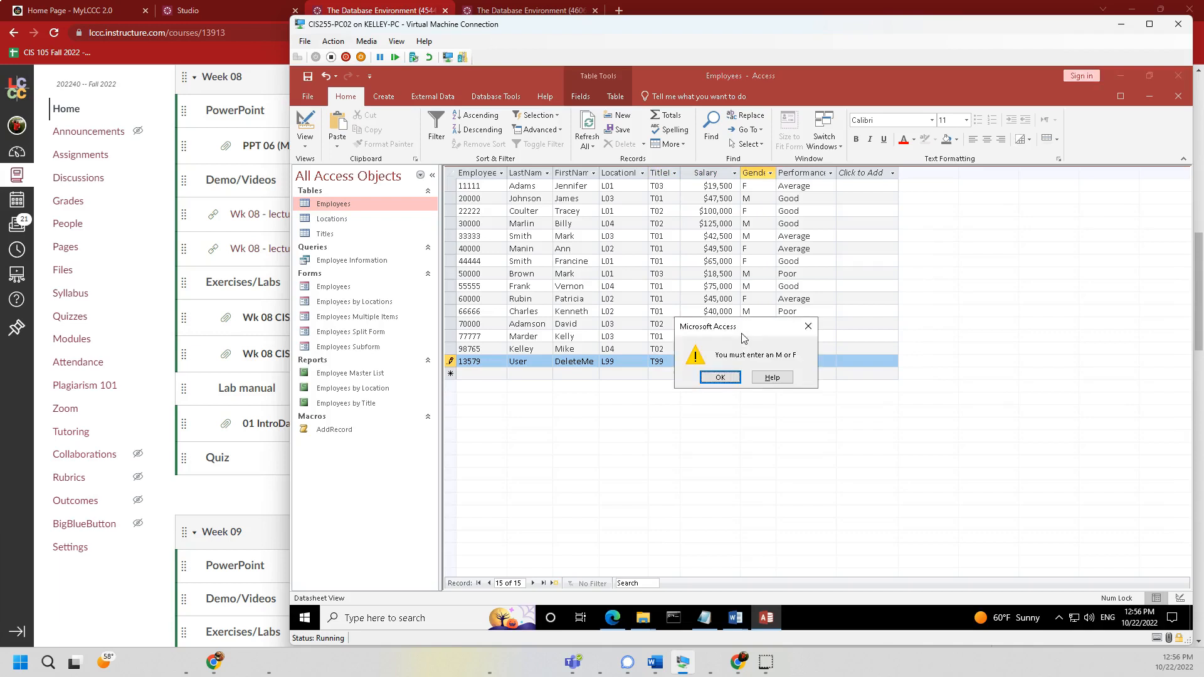
left_click(722, 378)
left_click(721, 378)
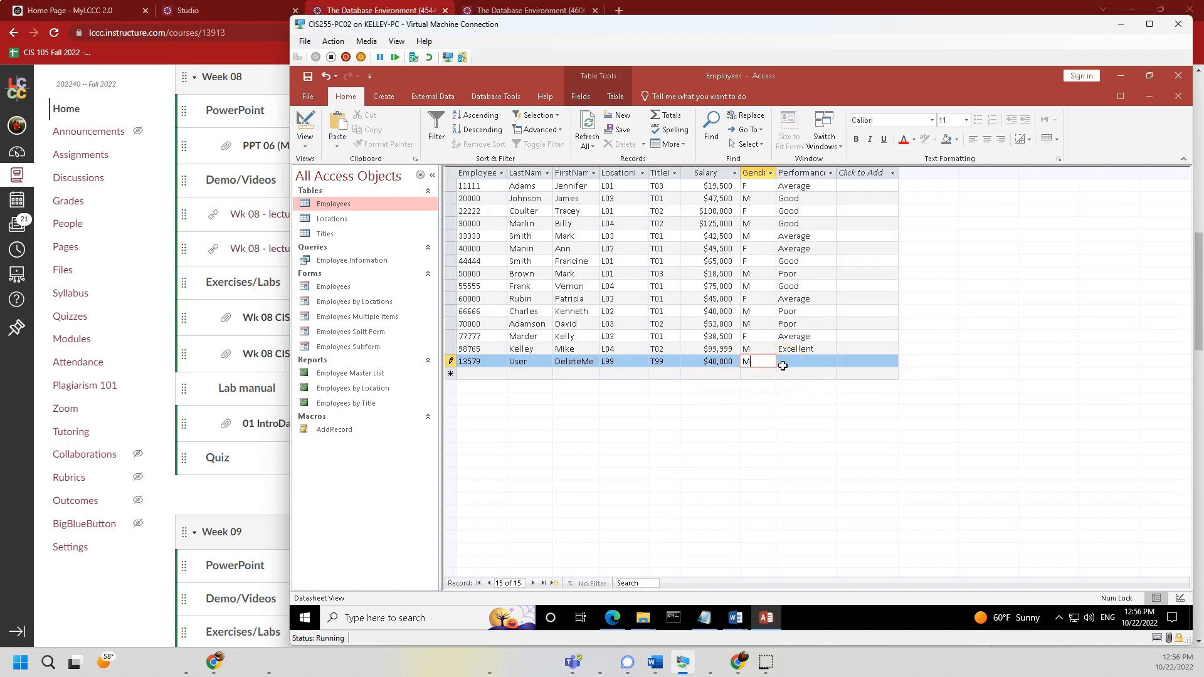
type("M")
left_click(783, 365)
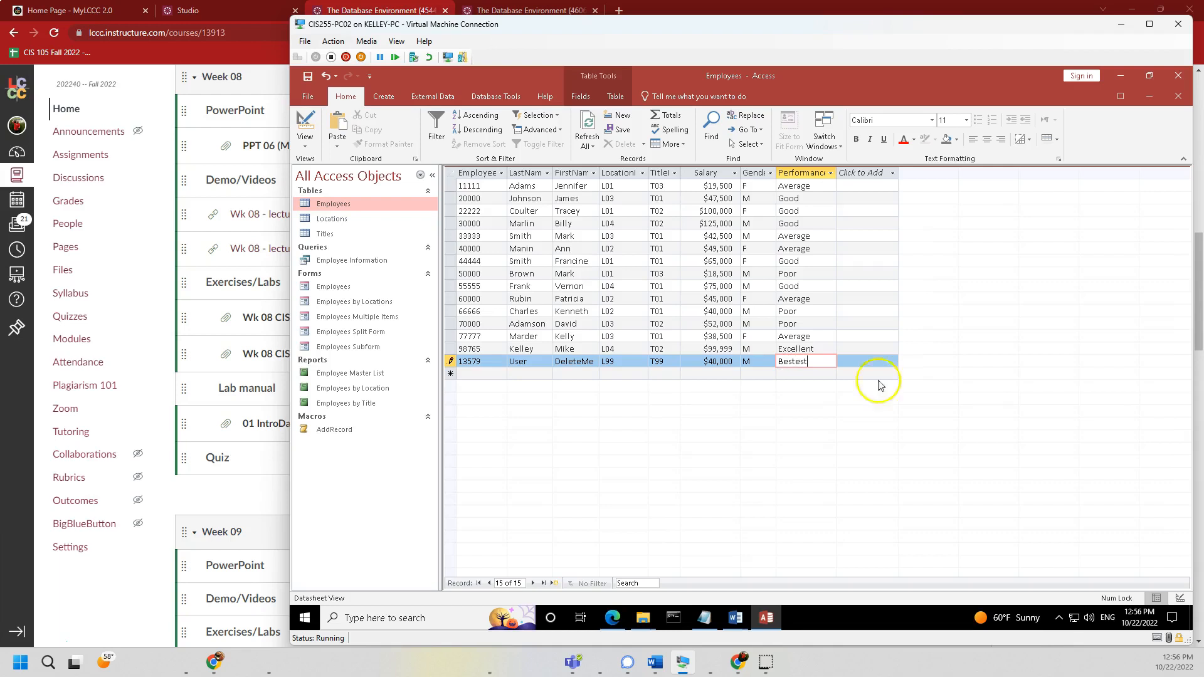
key("Return")
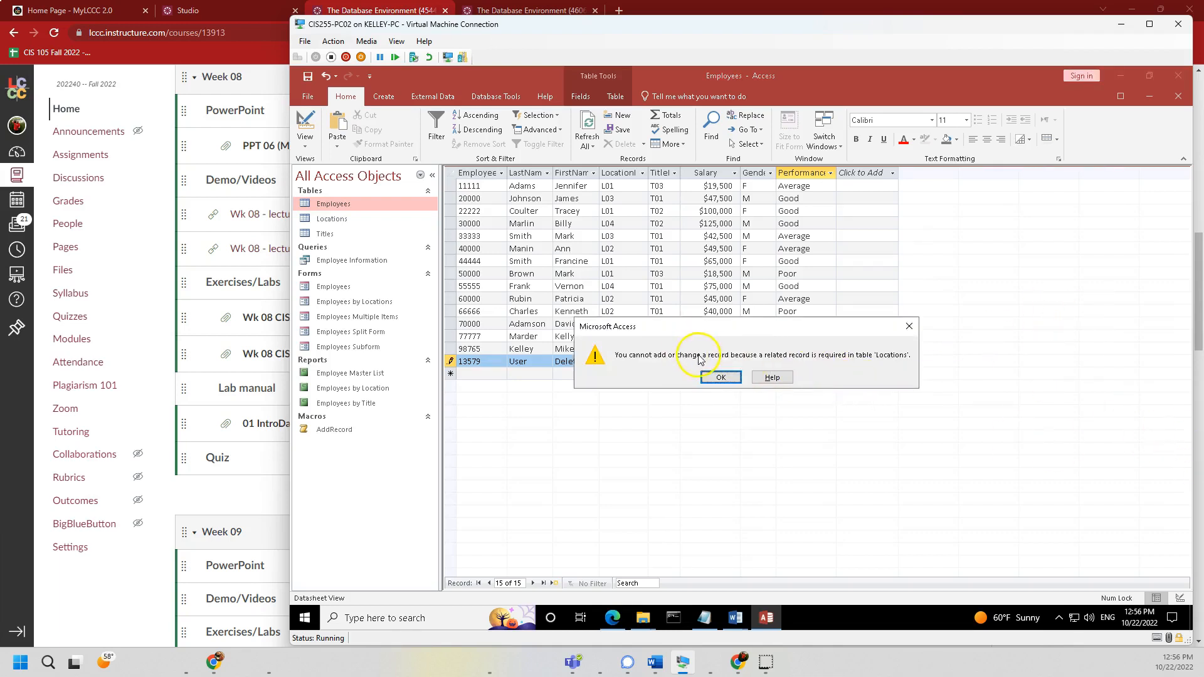
- Dismiss the related-record error and open the Locations table to check valid locations
left_click_drag(695, 326, 700, 212)
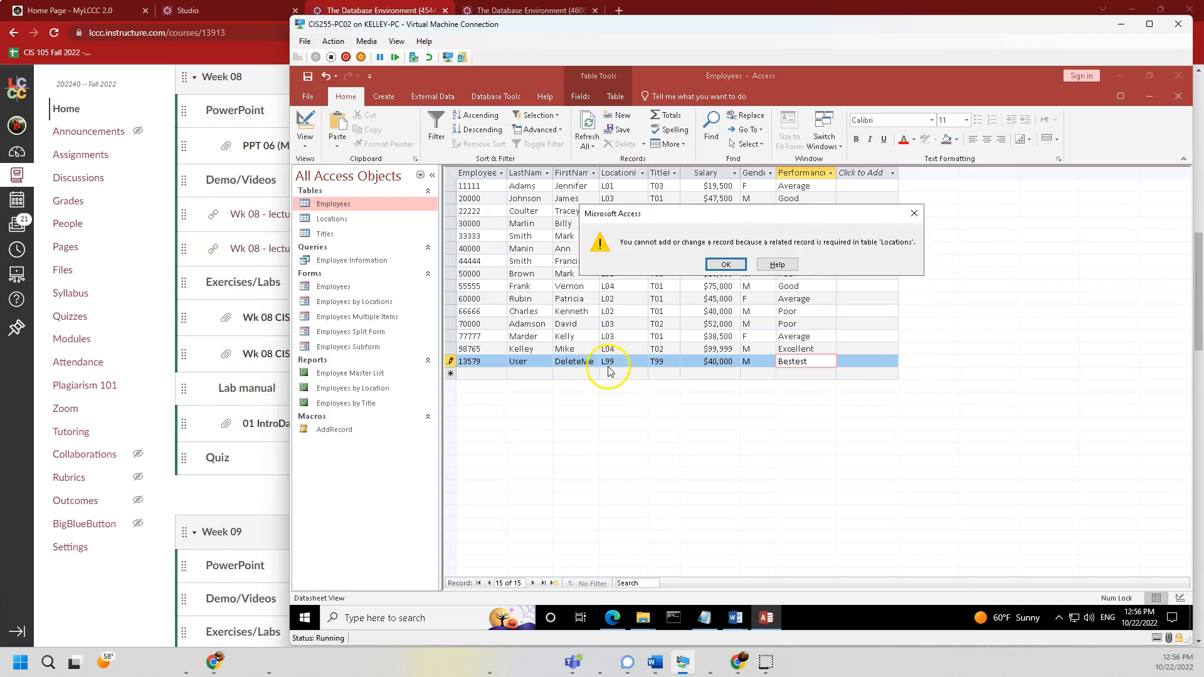
left_click(728, 264)
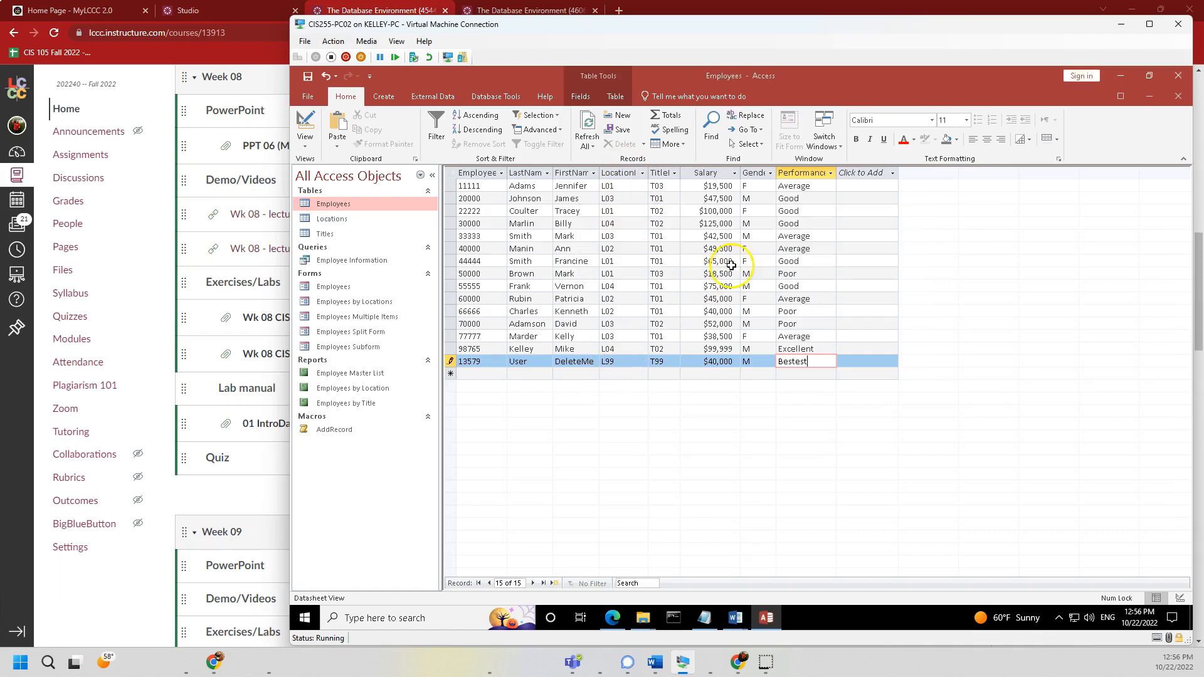
double_click(345, 221)
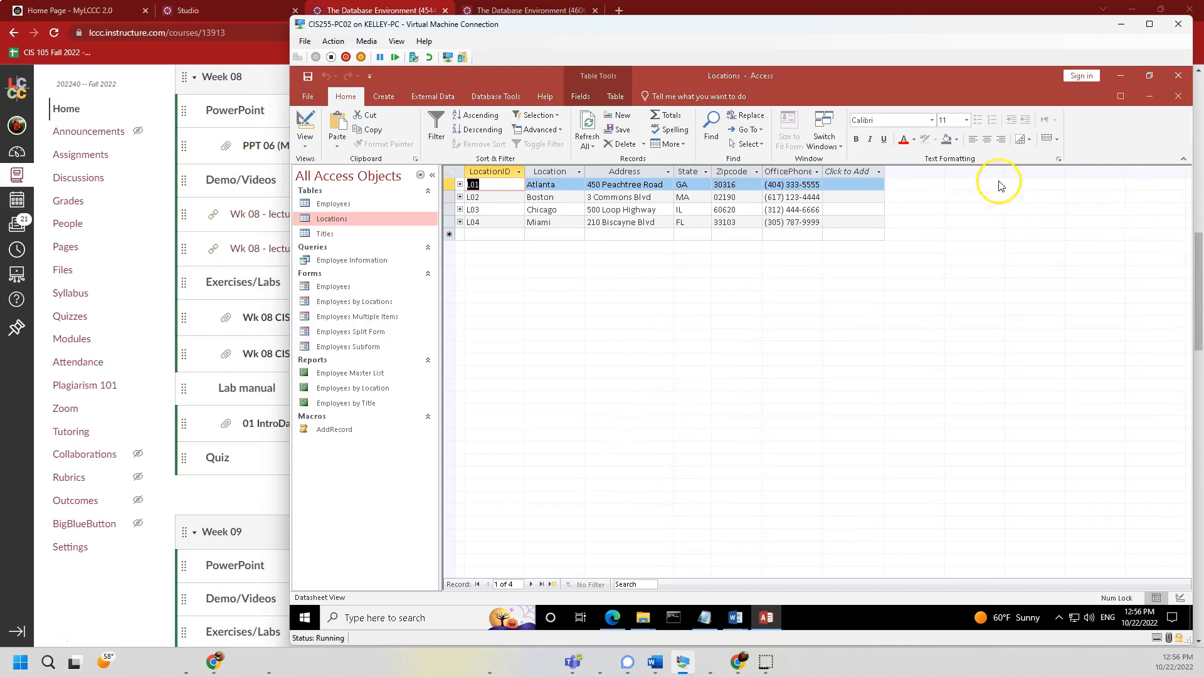
- Return to new employee record 13579, change its location from L99 to L04, and try saving
left_click(1179, 96)
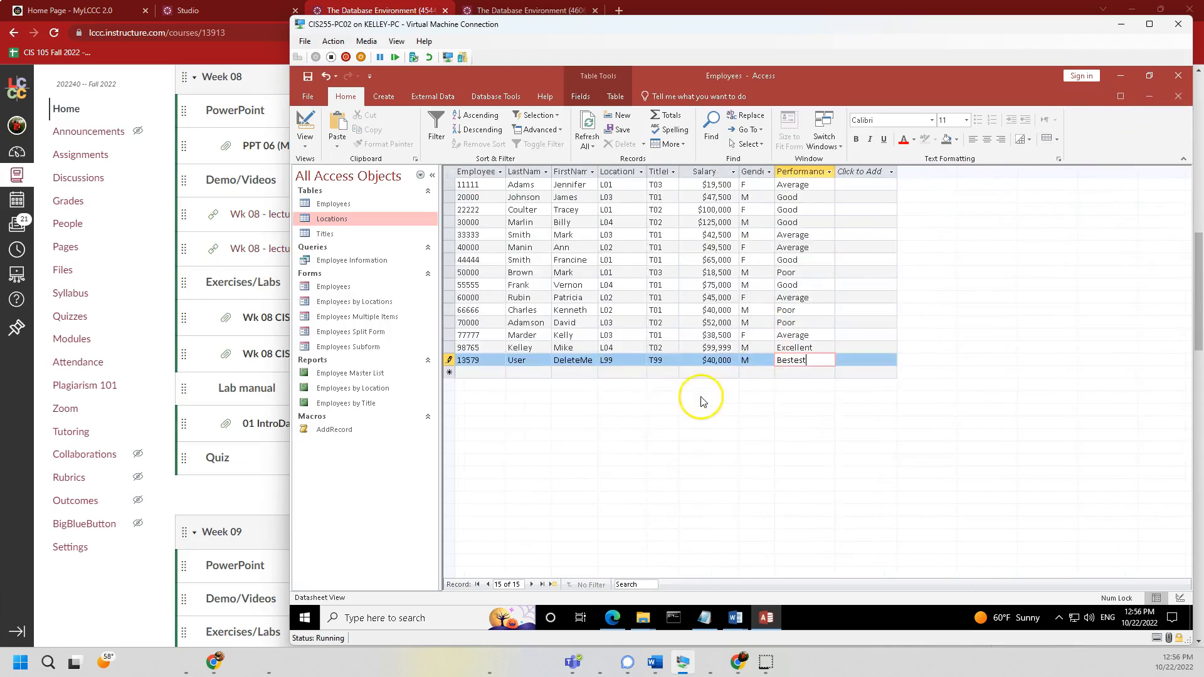
left_click(653, 364)
left_click(624, 360)
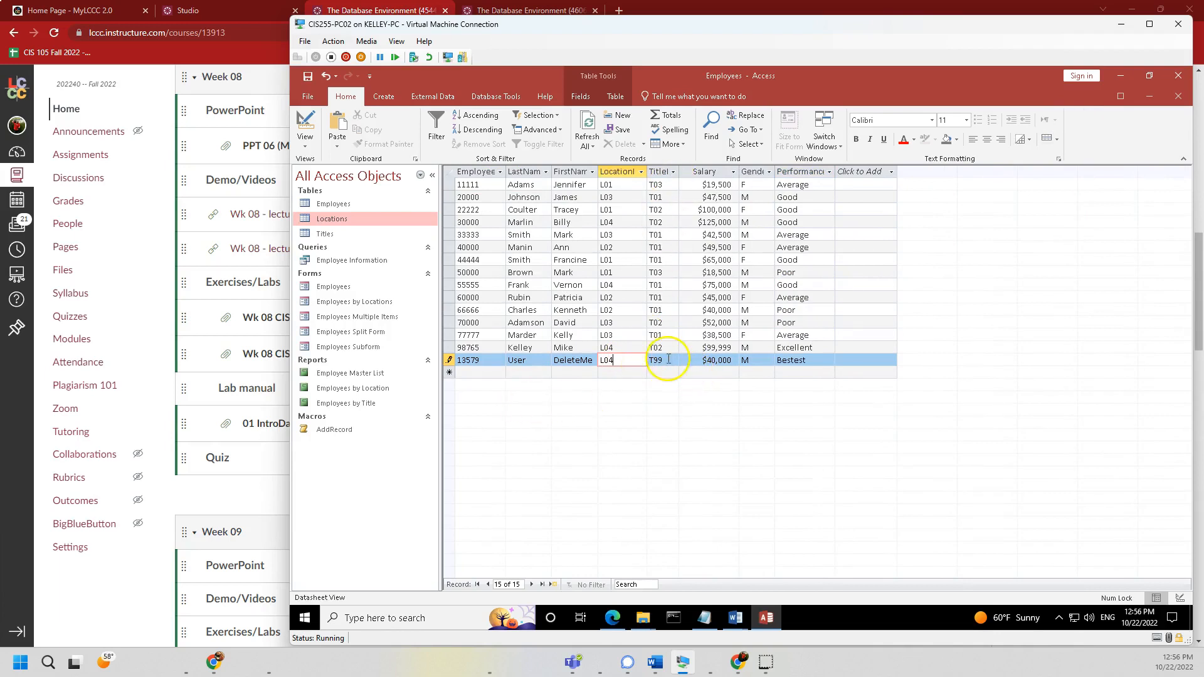
key("Down")
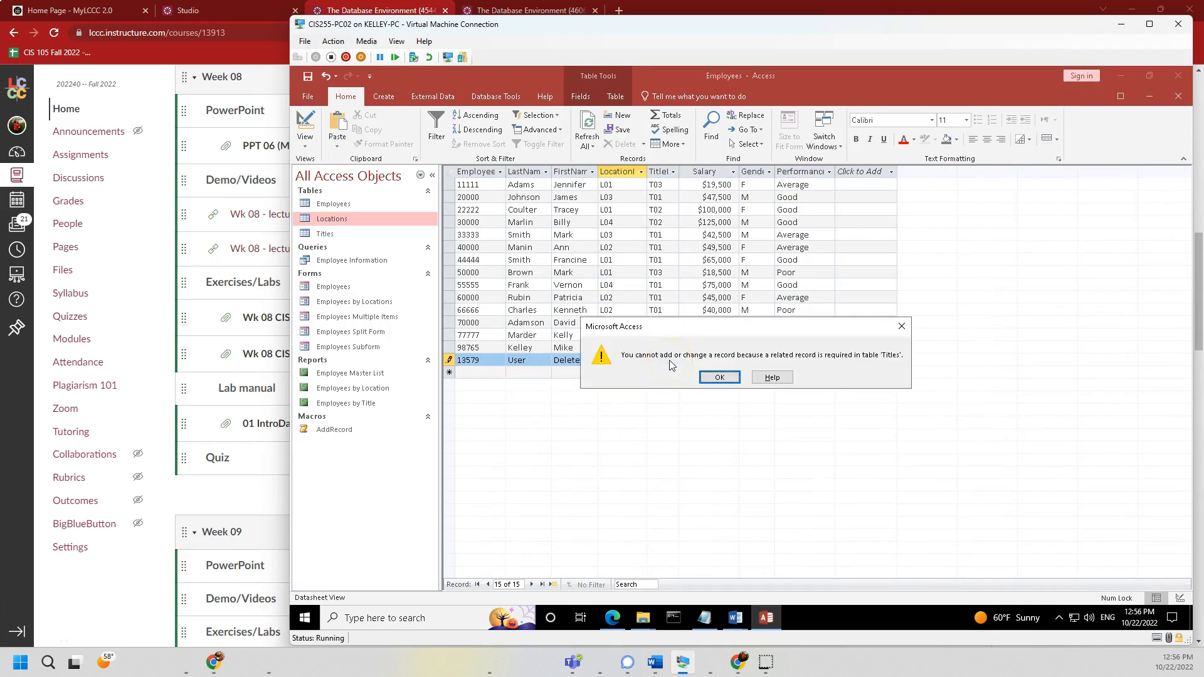
- Check valid title IDs in the Titles table, then change TitleID T99 to T03 and save
double_click(327, 235)
left_click(719, 377)
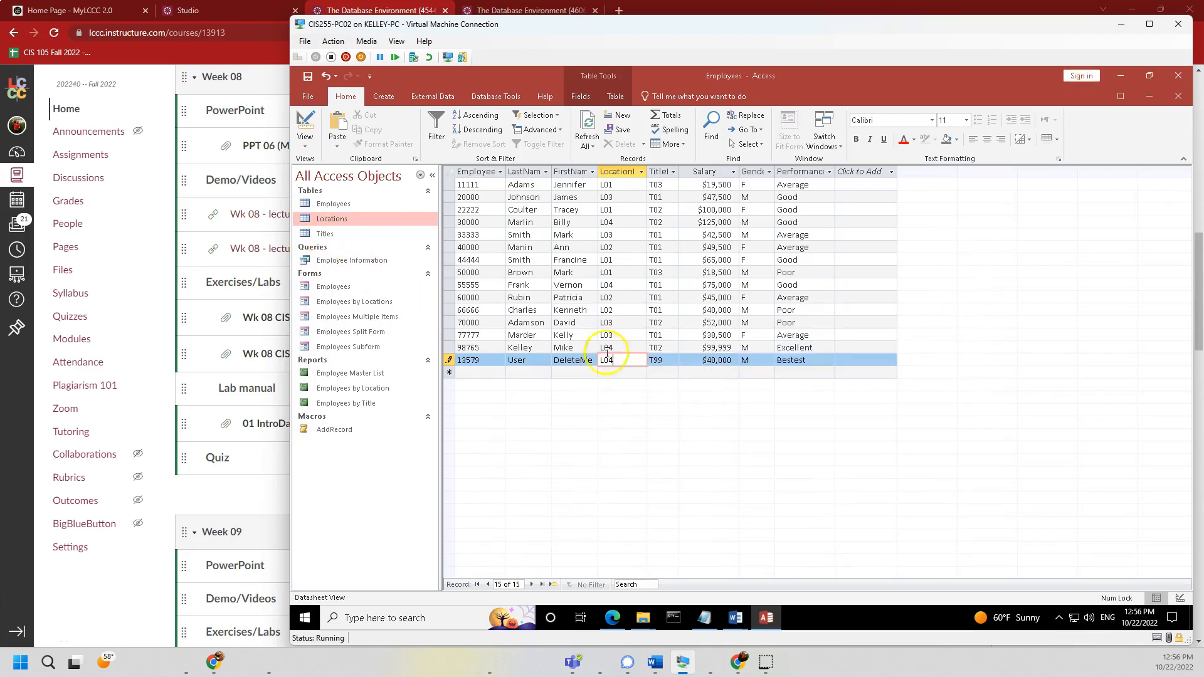
double_click(325, 234)
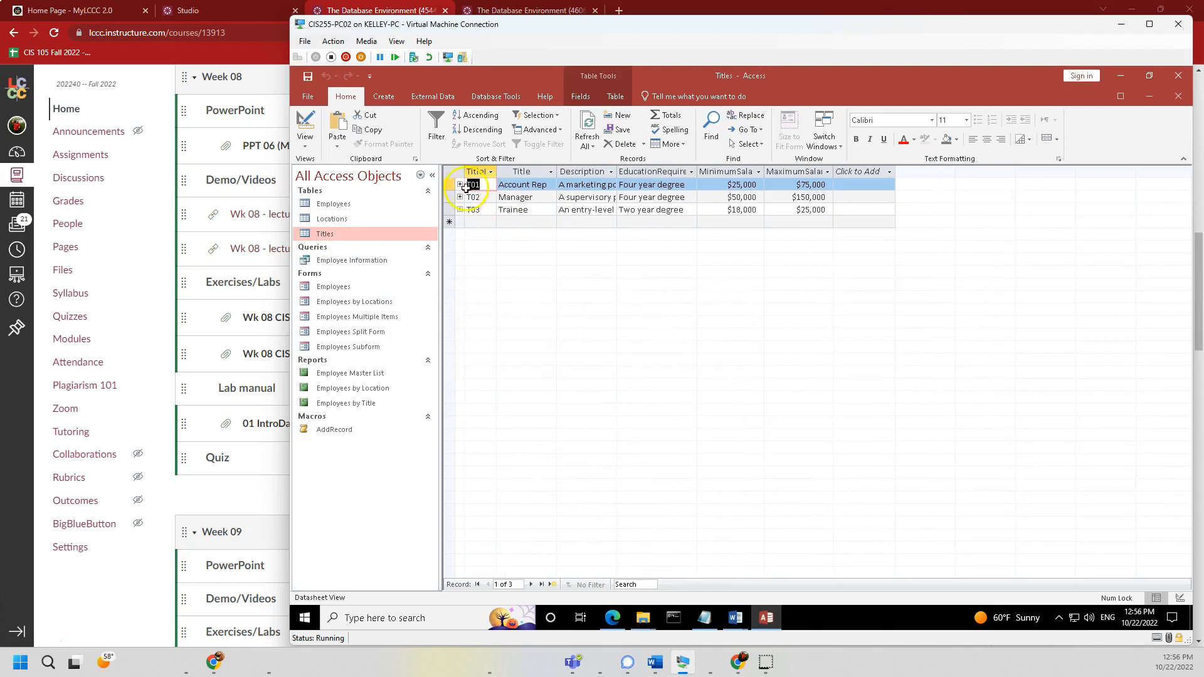
left_click(1179, 96)
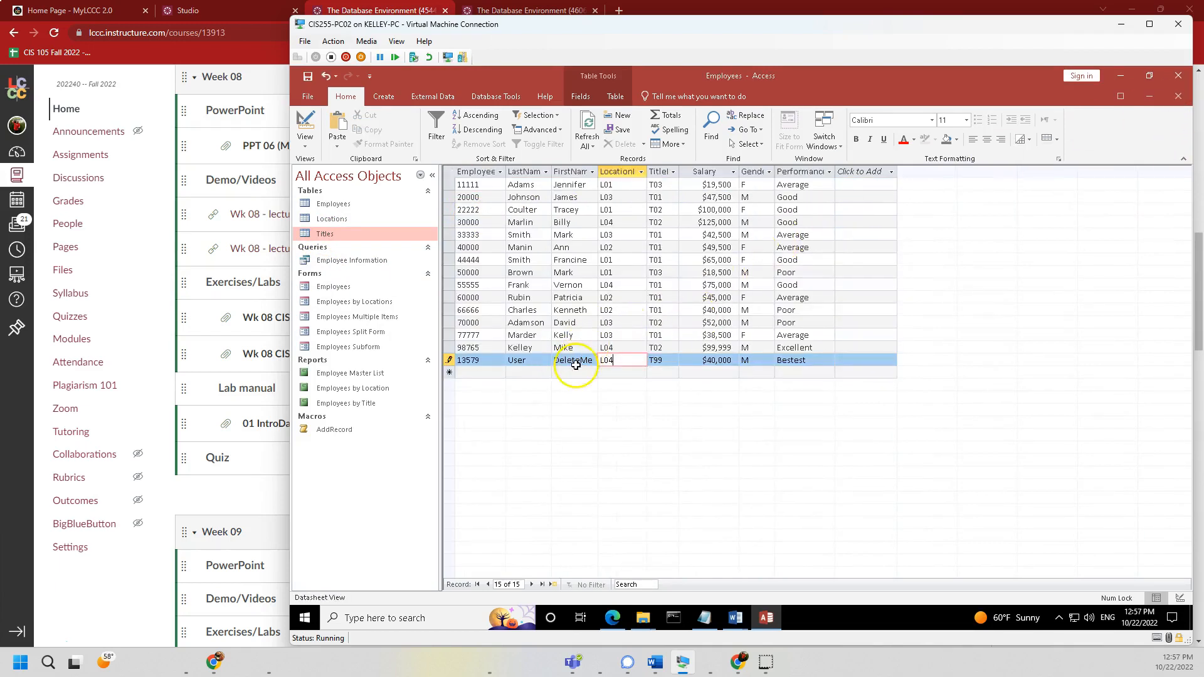
left_click(666, 362)
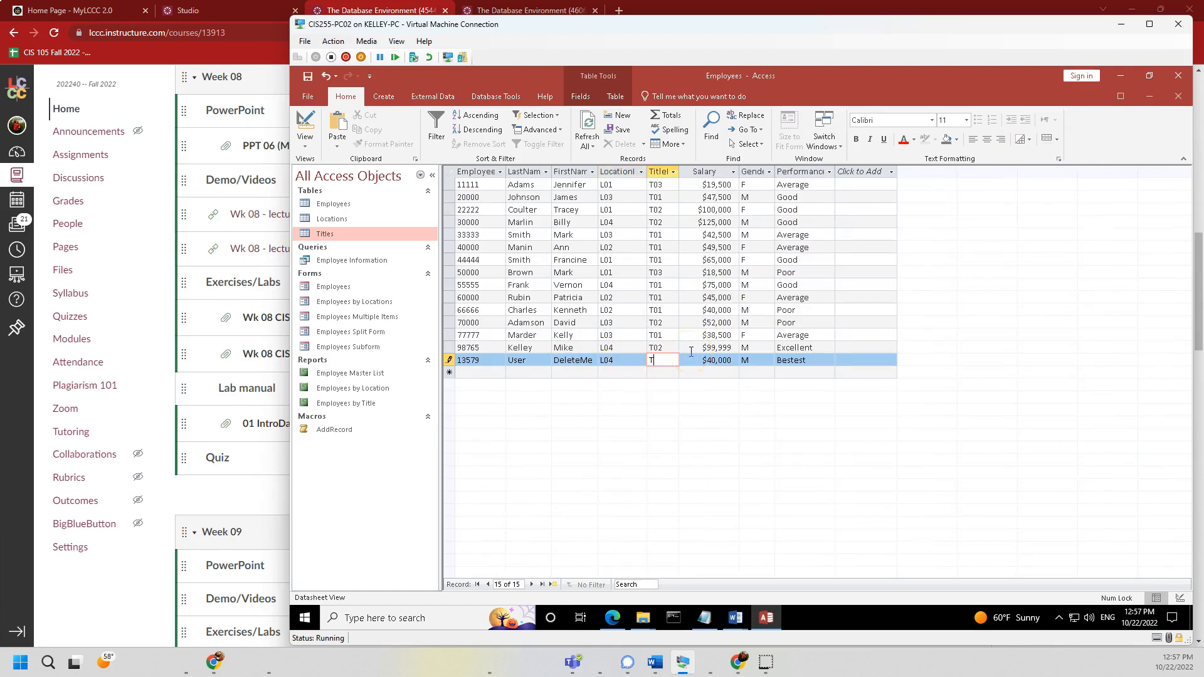
key("Up")
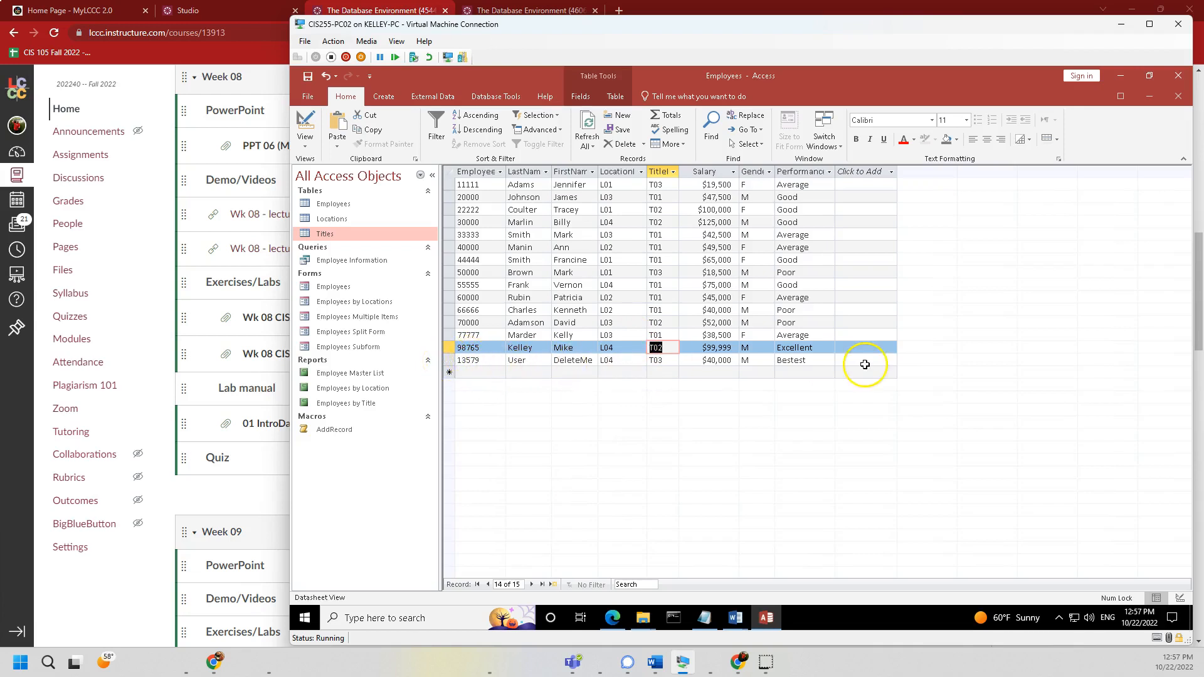
- Reopen the Employees table to confirm record 13579 (User, DeleteMe) is saved, then close it
left_click(1175, 95)
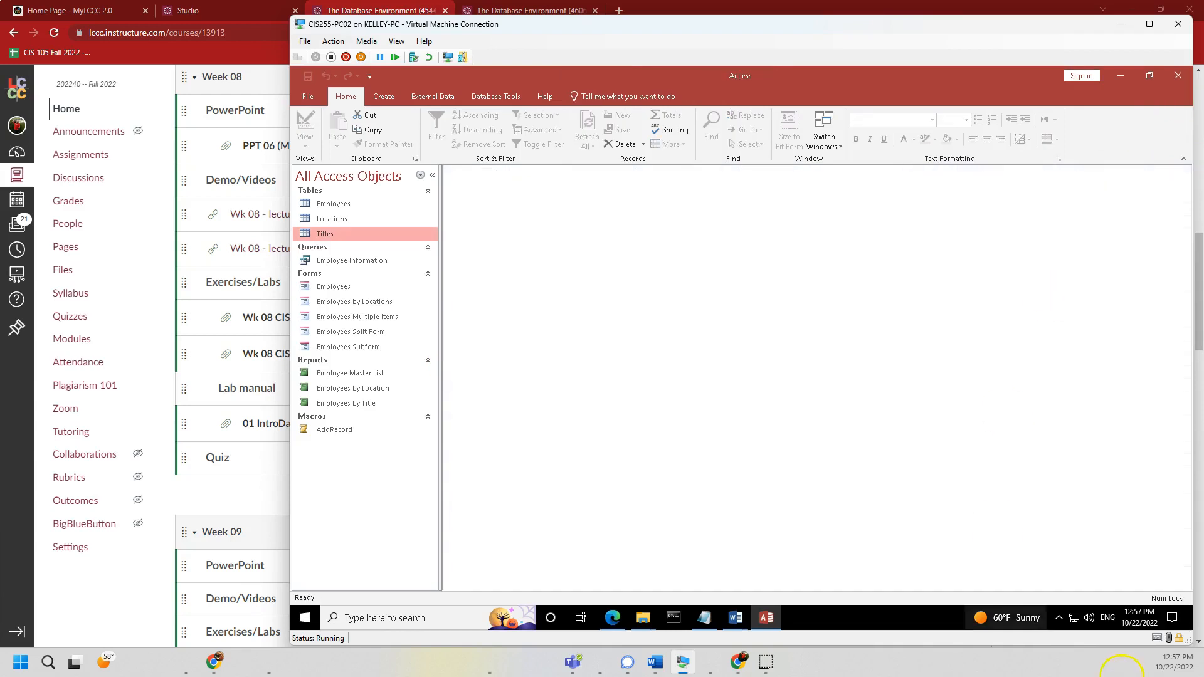
double_click(334, 203)
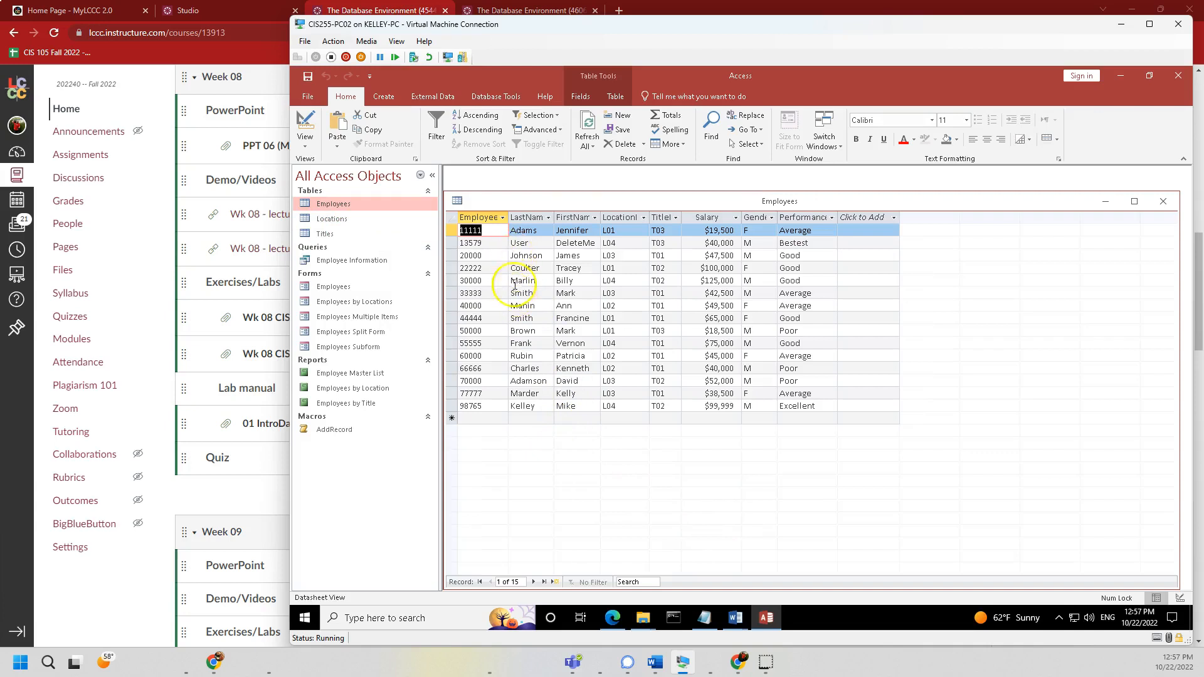
left_click(452, 243)
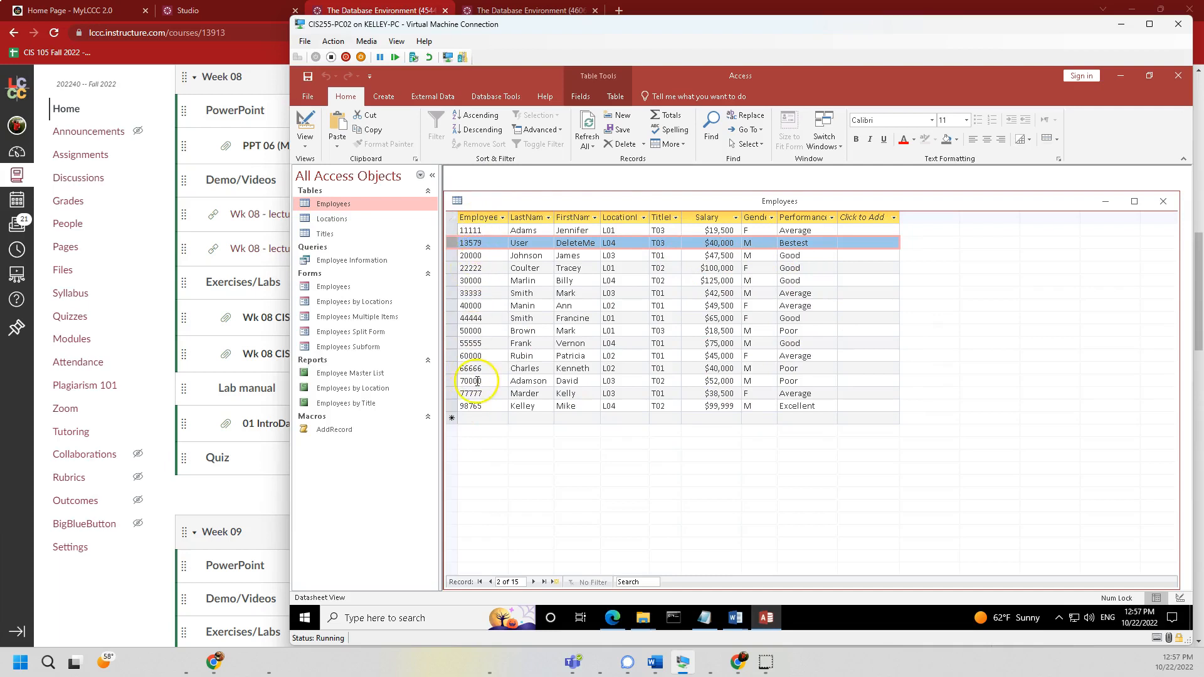
left_click(1163, 201)
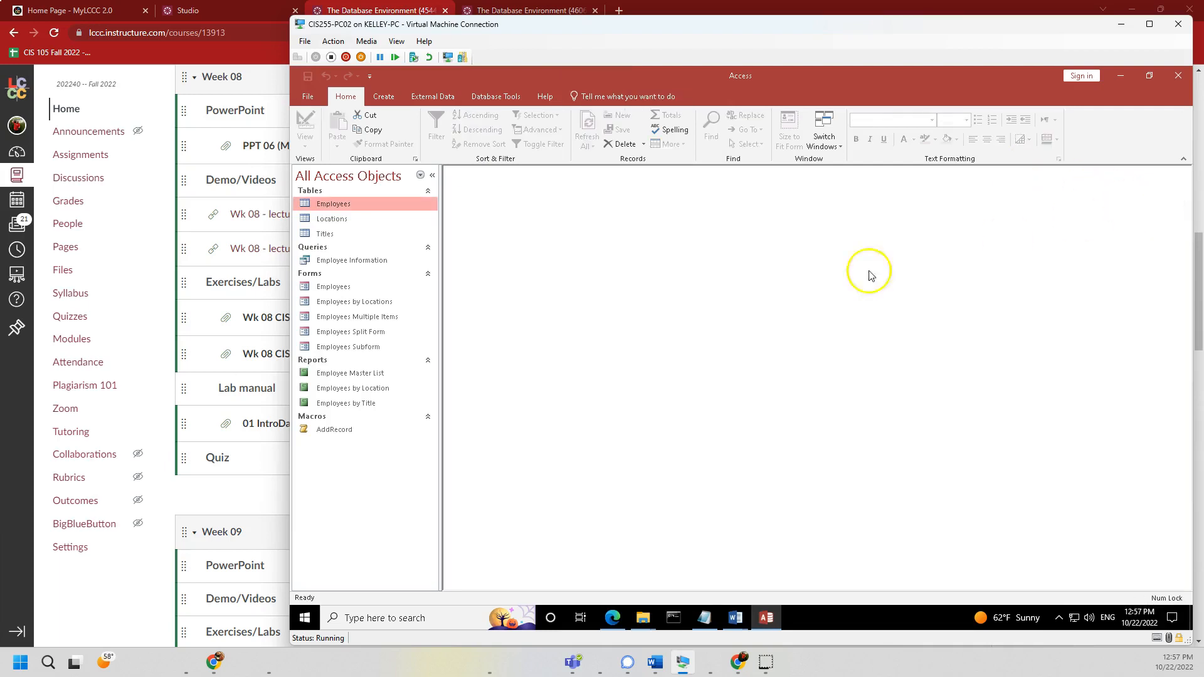
double_click(332, 287)
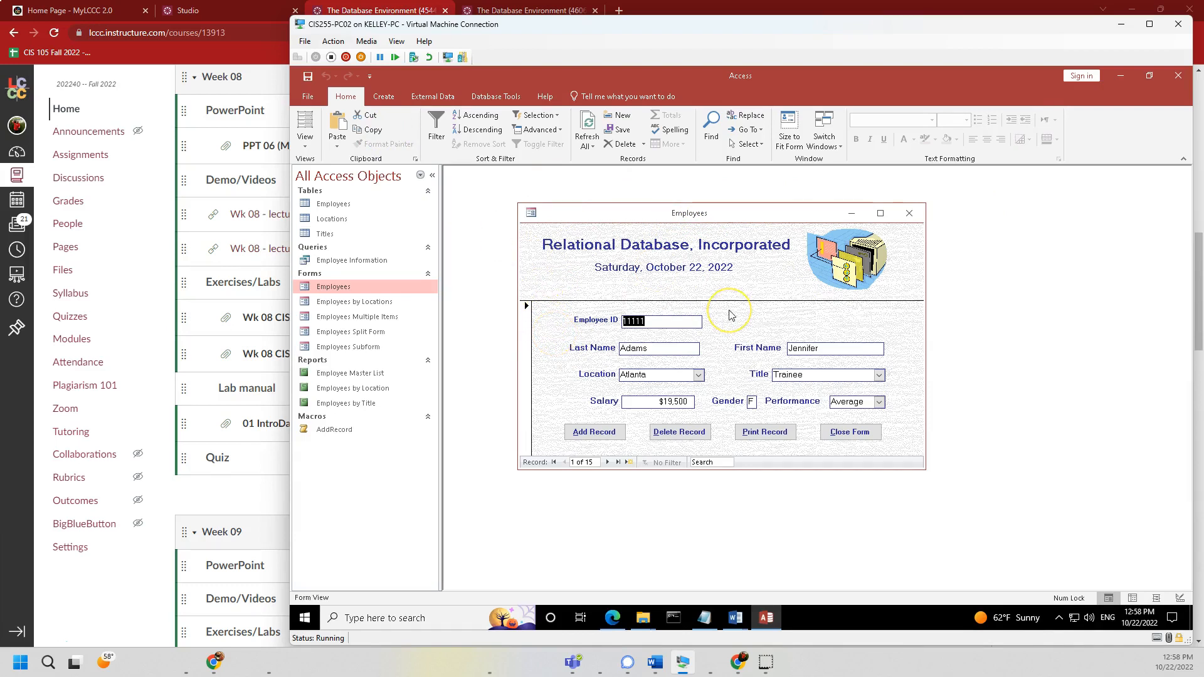
- Overwrite the form's first record with Employee ID 24680, last name User2, first name DeleteYourself
type("24680")
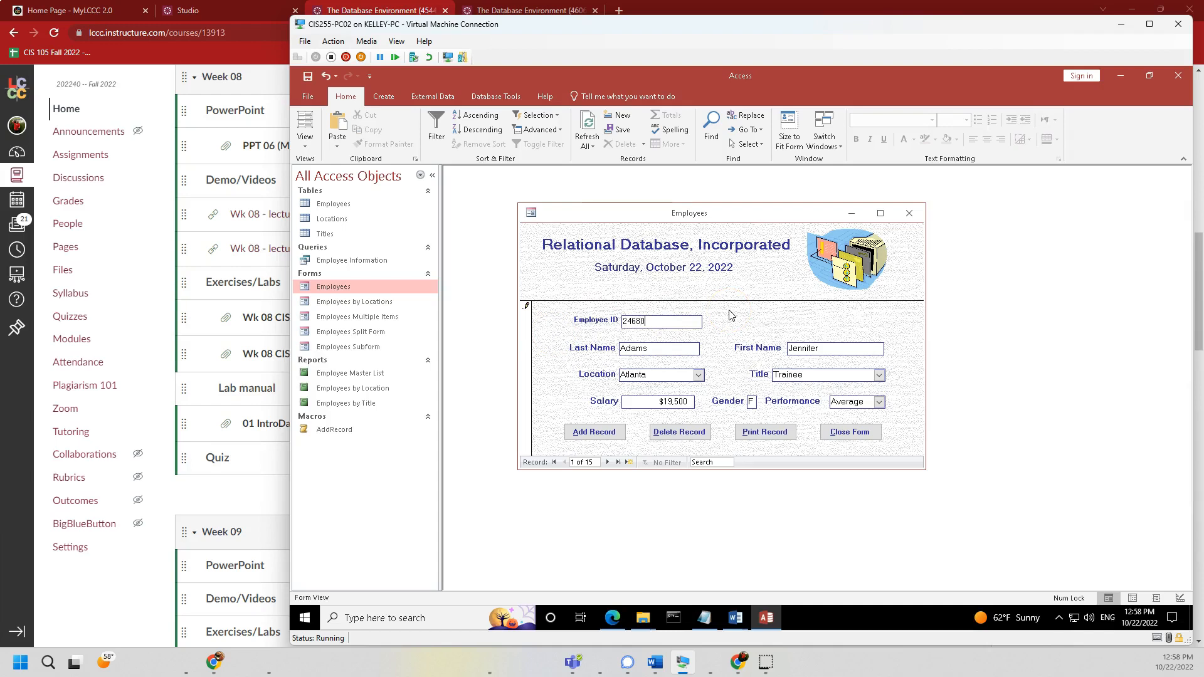
key("Tab")
type("Us")
key("Tab")
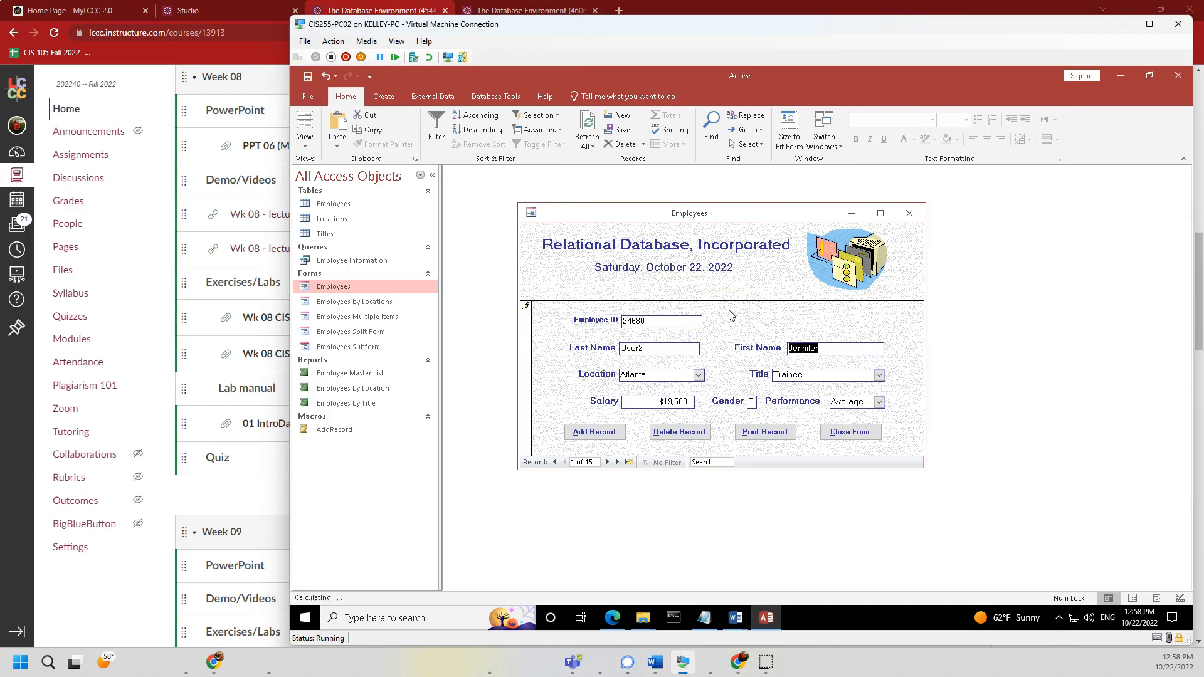
type("DeleteYourself")
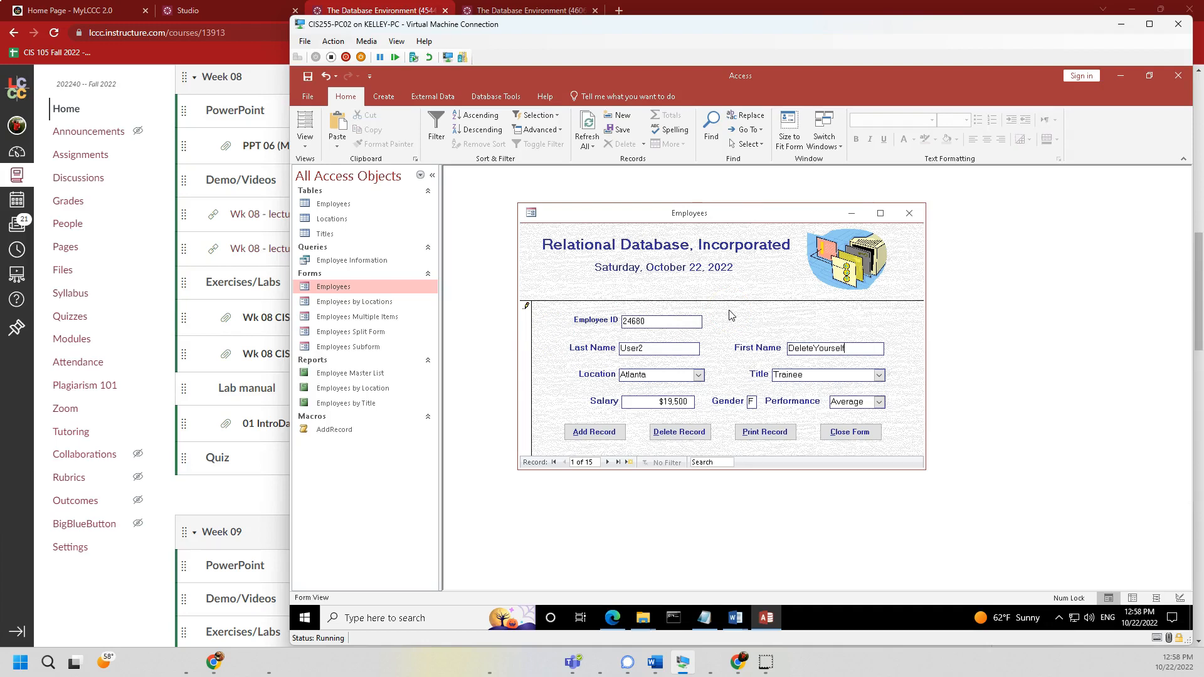
key("Tab")
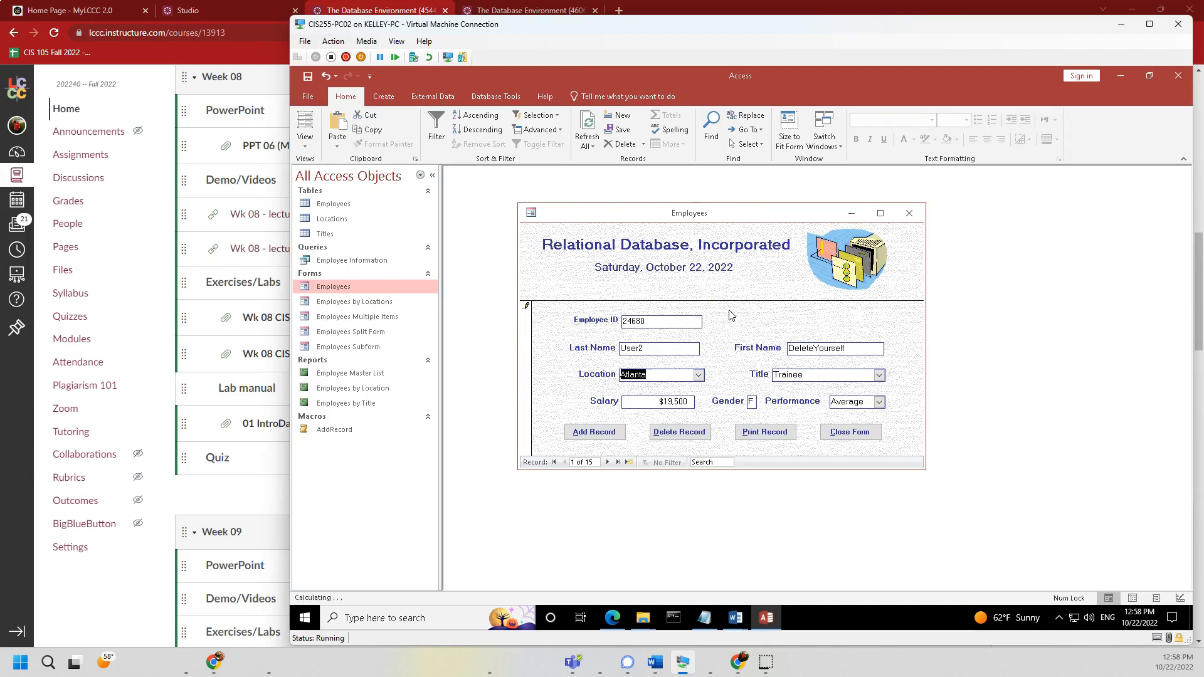
key("Tab")
key("Tab")
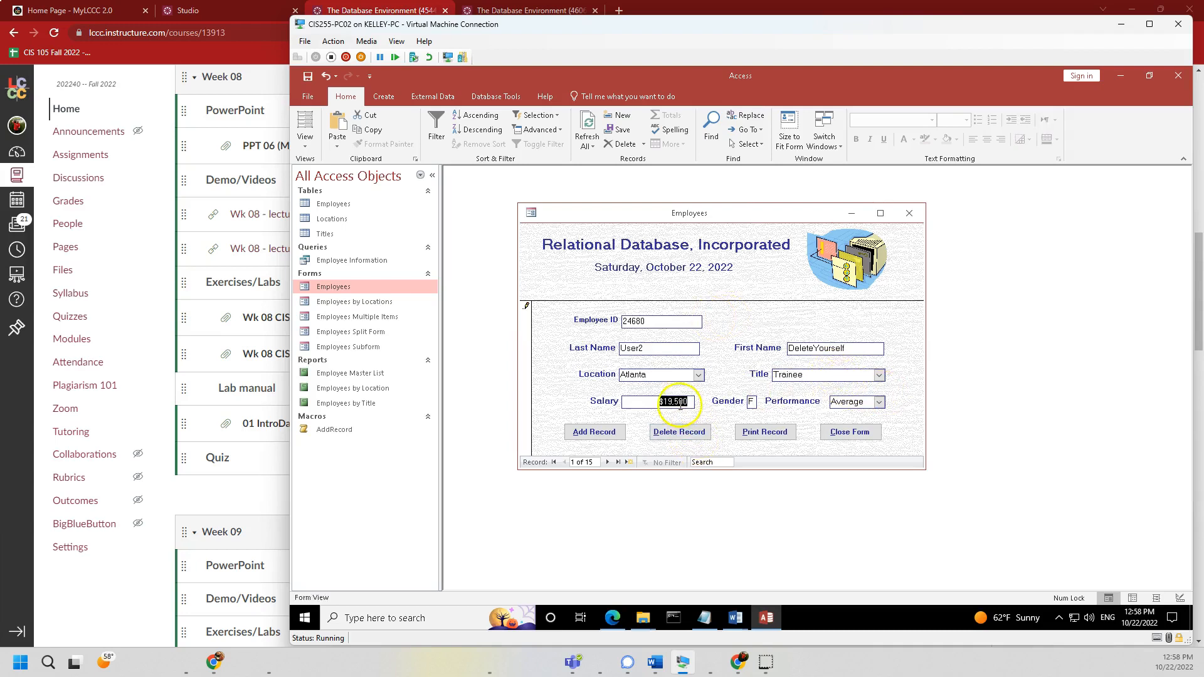
key("Tab")
key("shift+Tab")
key("shift+Tab")
key("Tab")
- Set the record's Salary to 195000 and Performance to Average
type("19")
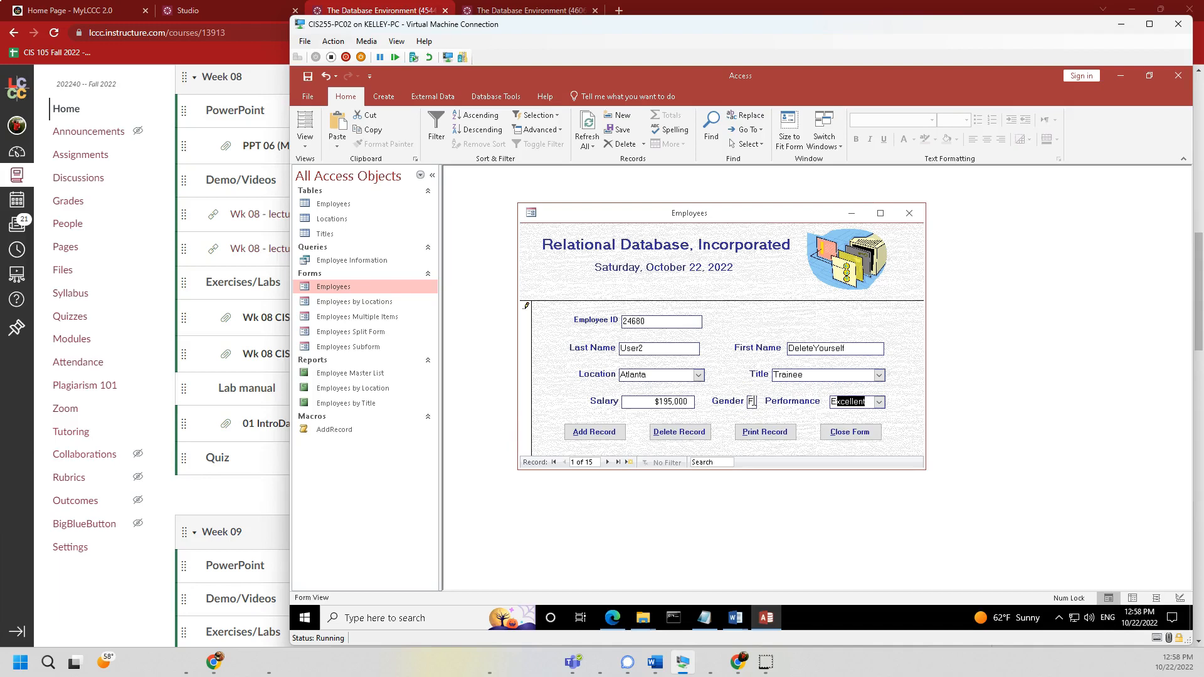
type("G")
key("BackSpace")
key("BackSpace")
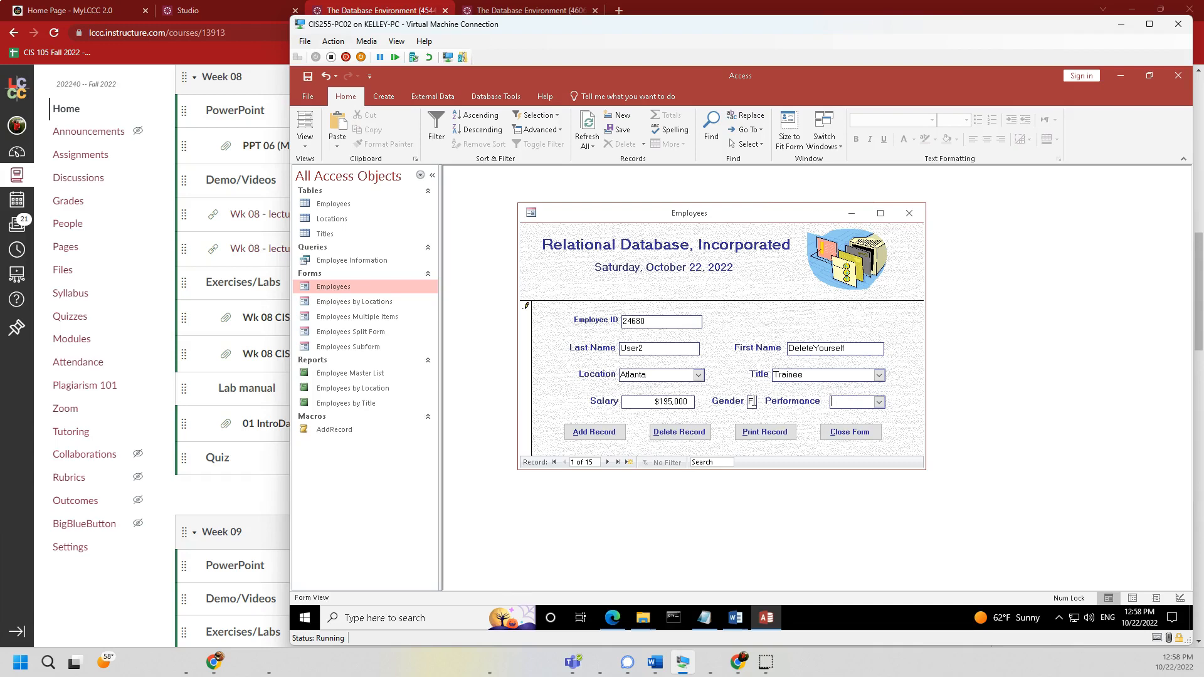
left_click(879, 402)
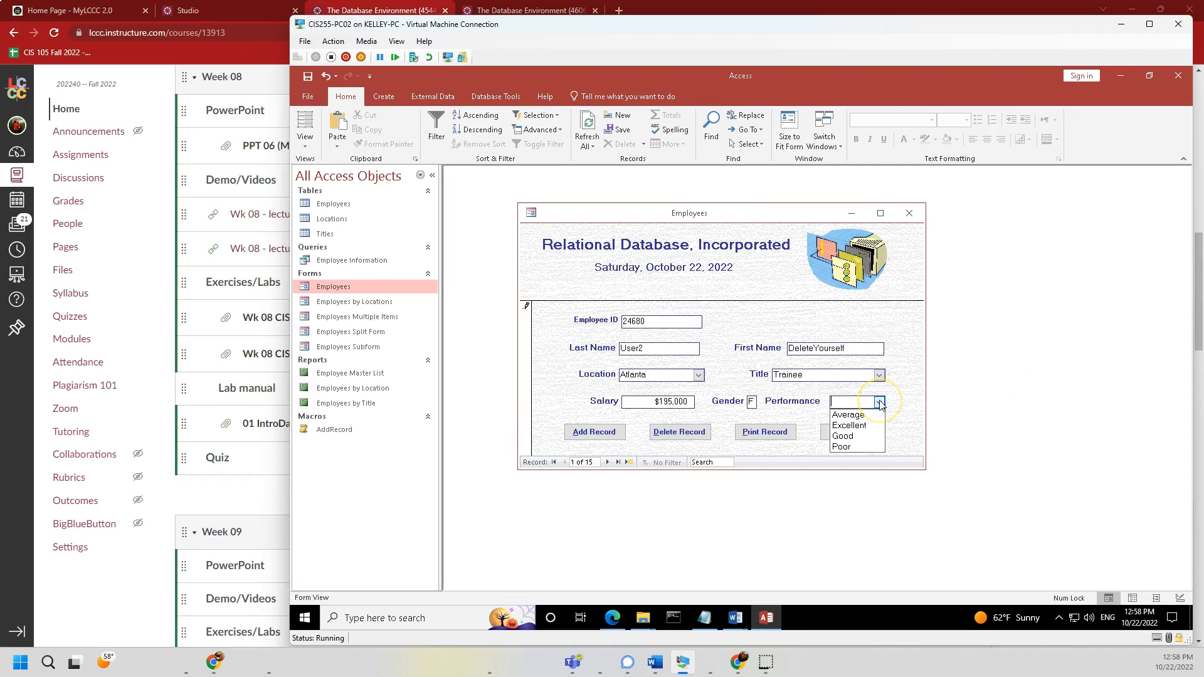
left_click(849, 415)
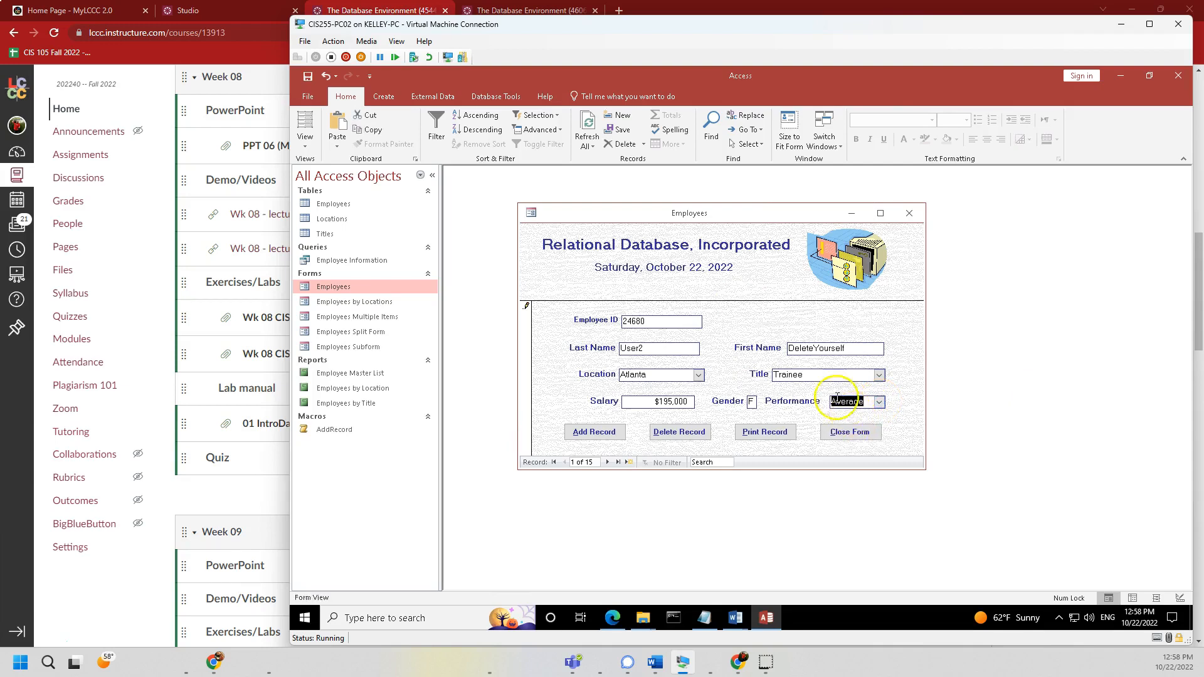
left_click_drag(650, 405, 690, 402)
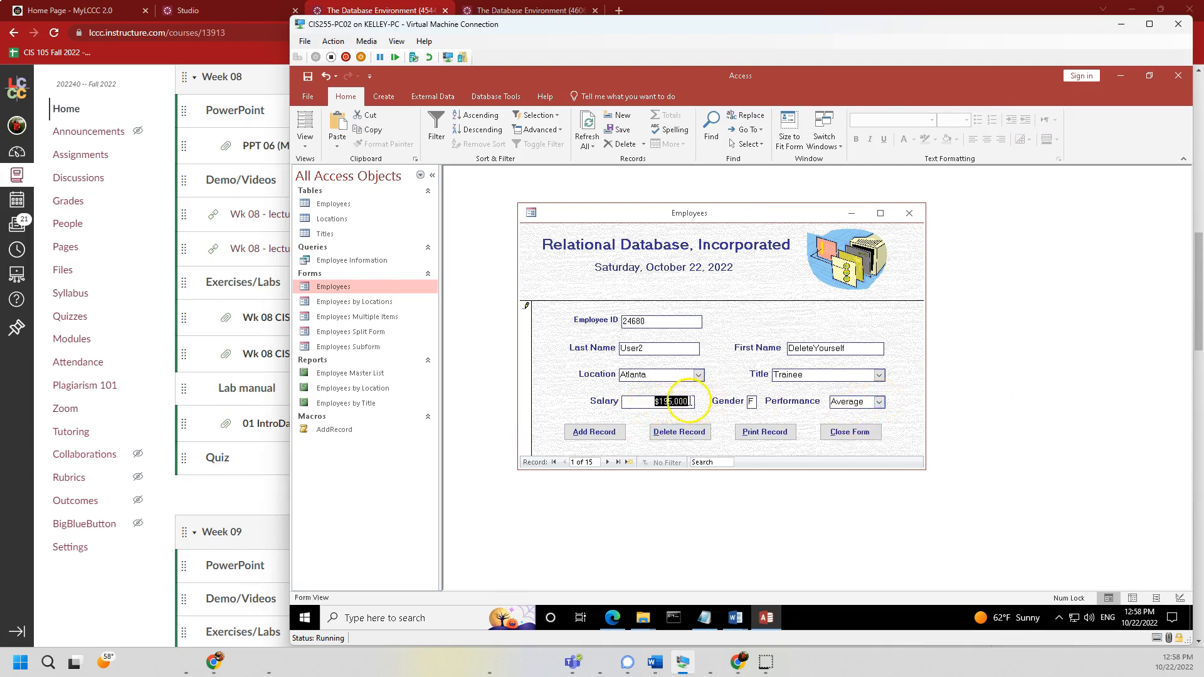
double_click(751, 405)
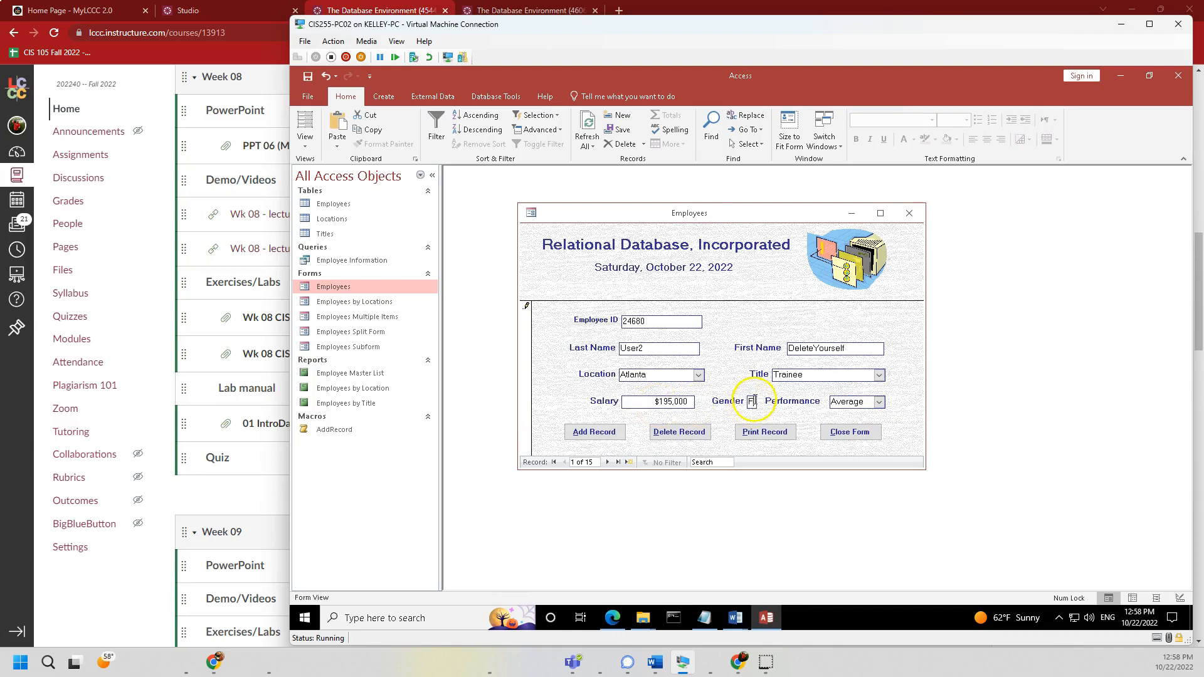
- Enter X for Gender, dismiss the M-or-F warning, and save employee 24680
type("X")
key("Tab")
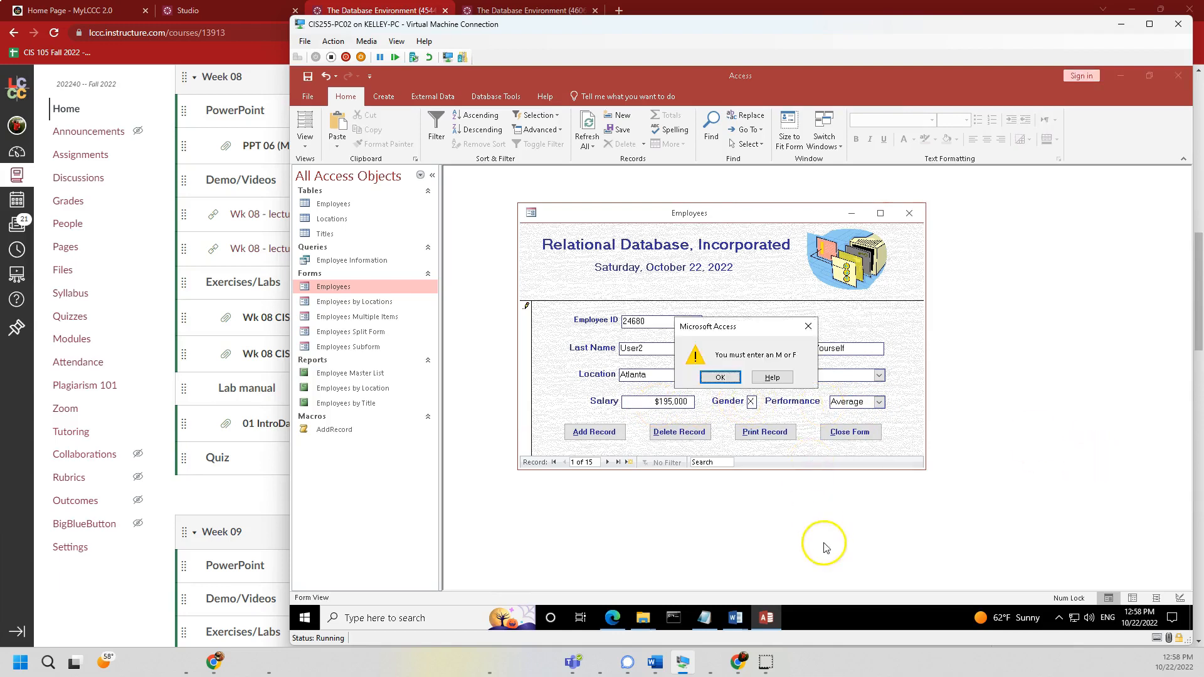
left_click(722, 377)
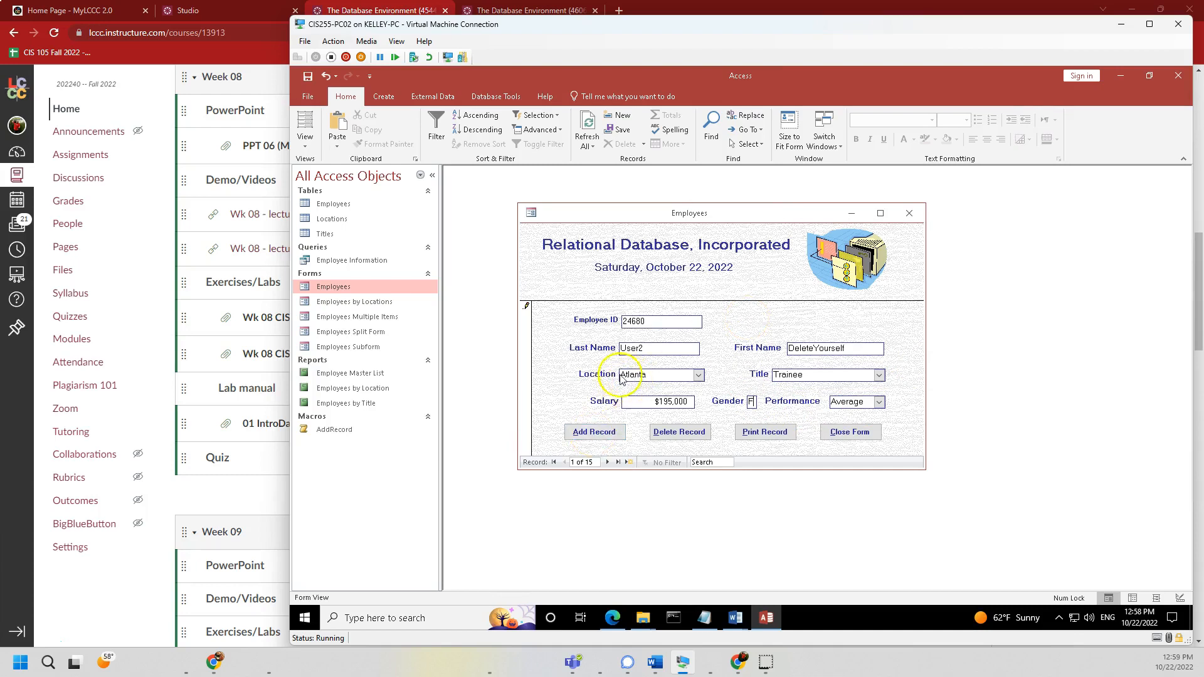
left_click_drag(646, 321, 625, 323)
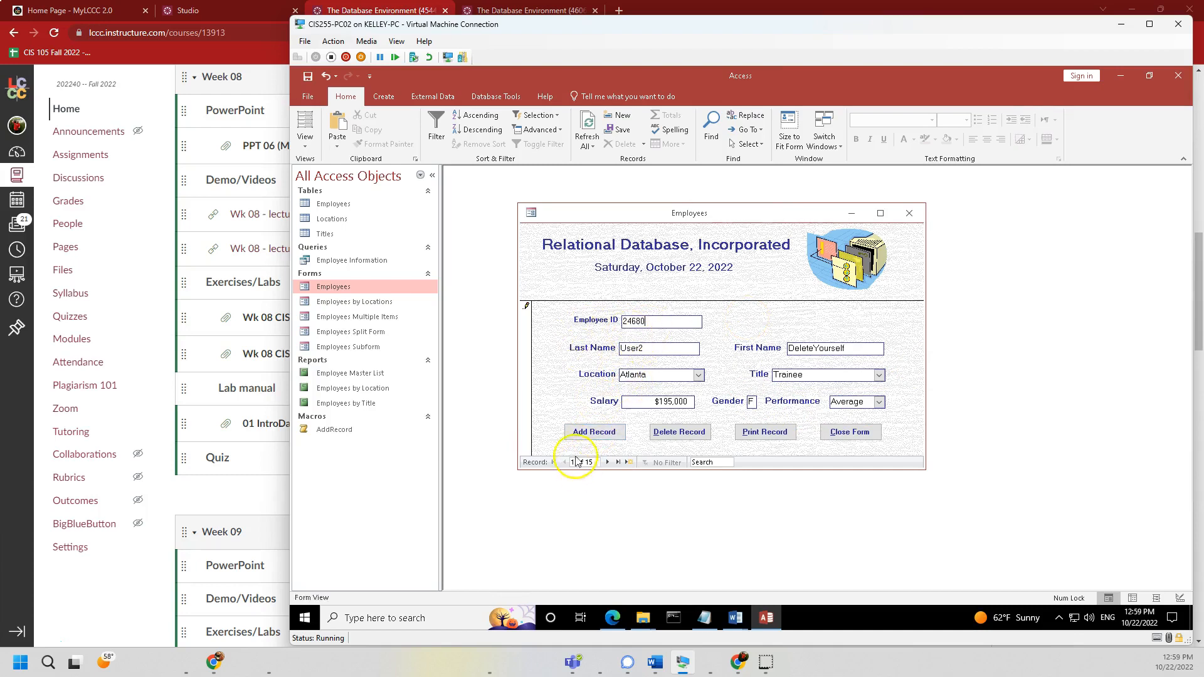
left_click(611, 434)
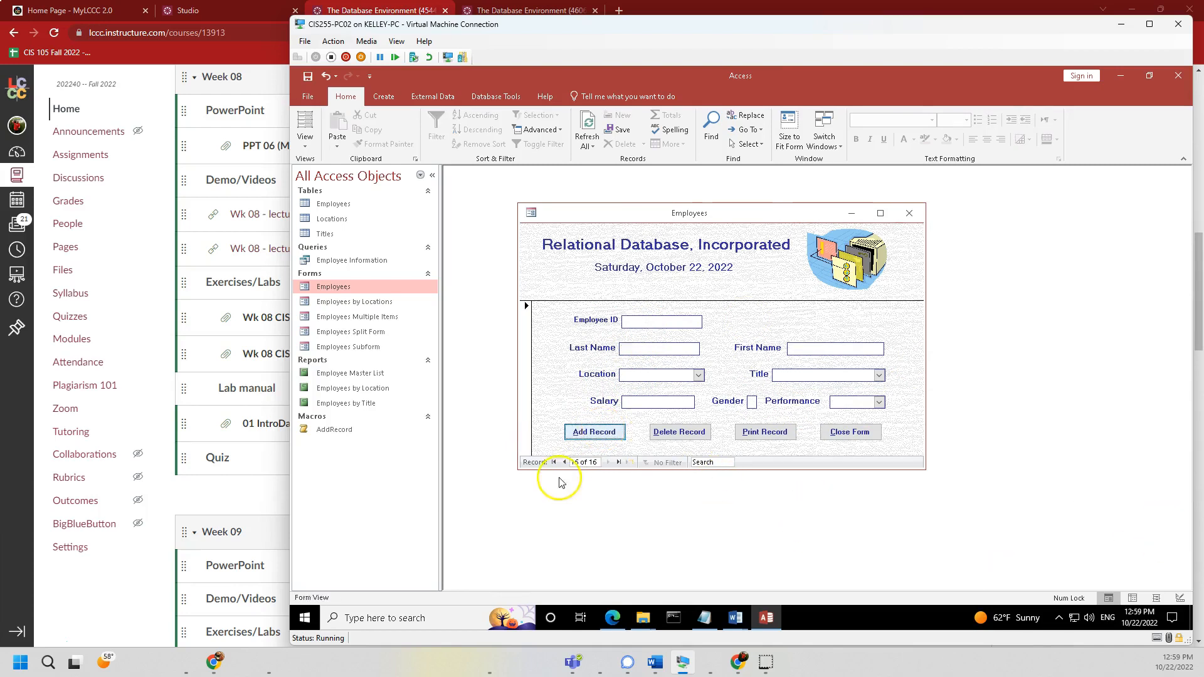
- Close the form and verify employee 24680 with a $195,000 salary in the Employees table
left_click(849, 431)
double_click(333, 204)
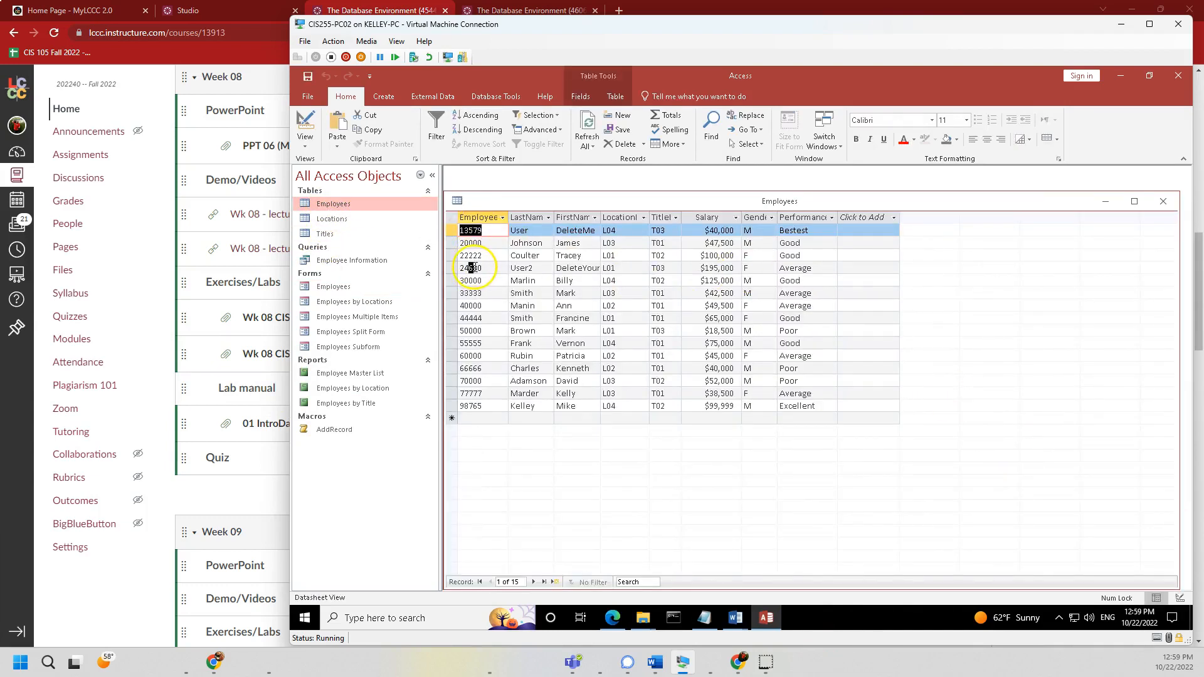
left_click_drag(472, 268, 484, 268)
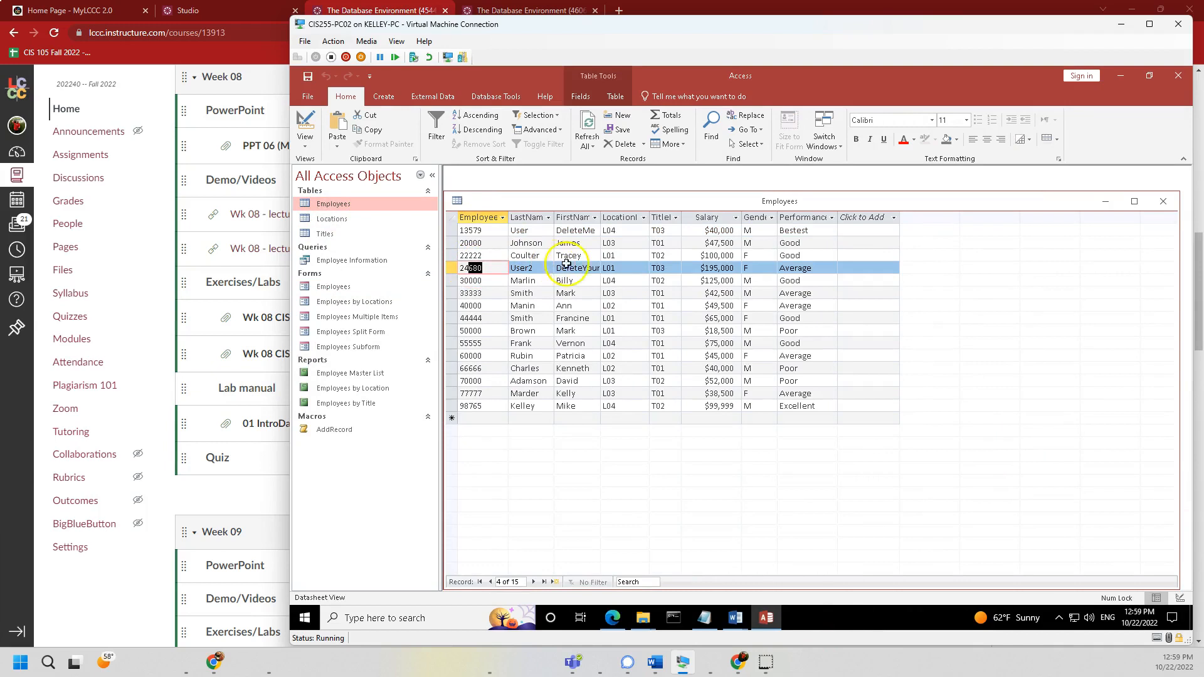
left_click(698, 268)
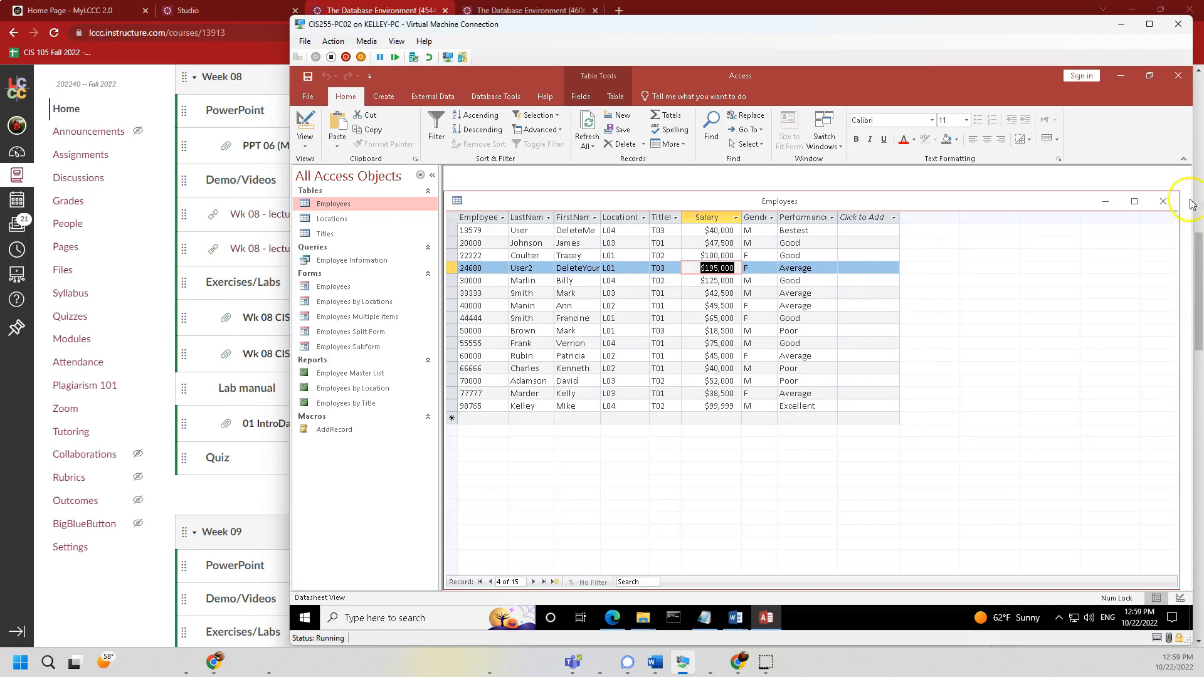
- Close the Employees table, reopen the Employees form, and switch it to Layout View
left_click(1165, 204)
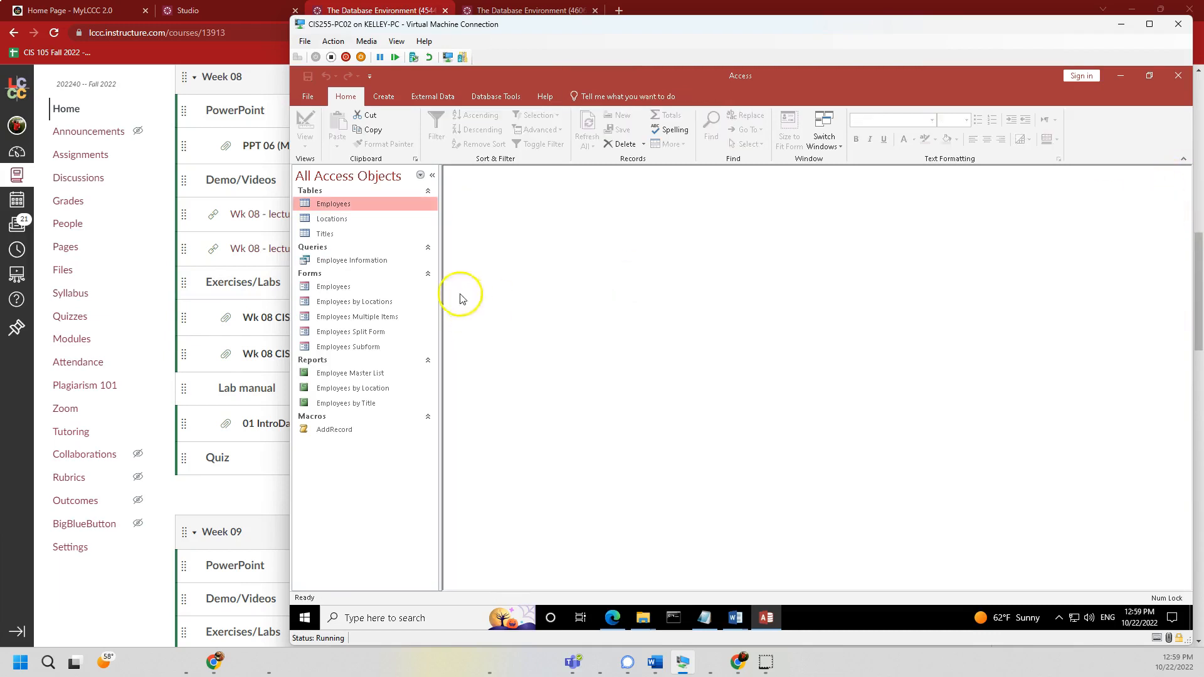
left_click(318, 292)
double_click(318, 296)
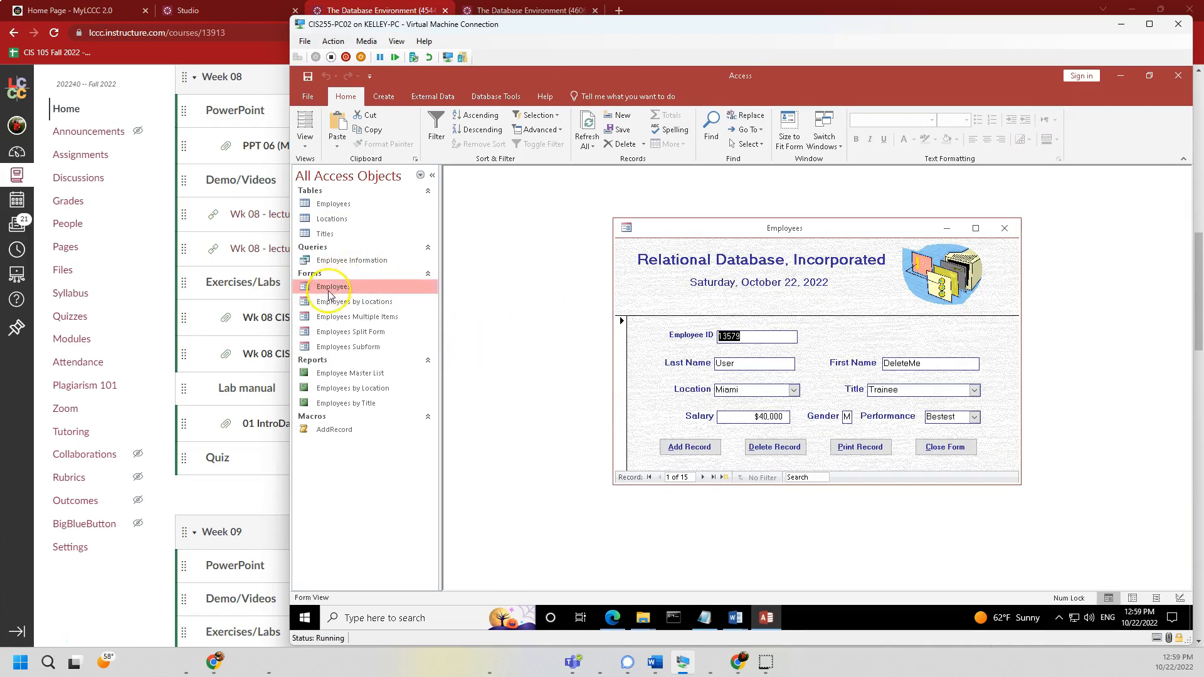
left_click(304, 146)
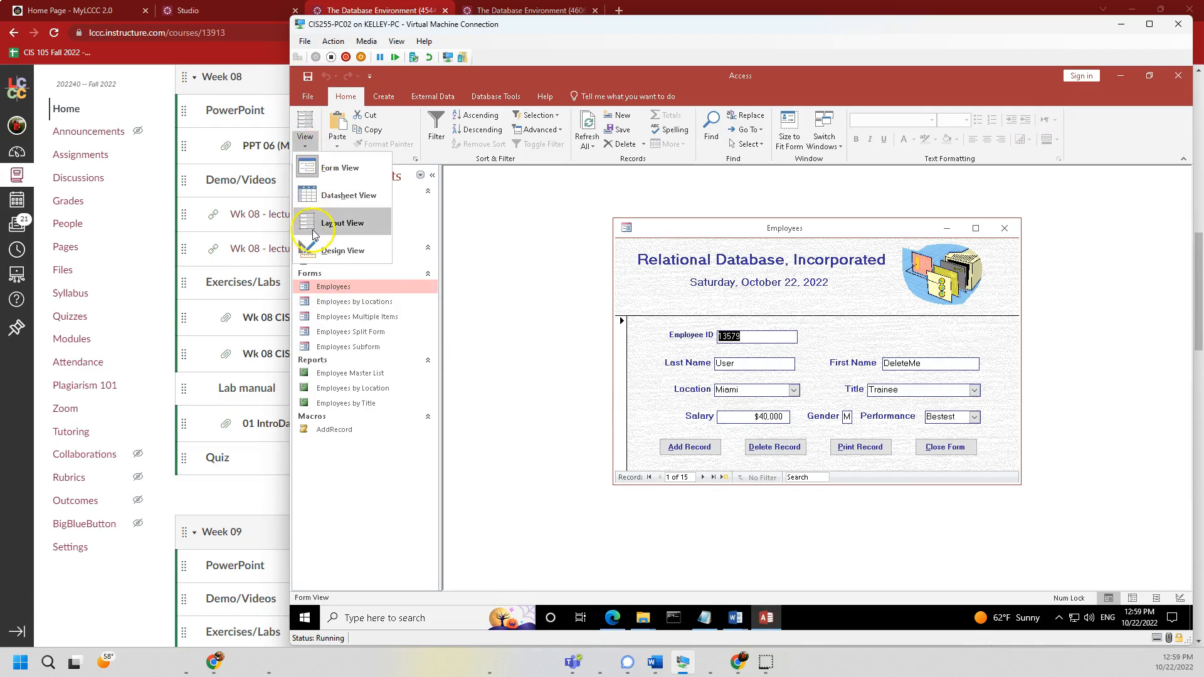
left_click(312, 223)
- View the Employees form in Datasheet View and Design View, then close it
left_click(317, 147)
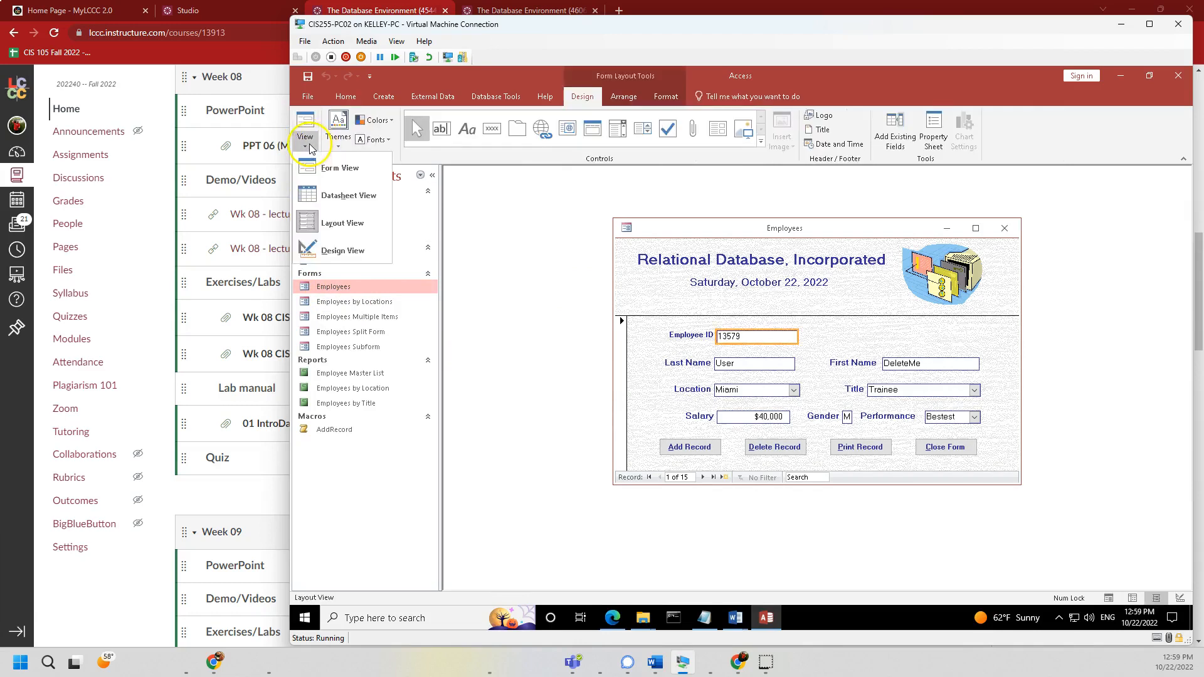
left_click(336, 194)
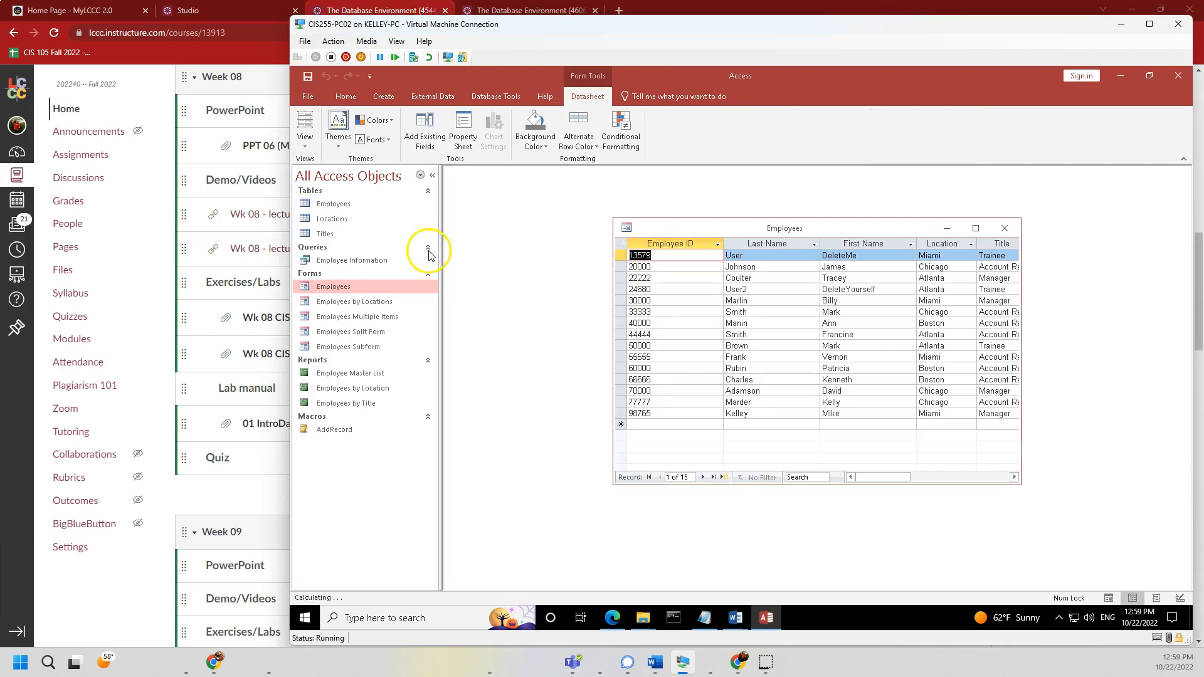
left_click(318, 144)
left_click(331, 246)
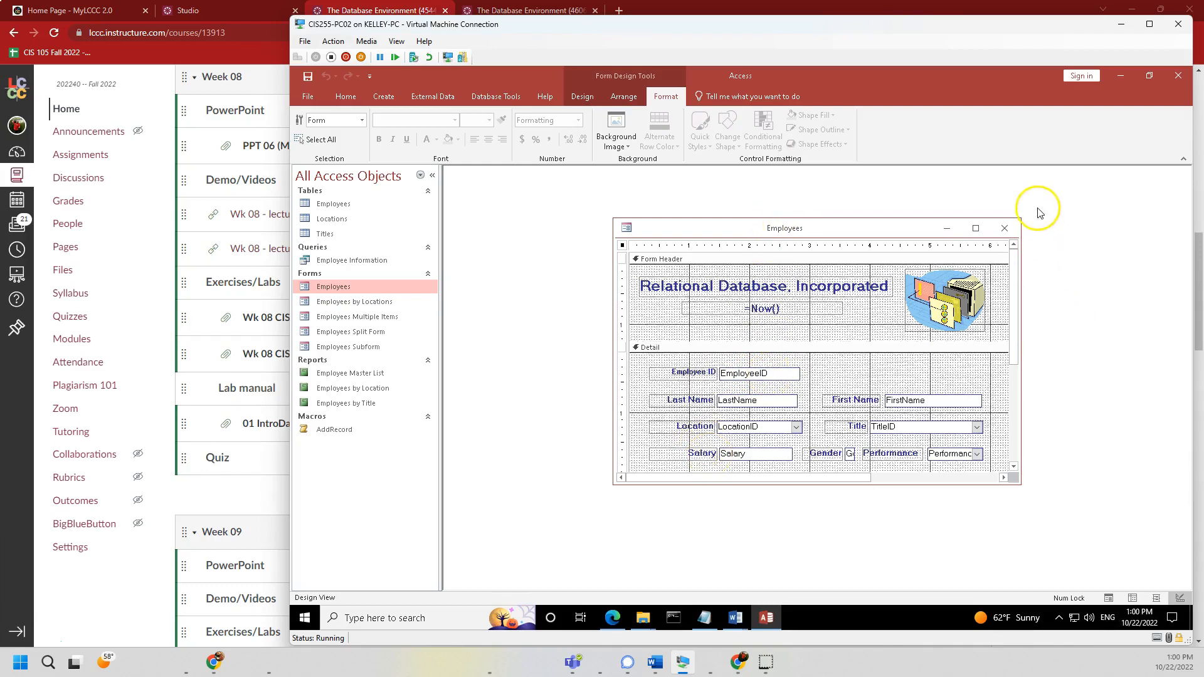
left_click(1005, 230)
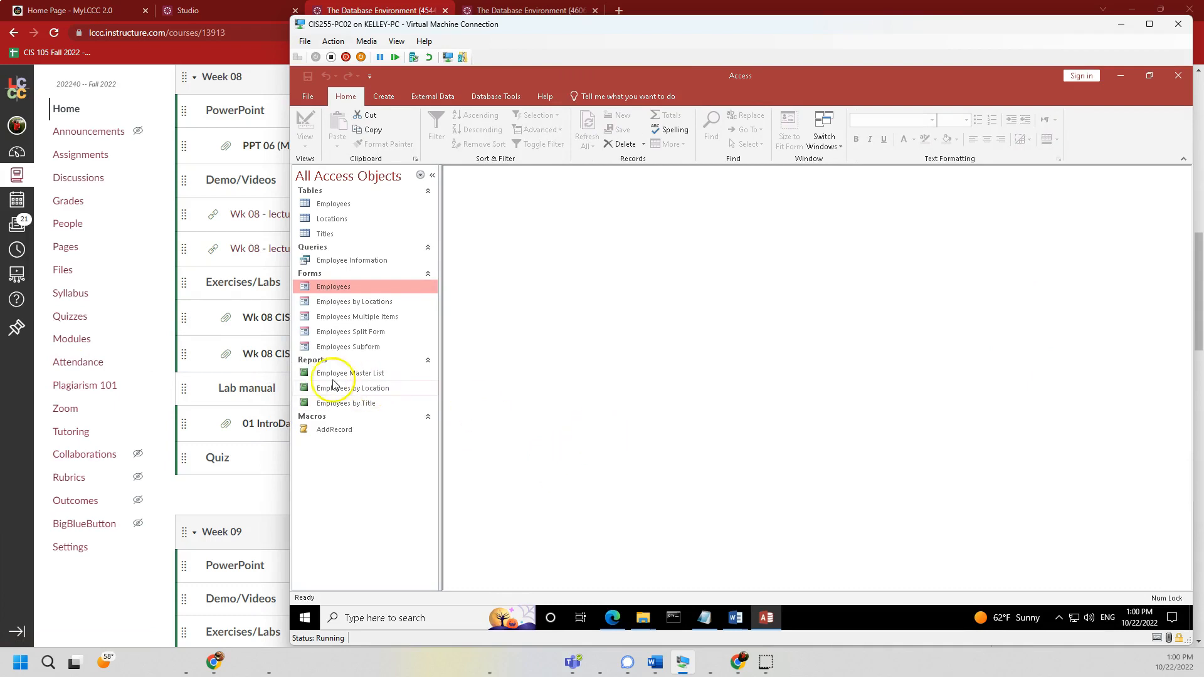
double_click(357, 260)
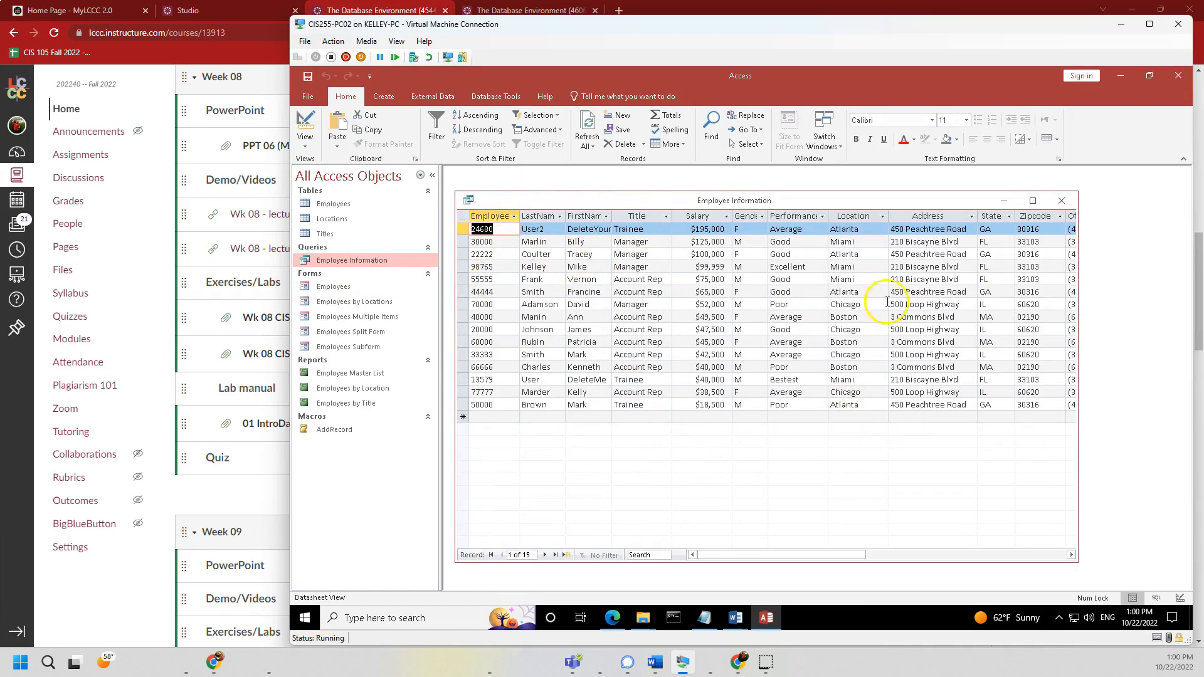
left_click(1067, 199)
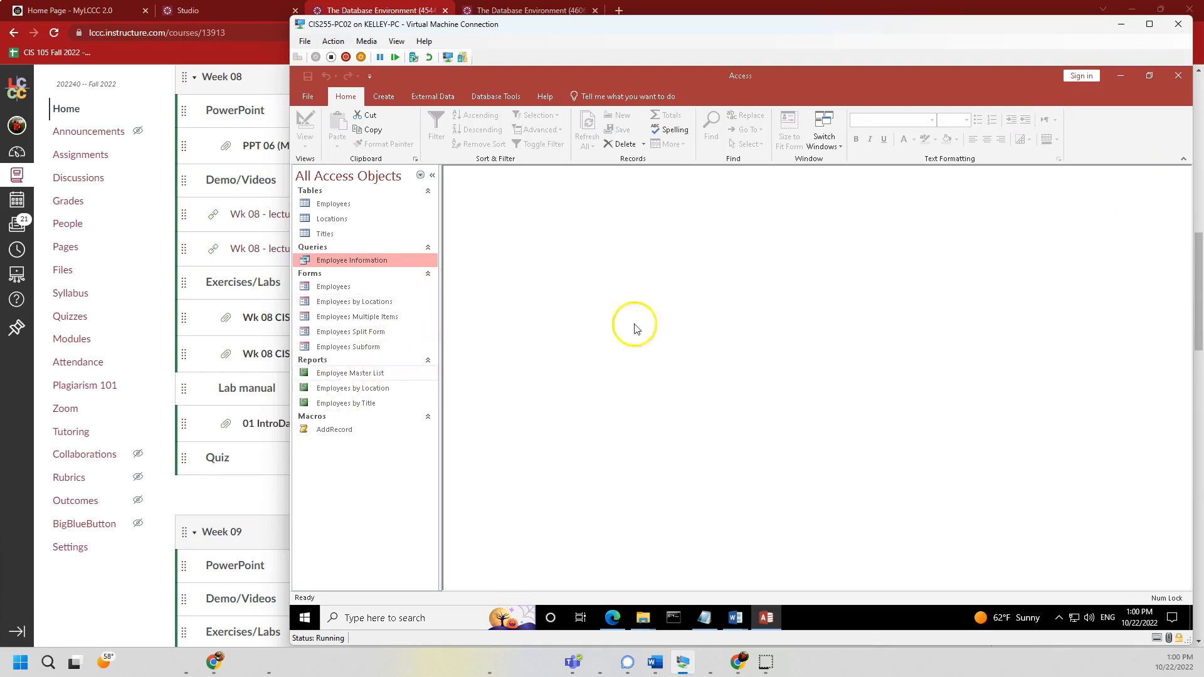
- Preview the Employee Master List report at 100% zoom in a maximized window, scrolled to the top
double_click(338, 380)
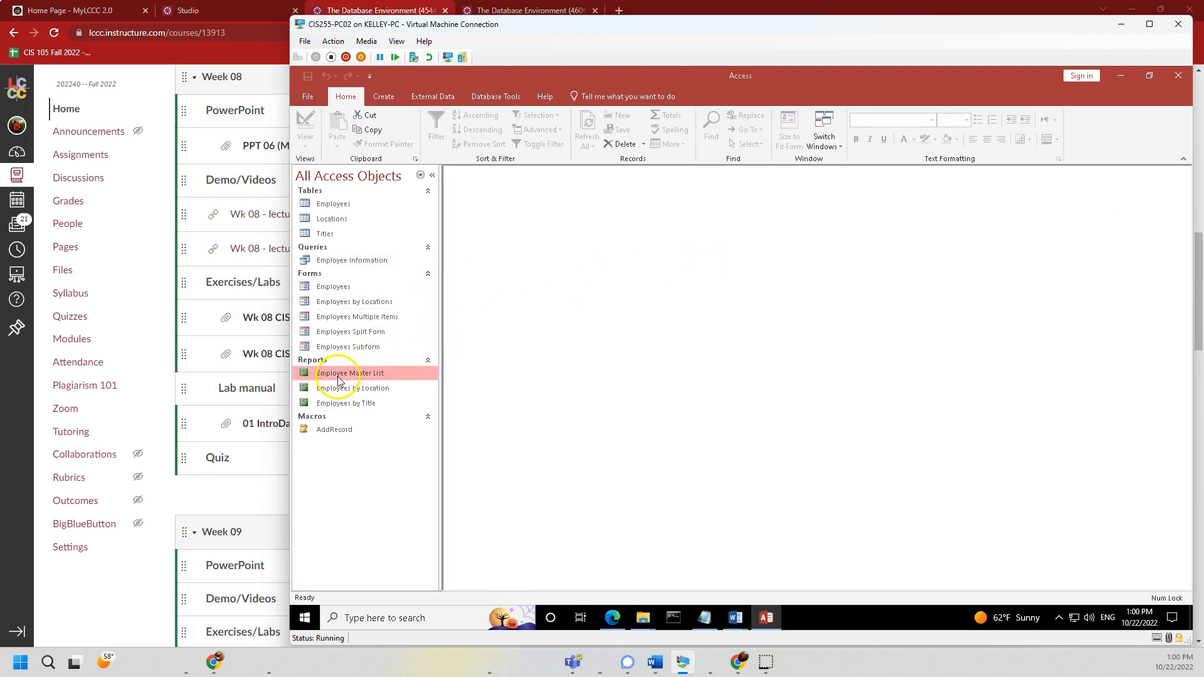
left_click(632, 339)
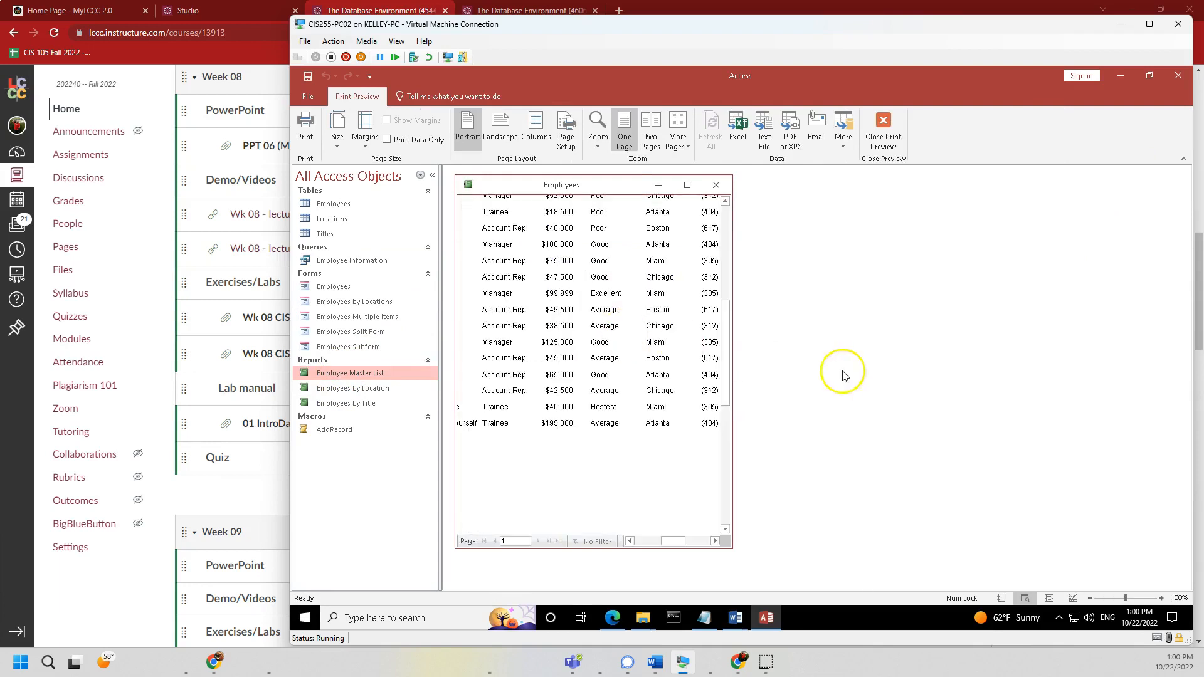
left_click(687, 184)
scroll(577, 428, "up", 3)
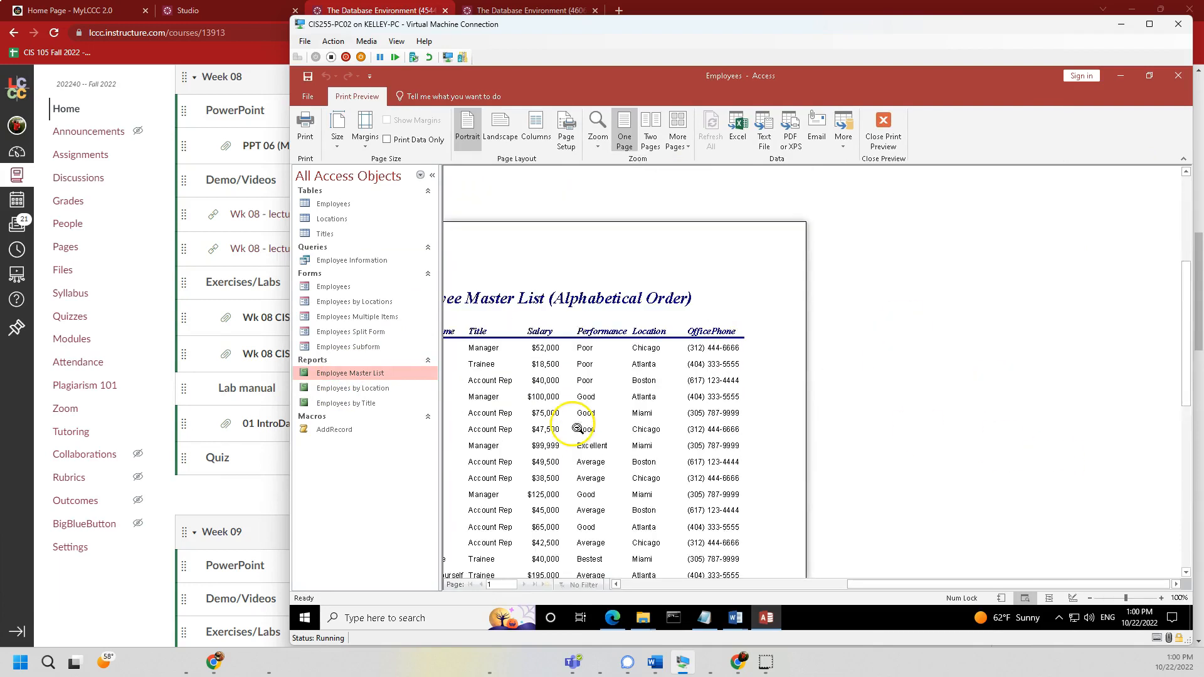
left_click_drag(989, 586, 905, 588)
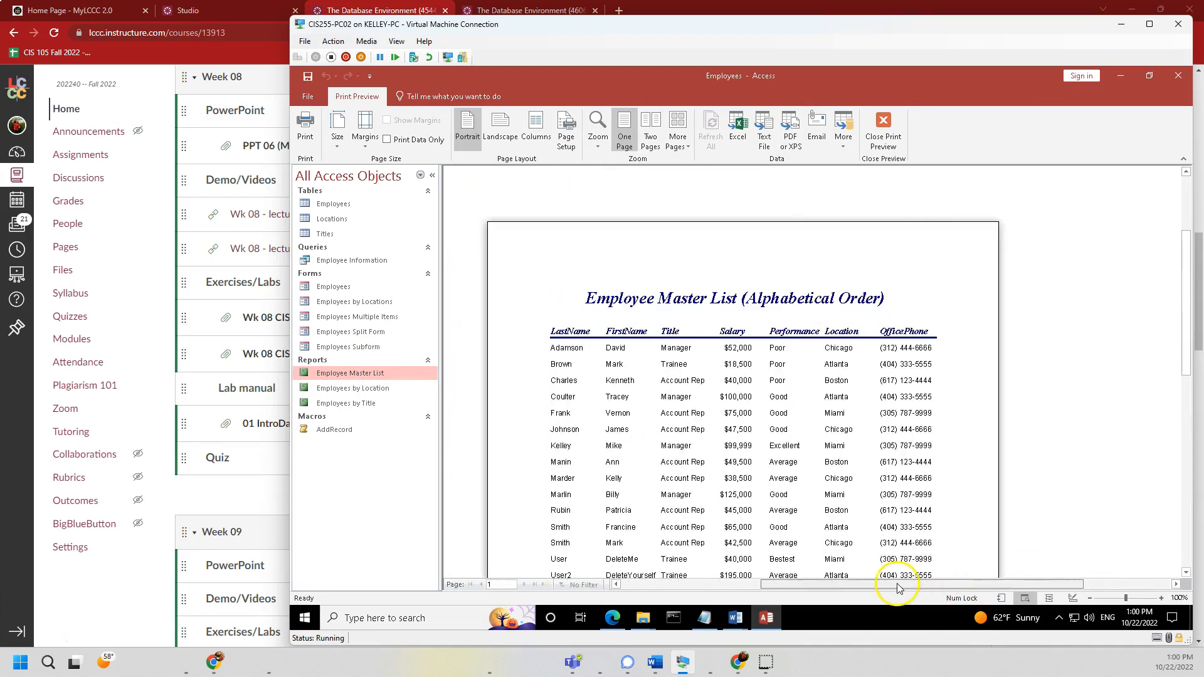
scroll(903, 505, "down", 2)
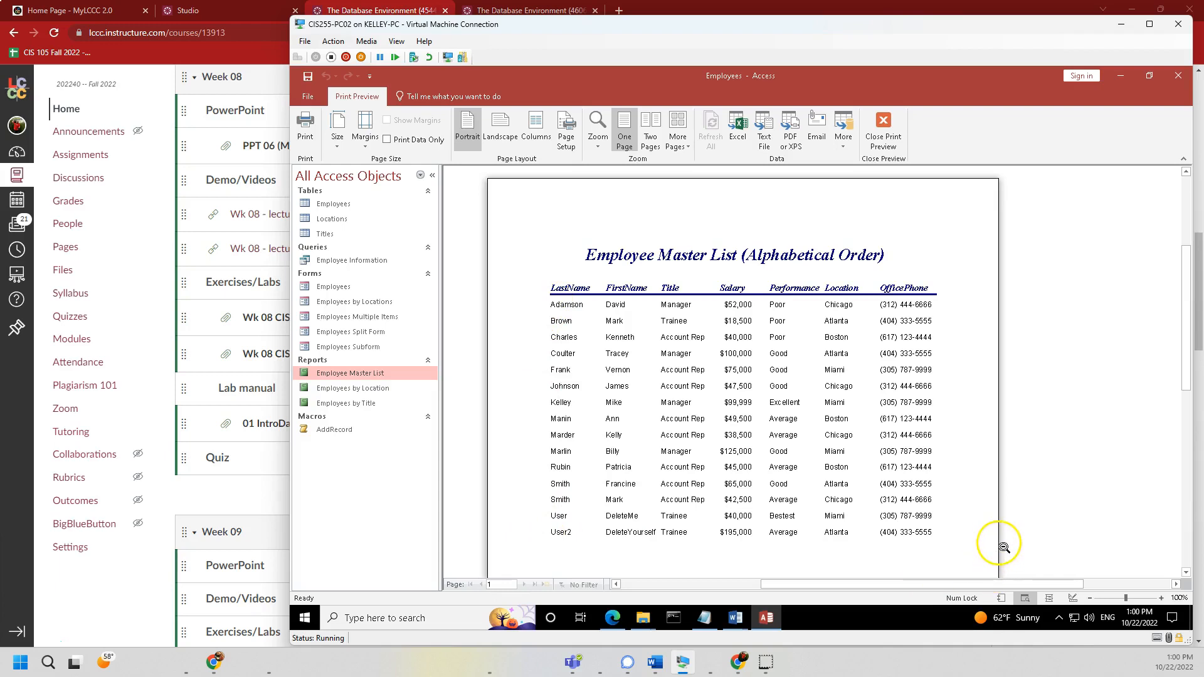
right_click(382, 374)
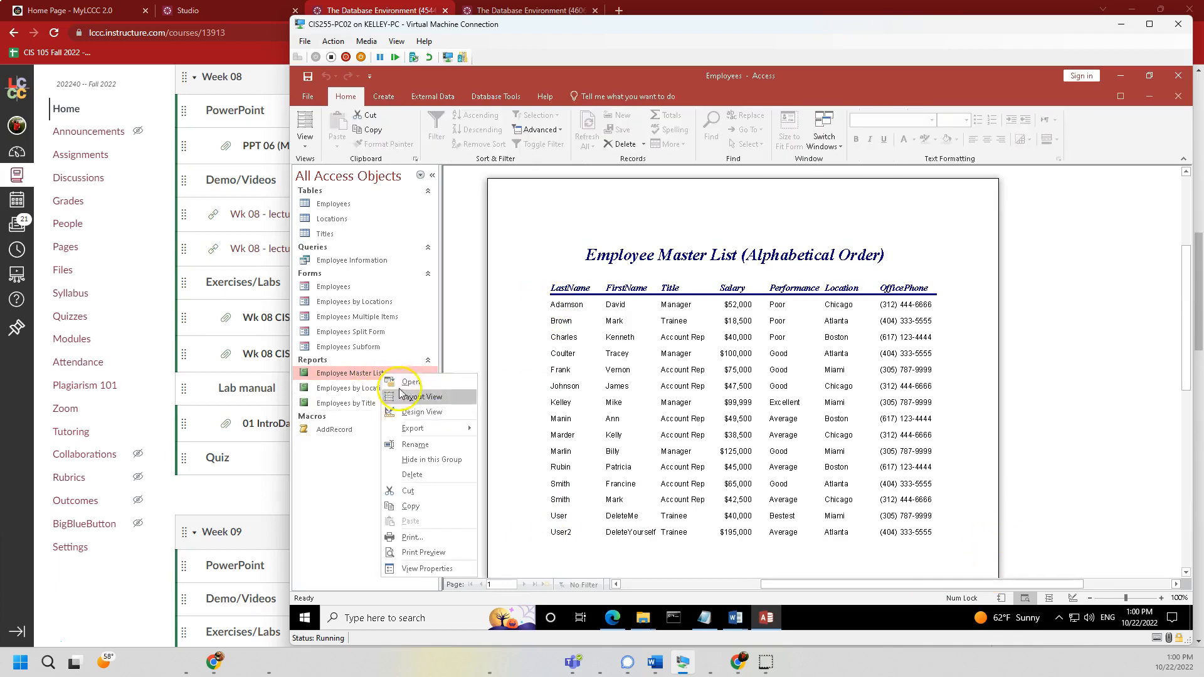
- Open Employee Master List in Design View, auto-generate a new report, discard it unsaved, and close
left_click(417, 412)
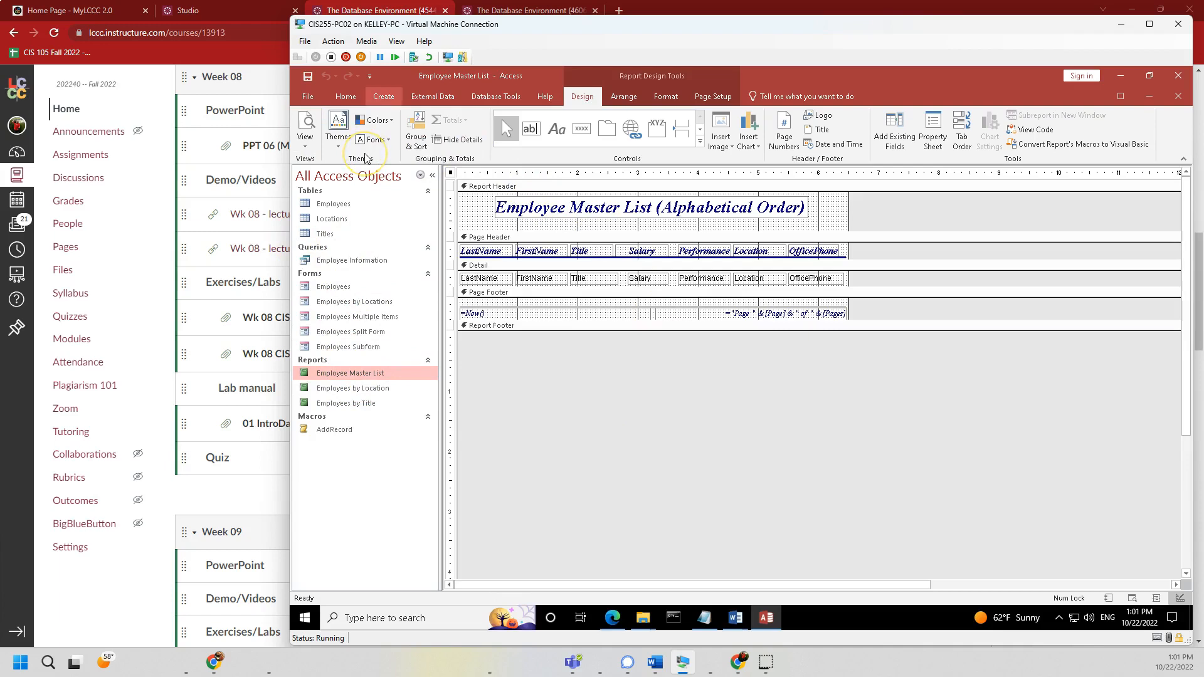
left_click(383, 96)
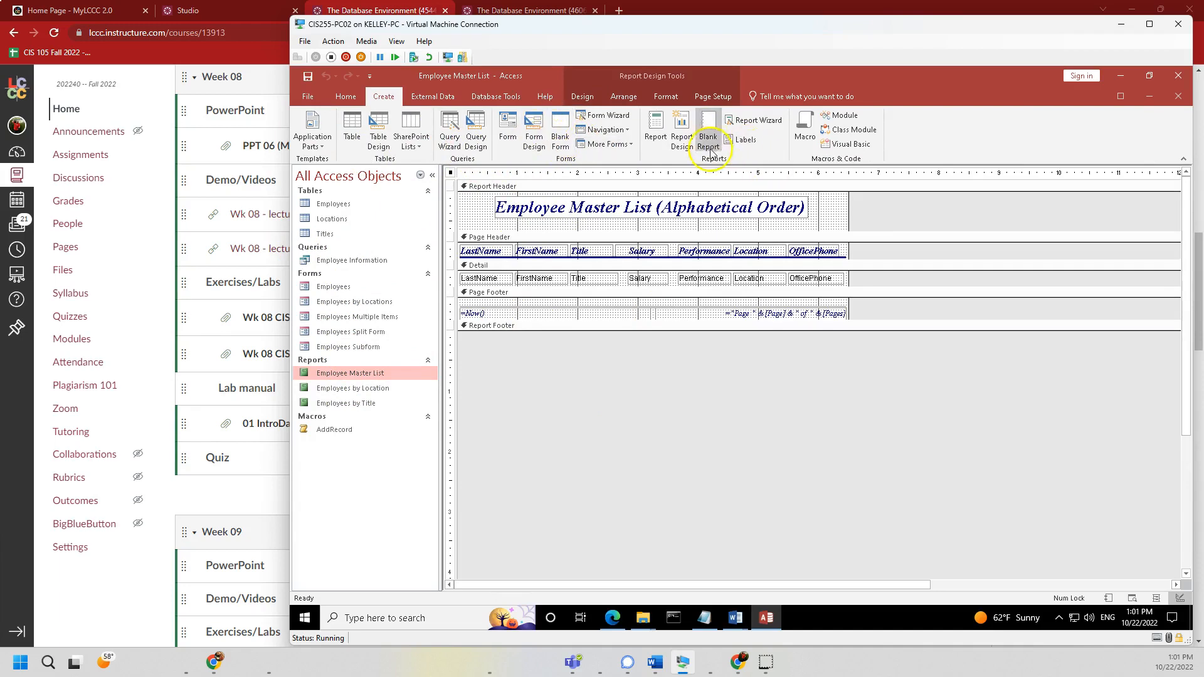
left_click(656, 128)
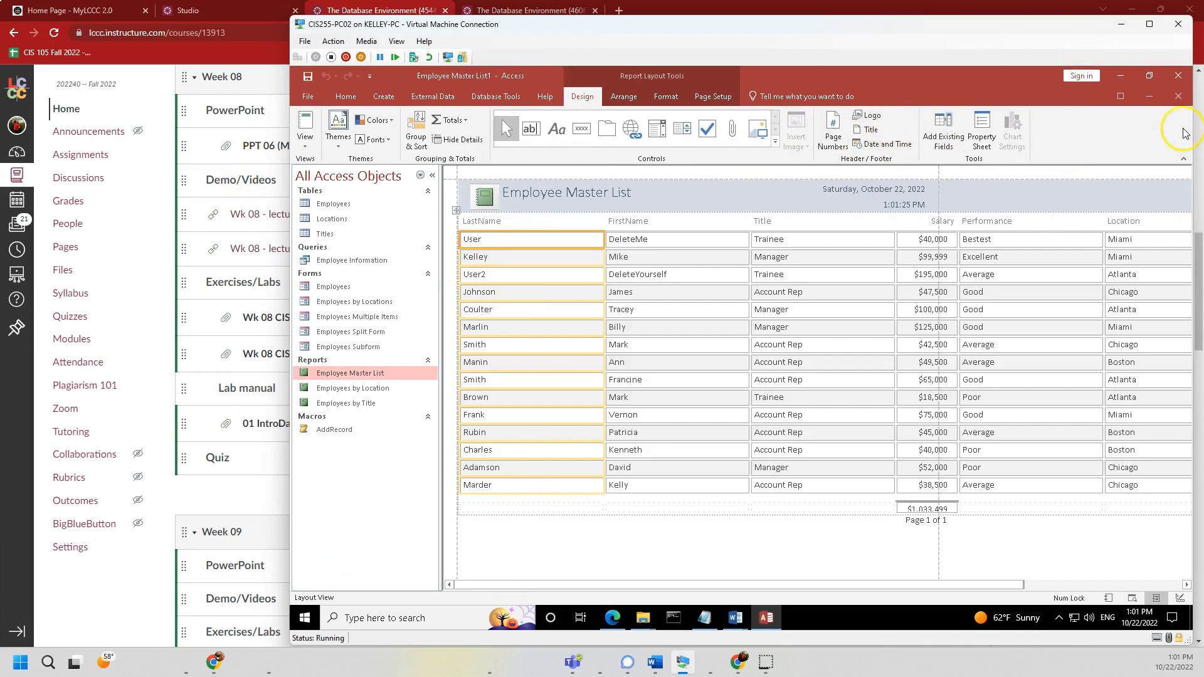
left_click(1179, 96)
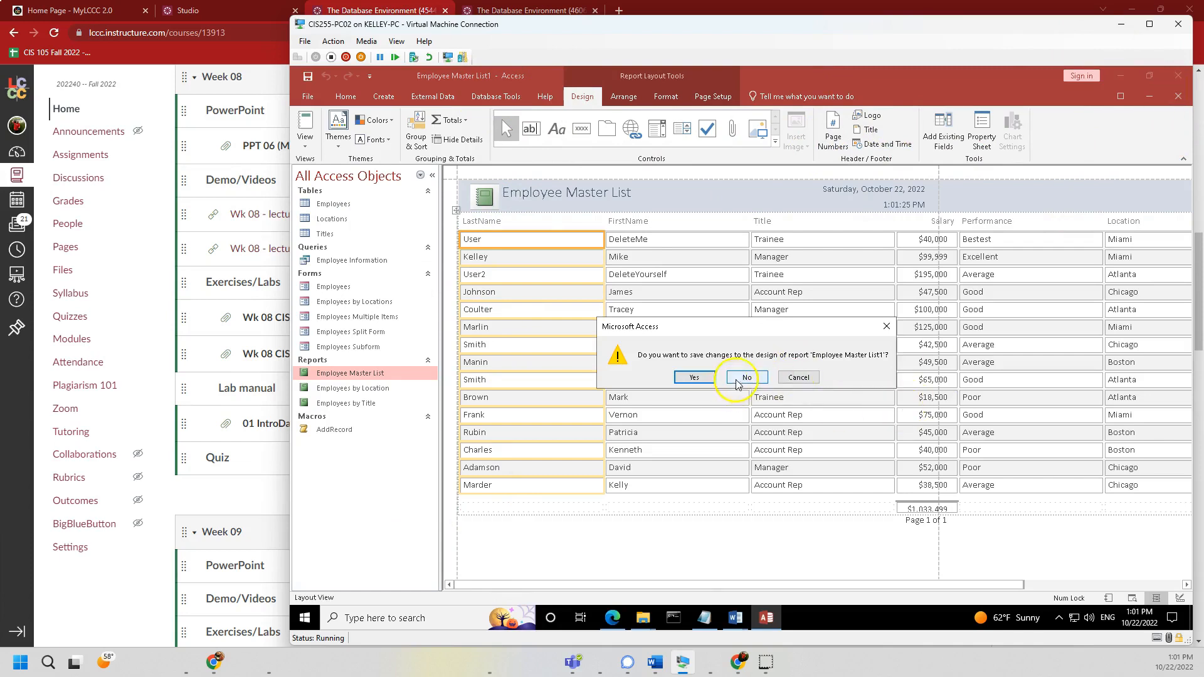
left_click(767, 376)
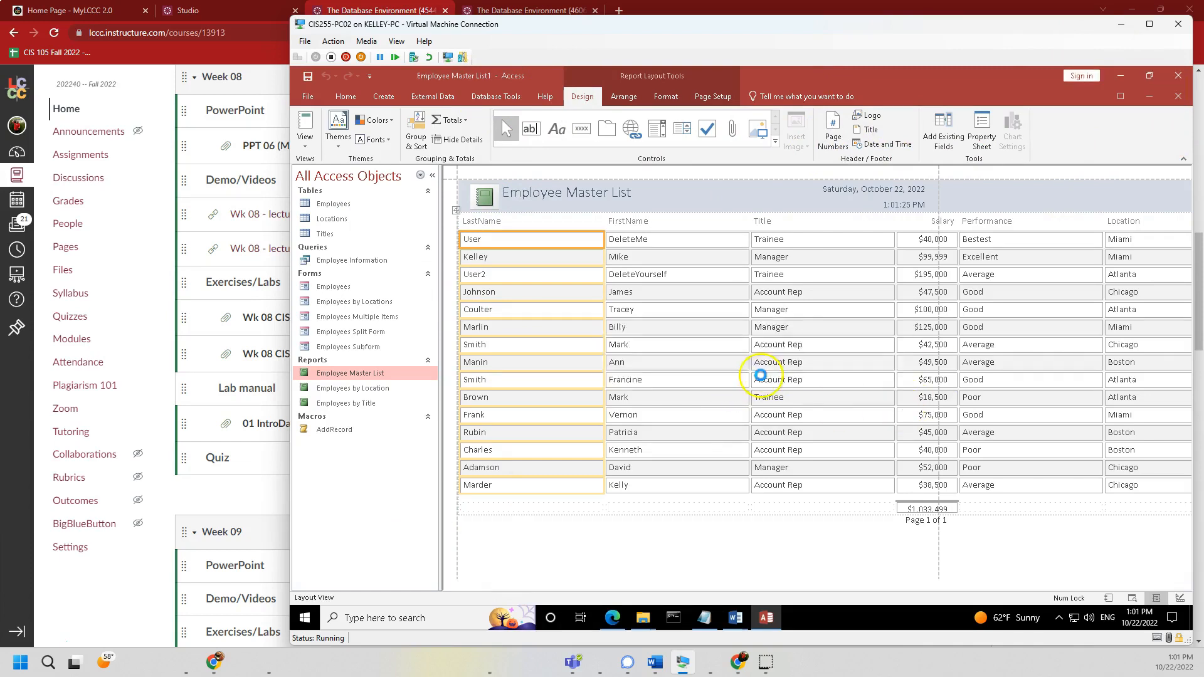
left_click(1178, 96)
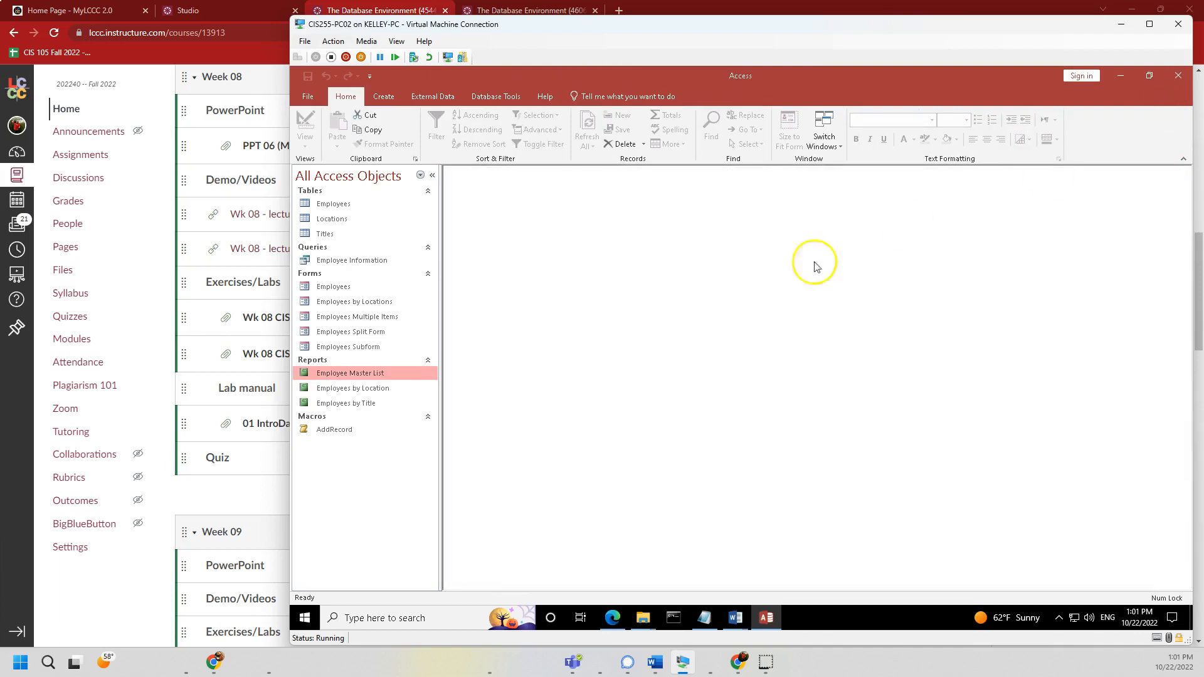
- Preview the Employees by Location report at full size in a maximized window
double_click(351, 388)
left_click(590, 348)
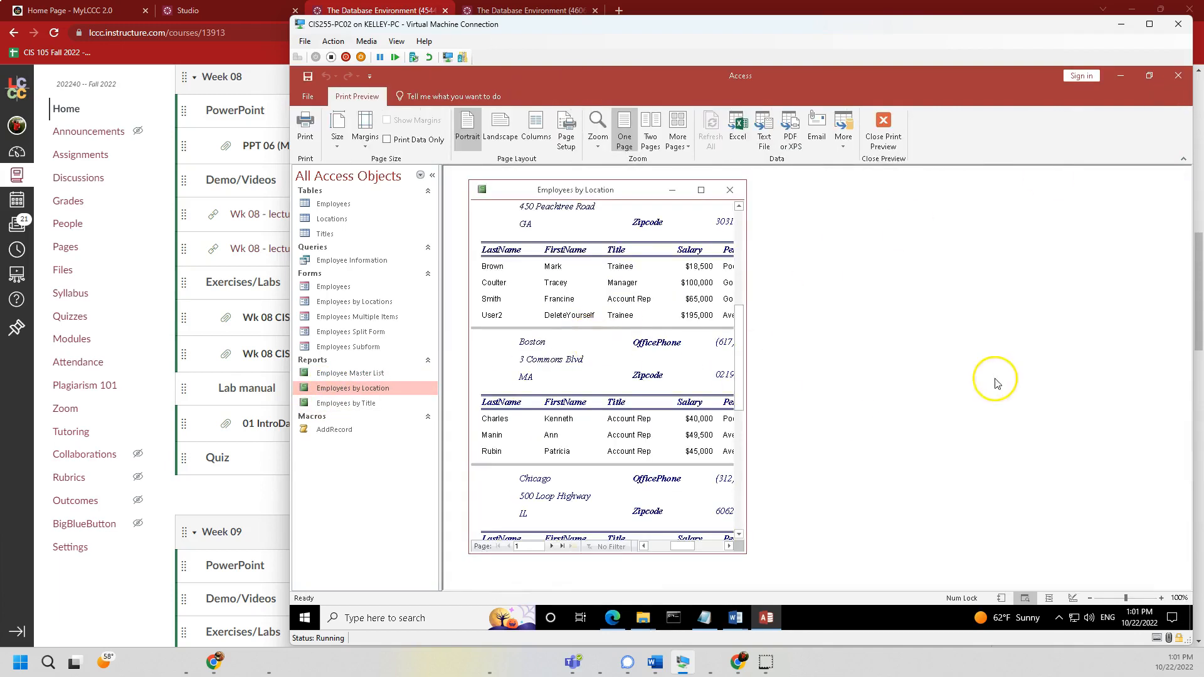
left_click(701, 189)
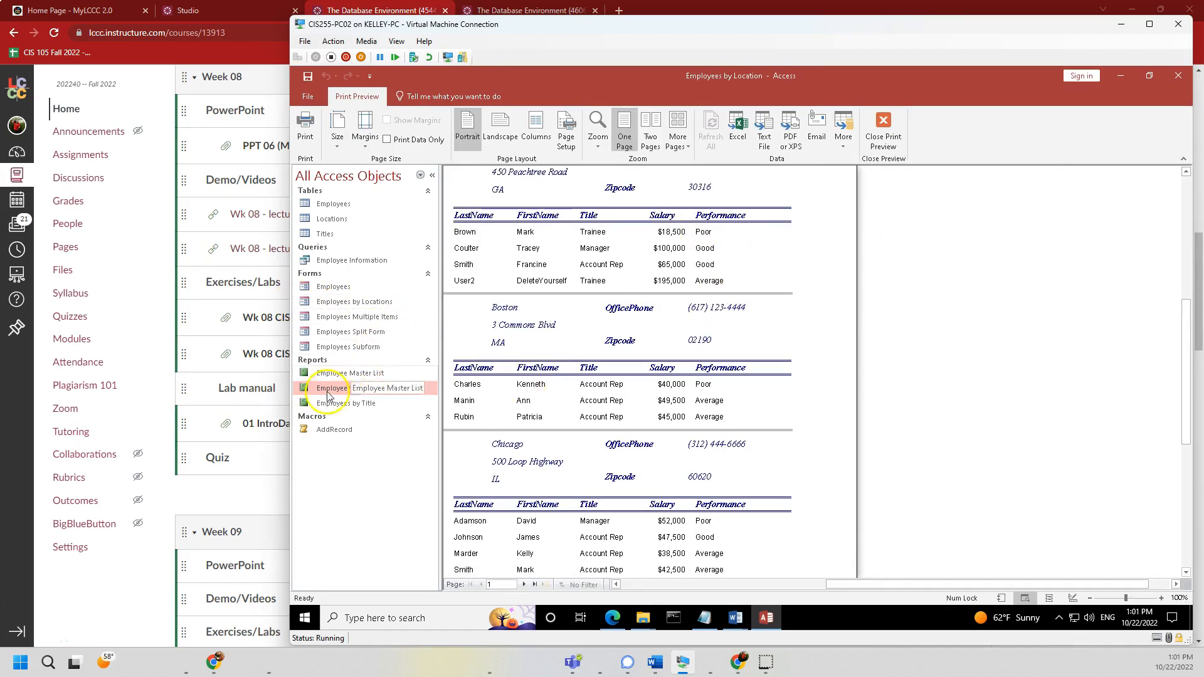
scroll(558, 231, "up", 5)
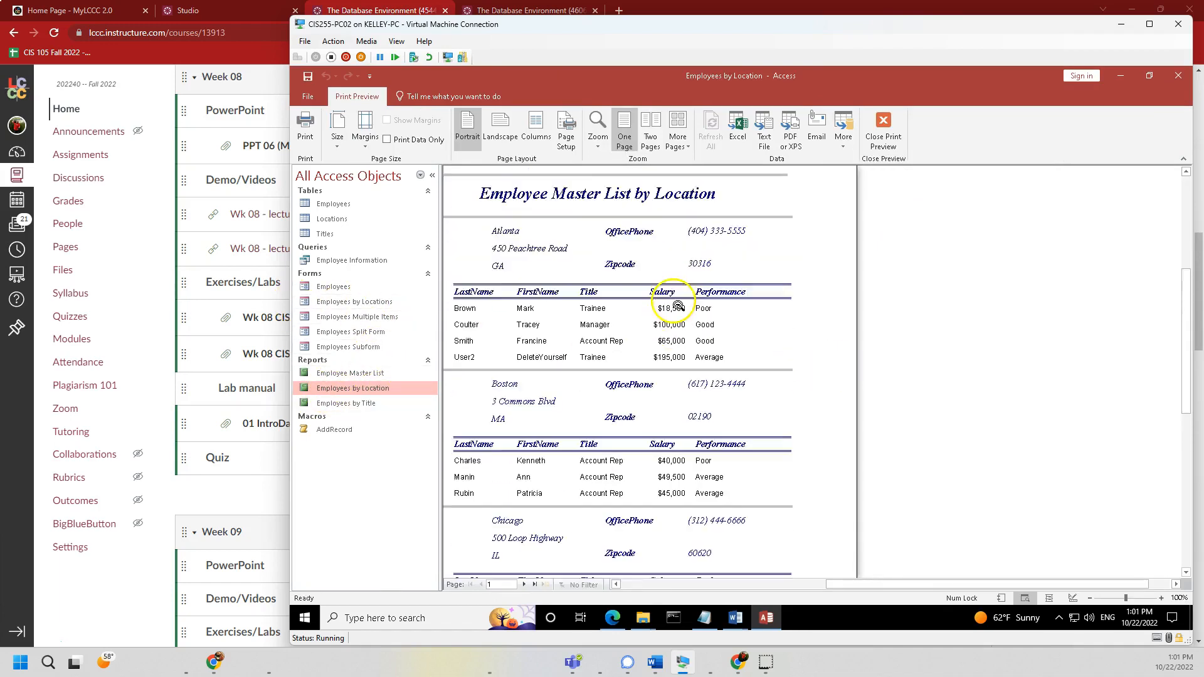
left_click_drag(935, 585, 866, 586)
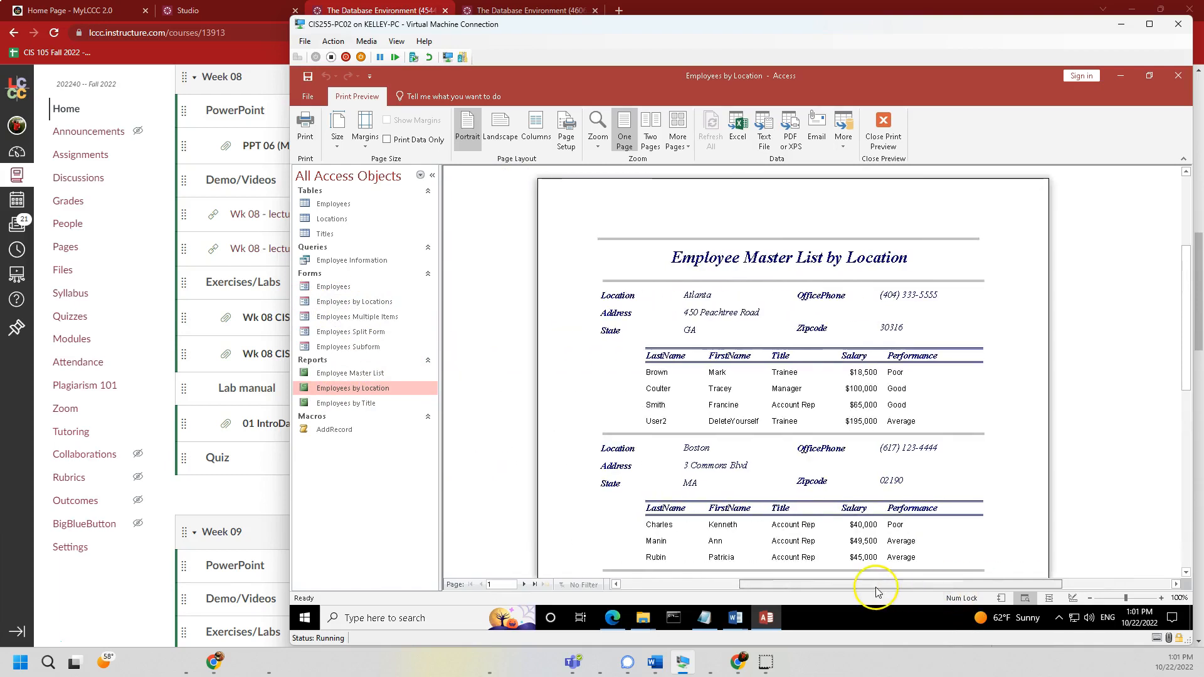
scroll(856, 468, "down", 3)
scroll(856, 467, "up", 2)
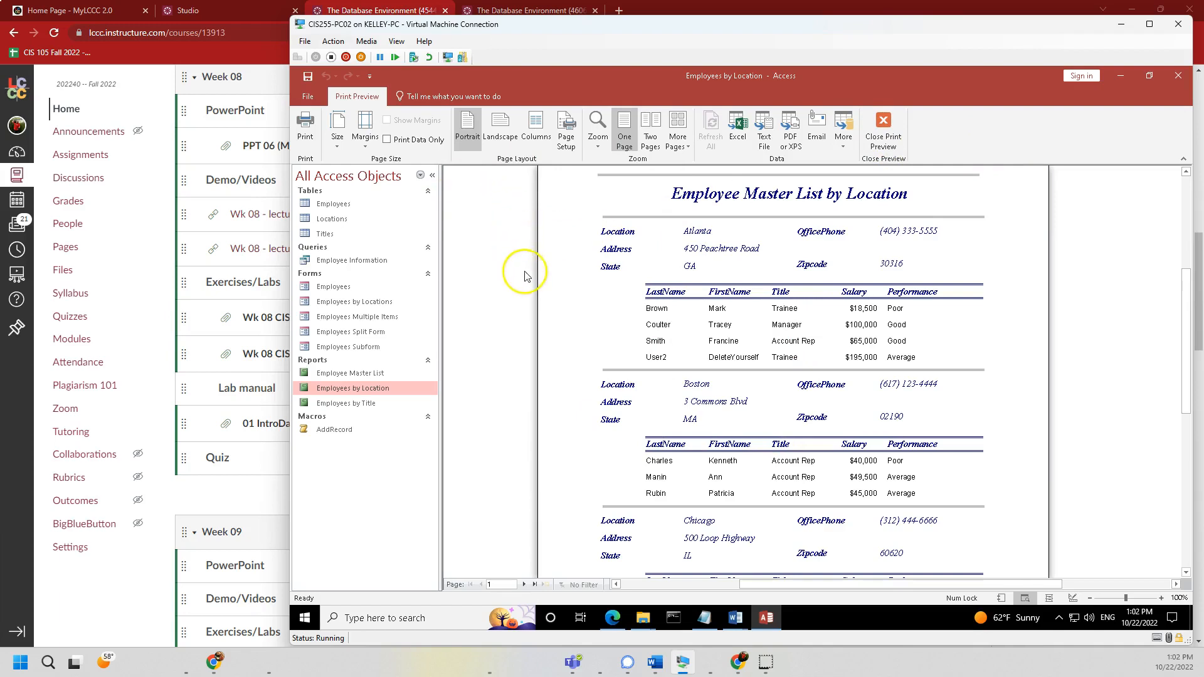
- Close the Employees by Location report and move the Word lab document over Access
left_click(343, 288)
left_click(327, 376)
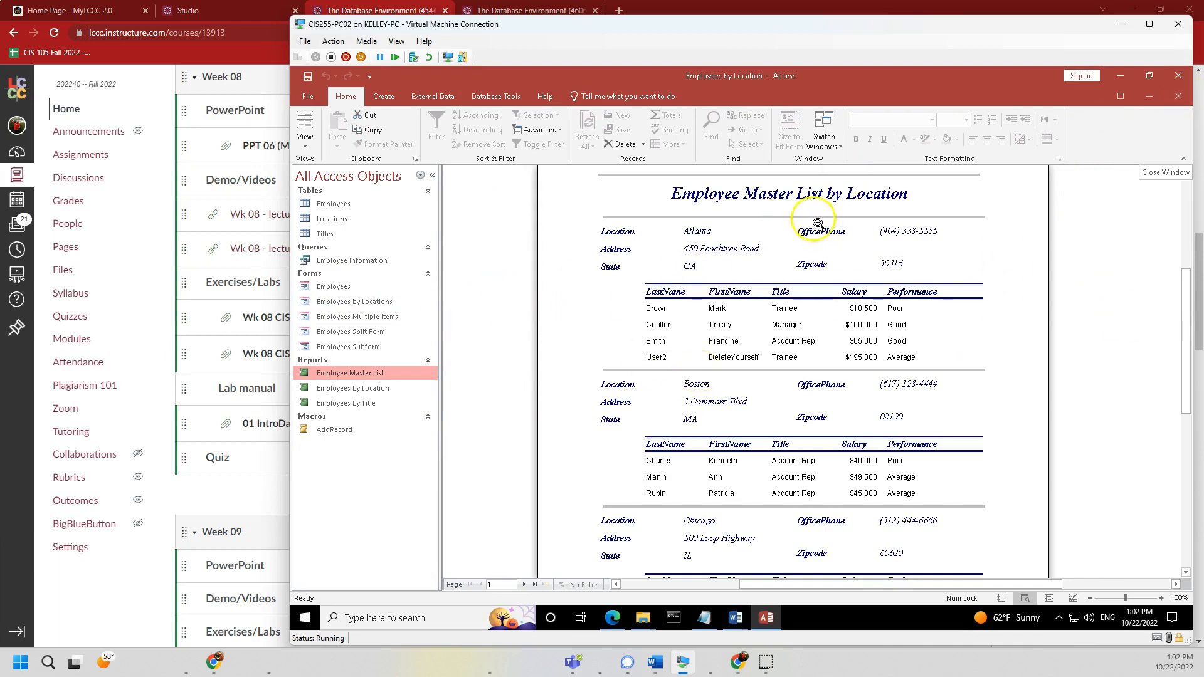
left_click(1179, 96)
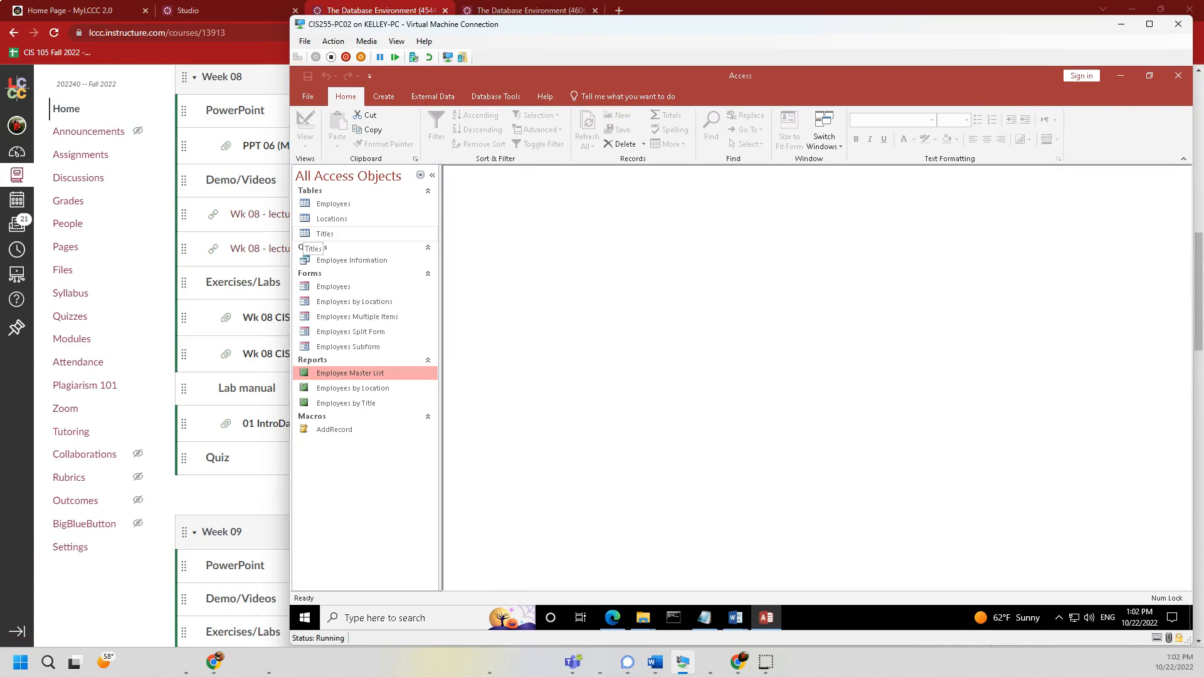
left_click_drag(1, 57, 578, 55)
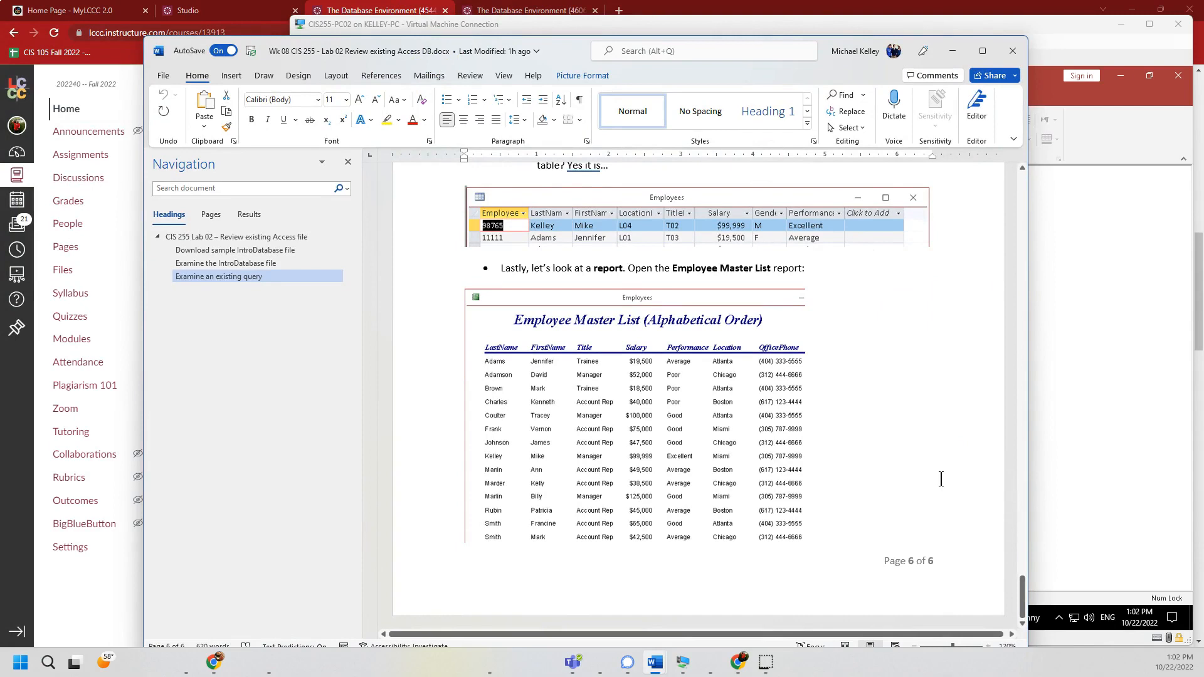
- Scroll back up through the Word lab document, then bring the Canvas Week 08 modules page forward
scroll(809, 292, "up", 8)
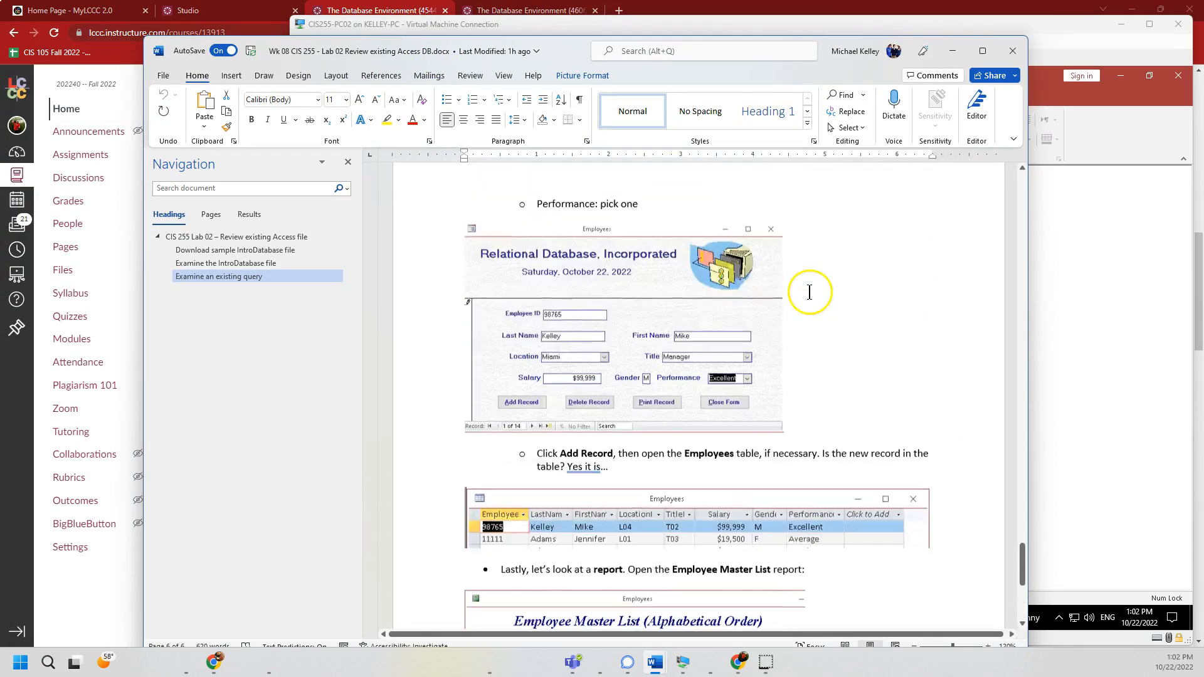
scroll(809, 292, "up", 10)
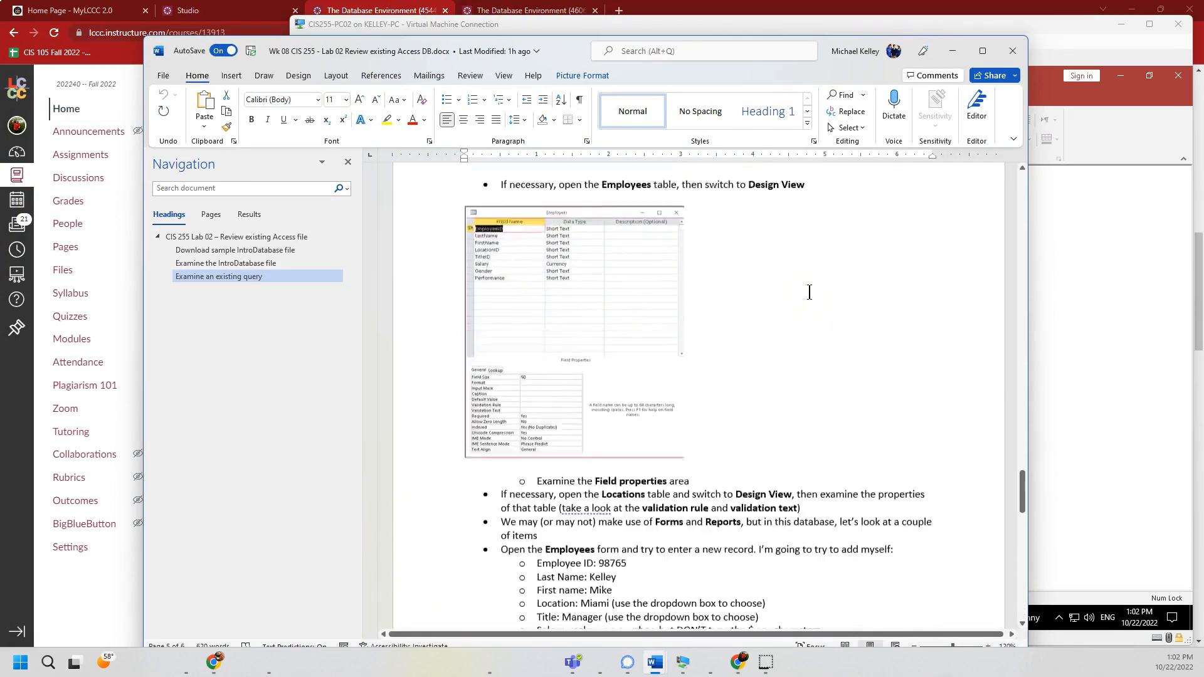
scroll(809, 292, "up", 10)
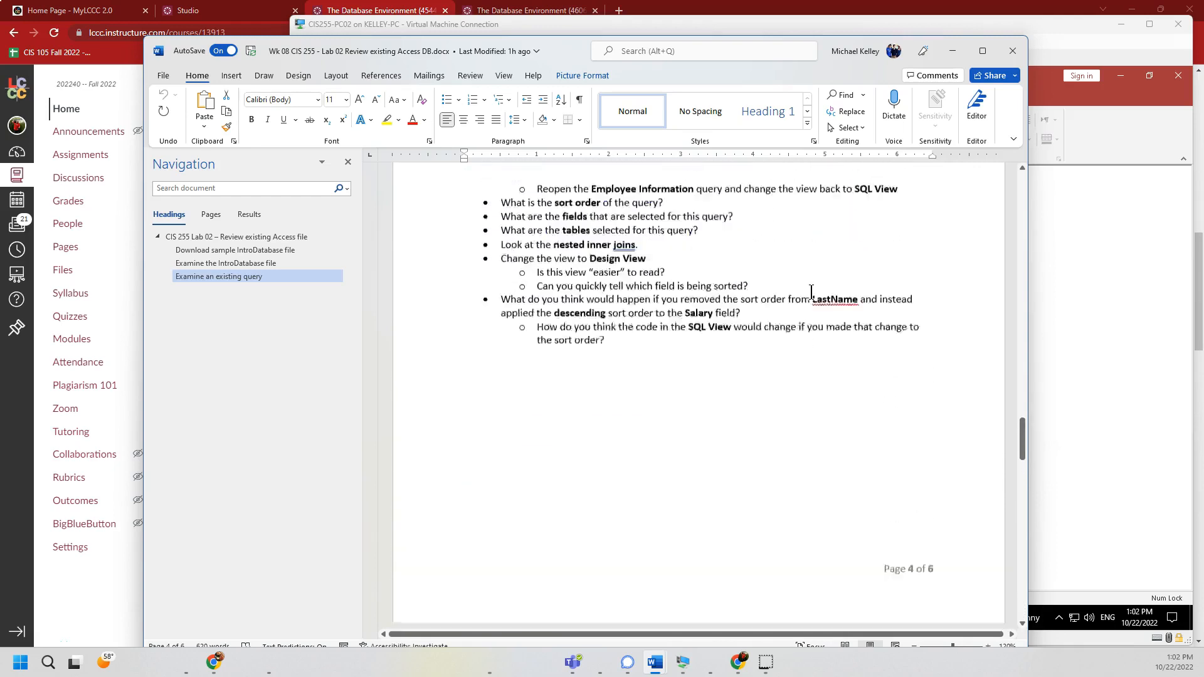
scroll(812, 293, "up", 1)
mouse_move(821, 70)
left_mouse_down()
mouse_move(794, 42)
mouse_move(812, 57)
left_mouse_up()
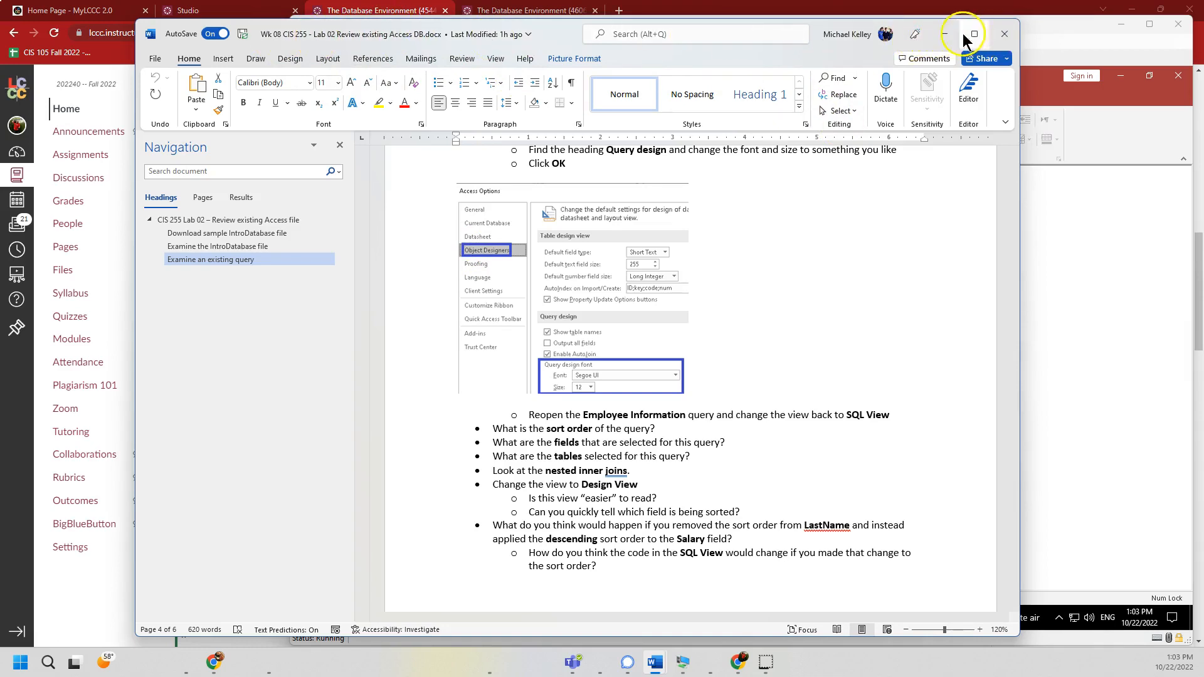
left_click(127, 58)
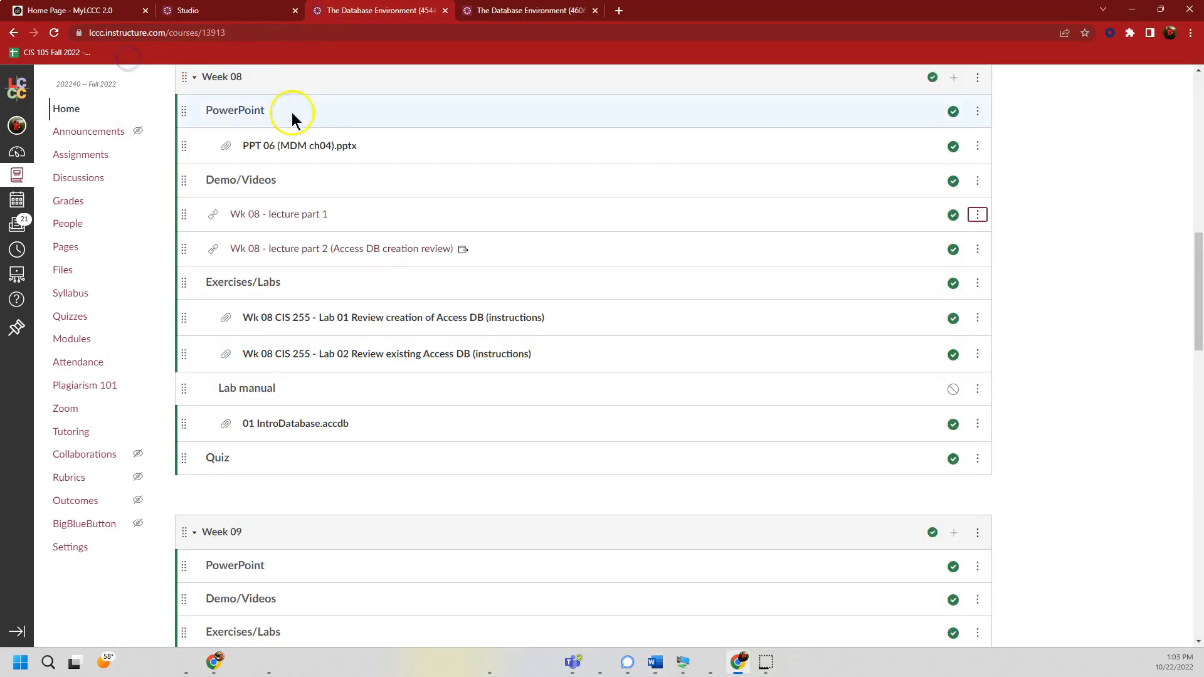